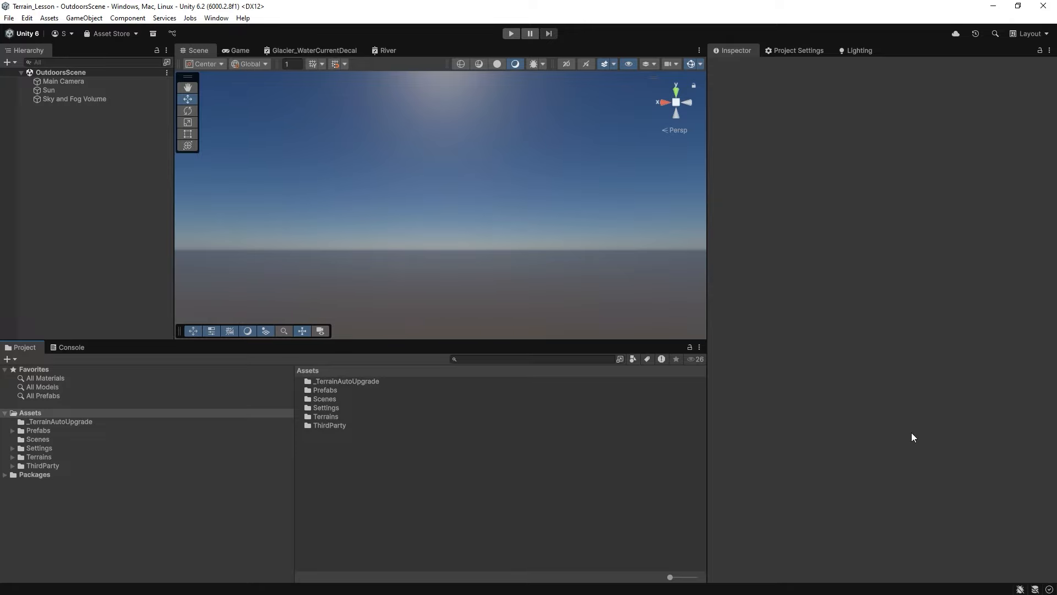
Import the complete UniToolkit_1_1 package from the lesson's Assets folder into the Unity project.
key(alt+Tab)
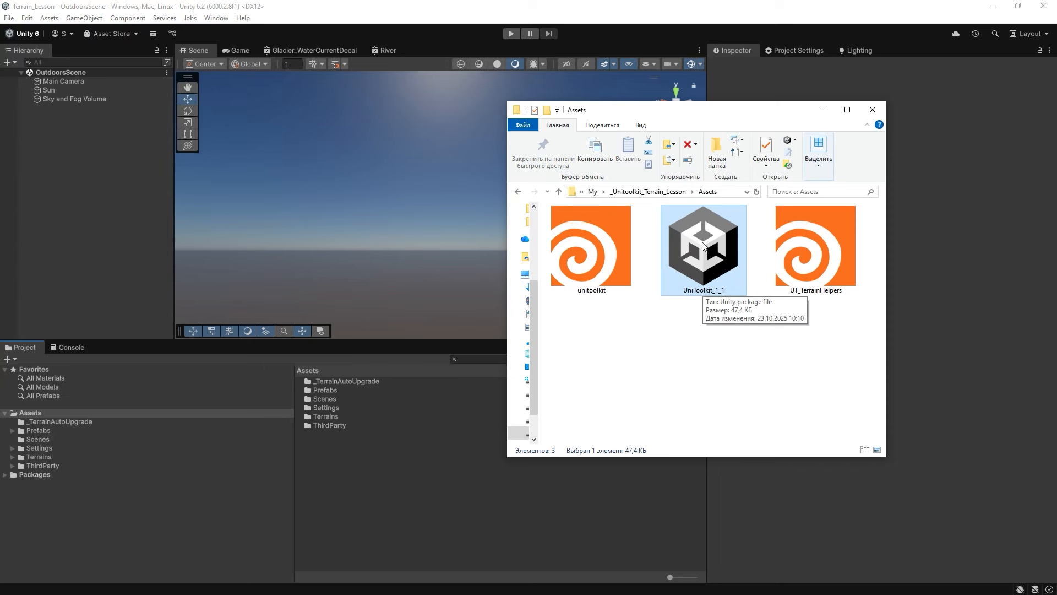
drag(685, 291, 377, 472)
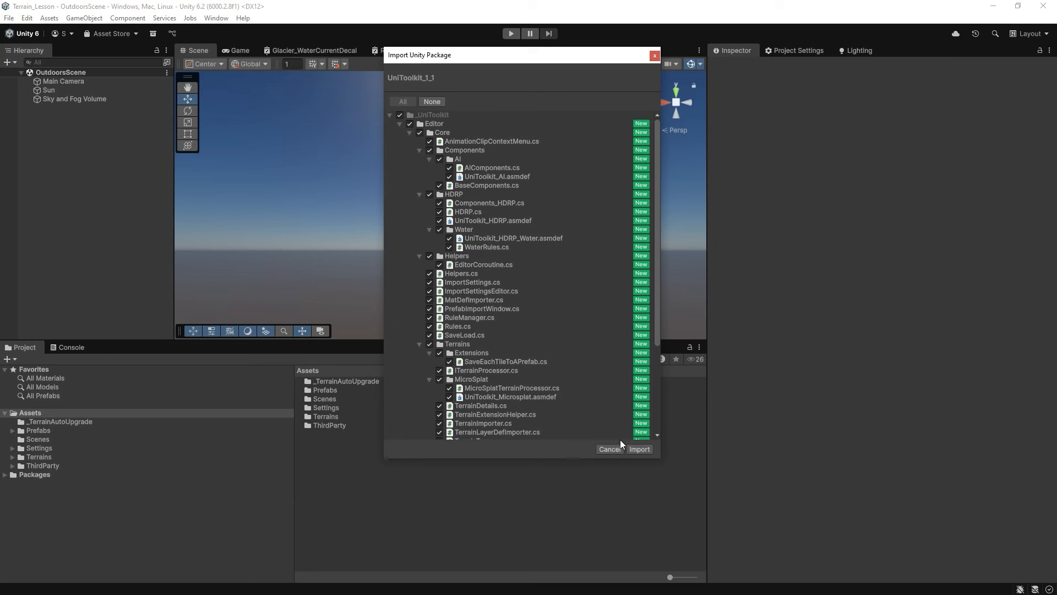
click(639, 449)
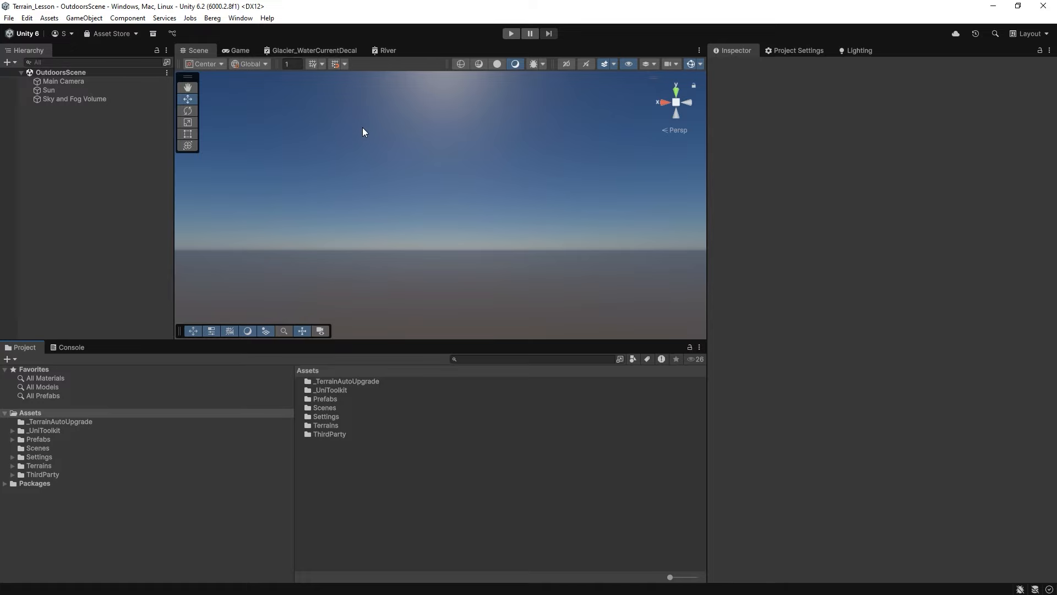
Open the Prefab Importer window and dock it beside the Inspector.
click(213, 19)
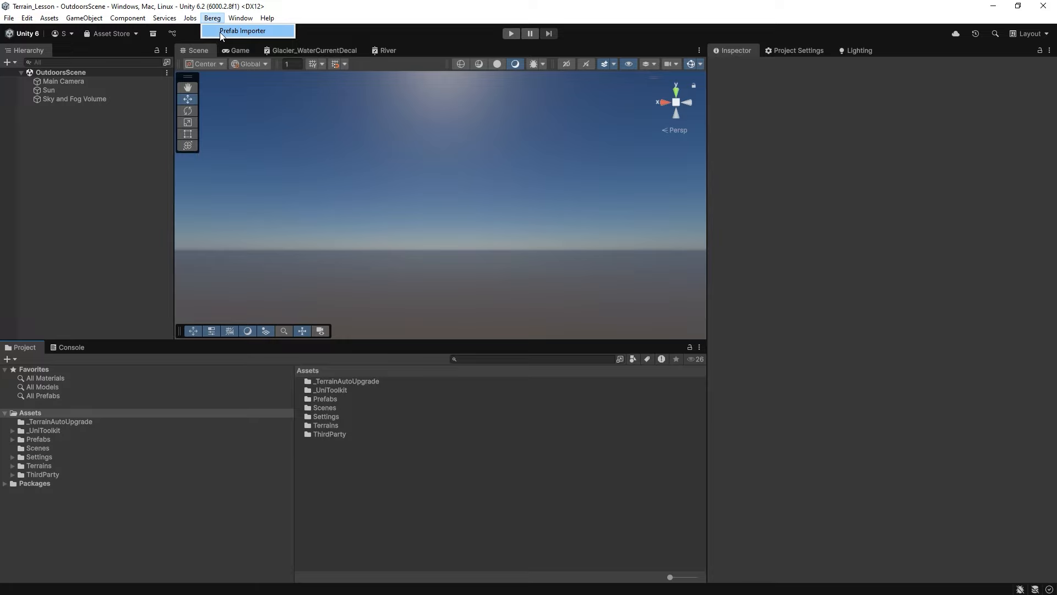
click(221, 33)
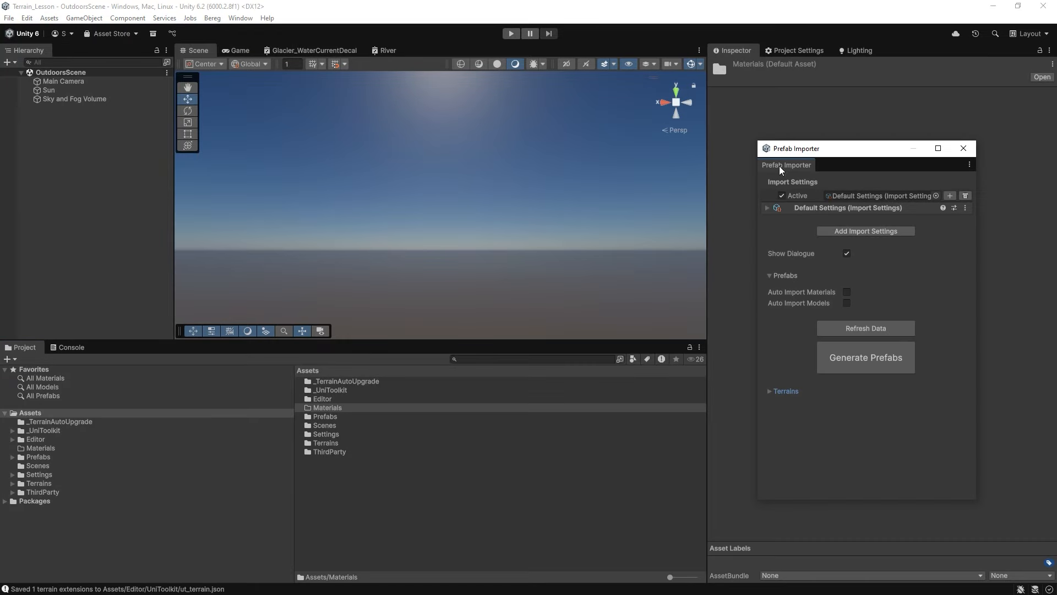
drag(781, 170, 785, 53)
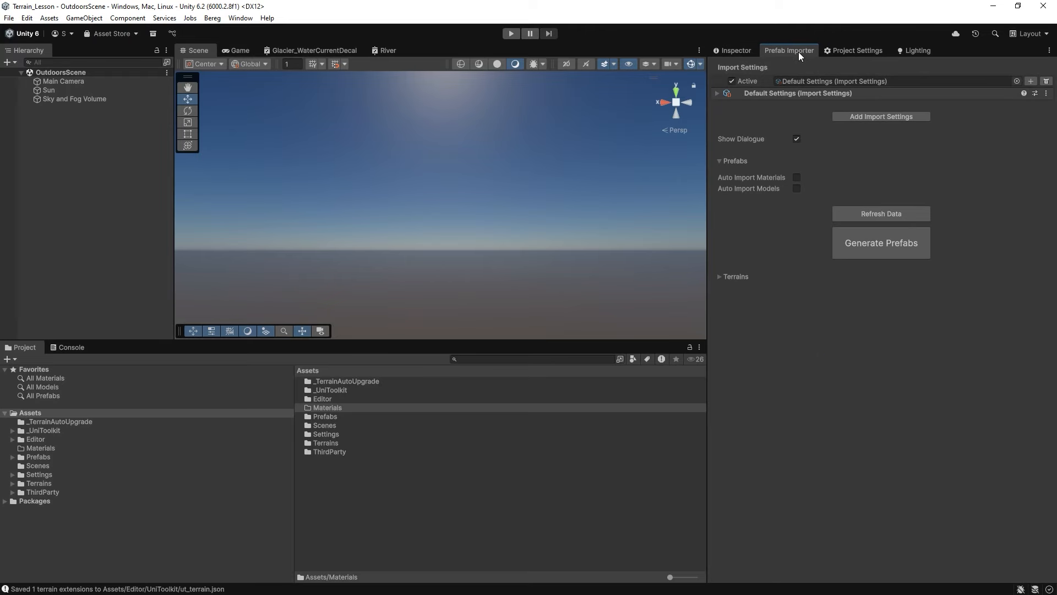
Examine the importer's default folder paths and Terrains options, and the files in the project's Editor/UniToolkit folder.
click(716, 93)
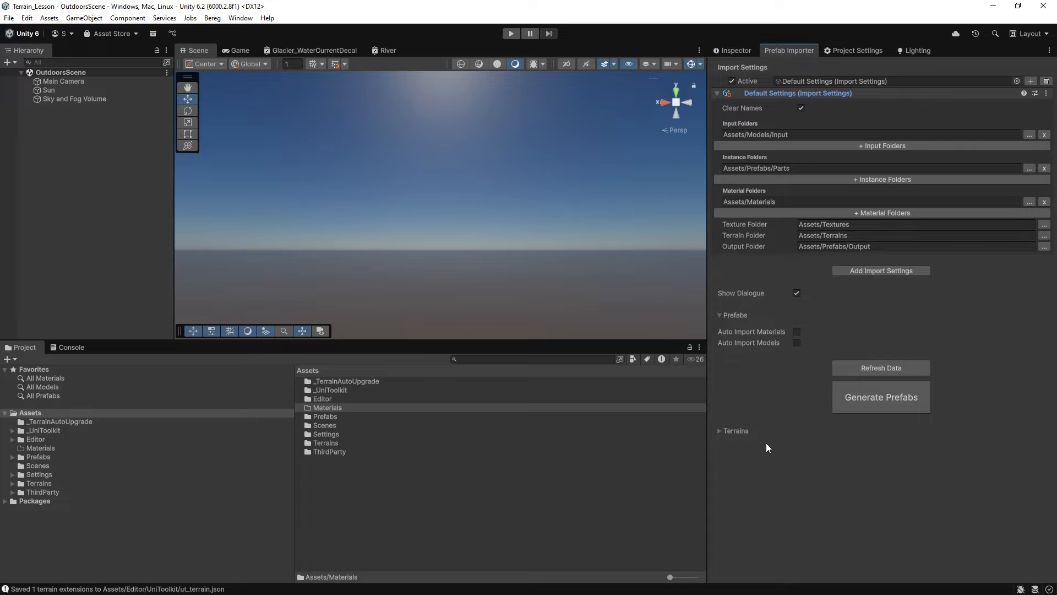
click(719, 431)
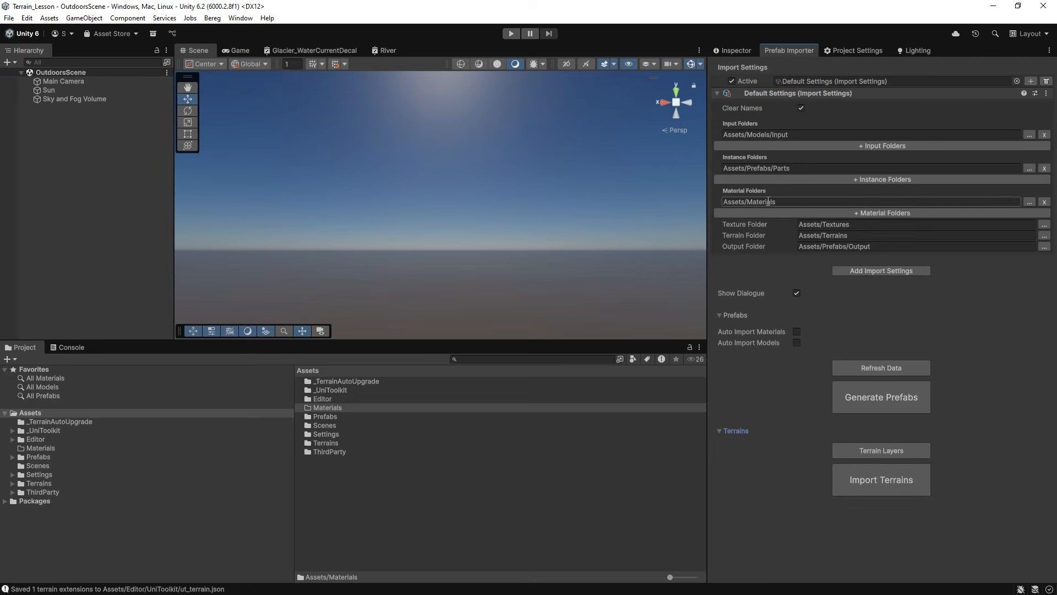
click(717, 94)
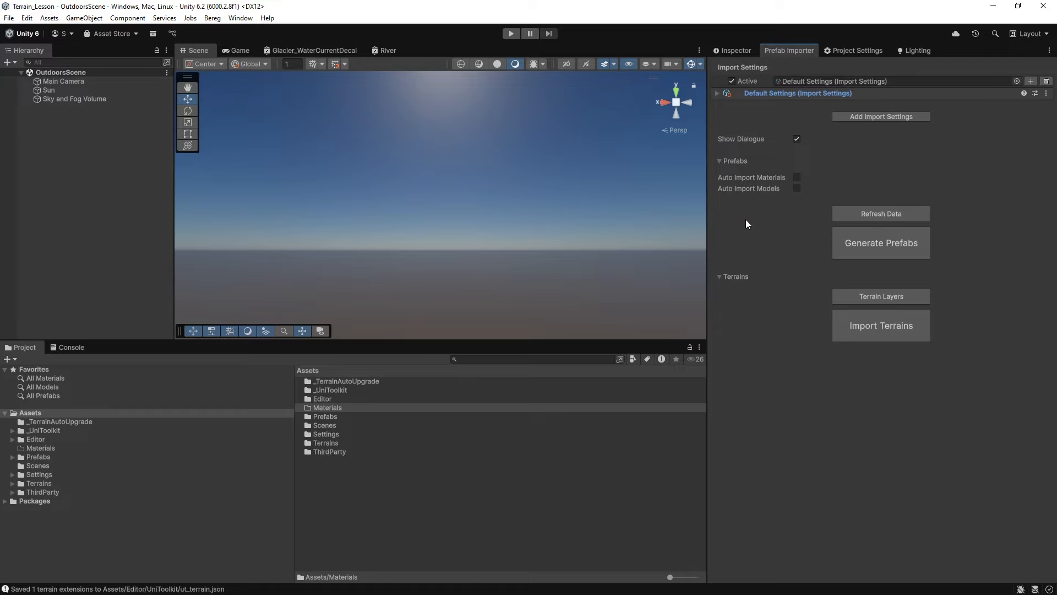
click(12, 439)
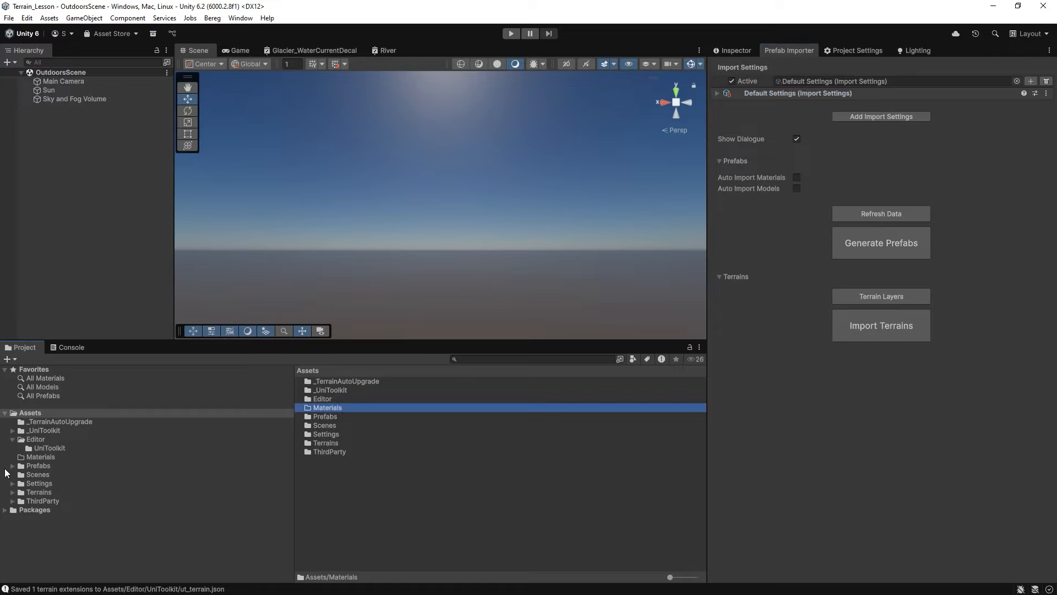
click(34, 449)
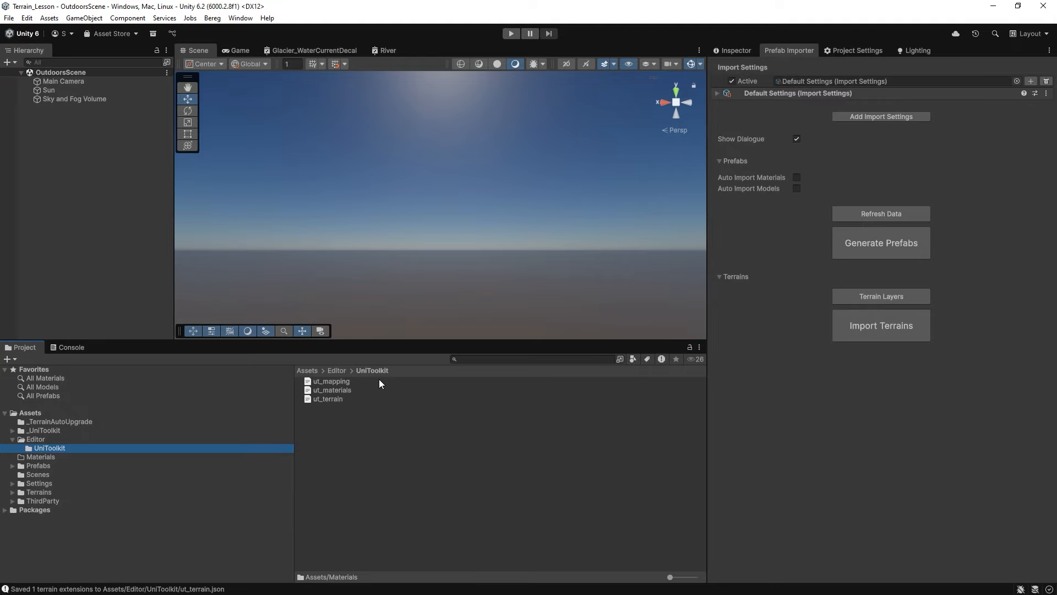
Refresh the Prefab Importer data and expand the default import settings to show their folder paths.
click(873, 213)
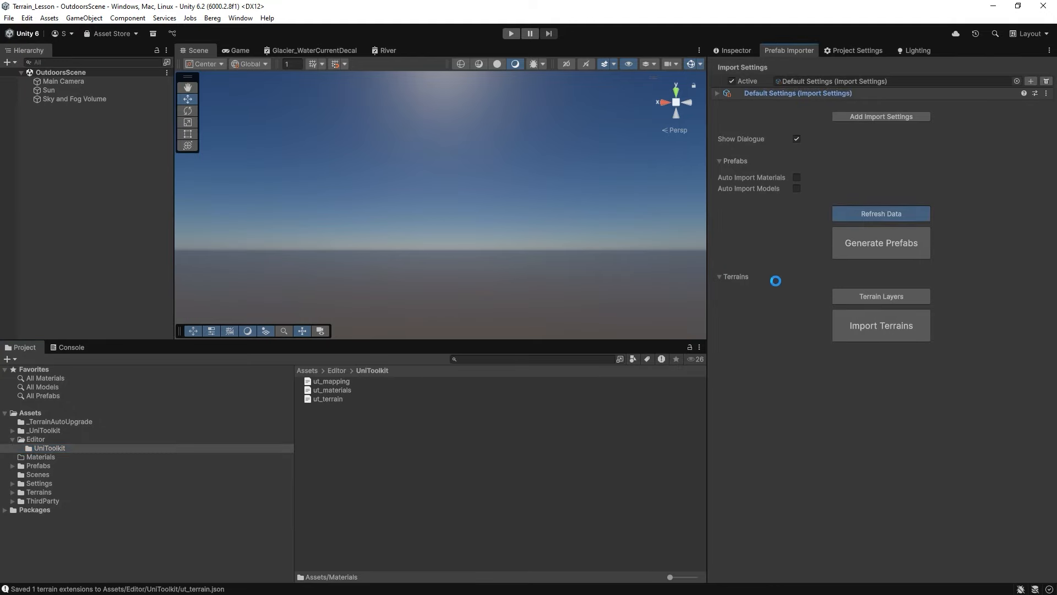
click(717, 94)
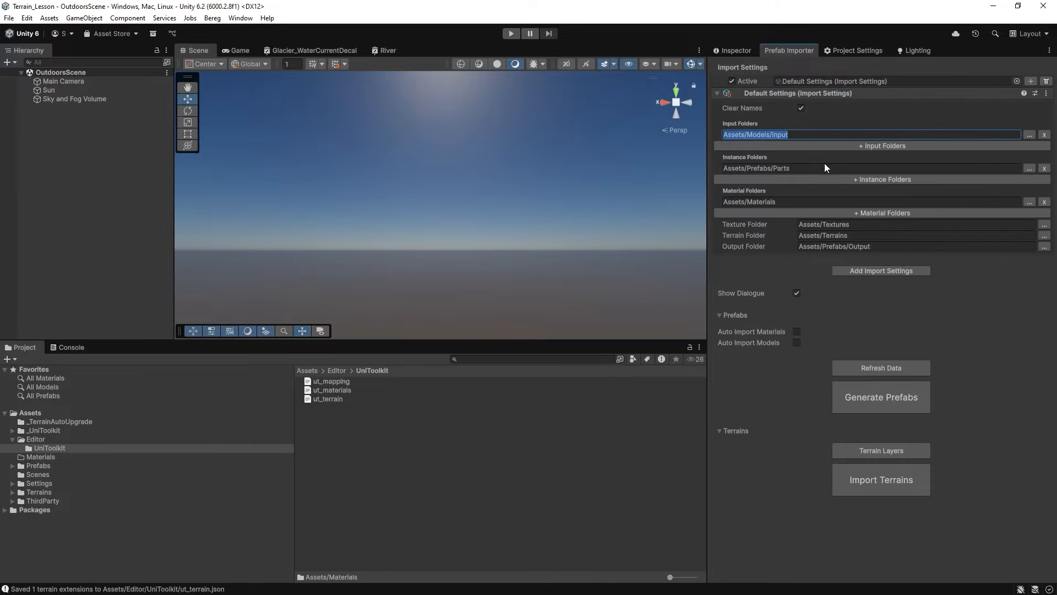
click(793, 168)
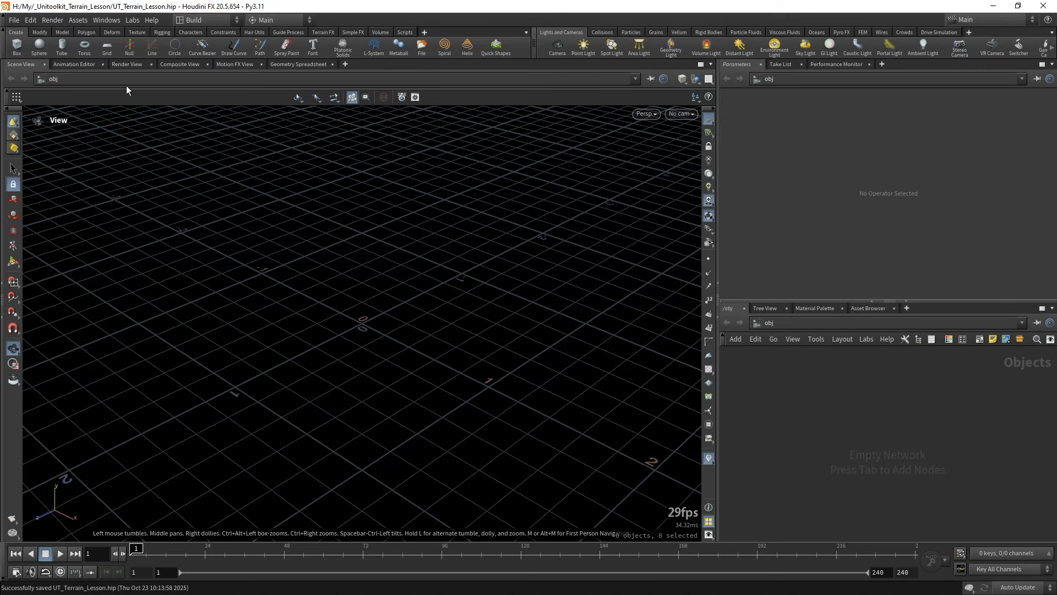
Switch to Houdini and install the unitoolkit.hda and UT_TerrainHelpers.hda digital asset libraries from $HIP/Assets.
click(79, 23)
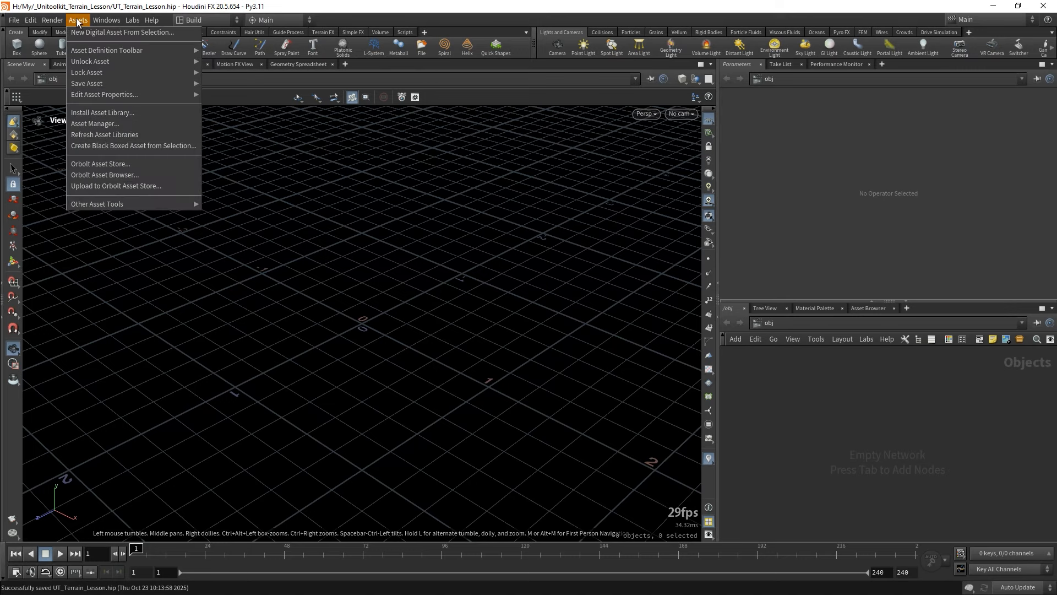
click(95, 113)
drag(113, 38, 308, 97)
click(386, 112)
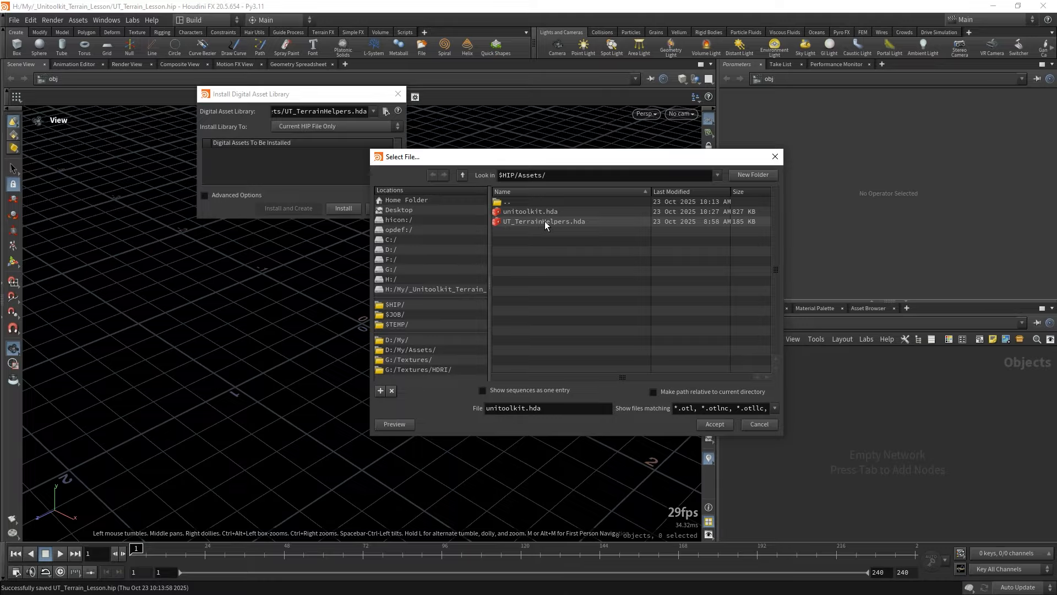
drag(546, 212, 554, 220)
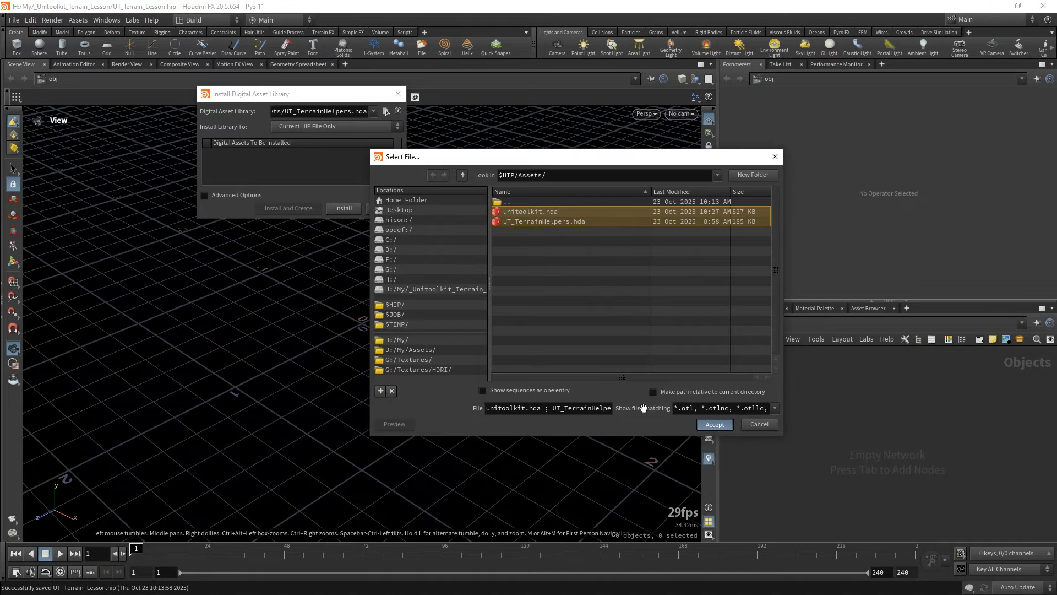
key(Return)
click(346, 209)
Create a Geometry object in the object network and enter it.
key(Tab)
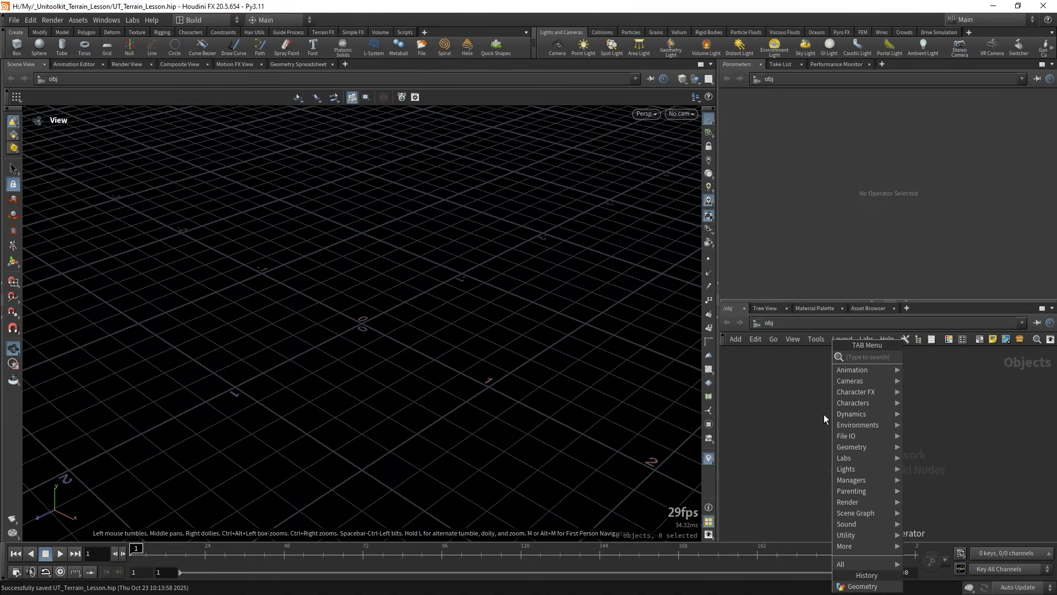
text(geo)
key(Return)
click(869, 412)
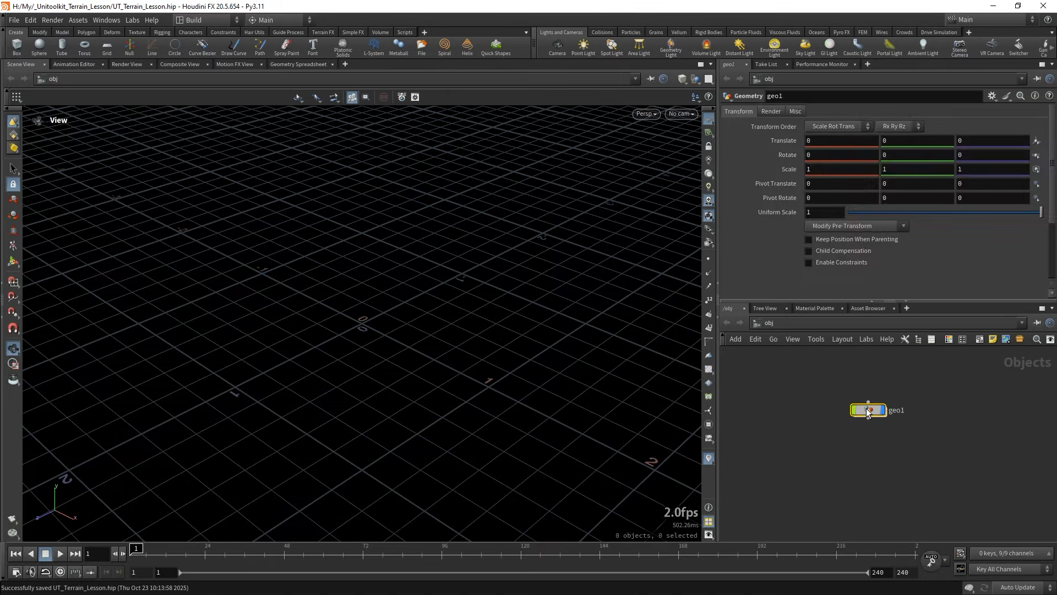
double_click(868, 412)
key(Tab)
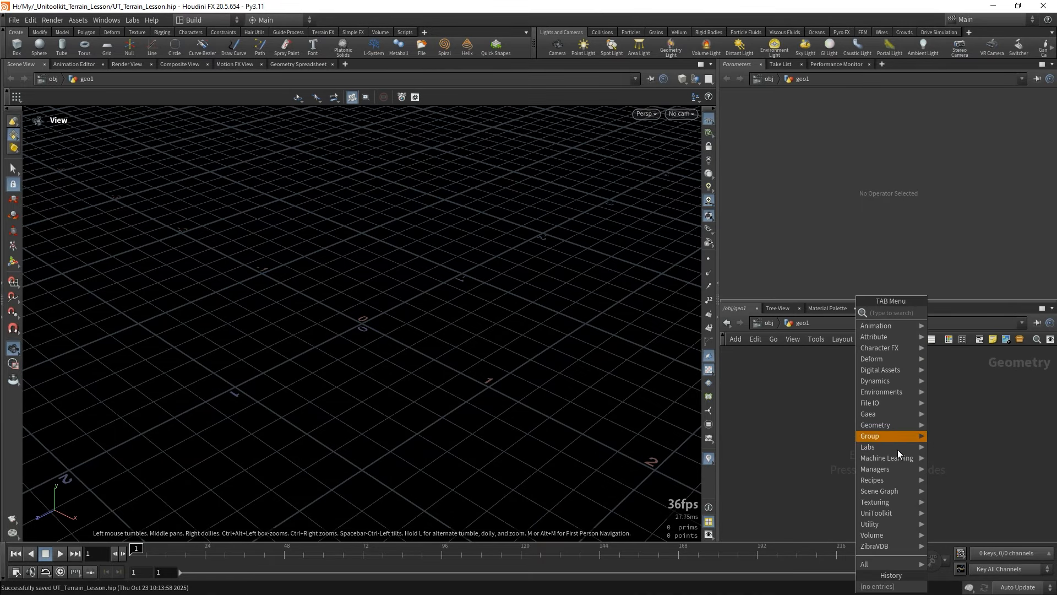
mouse_move(885, 516)
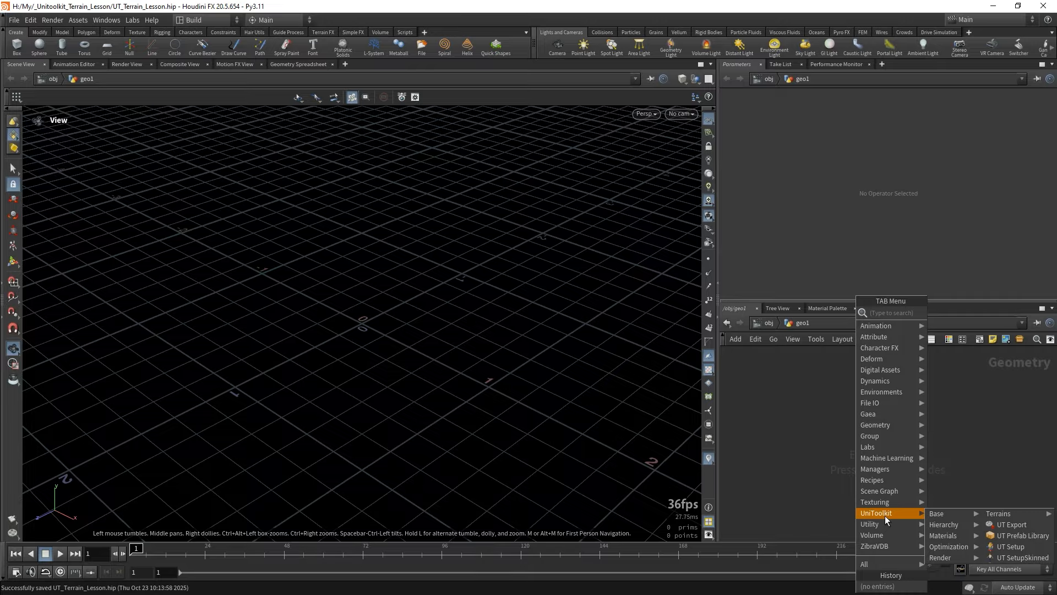
mouse_move(1006, 513)
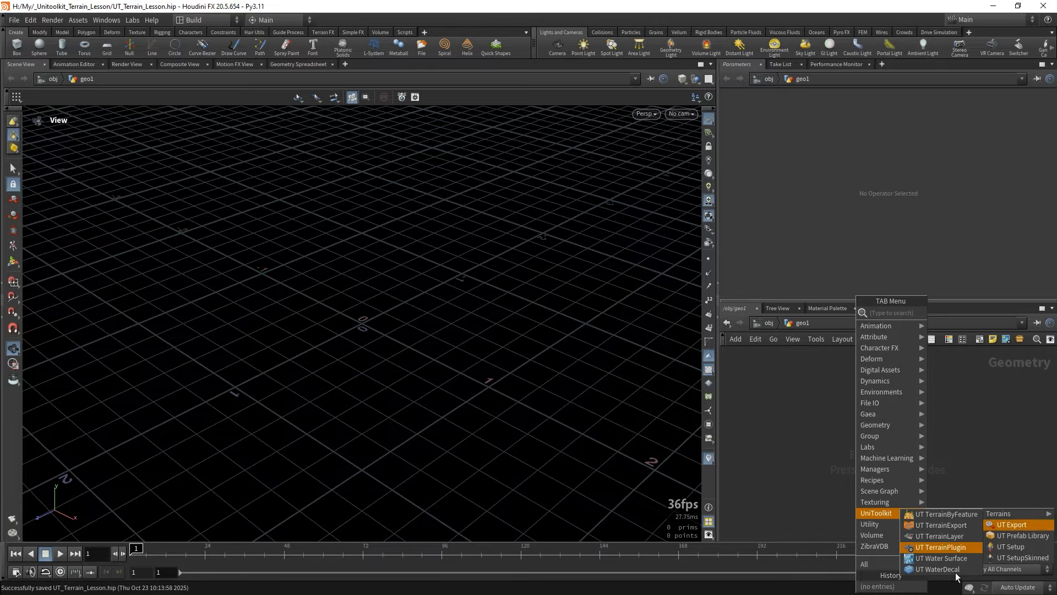
click(814, 463)
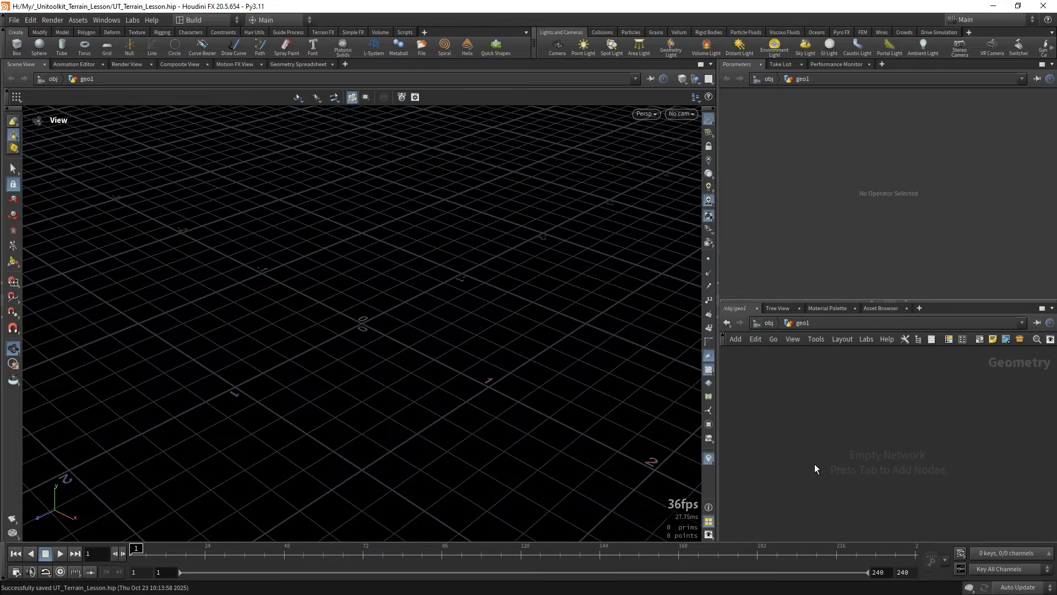
Add a UT Export node inside the geometry object and set its Unity Project Folder to D:/My/UNITY/Terrain_Lesson/.
key(Tab)
text(utte)
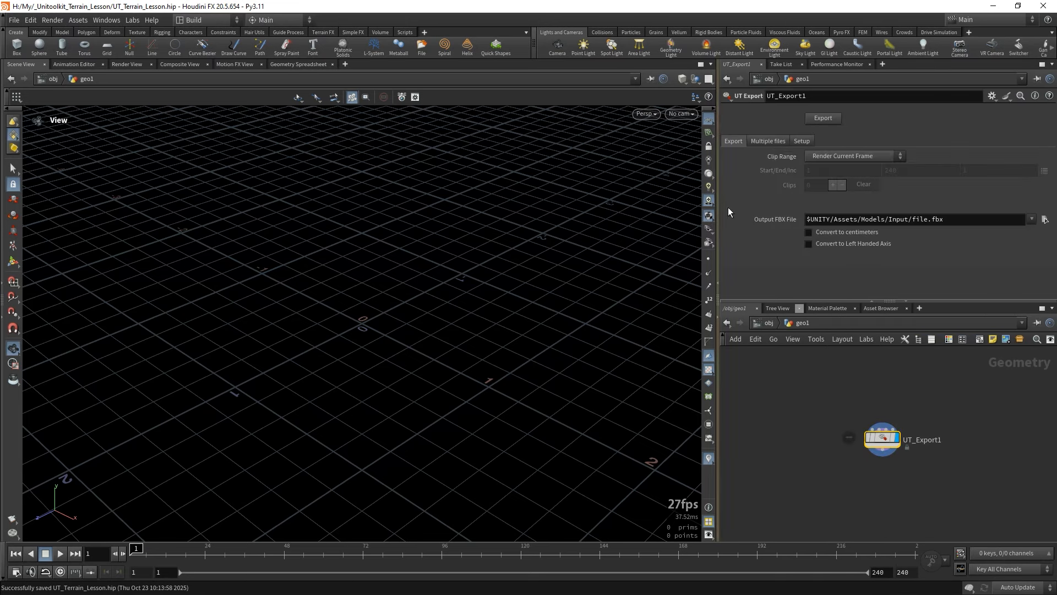
click(796, 142)
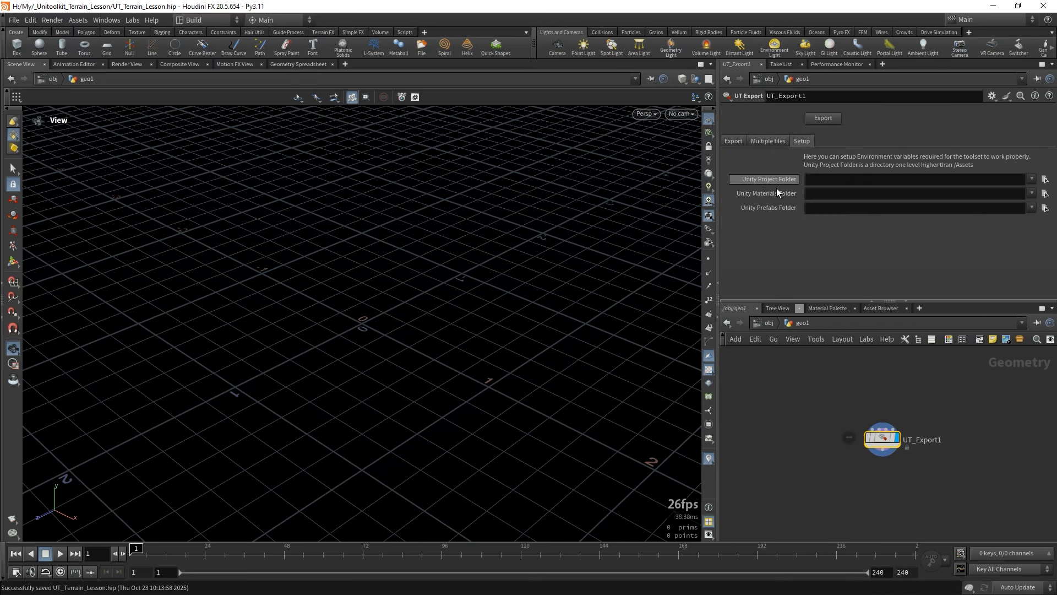
click(1044, 179)
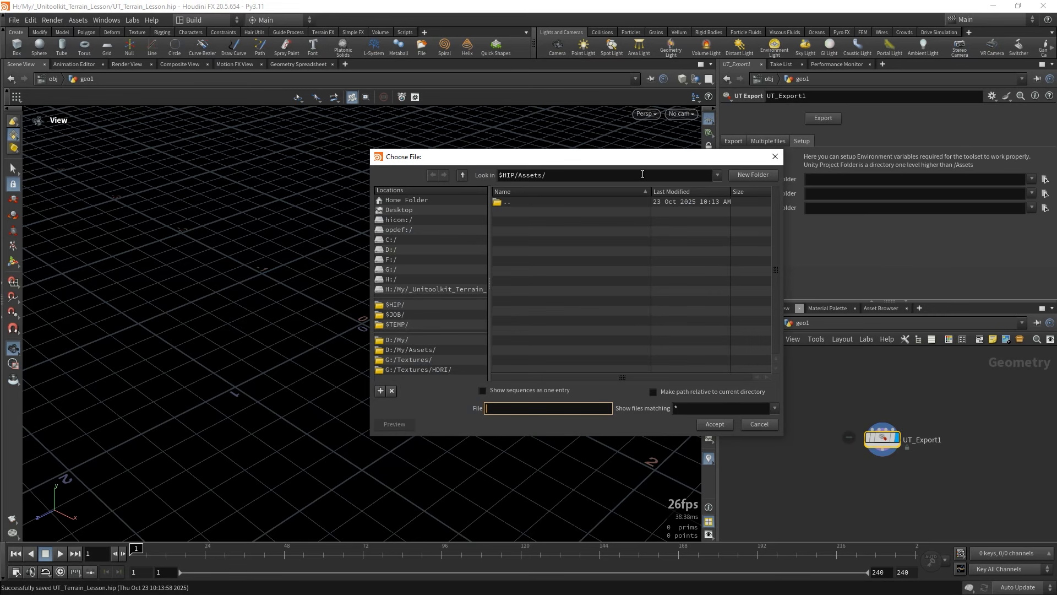
drag(641, 158, 540, 164)
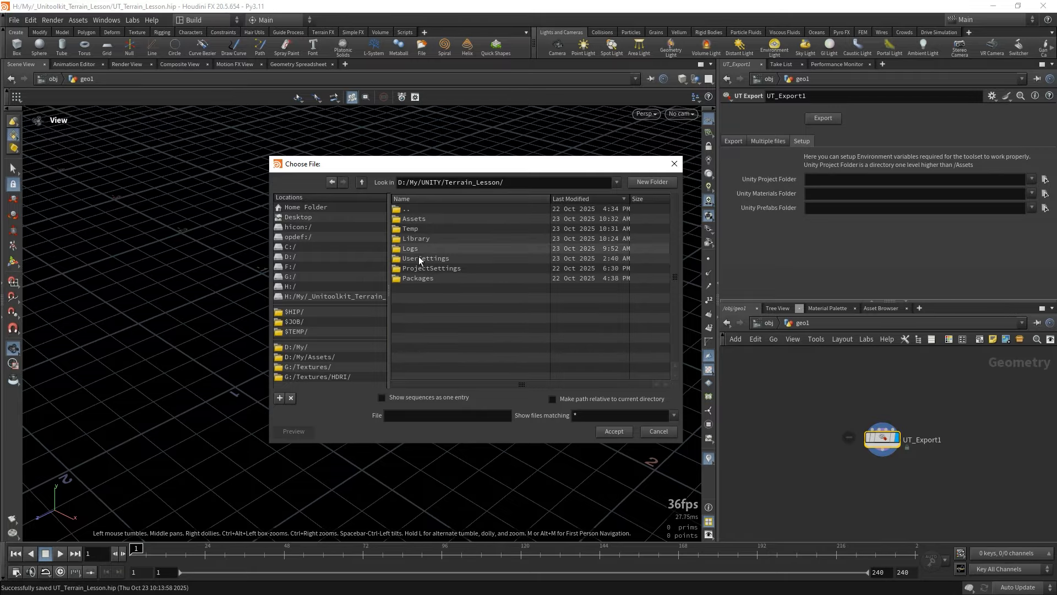
click(612, 431)
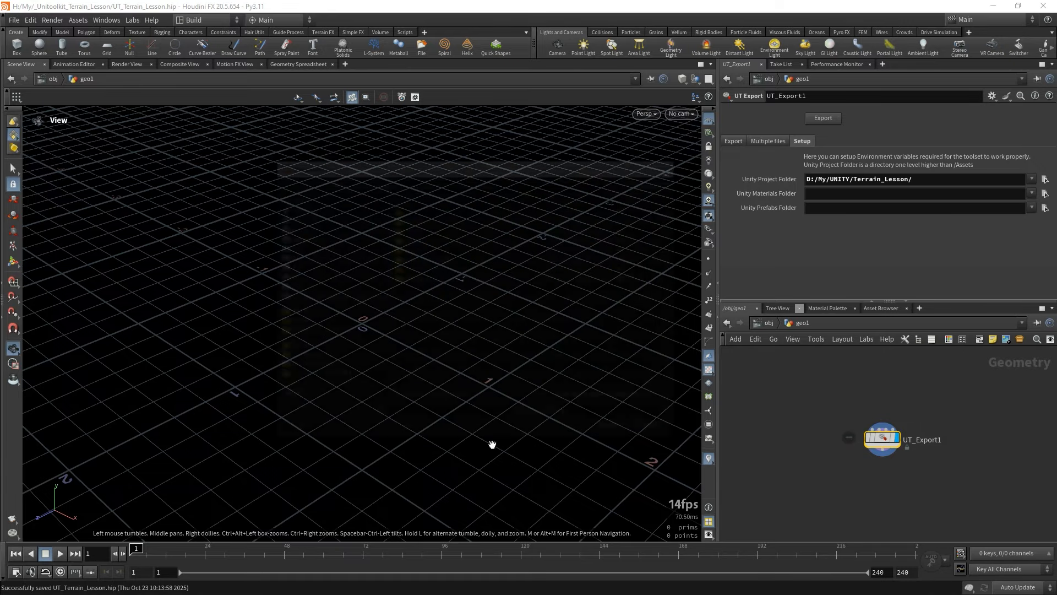
Set the export node's Unity Materials Folder to D:/My/UNITY/Terrain_Lesson/Assets/Materials/.
click(1045, 193)
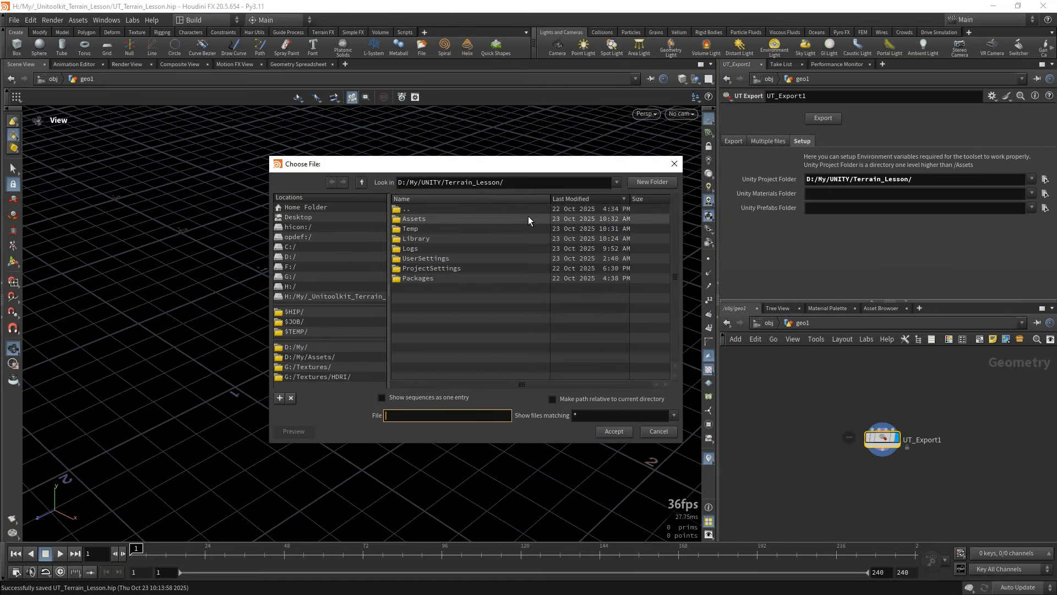
double_click(454, 218)
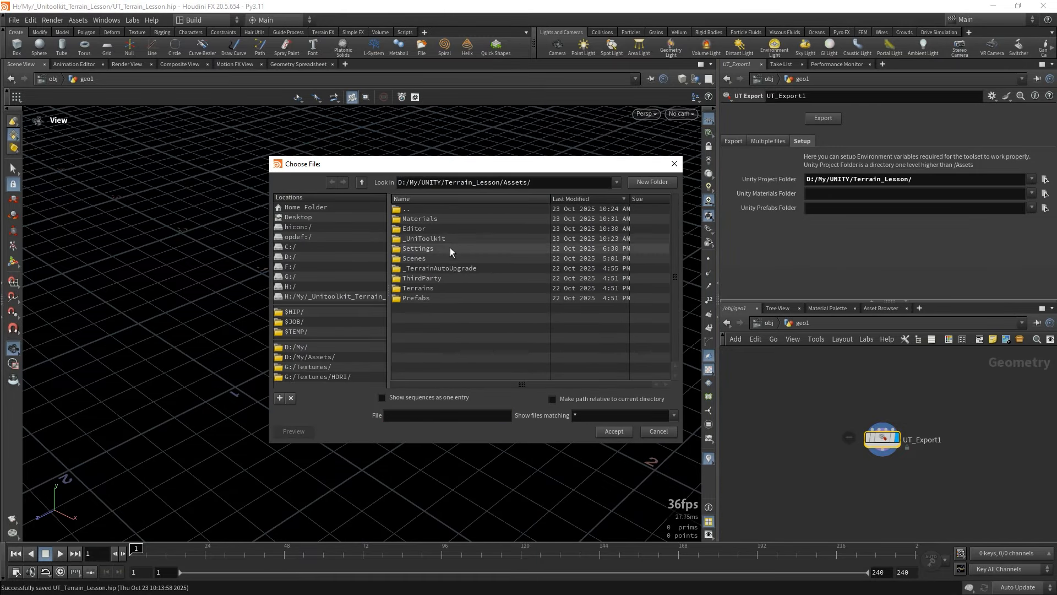
double_click(437, 218)
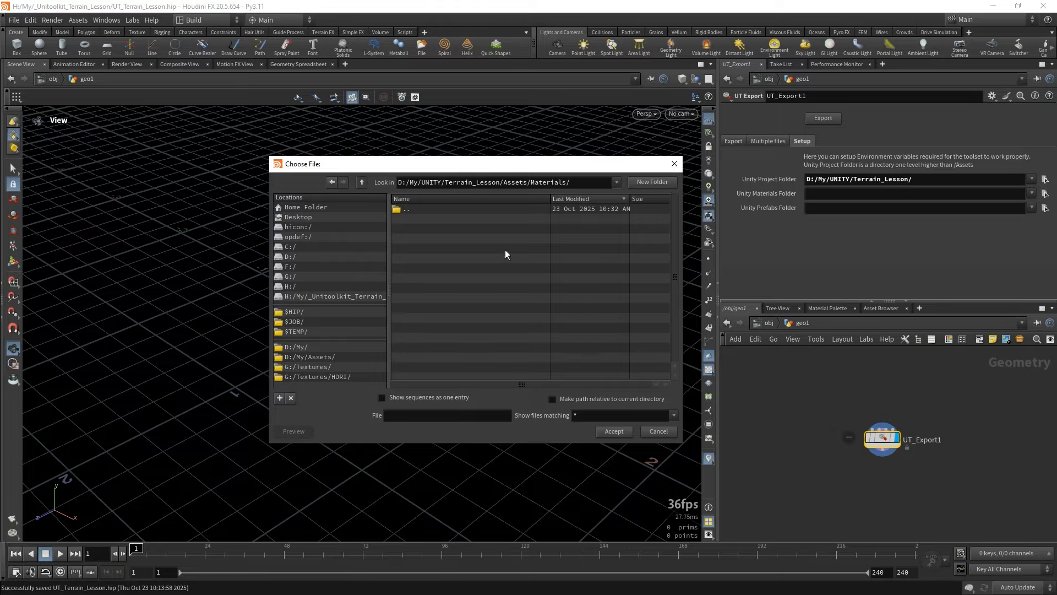
click(614, 431)
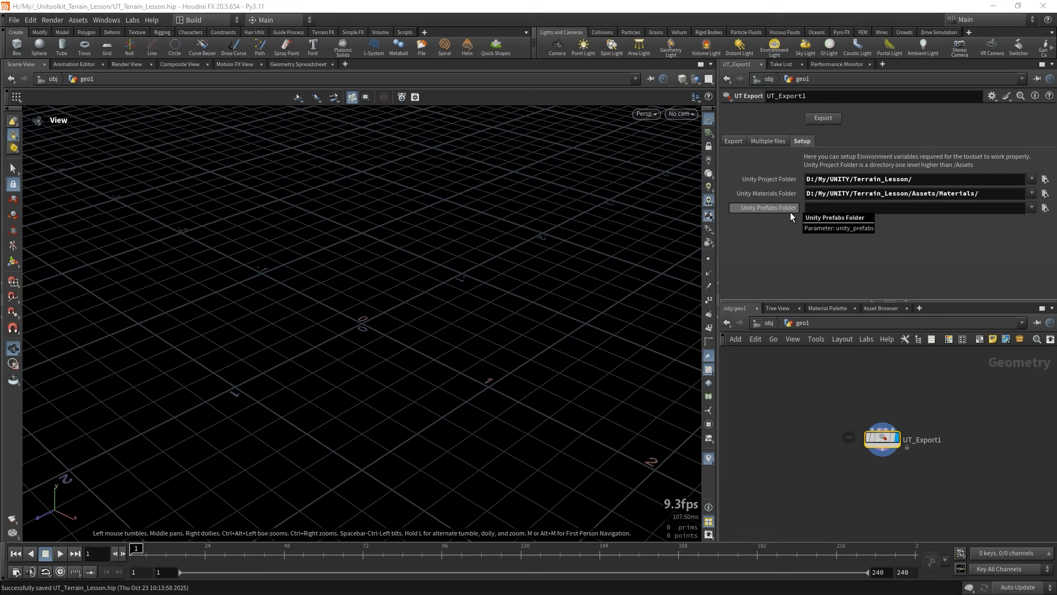
Set the export node's Unity Prefabs Folder to D:/My/UNITY/Terrain_Lesson/Assets/Prefabs/Parts/.
click(1045, 208)
double_click(468, 209)
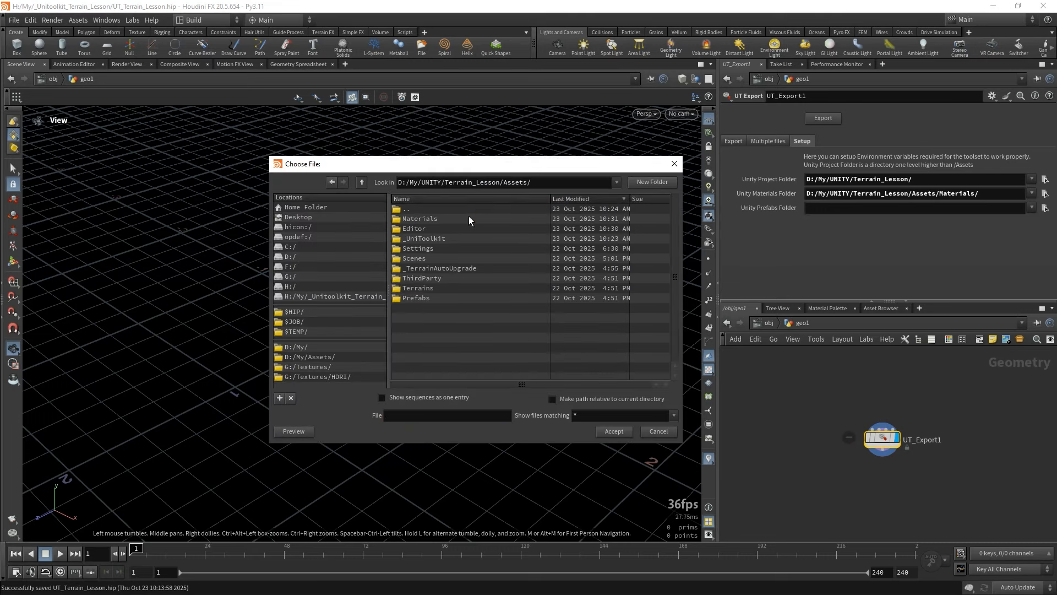
double_click(424, 297)
double_click(416, 218)
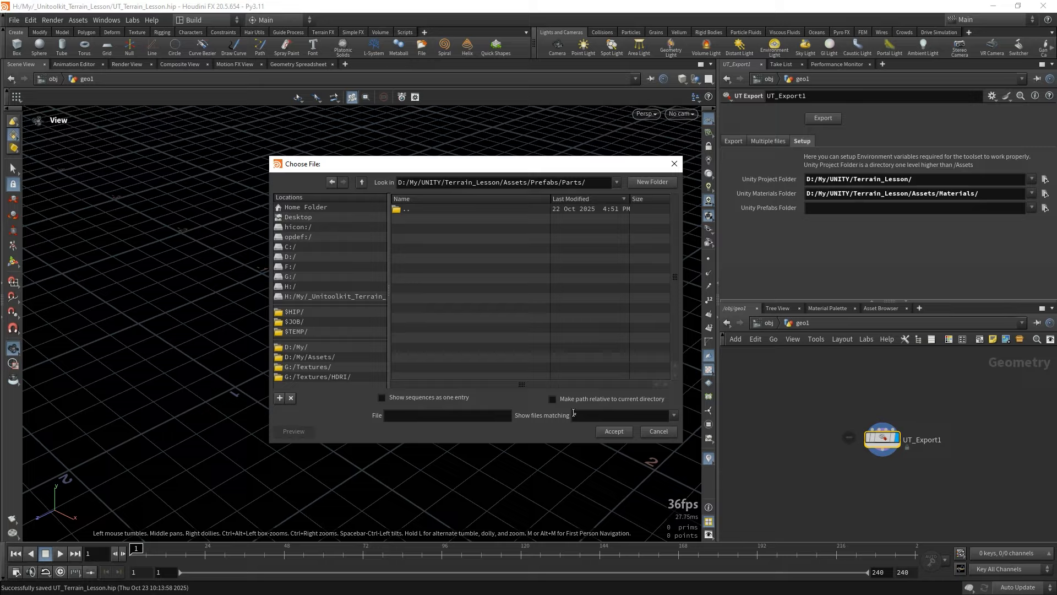
click(613, 431)
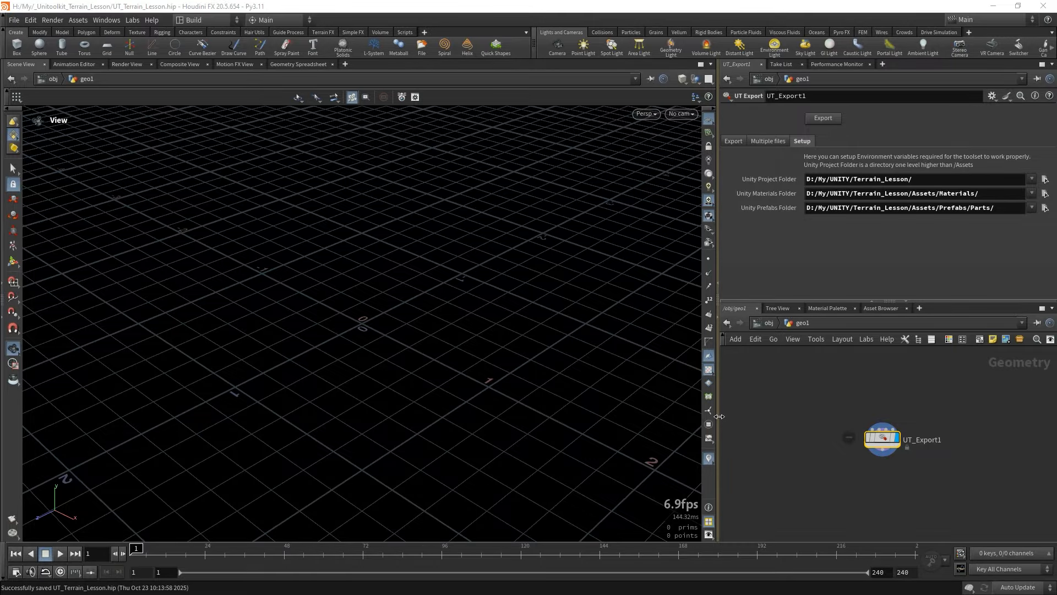
Widen the parameter and network area, and add a HeightField node inside the geometry object.
drag(718, 424, 560, 423)
key(Tab)
text(hei)
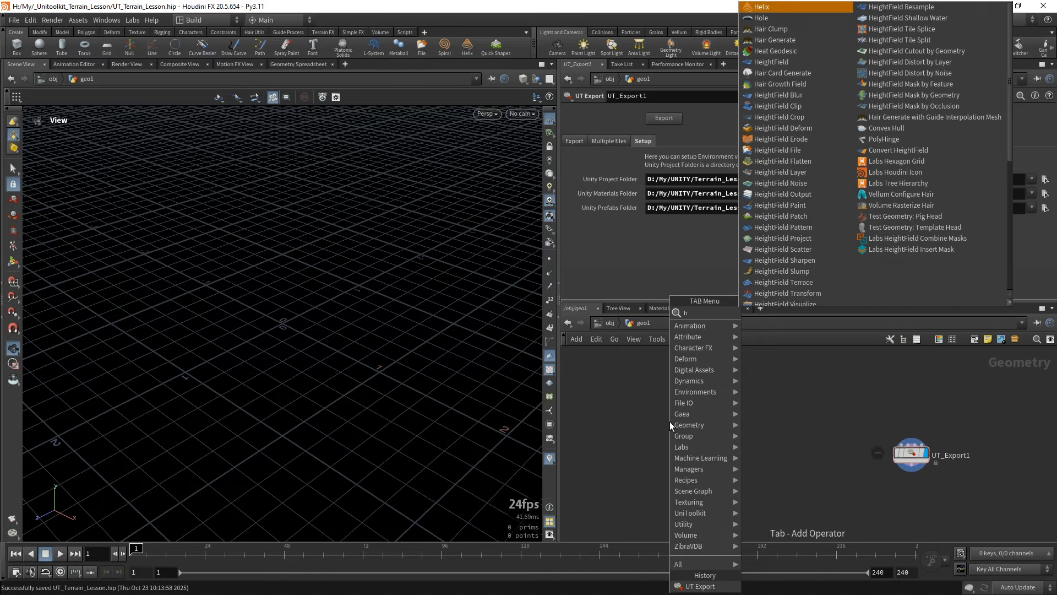
key(Return)
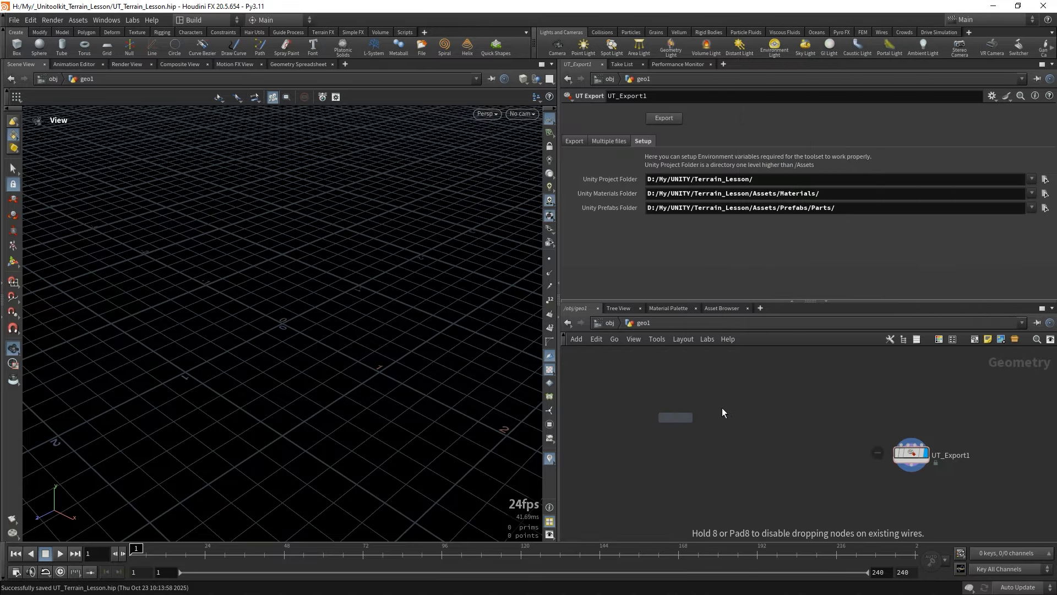
click(724, 409)
scroll(731, 383, up, 3)
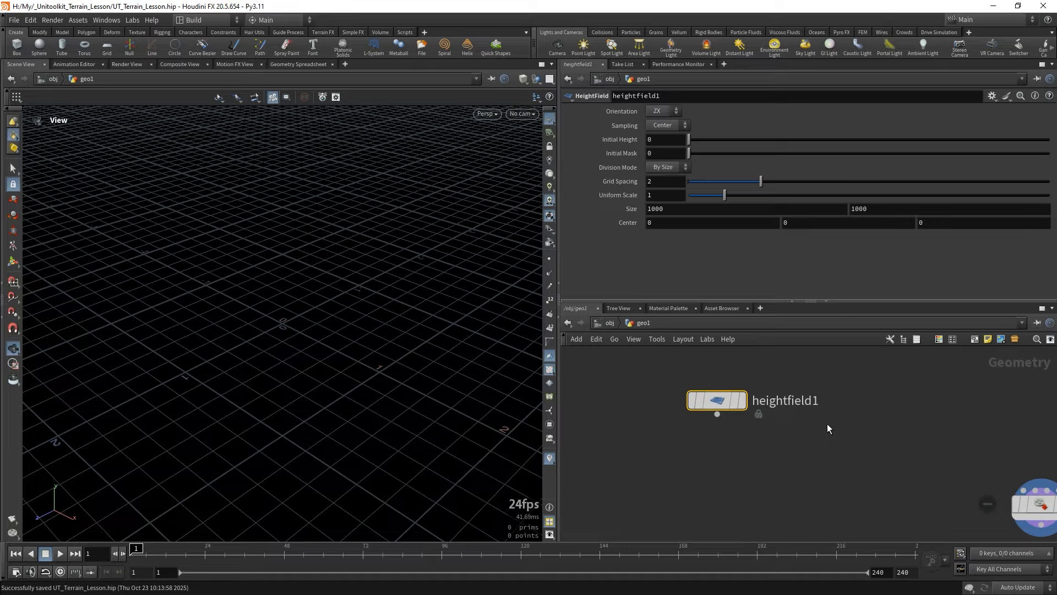
Check the heightfield's node information and set its size to 1024 by 1024.
middle_click(714, 410)
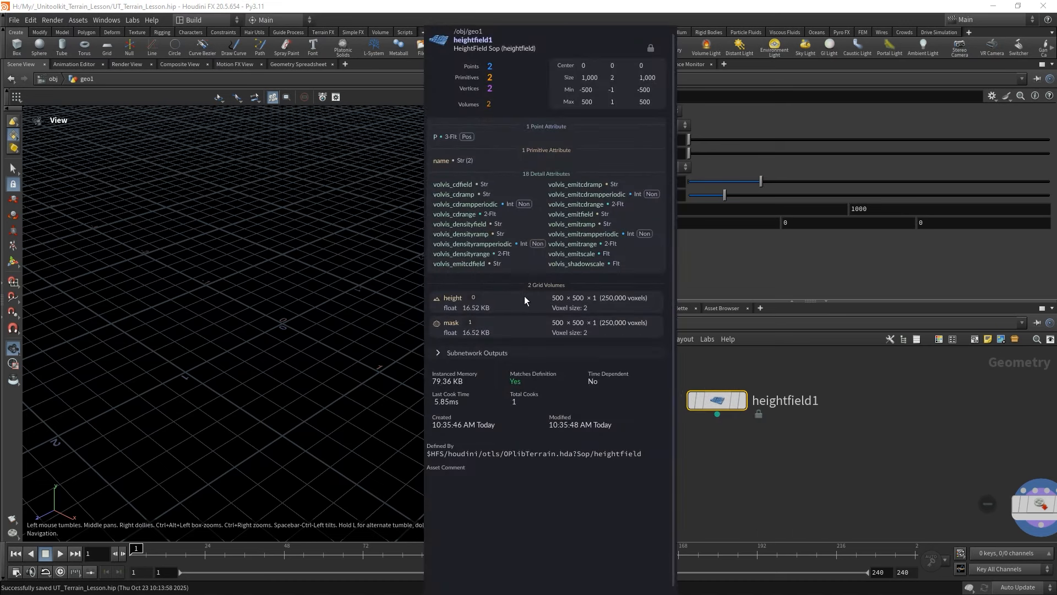
middle_drag(524, 296, 532, 294)
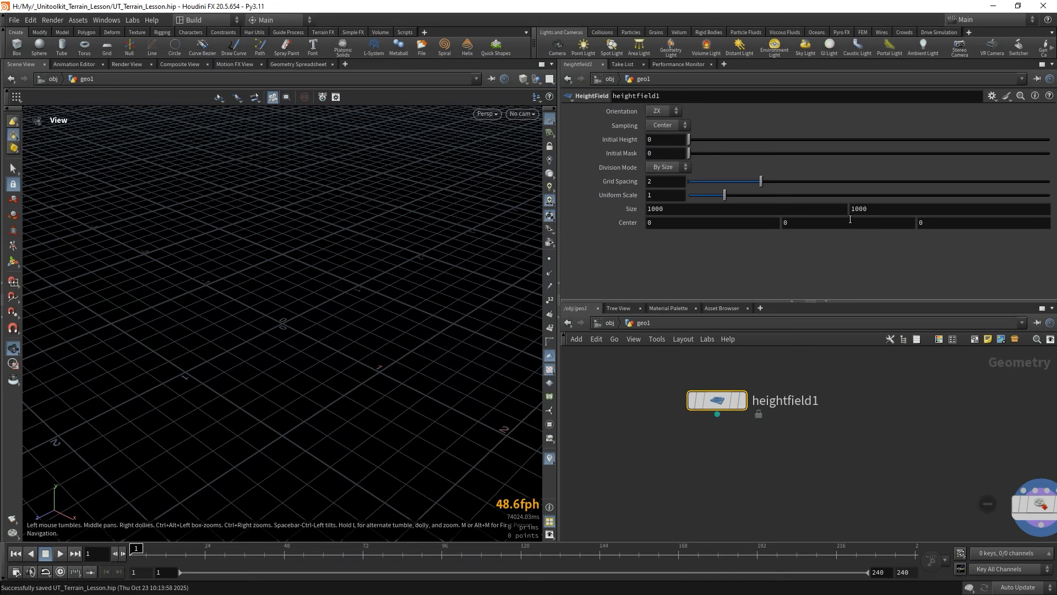
click(677, 215)
click(721, 207)
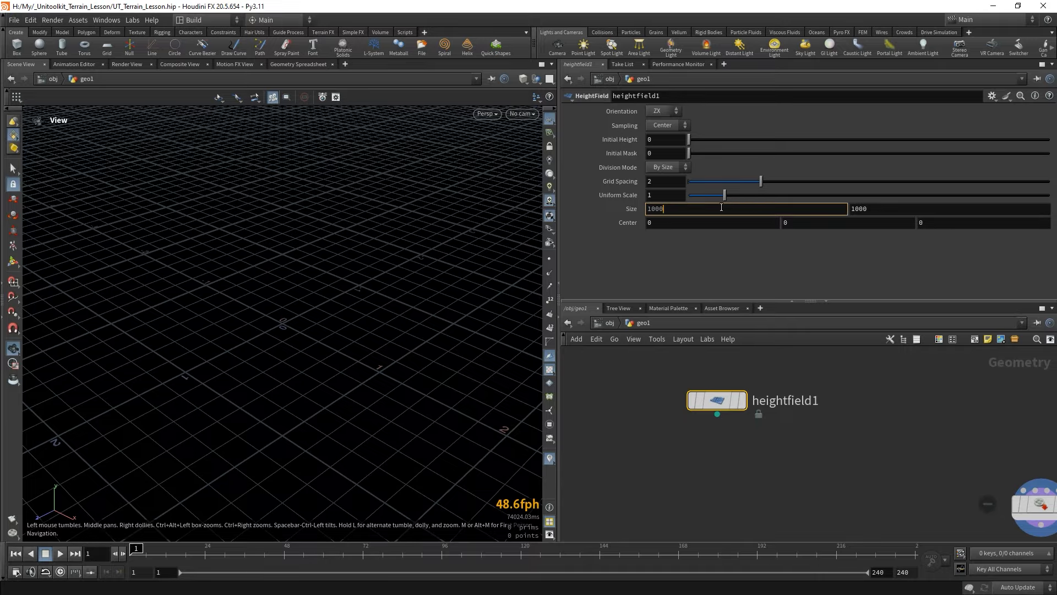
key(BackSpace)
text(24)
key(Tab)
text(1024)
key(Return)
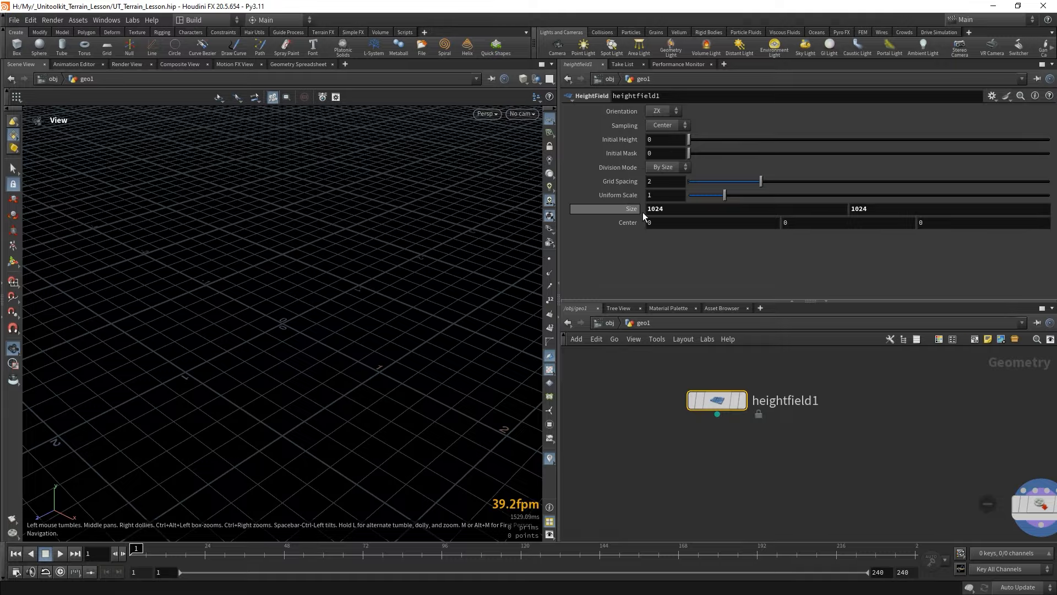
Set the heightfield's grid spacing to 1, check its node information and display it in the viewport.
drag(672, 182, 639, 182)
text(1)
key(Return)
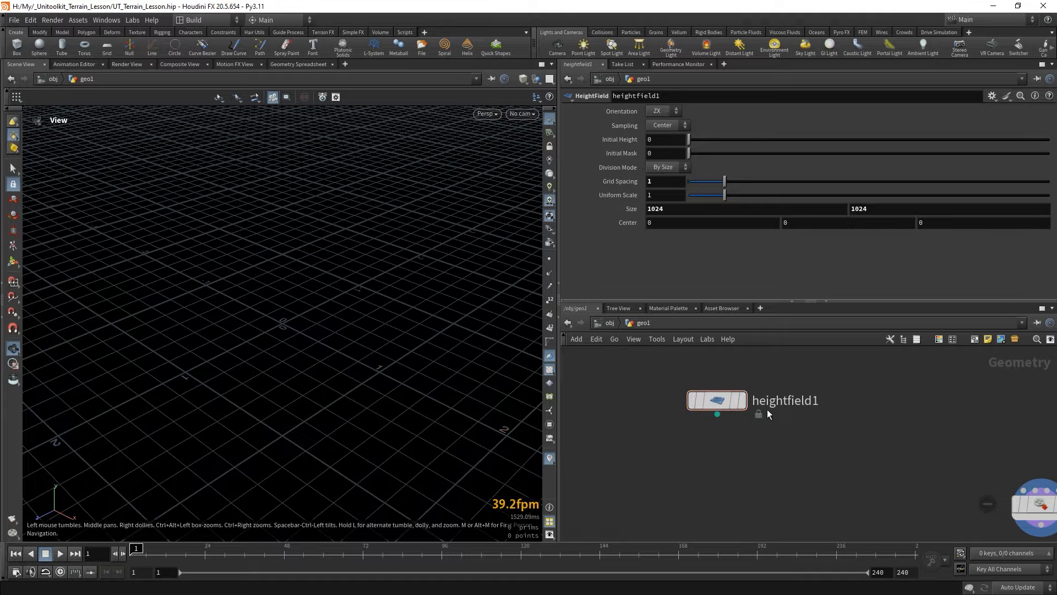
middle_click(724, 400)
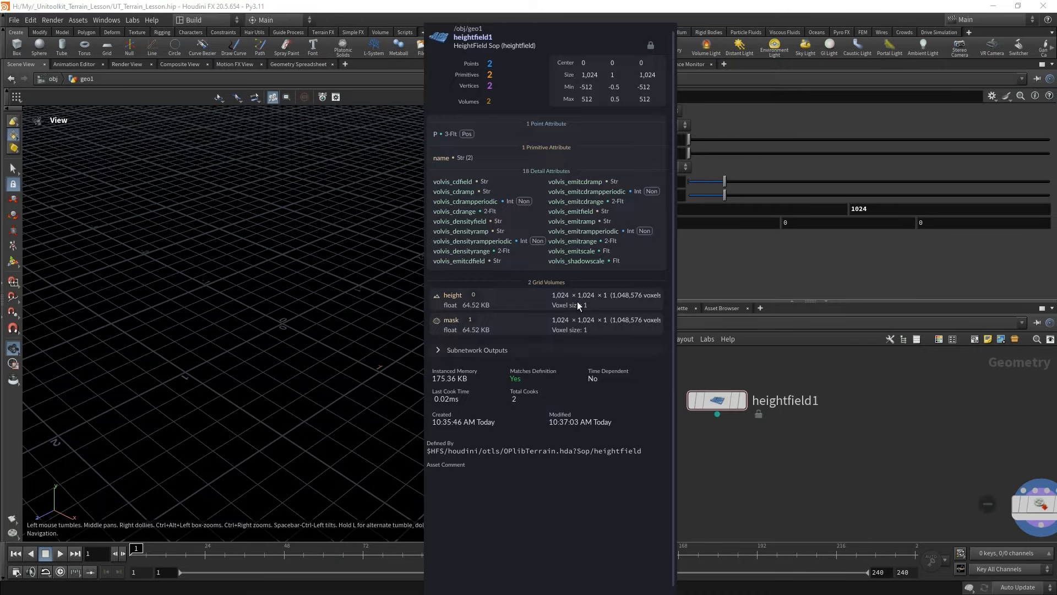
click(728, 422)
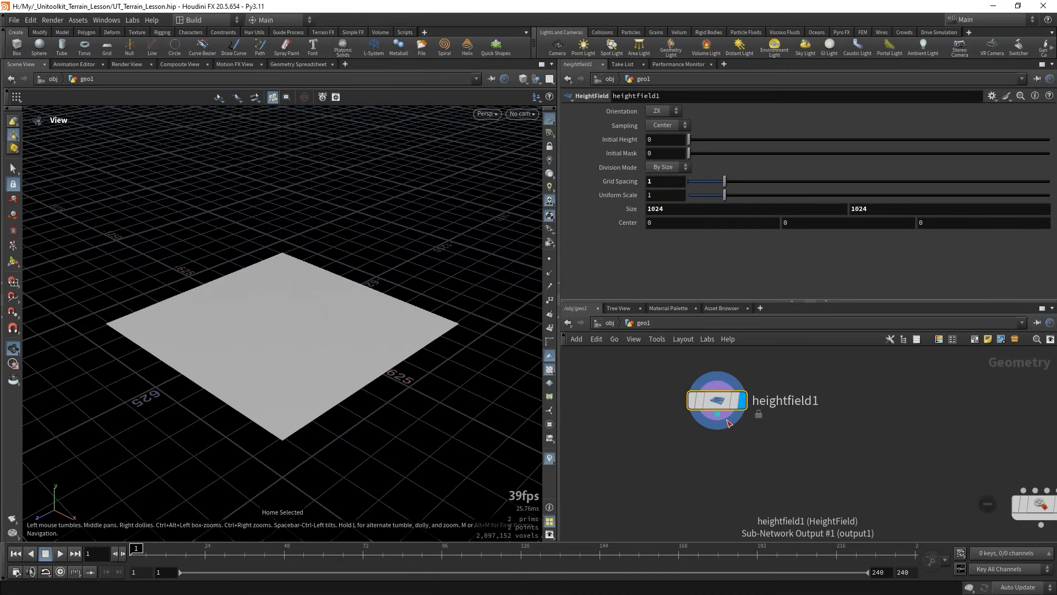
Add a HeightField Noise node connected below the heightfield.
key(Tab)
text(noi)
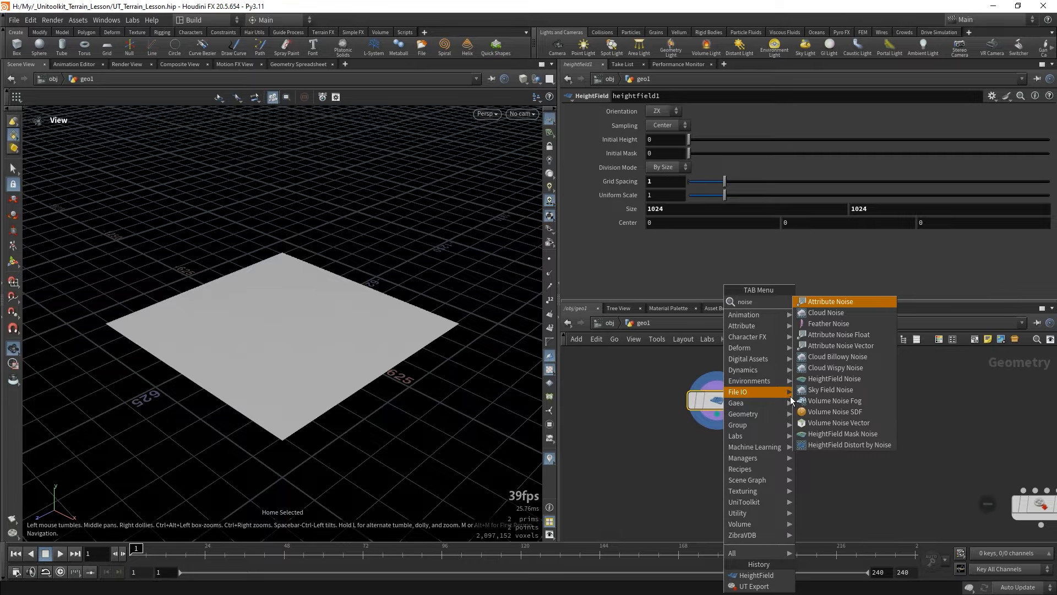
click(834, 378)
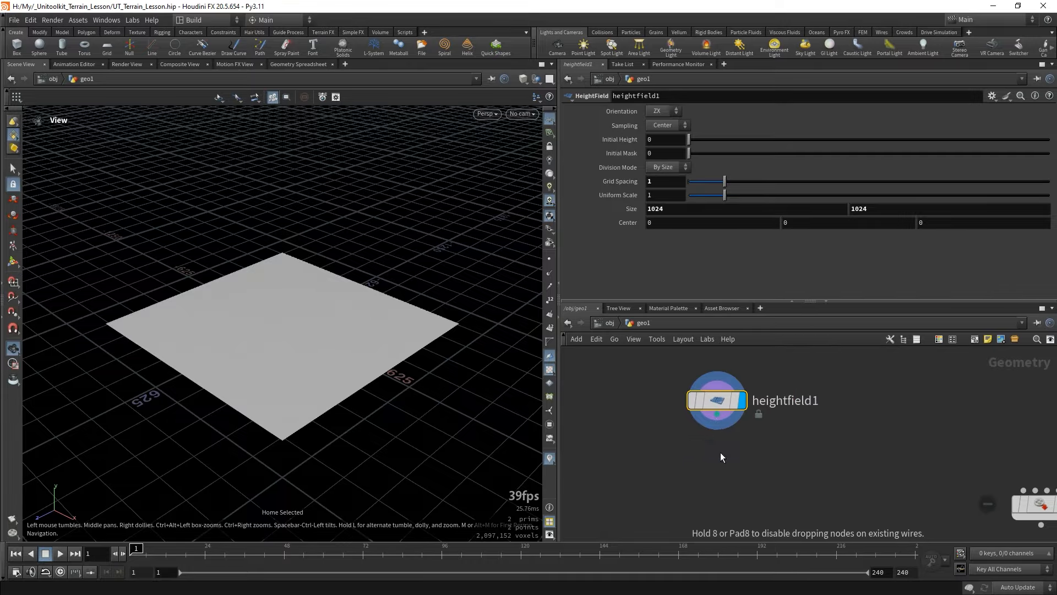
click(720, 452)
Add a HeightField Distort by Noise node after the noise node, with amplitude 52 and element size 465.
key(Tab)
text(hfde)
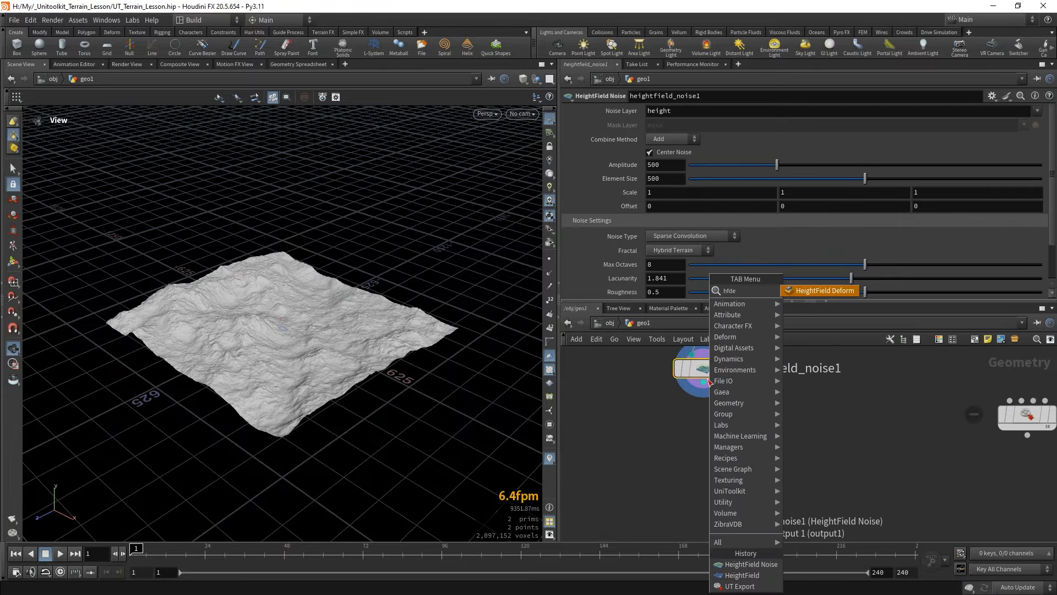
key(Return)
click(708, 427)
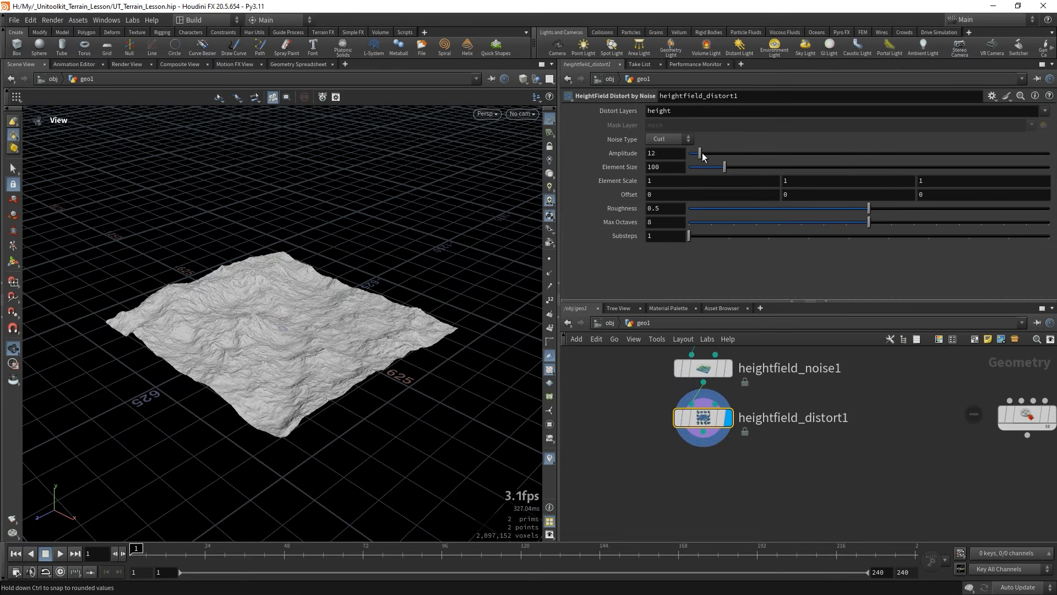
mouse_move(718, 153)
mouse_down()
mouse_move(735, 153)
mouse_move(708, 153)
mouse_up()
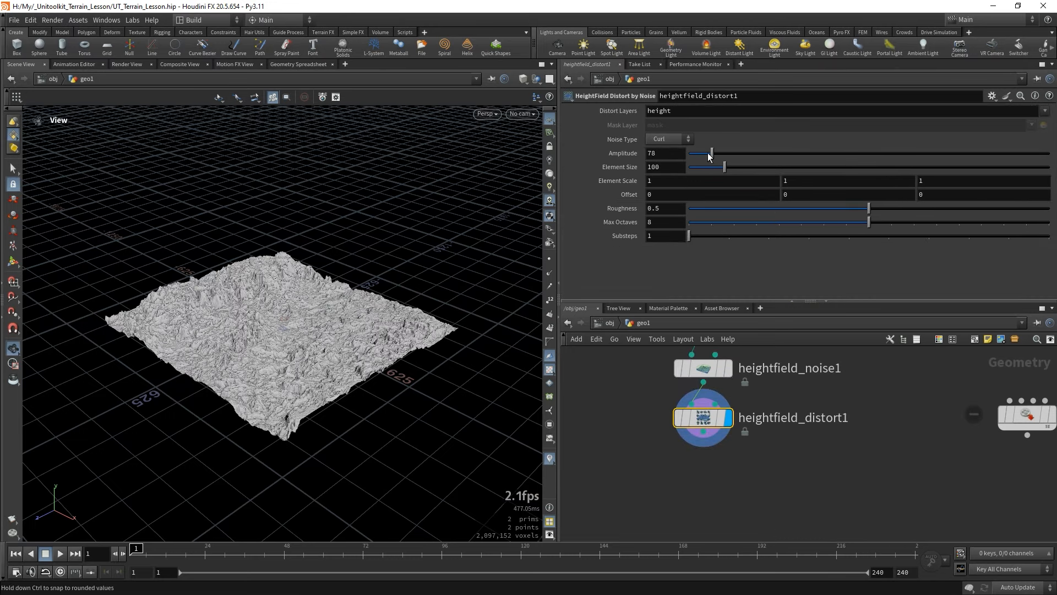
drag(826, 165, 856, 167)
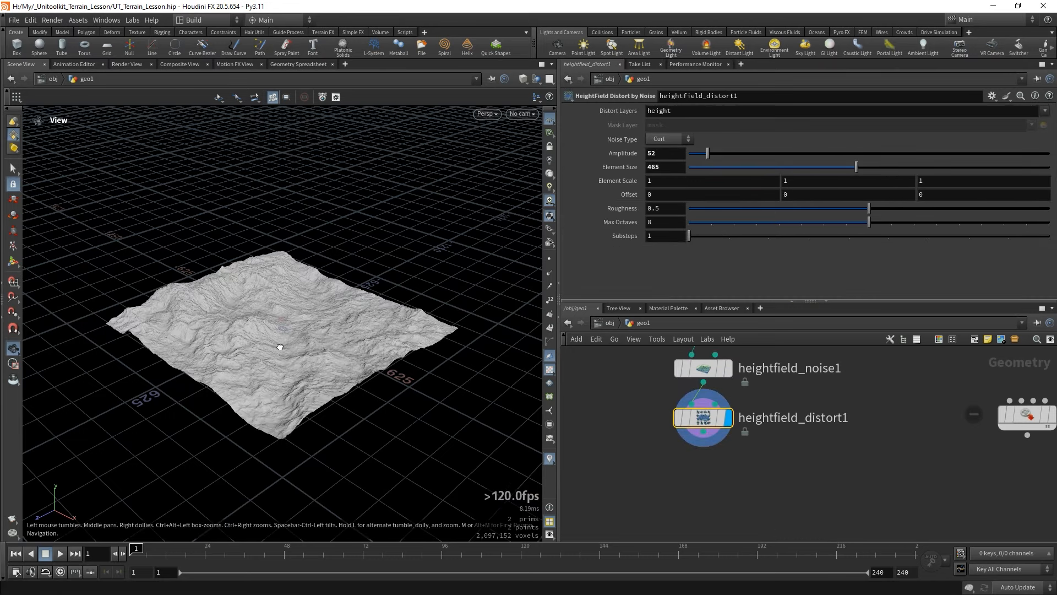
Add a HeightField Erode node after the distort node.
drag(296, 289, 288, 286)
right_drag(288, 287, 380, 286)
drag(380, 286, 366, 242)
right_click(698, 390)
text(ero)
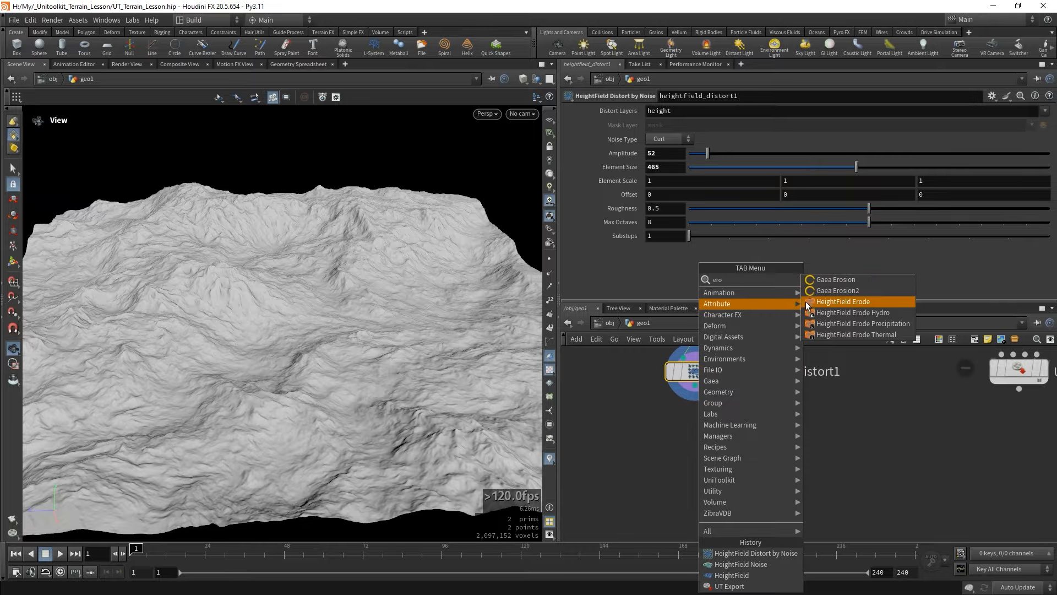
click(805, 304)
click(699, 428)
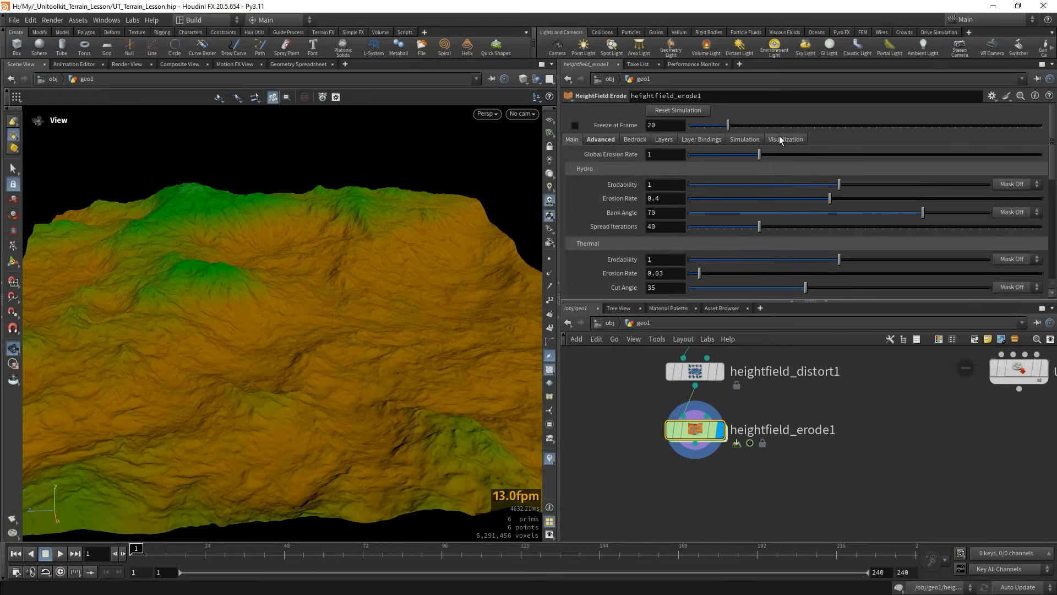
Turn off the erode node's Visualize option and enable Post Smooth for its debris flow.
click(781, 136)
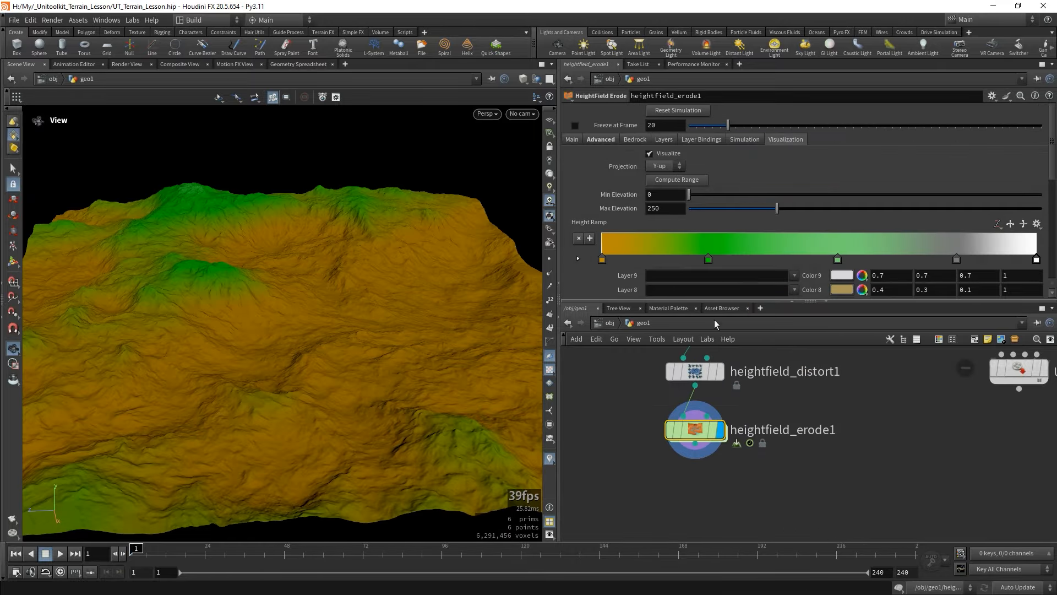
click(601, 139)
scroll(647, 225, down, 15)
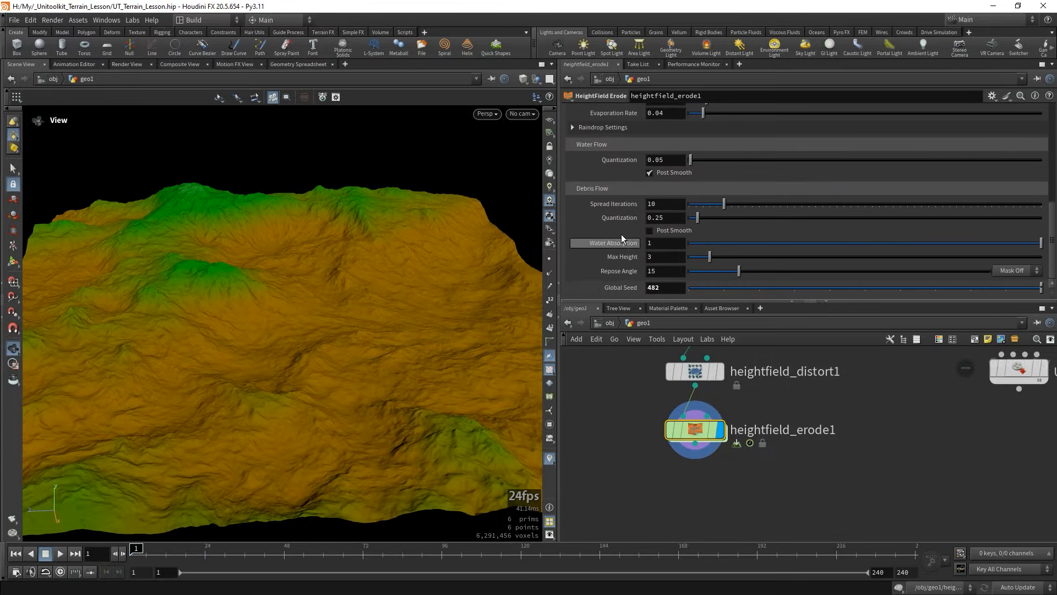
click(657, 230)
Freeze the erosion simulation at frame 20 and inspect the eroded terrain.
middle_drag(610, 451, 630, 427)
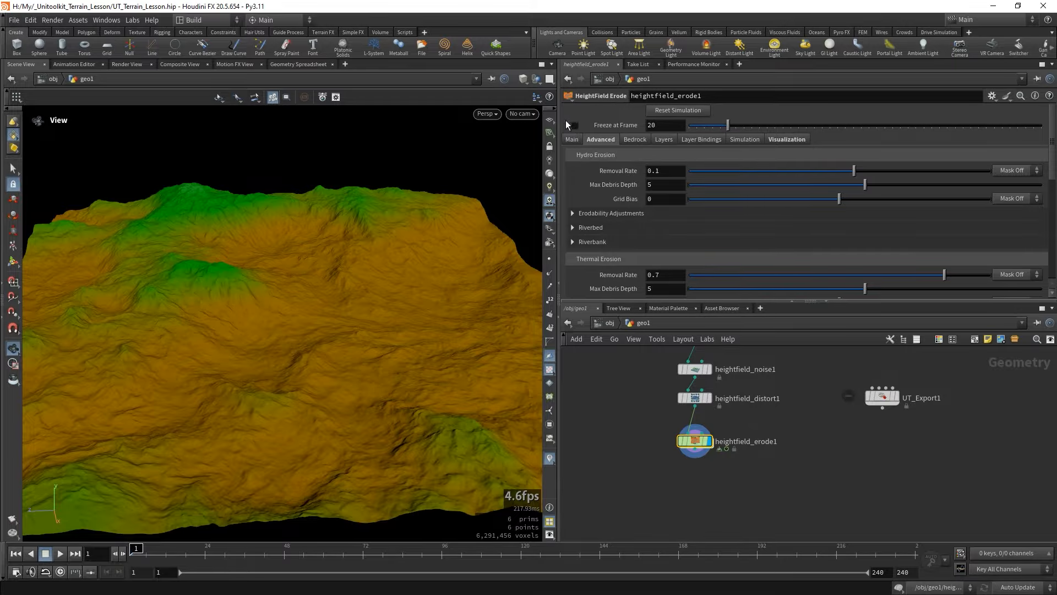
click(574, 125)
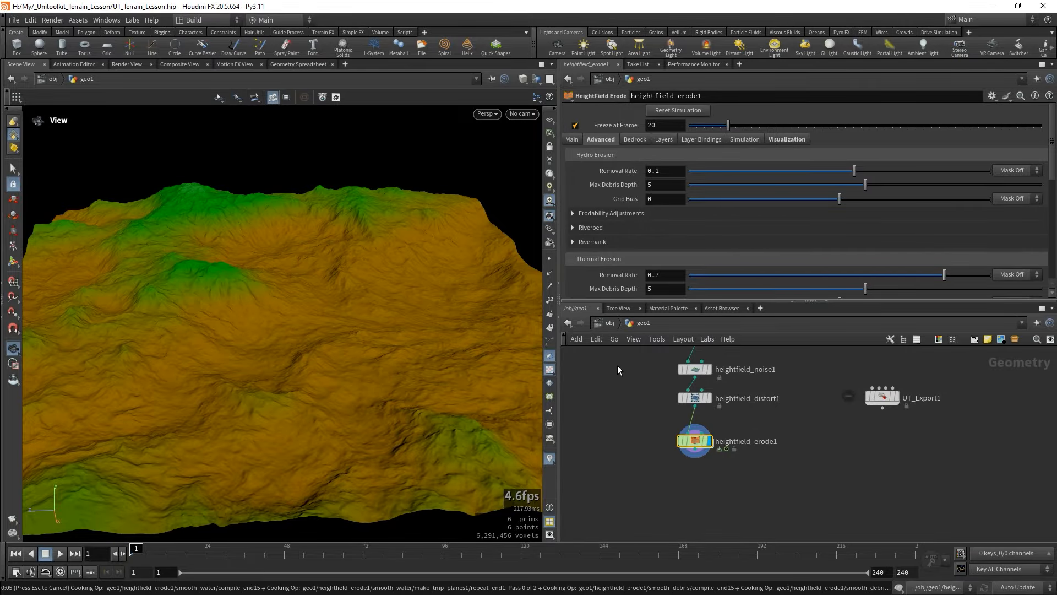
mouse_move(383, 330)
mouse_down()
mouse_move(389, 324)
mouse_move(389, 353)
mouse_move(398, 337)
mouse_up()
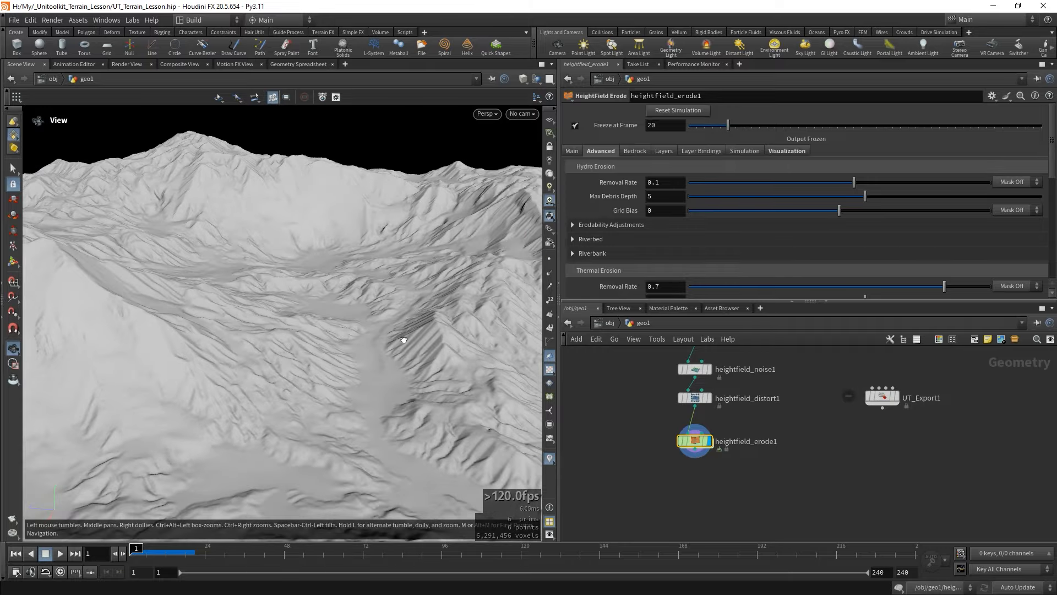
Add a HeightField Flow Field node after the erode node and display its result.
middle_drag(654, 502, 654, 483)
scroll(709, 451, up, 2)
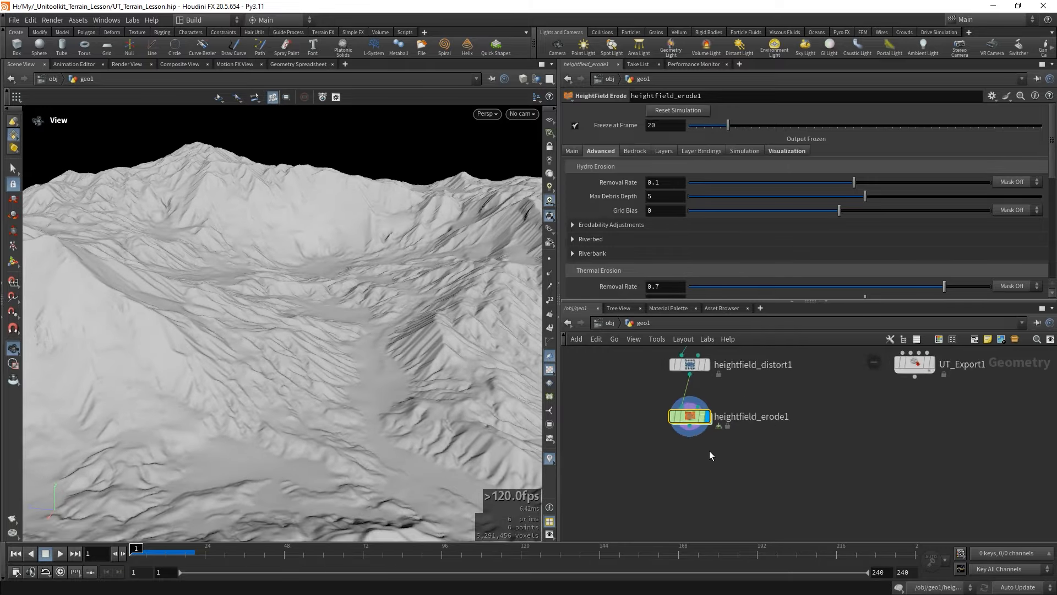
key(Tab)
text(flow)
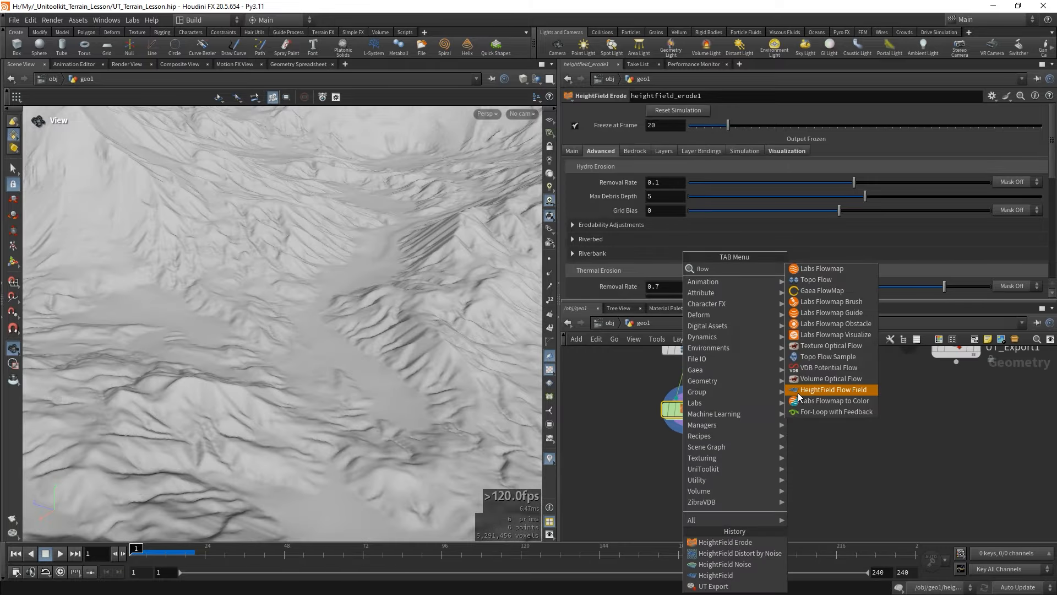
click(841, 393)
click(686, 456)
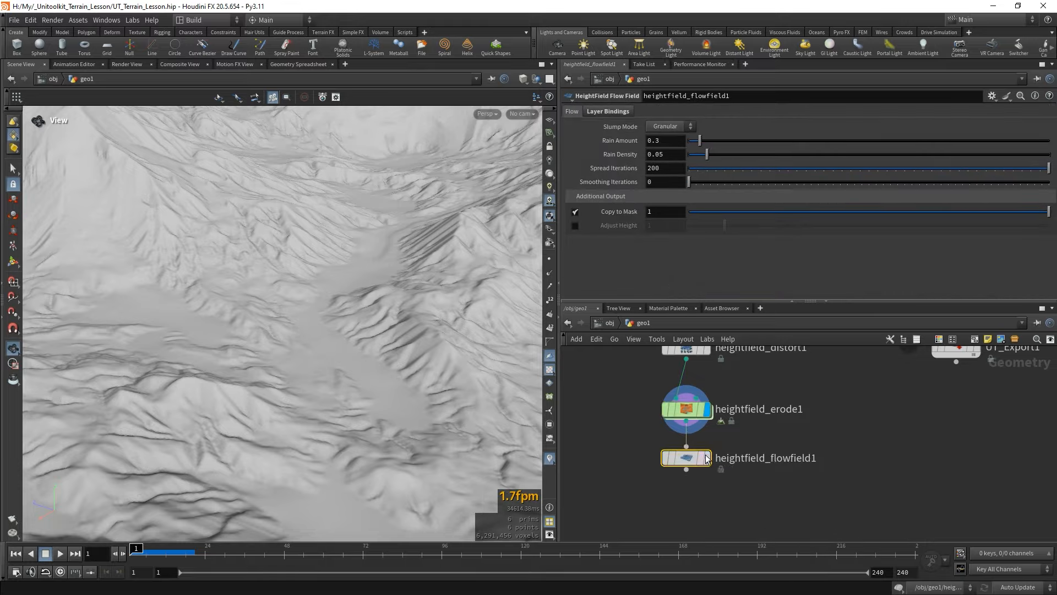
click(707, 458)
Add a HeightField Slump node after the flow field node.
drag(430, 244, 490, 352)
middle_drag(668, 491, 658, 427)
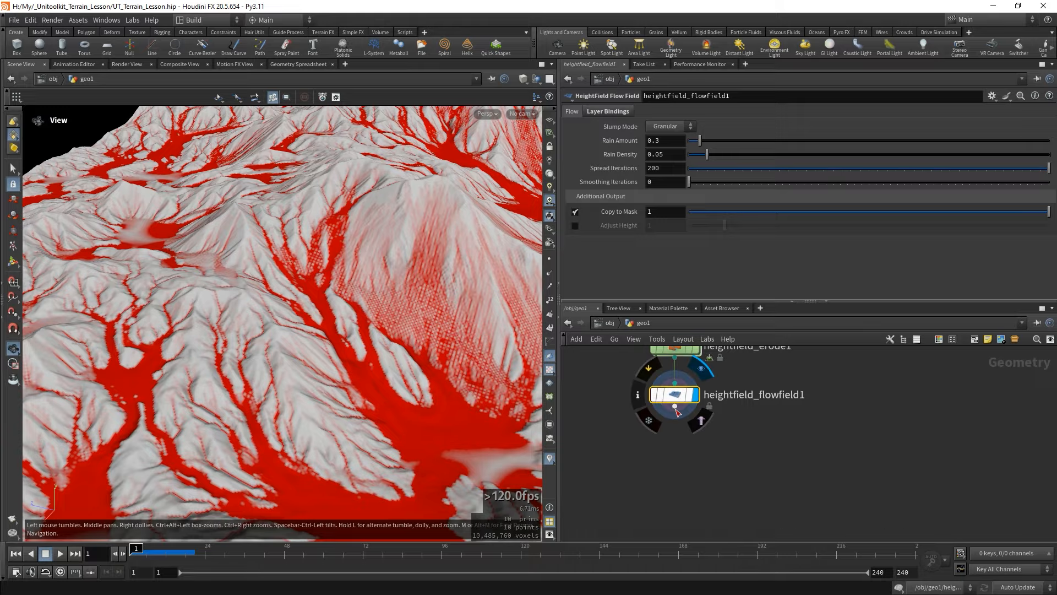
click(677, 413)
text(slum)
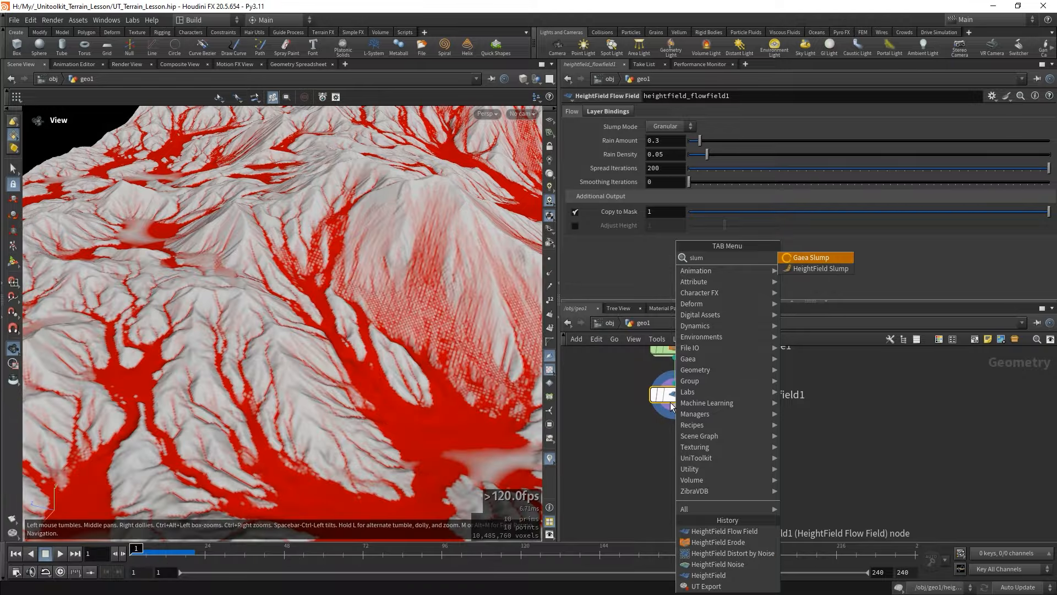
key(Return)
click(669, 437)
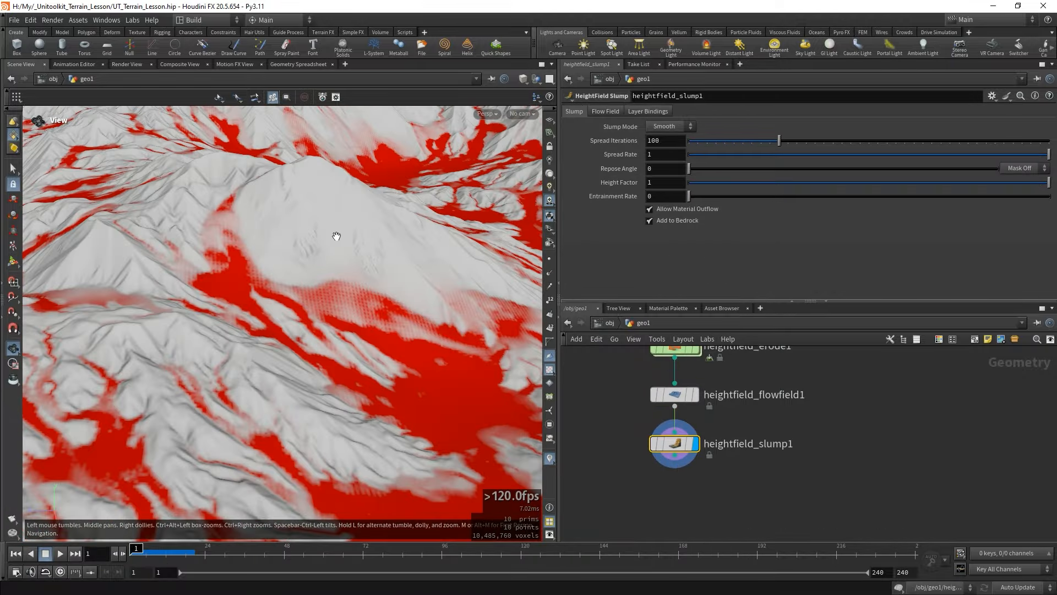
Set the slump node's spread iterations to 172 and inspect the smoothed valleys from several angles.
middle_drag(458, 342, 334, 332)
scroll(425, 334, up, 4)
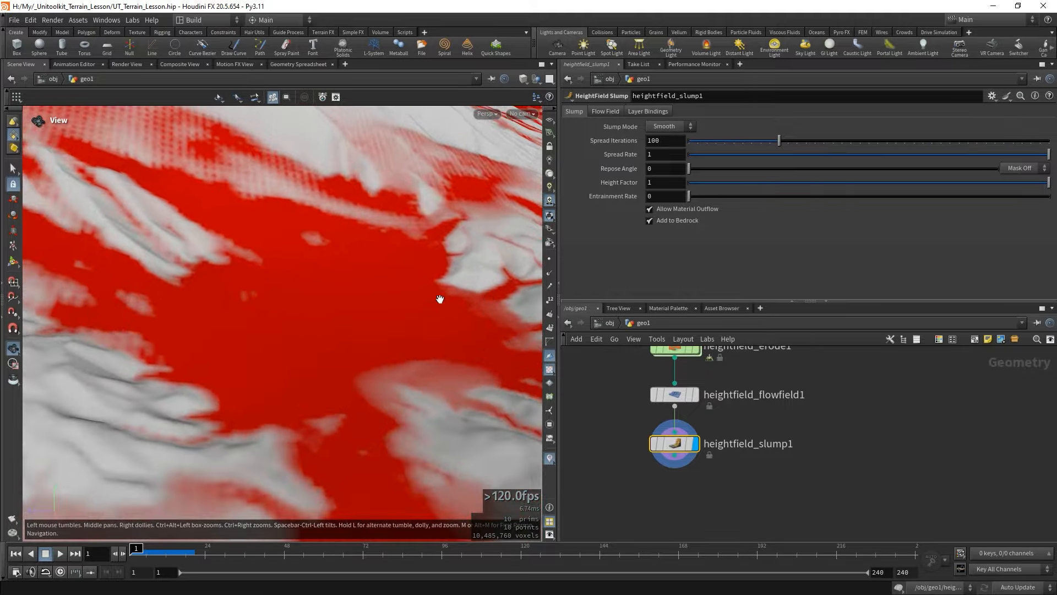
drag(439, 299, 449, 281)
drag(781, 140, 843, 138)
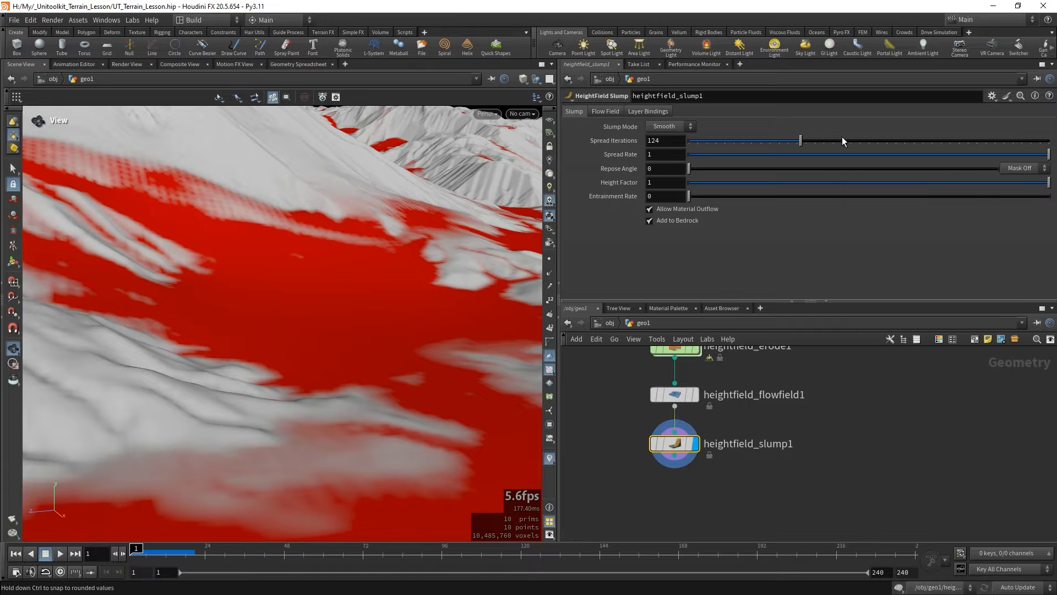
drag(432, 243, 404, 243)
scroll(389, 292, down, 5)
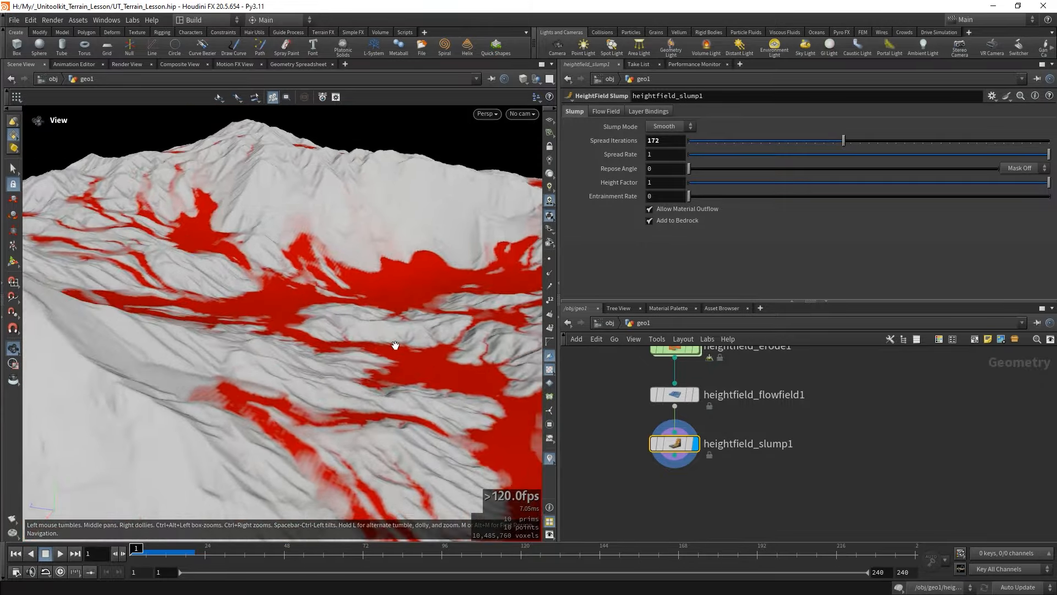
drag(395, 344, 378, 286)
scroll(278, 290, up, 5)
drag(276, 290, 279, 196)
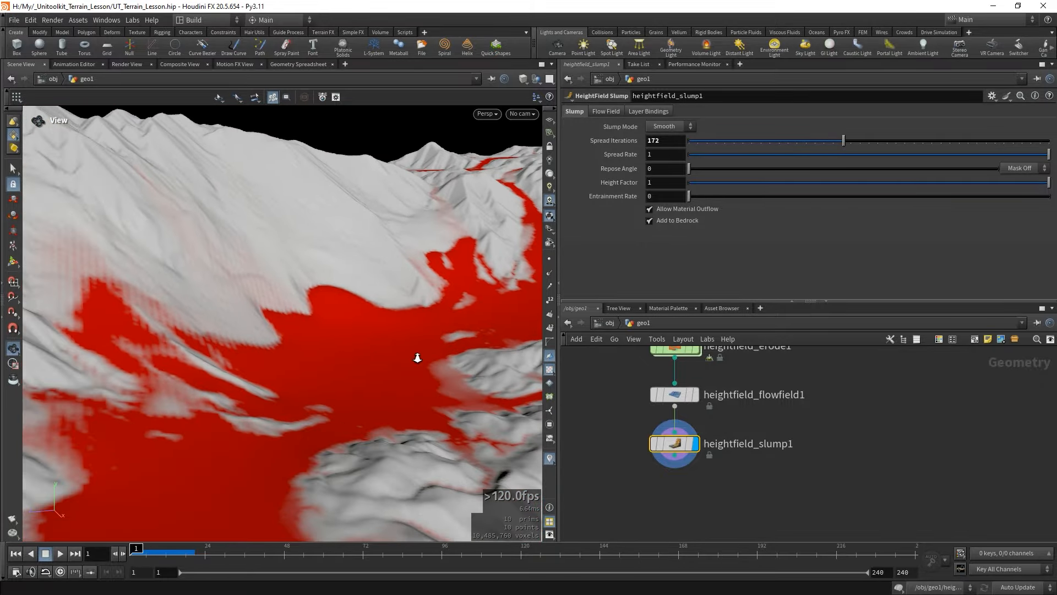
scroll(418, 358, down, 5)
mouse_move(439, 402)
mouse_down()
mouse_move(326, 369)
mouse_move(378, 415)
mouse_move(347, 378)
mouse_move(443, 383)
mouse_up()
Add a UT TerrainExport node after the slump node and display its result.
middle_drag(718, 504, 743, 453)
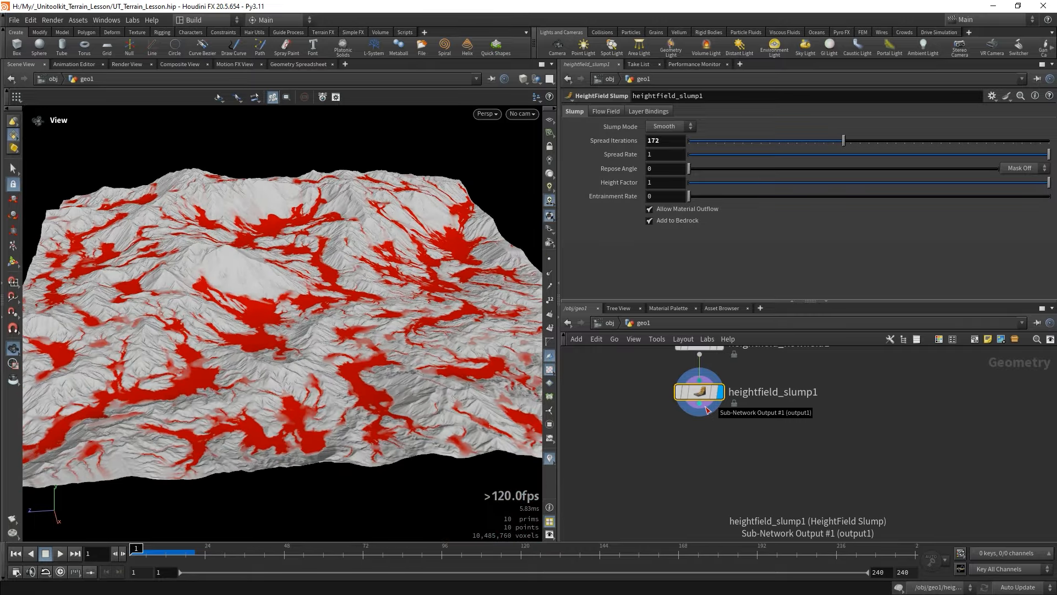
key(Tab)
text(expor)
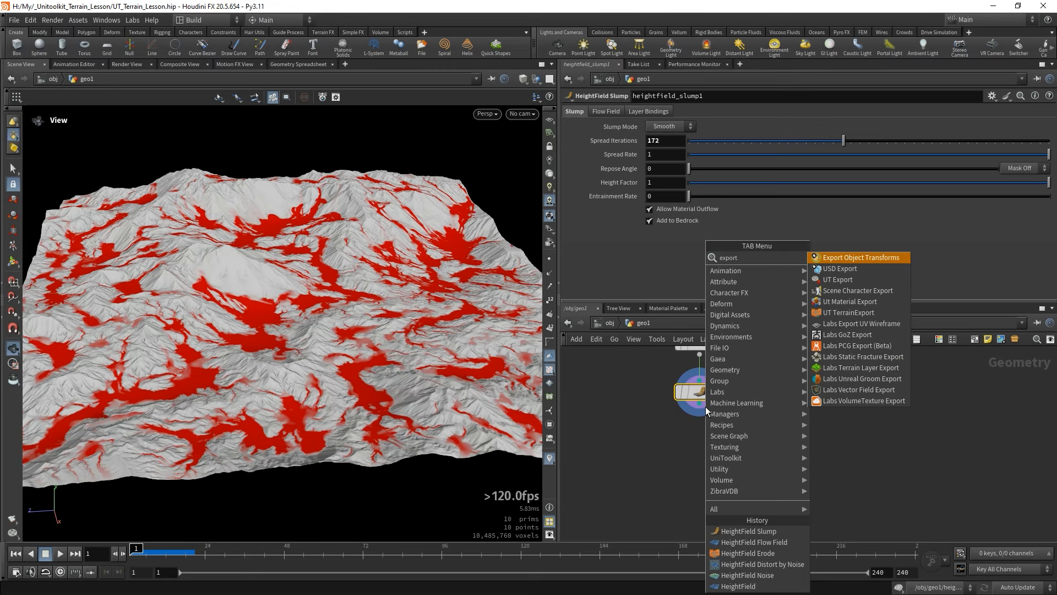
click(823, 314)
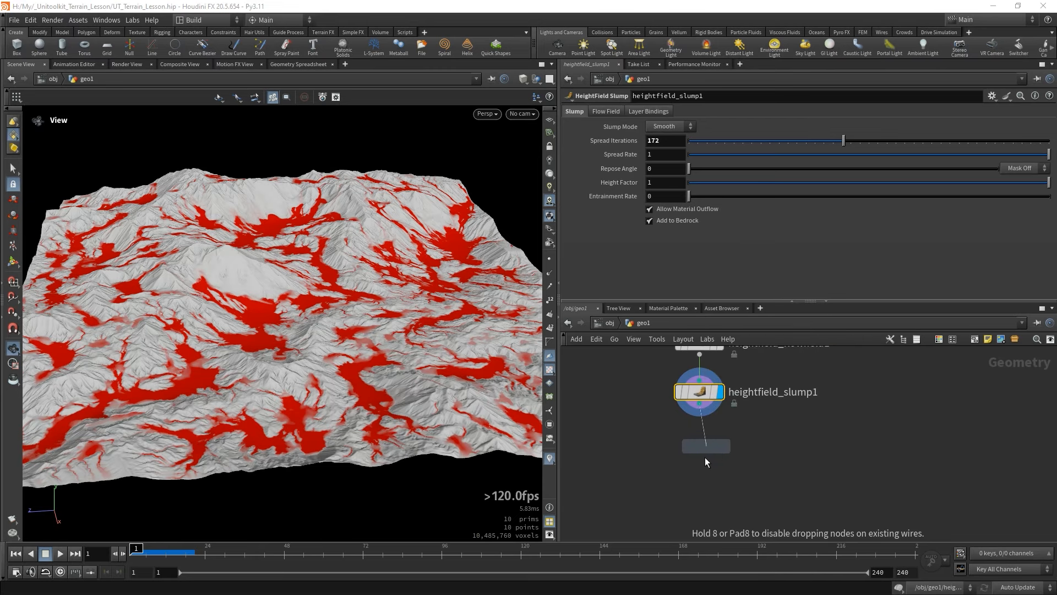
click(699, 478)
middle_drag(752, 445, 749, 435)
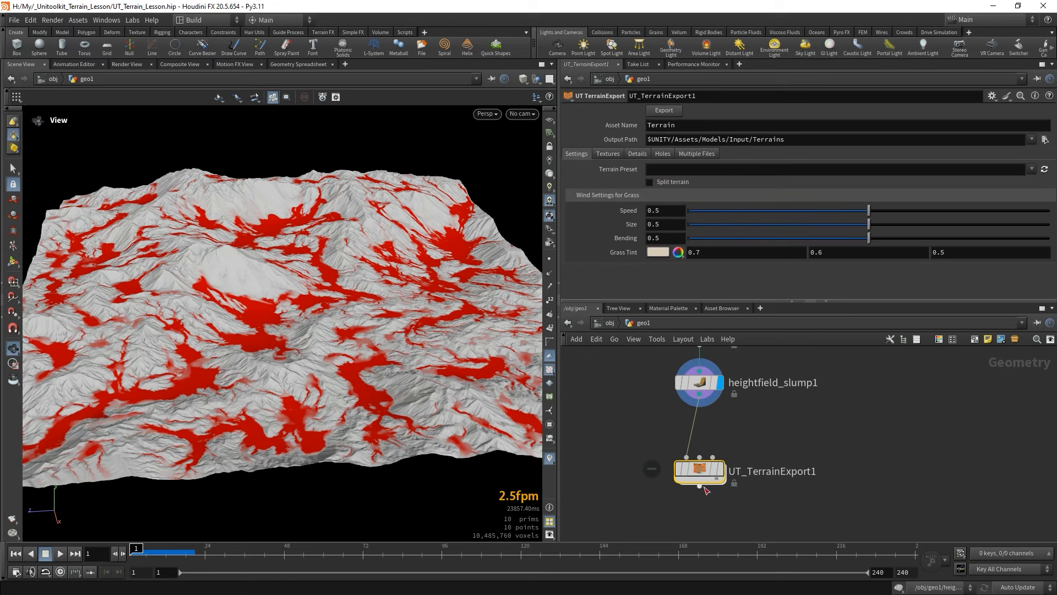
click(720, 468)
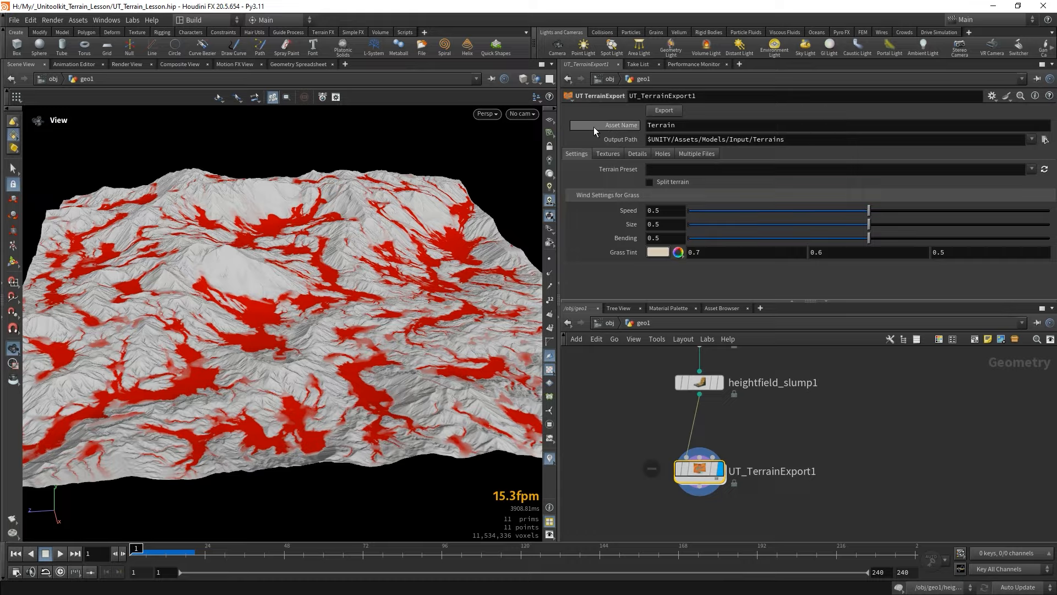
Set the terrain export node's asset name to Test.
click(694, 125)
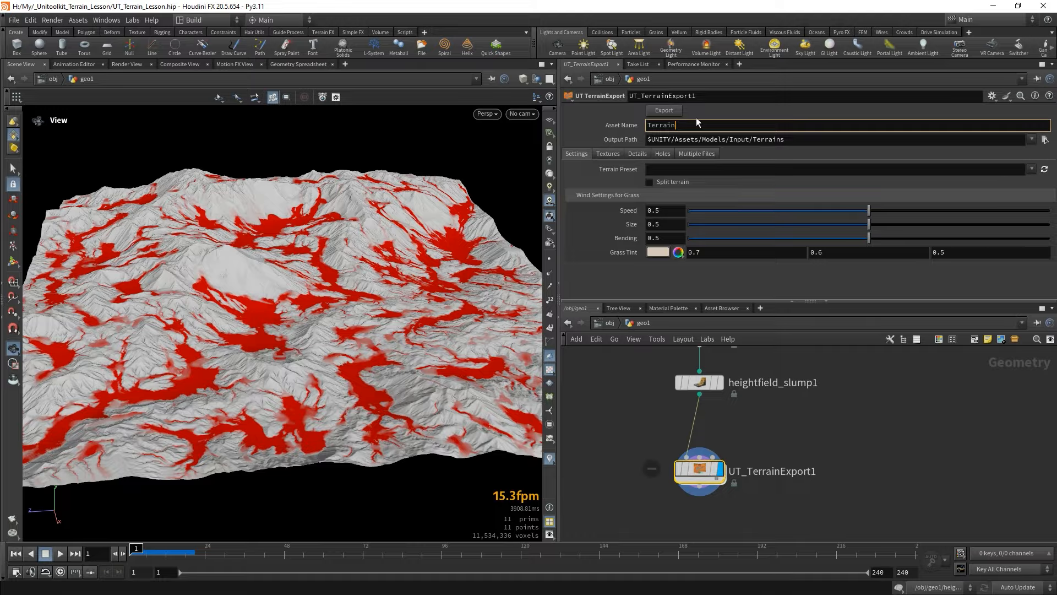
key(ctrl+a)
text(Test)
key(Return)
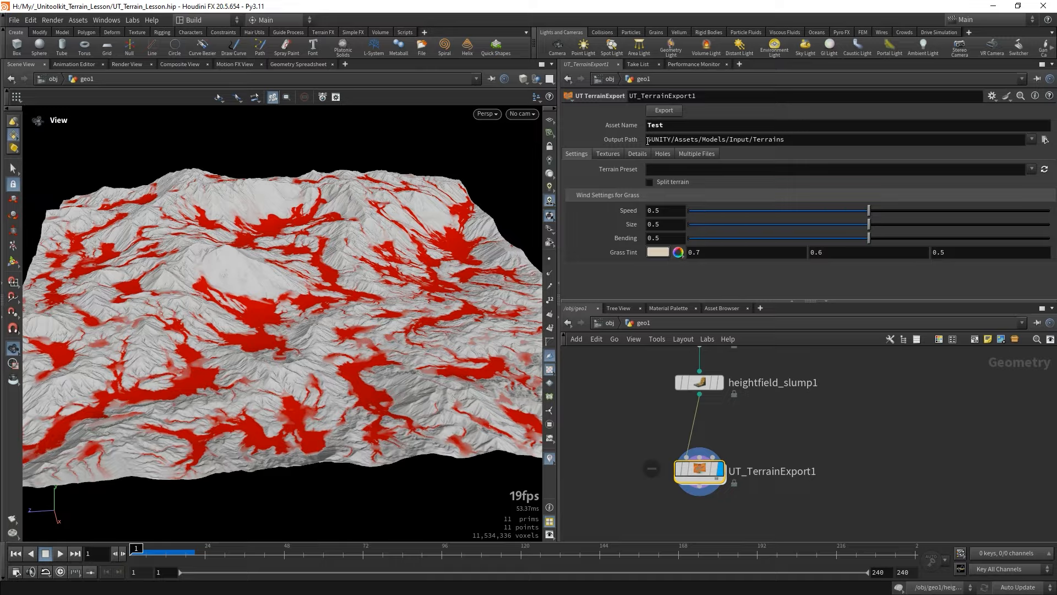
Compare the output path with Unity's input folder and export the terrain to $UNITY/Assets/Models/Input/Terrains.
drag(647, 140, 670, 141)
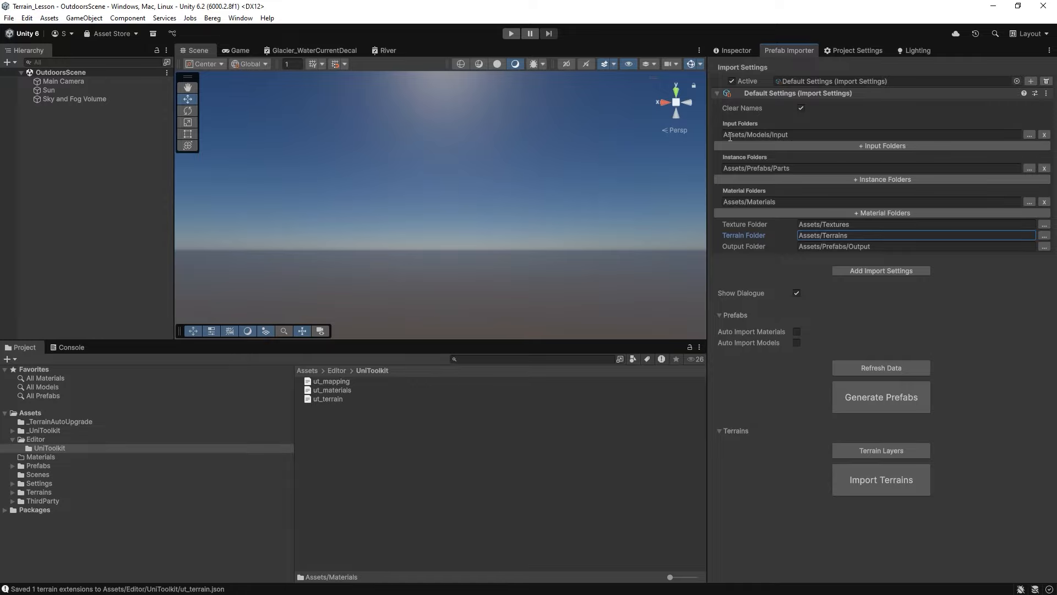
drag(803, 135, 712, 136)
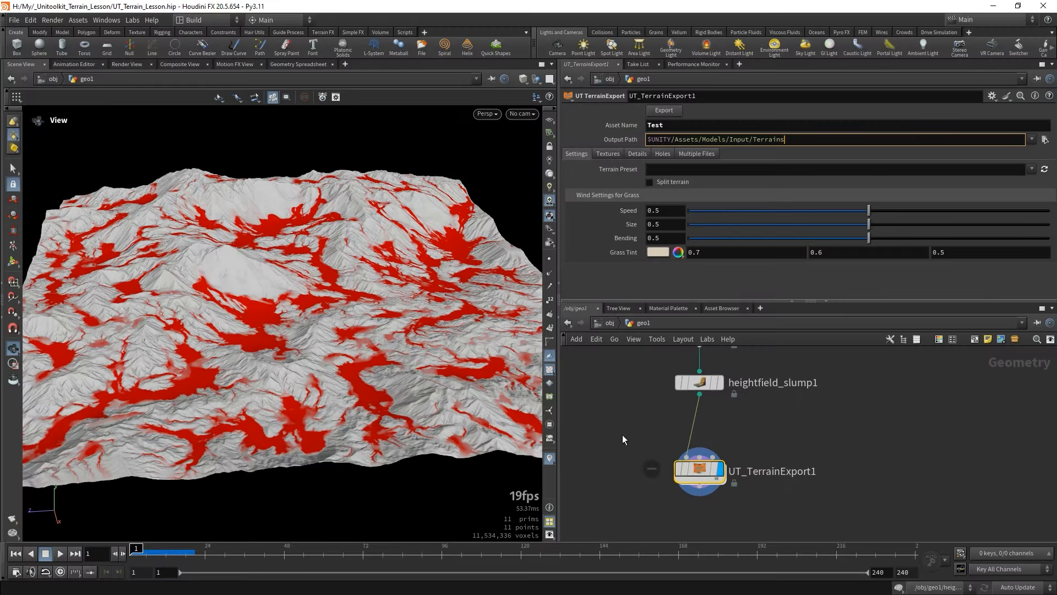
key(Return)
click(664, 110)
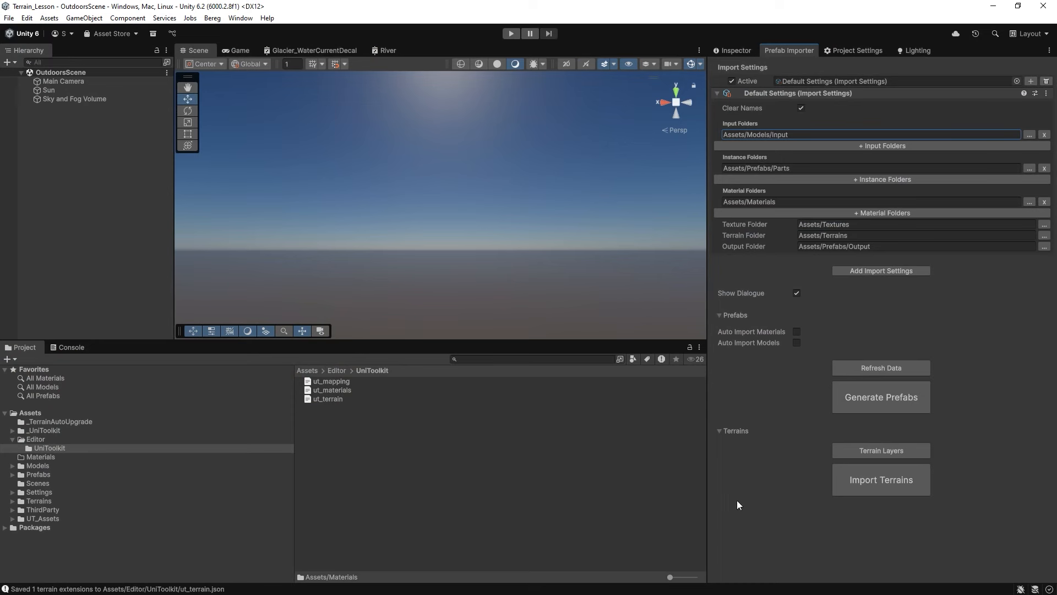
Switch to Unity and import the exported terrains, accepting the rewrite of terrain prefabs in the output folder.
click(881, 486)
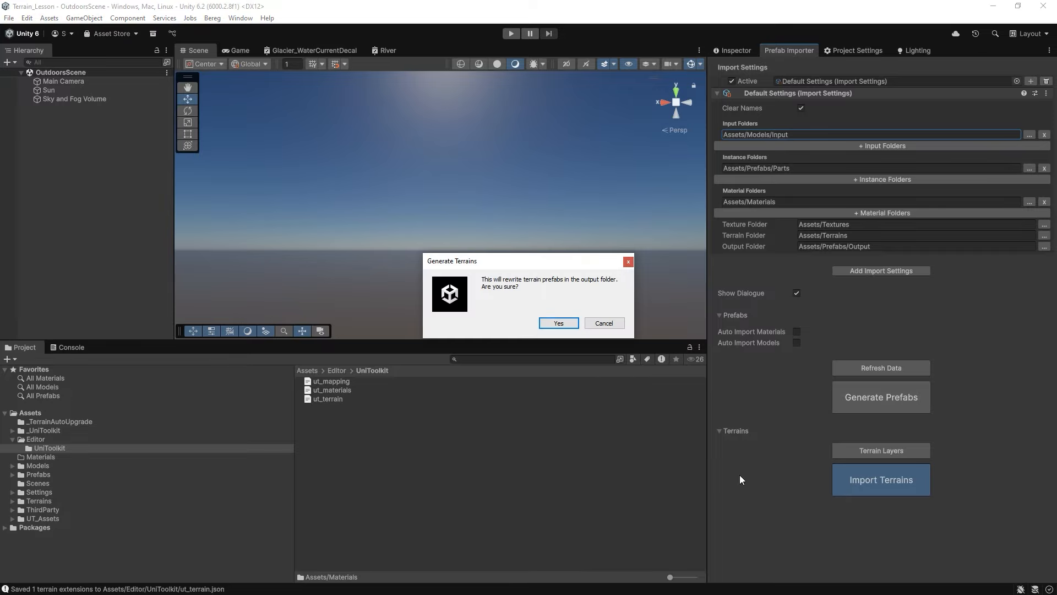
drag(519, 258, 627, 252)
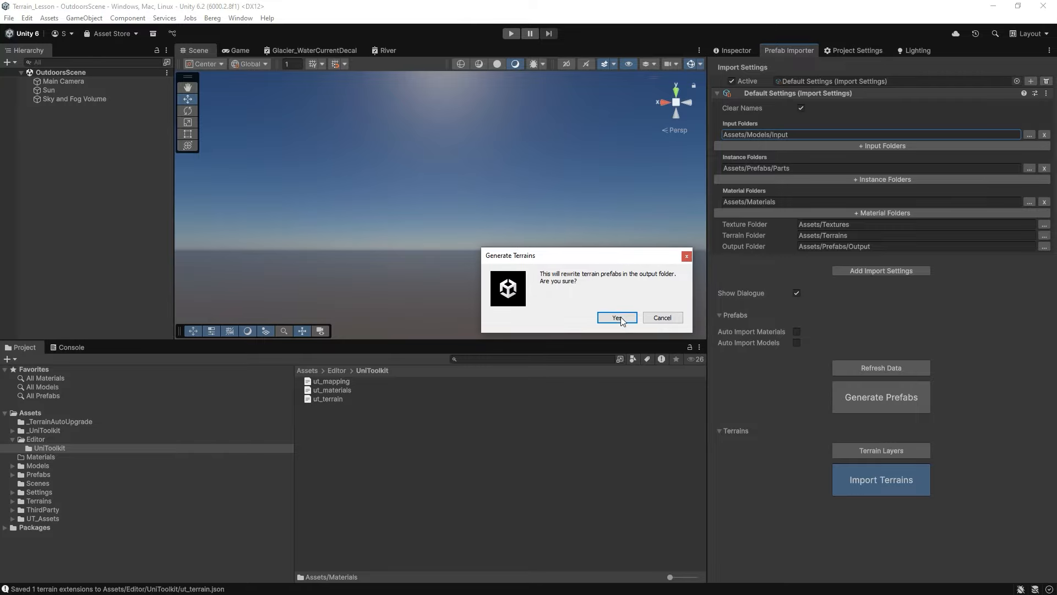
click(616, 314)
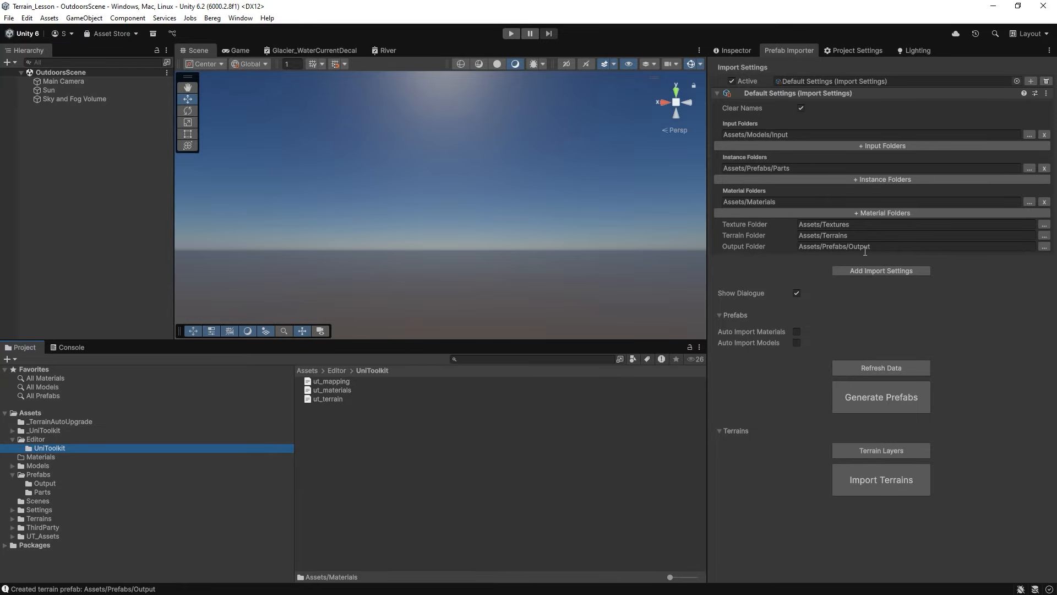
Place the Test prefab from Assets/Prefabs/Output into the OutdoorsScene hierarchy and inspect the terrain.
click(46, 483)
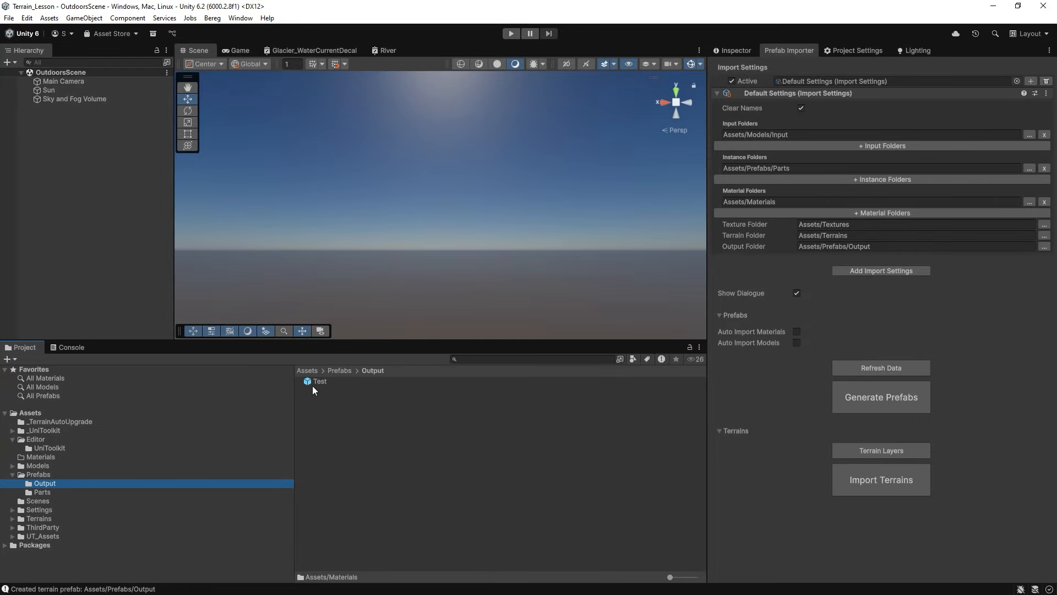
drag(309, 380, 87, 191)
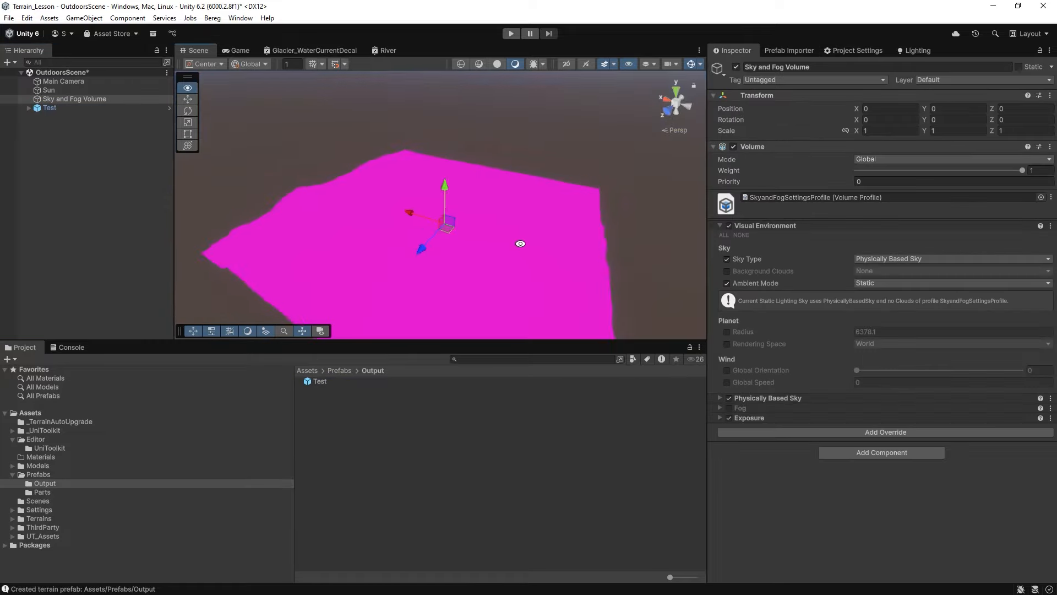
alt+drag(521, 243, 543, 291)
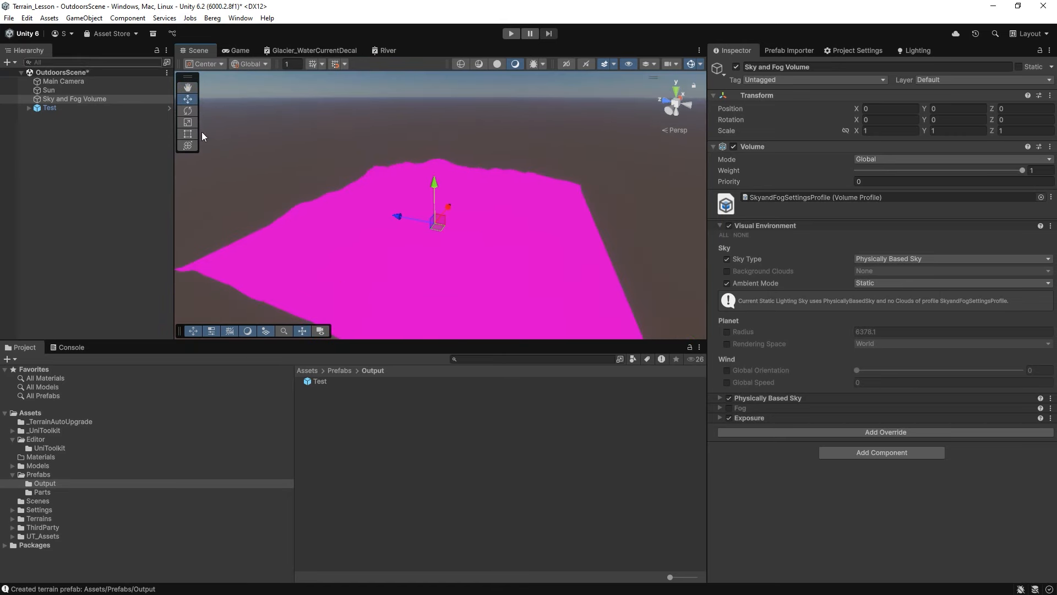
Expand the Test object and create a new material named Terrain in the Assets/Materials folder.
click(34, 107)
click(35, 457)
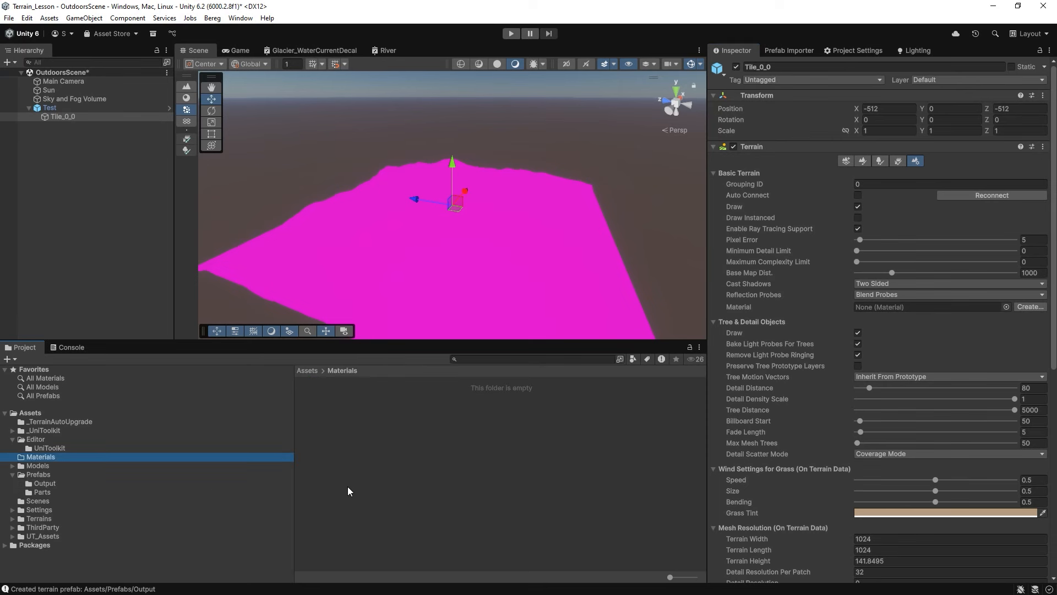
right_click(361, 424)
mouse_move(471, 124)
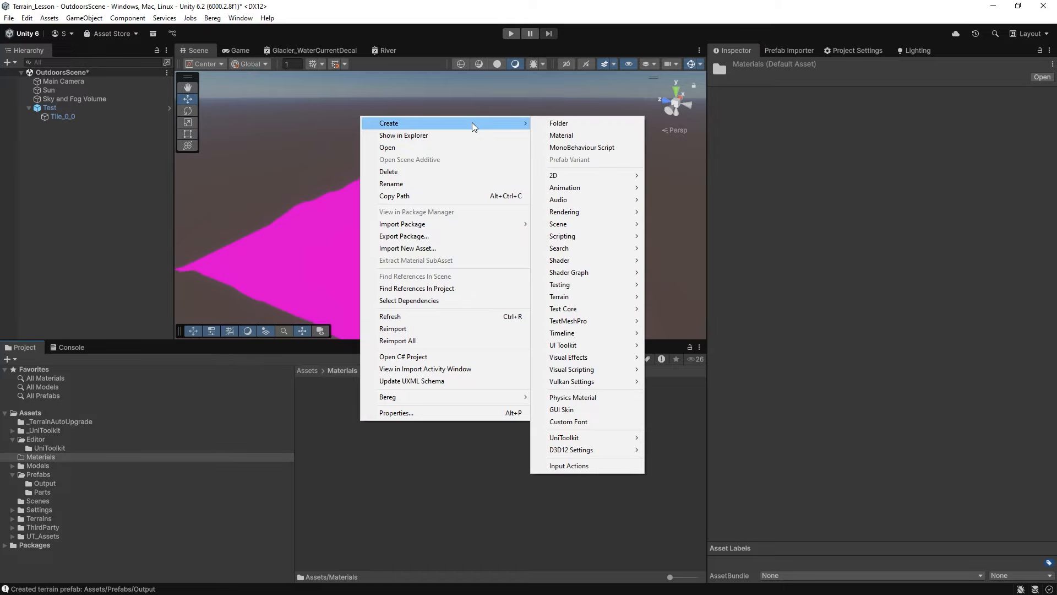
click(552, 136)
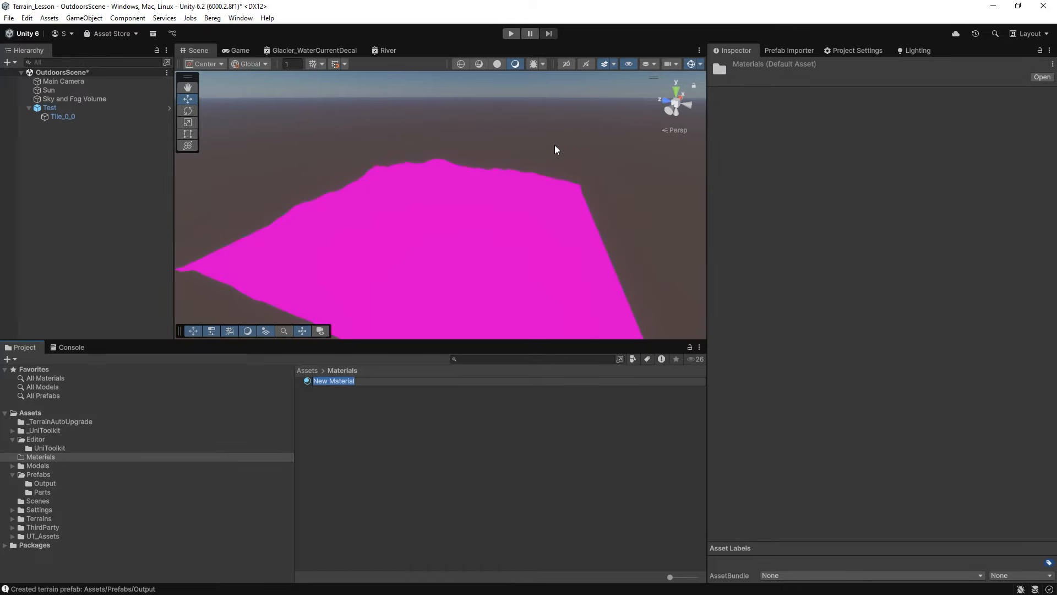
text(Terrain)
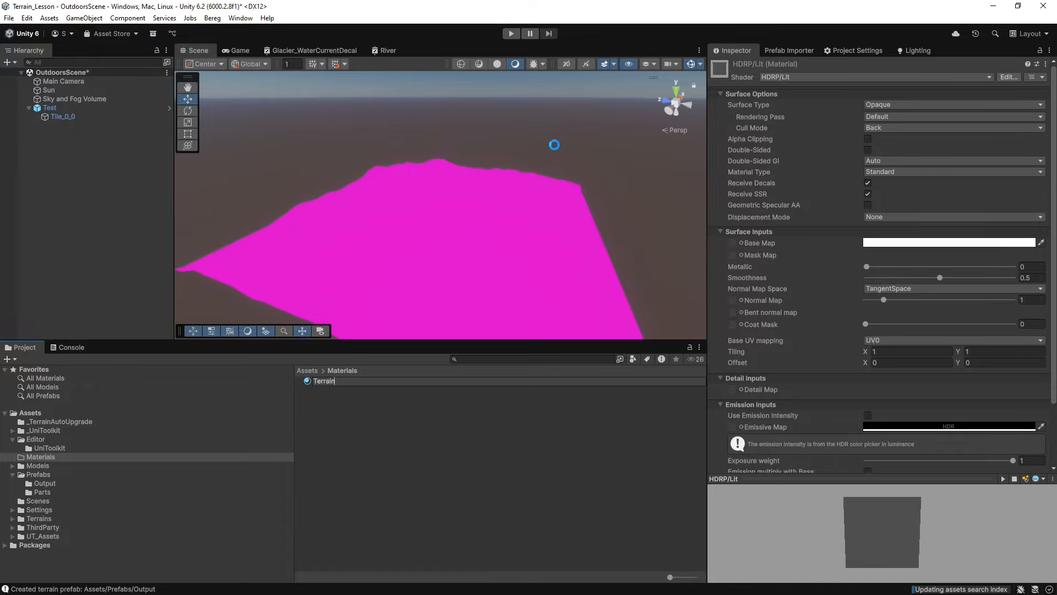
key(Return)
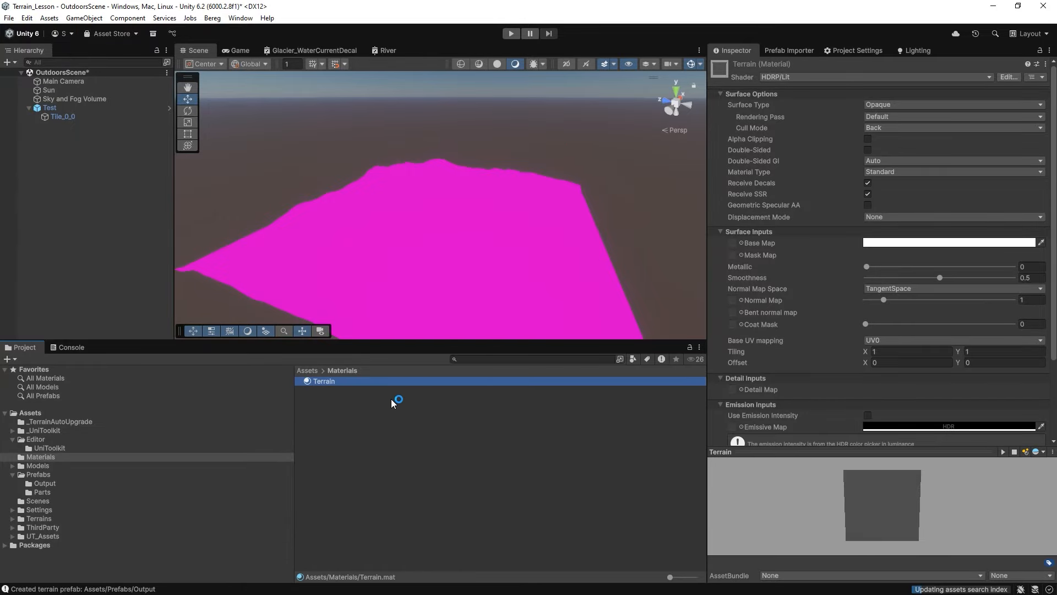
Set the Terrain material's shader to HDRP/TerrainLit.
click(799, 76)
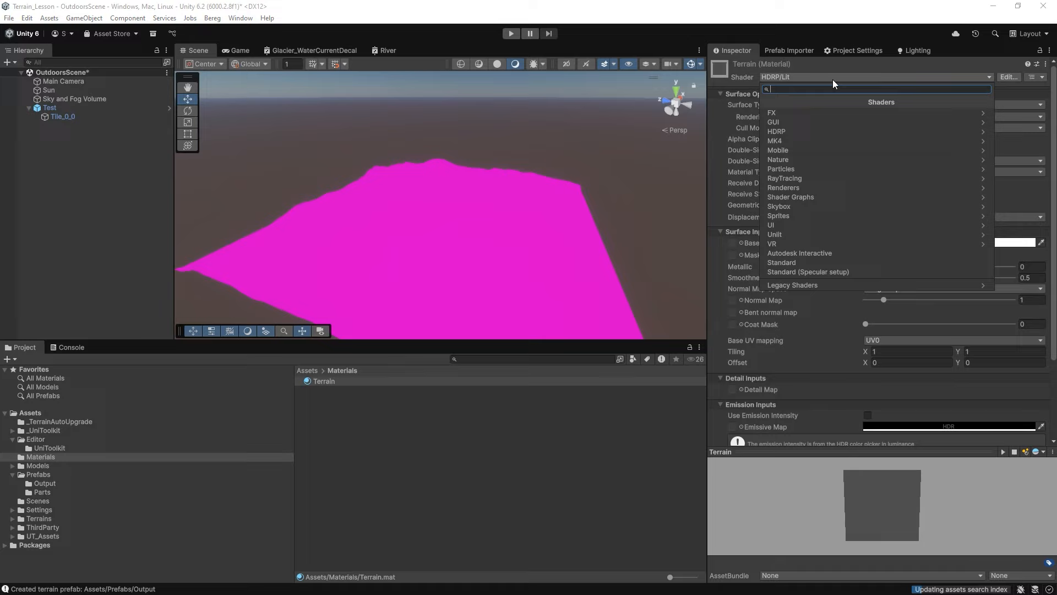
click(785, 131)
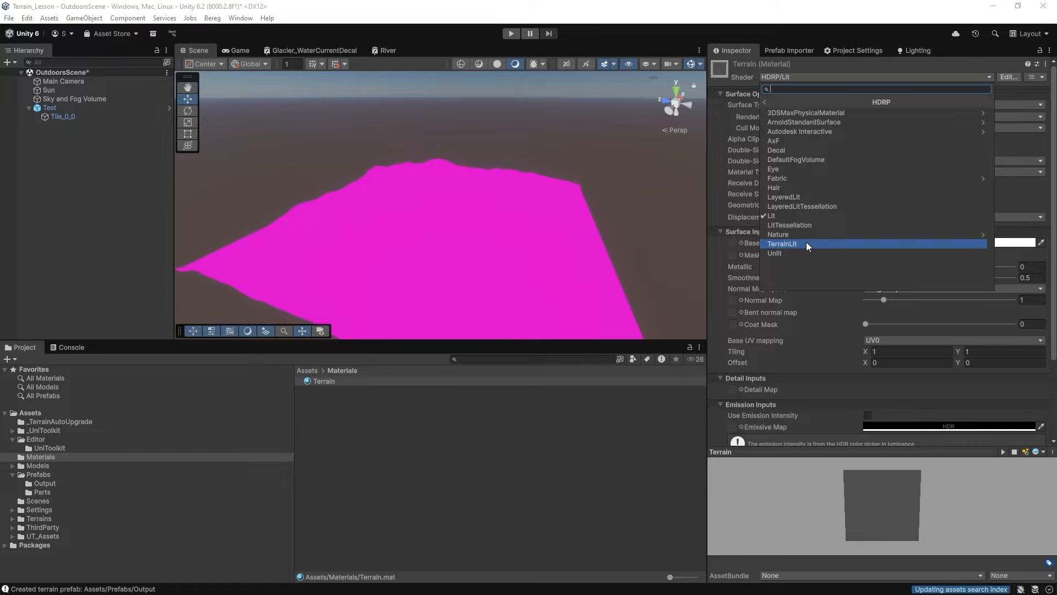
click(806, 243)
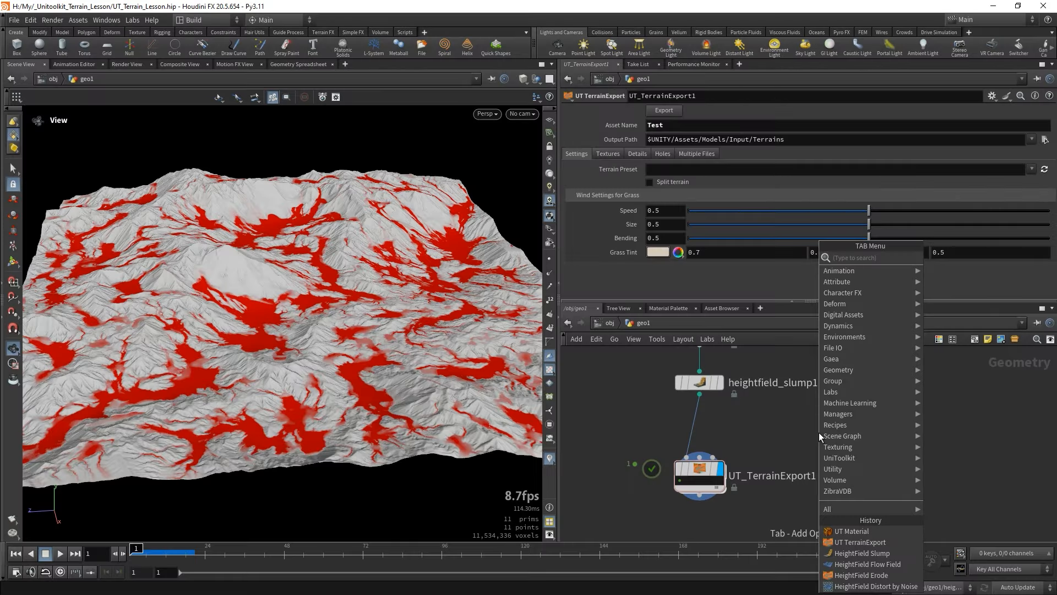
Switch to Houdini and insert a UT Material node between the slump and terrain export nodes.
click(818, 432)
click(828, 432)
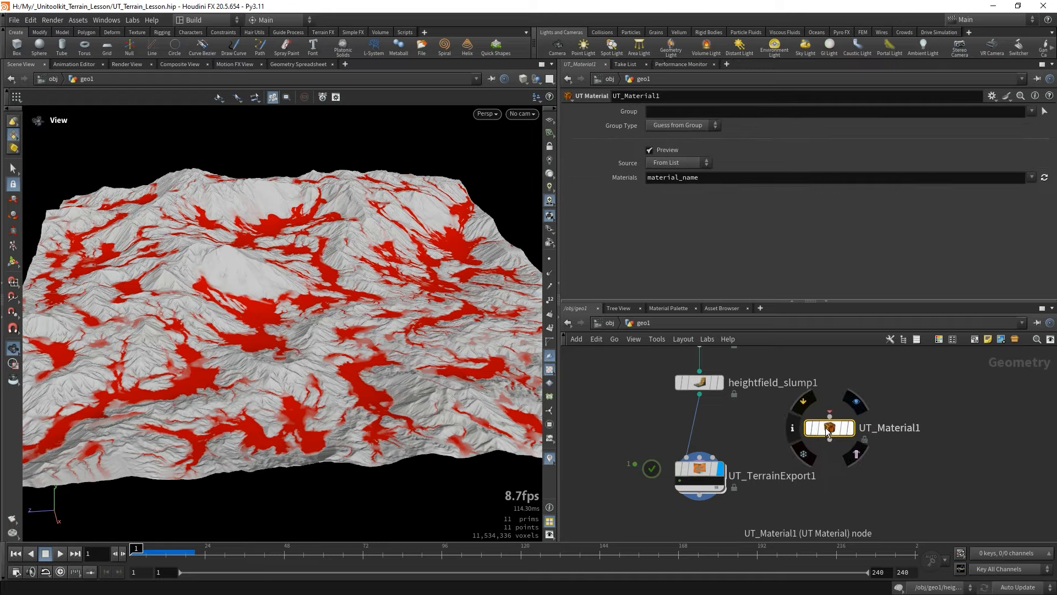
drag(830, 430, 699, 431)
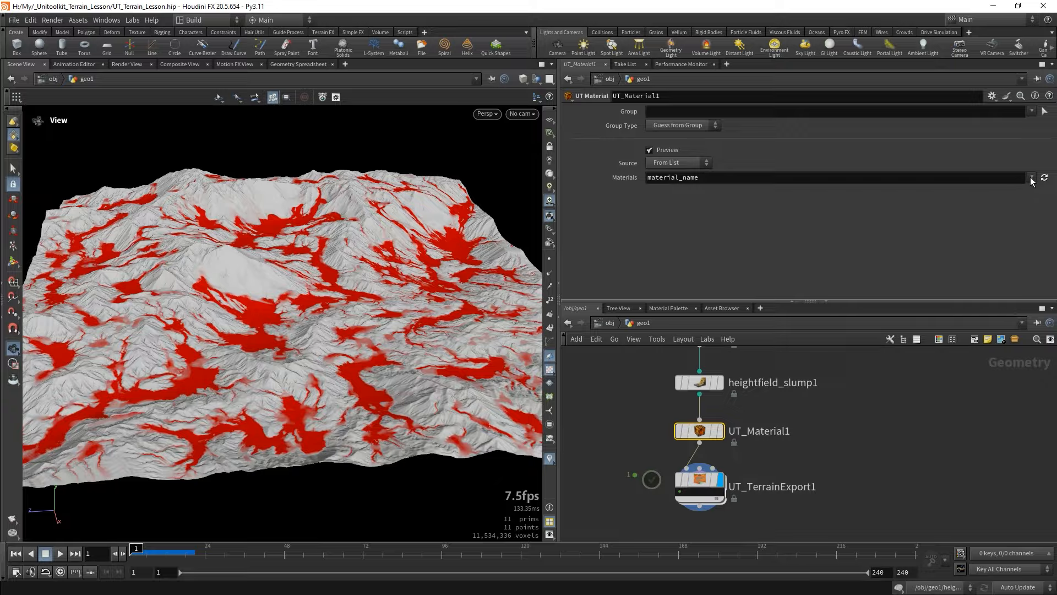
Assign the Terrain material in the UT Material node and re-export the terrain.
click(1031, 179)
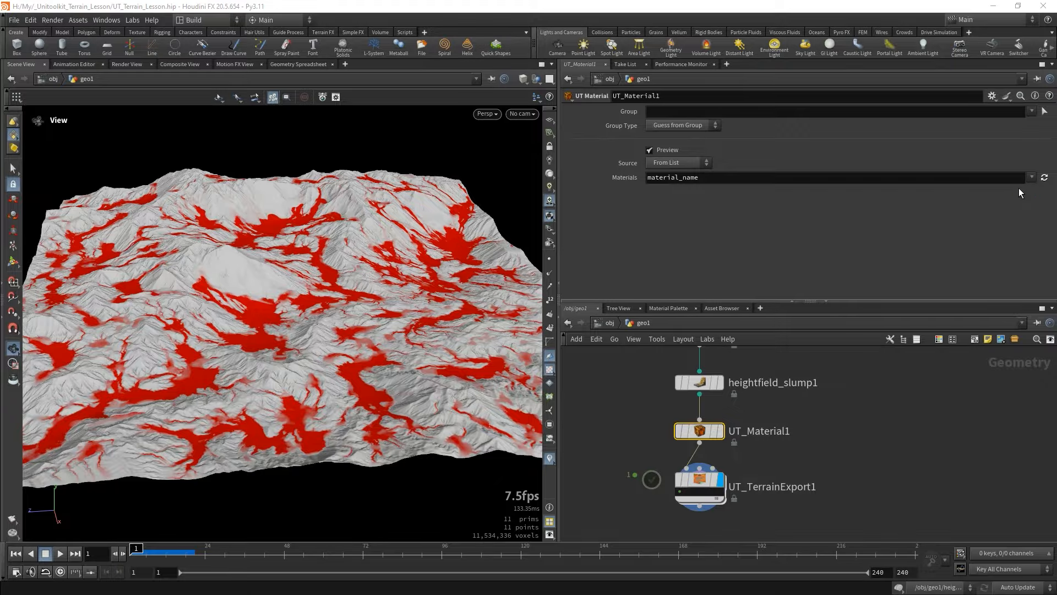
click(1020, 190)
click(699, 485)
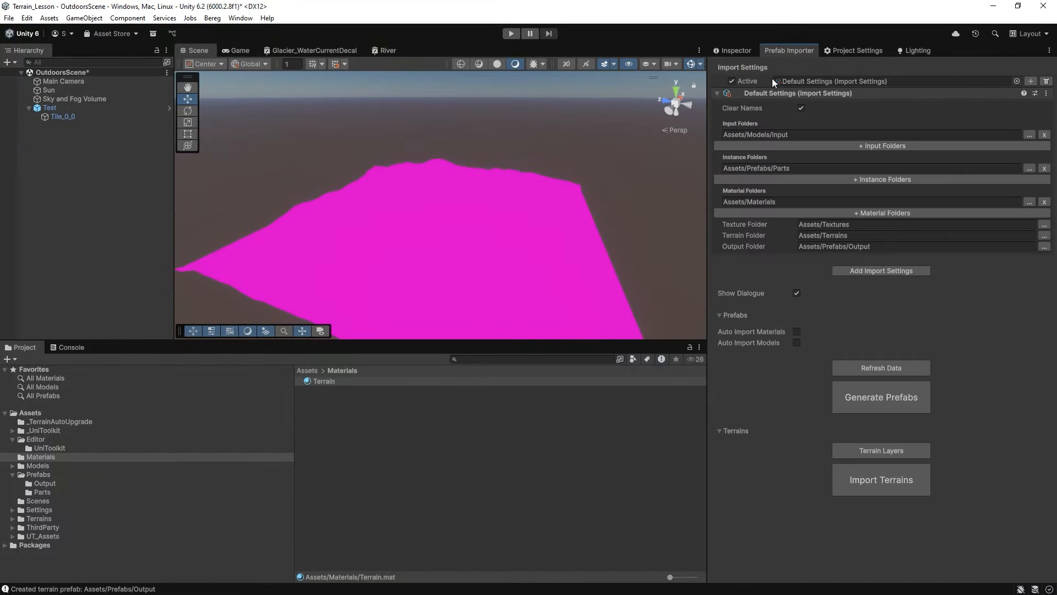
Switch to Unity, re-import the terrains over the existing prefabs, and look around the updated terrain.
click(855, 480)
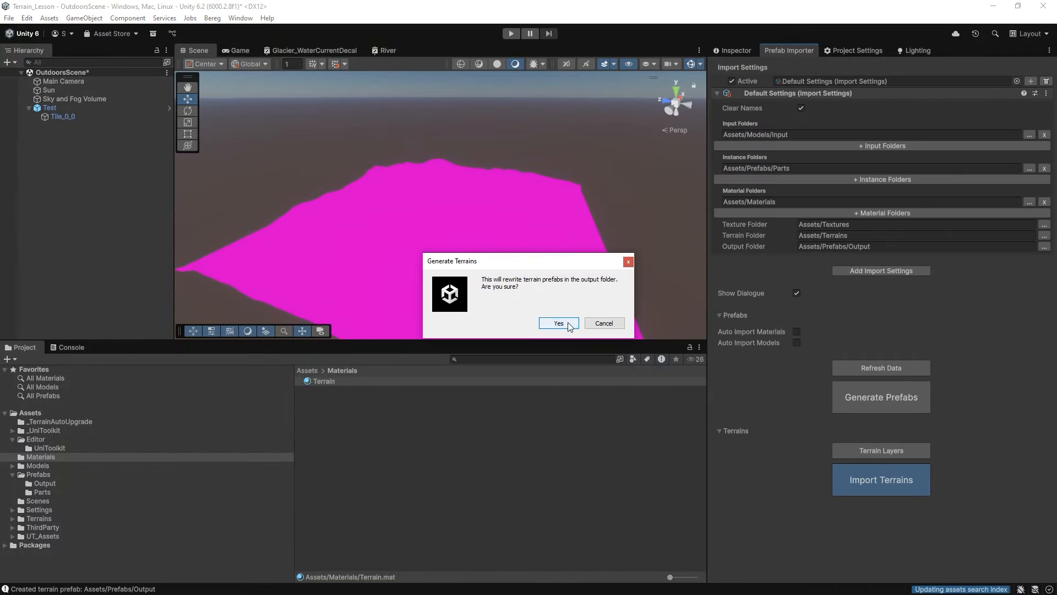
click(567, 324)
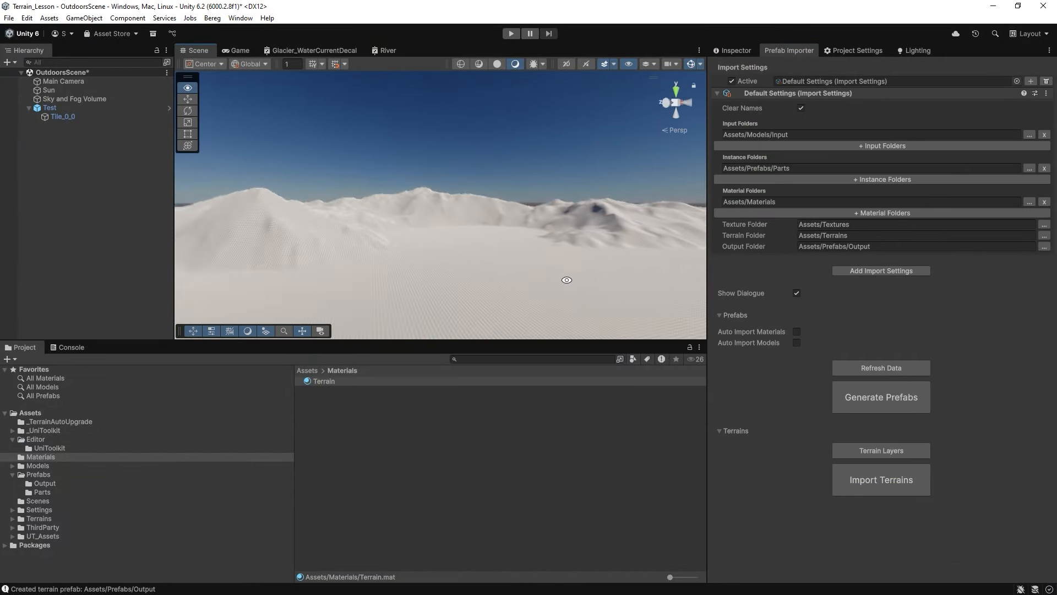
right_drag(567, 279, 358, 217)
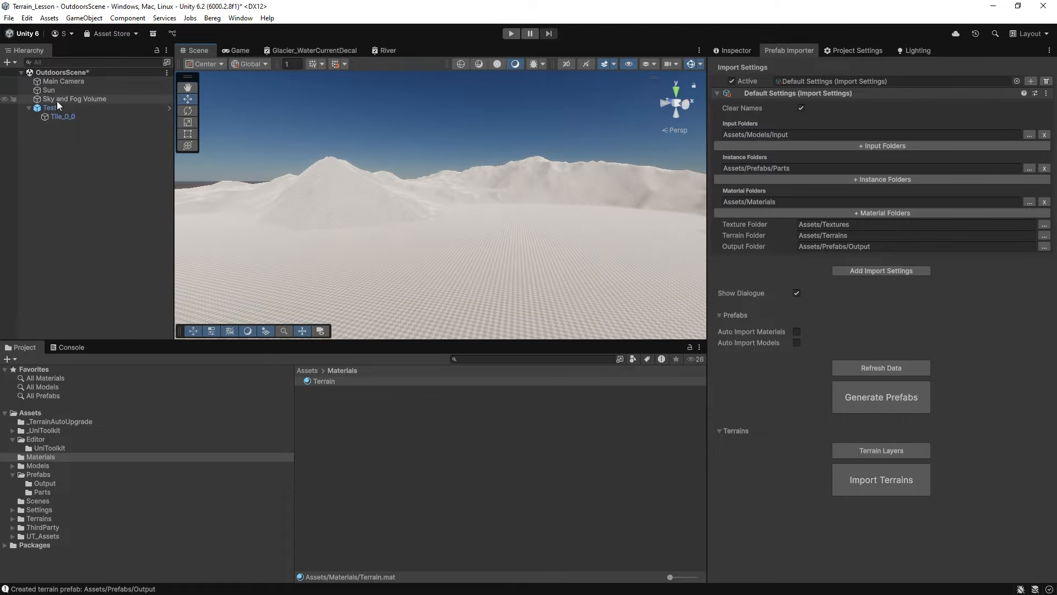
Enable the Fog override on the Sky and Fog Volume and look through its settings.
click(733, 51)
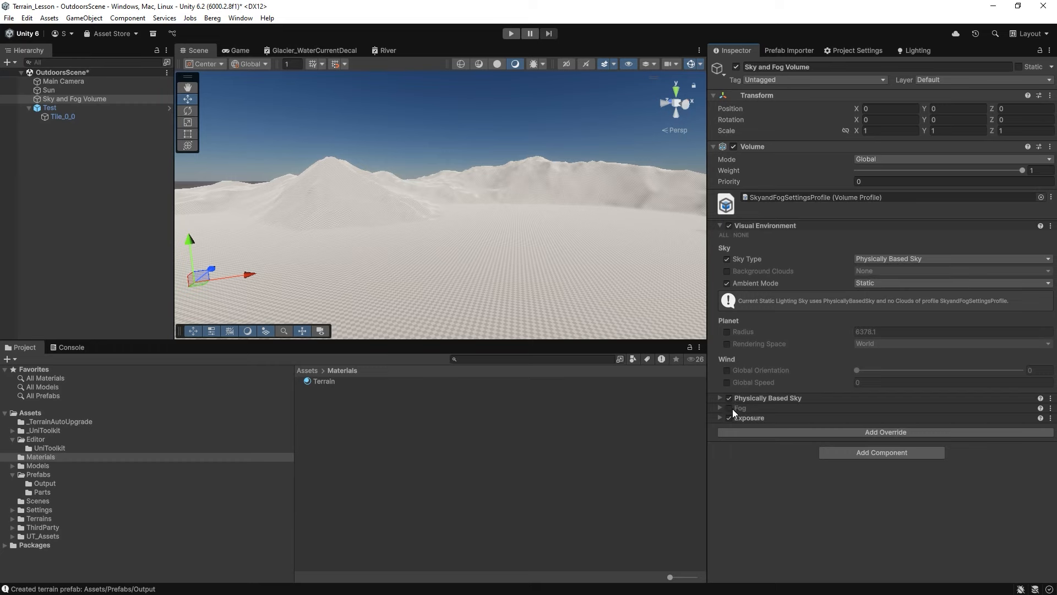
click(719, 408)
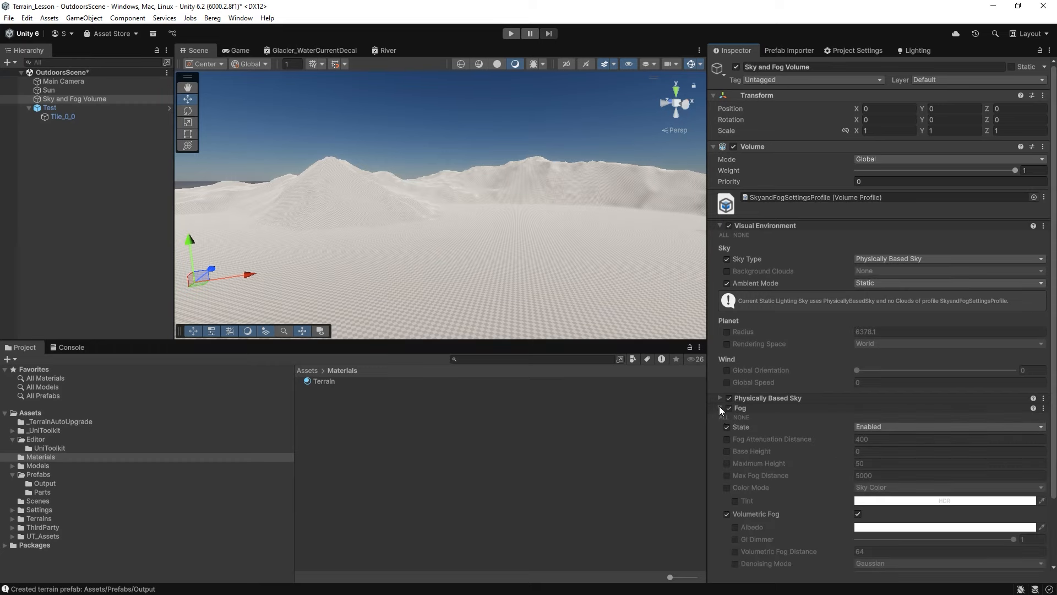
click(719, 407)
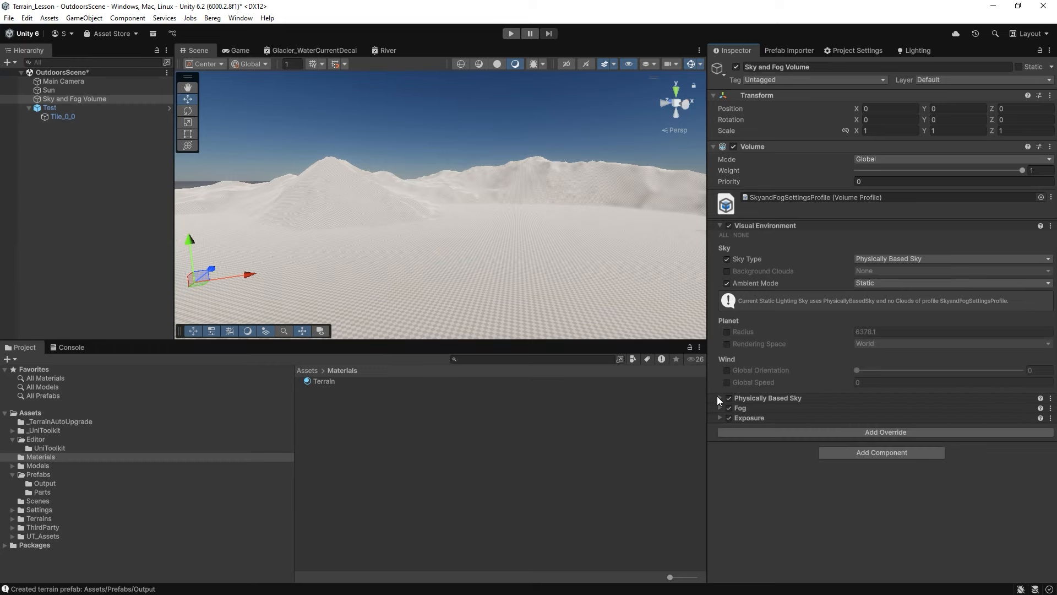
Enable the Background Clouds setting in the Visual Environment override and set it to Cloud Layer.
click(727, 272)
click(881, 271)
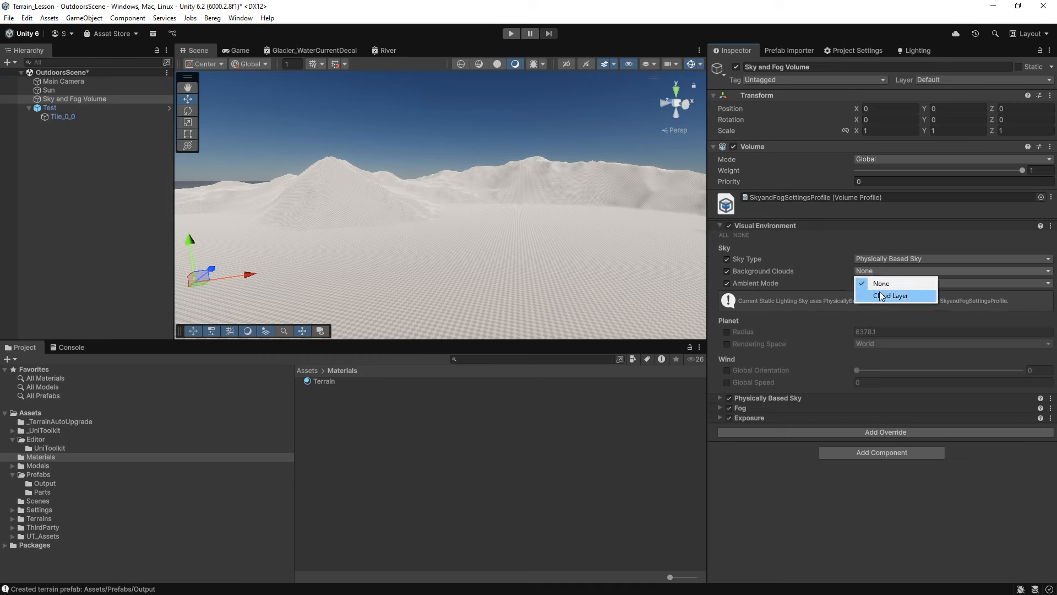
click(880, 295)
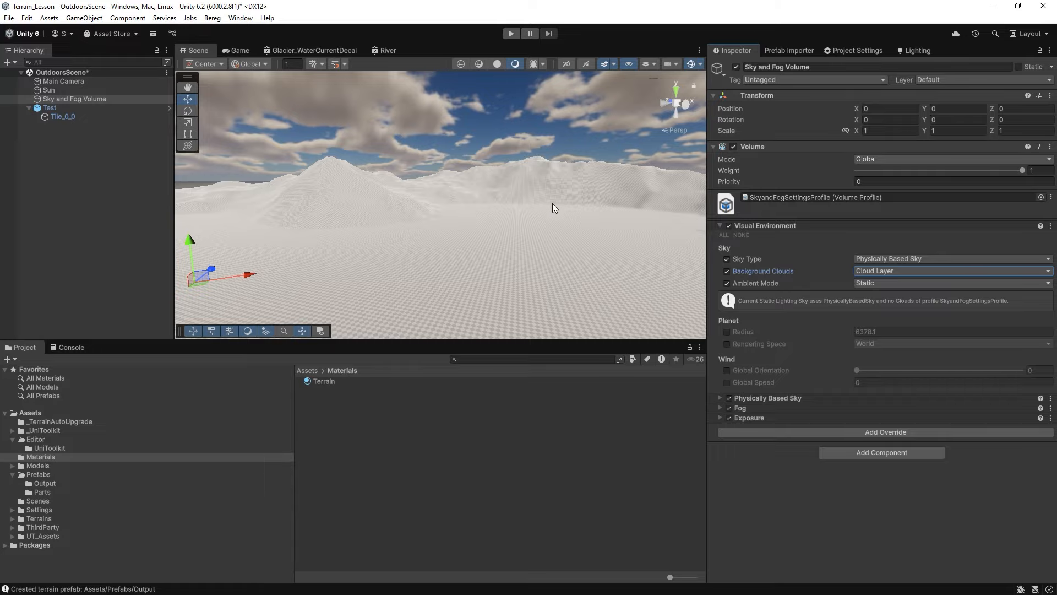
alt+drag(508, 170, 515, 201)
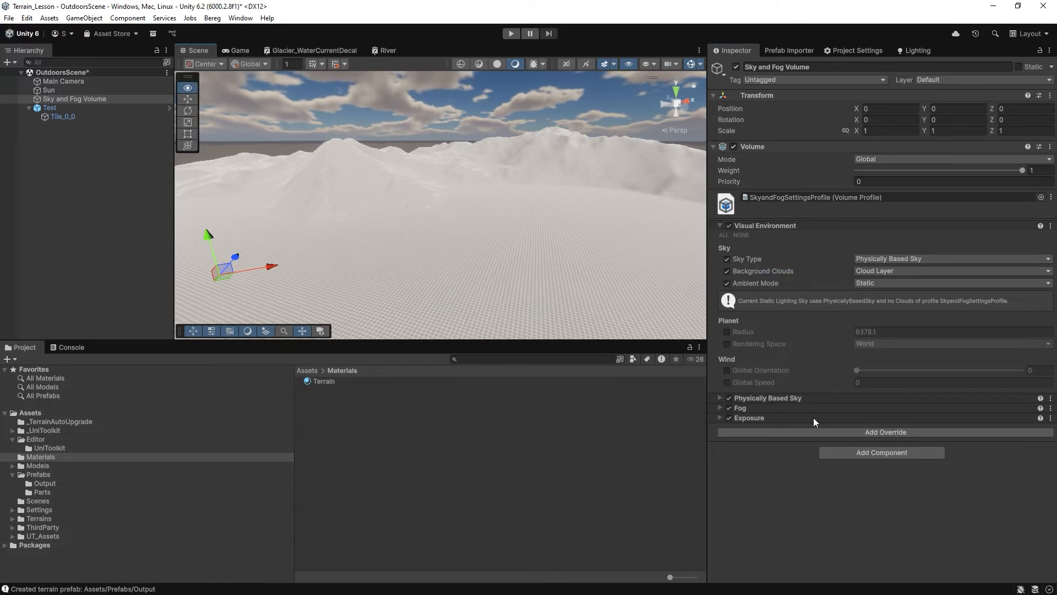
Add a Cloud Layer override to the volume and enable its Cloud Map with all four opacity channels.
click(887, 432)
text(clo)
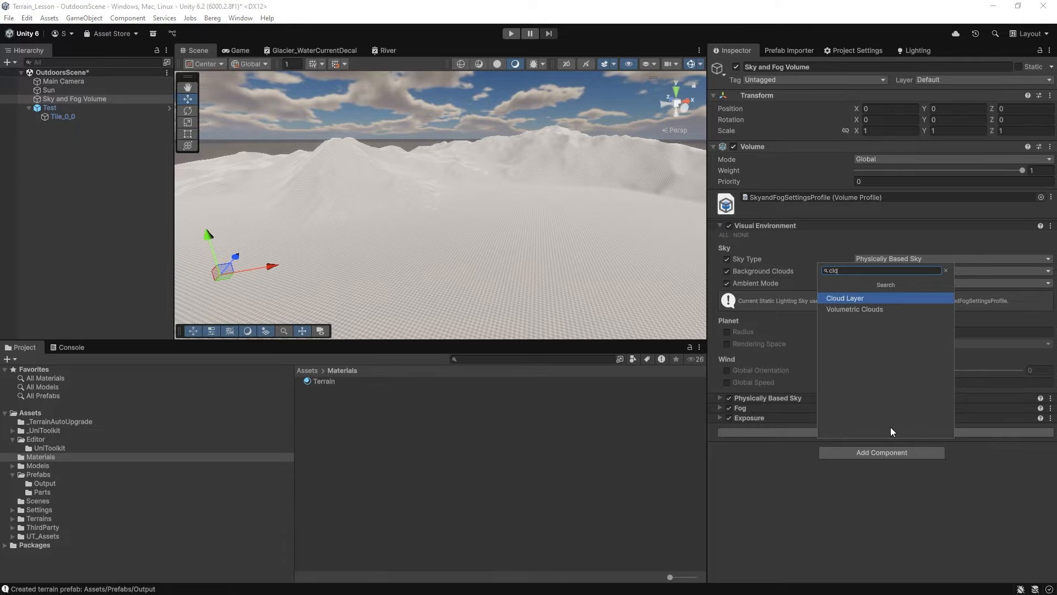
key(Return)
scroll(811, 366, down, 3)
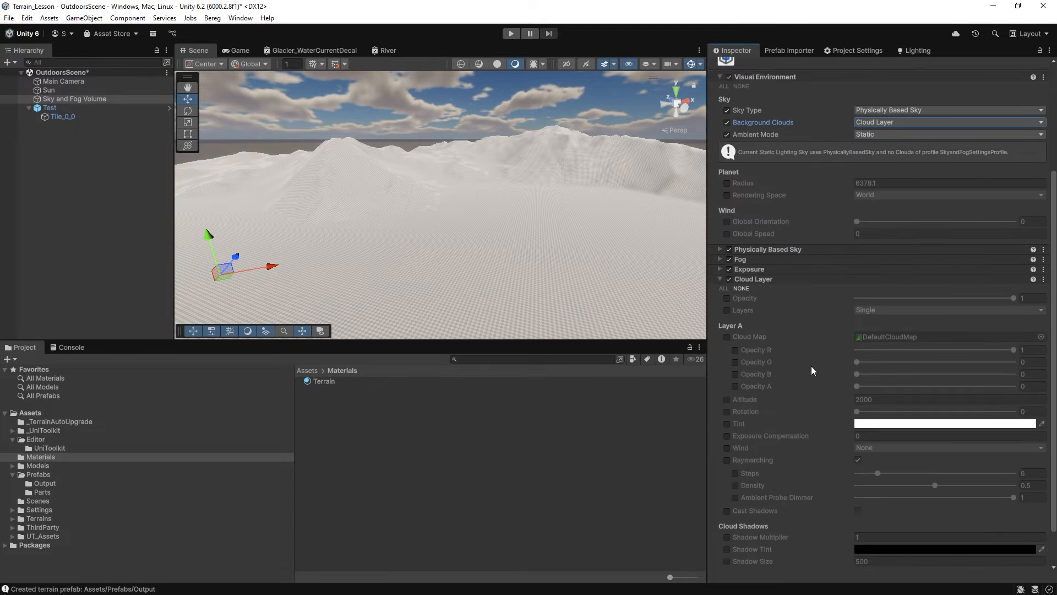
scroll(810, 365, down, 2)
click(727, 292)
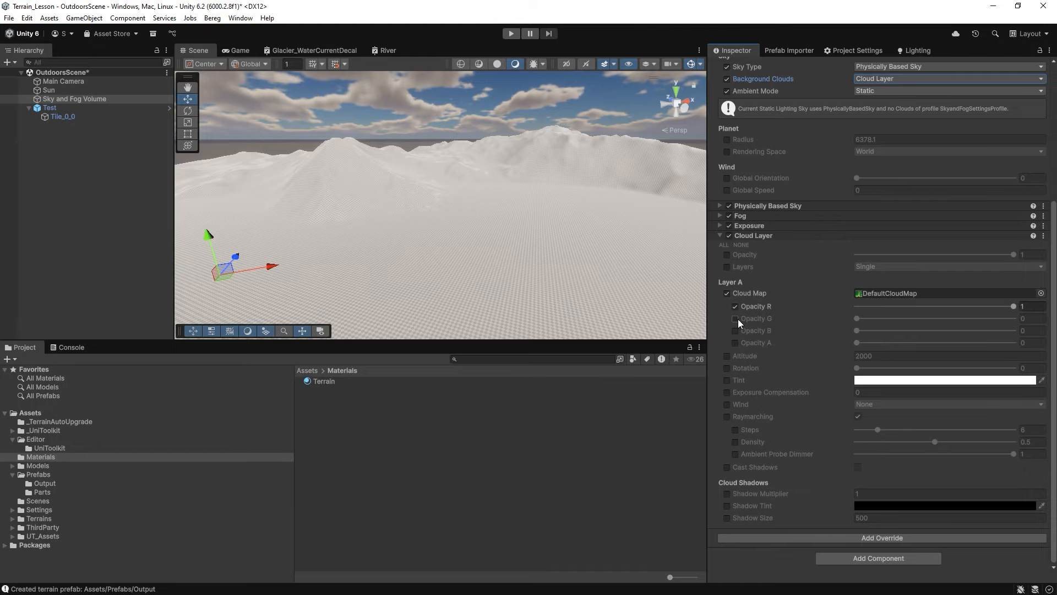
right_drag(485, 260, 490, 236)
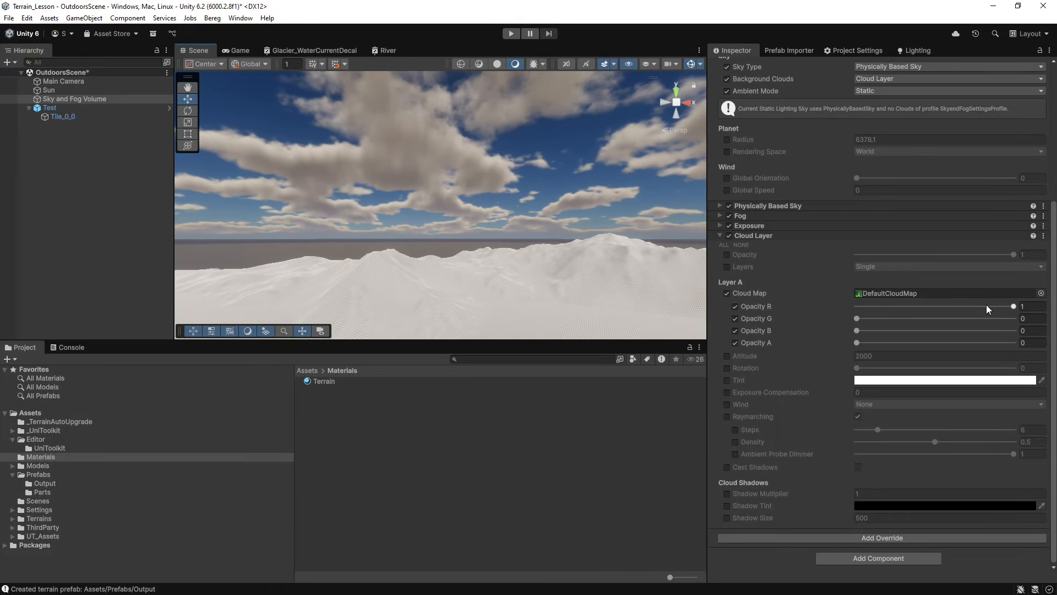
Set the Cloud Map opacities to R 0.895, G 0.101, B 0.53 and A 0.242.
mouse_move(886, 320)
mouse_down()
mouse_move(1013, 321)
mouse_move(824, 306)
mouse_up()
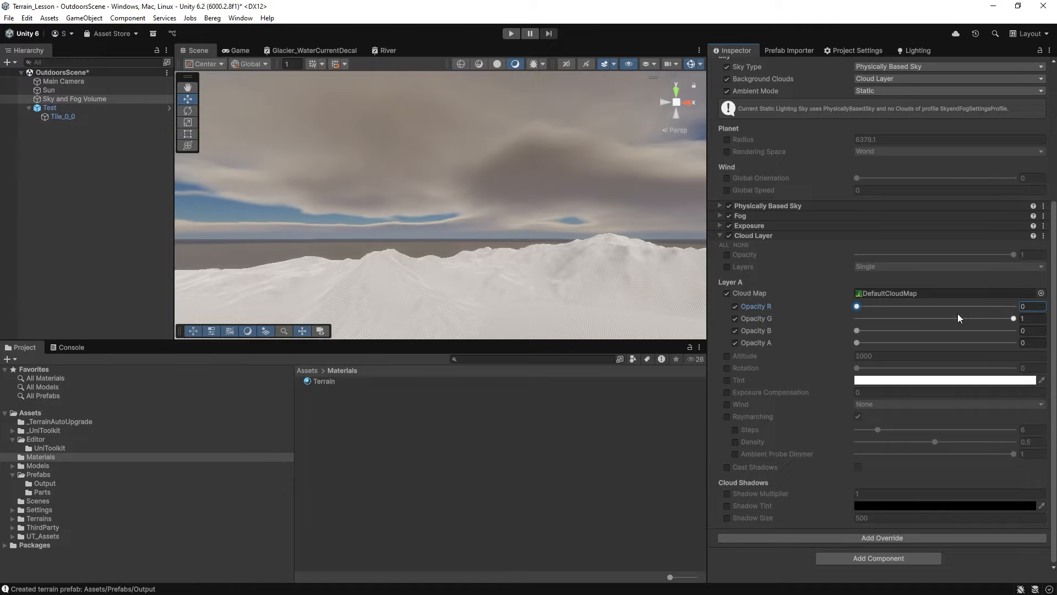
drag(946, 319, 787, 319)
drag(907, 332, 997, 305)
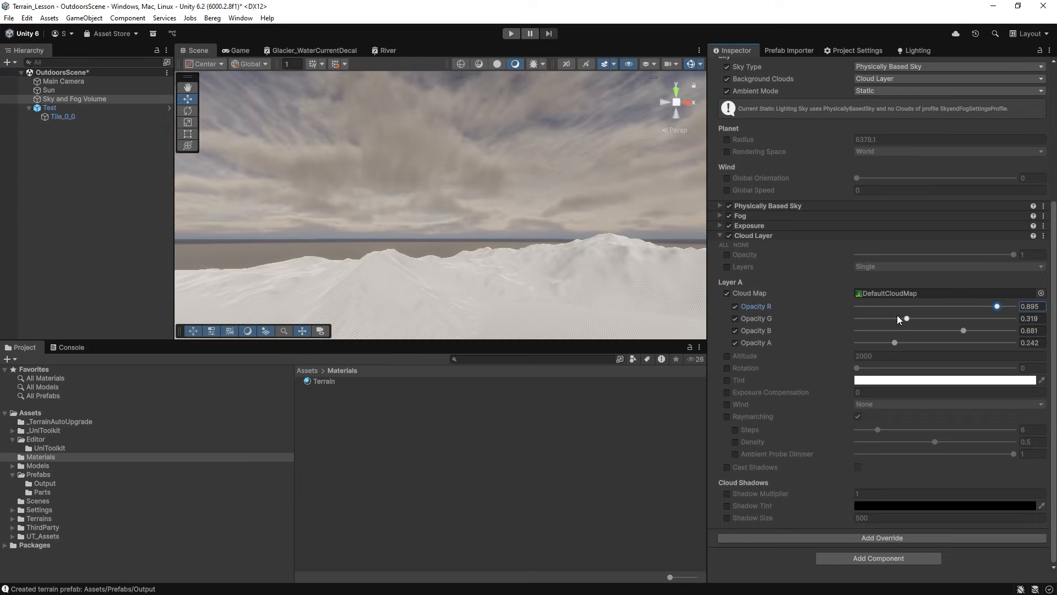
Enable the cloud layer's wind as Horizontal with a custom speed of 200.
click(727, 404)
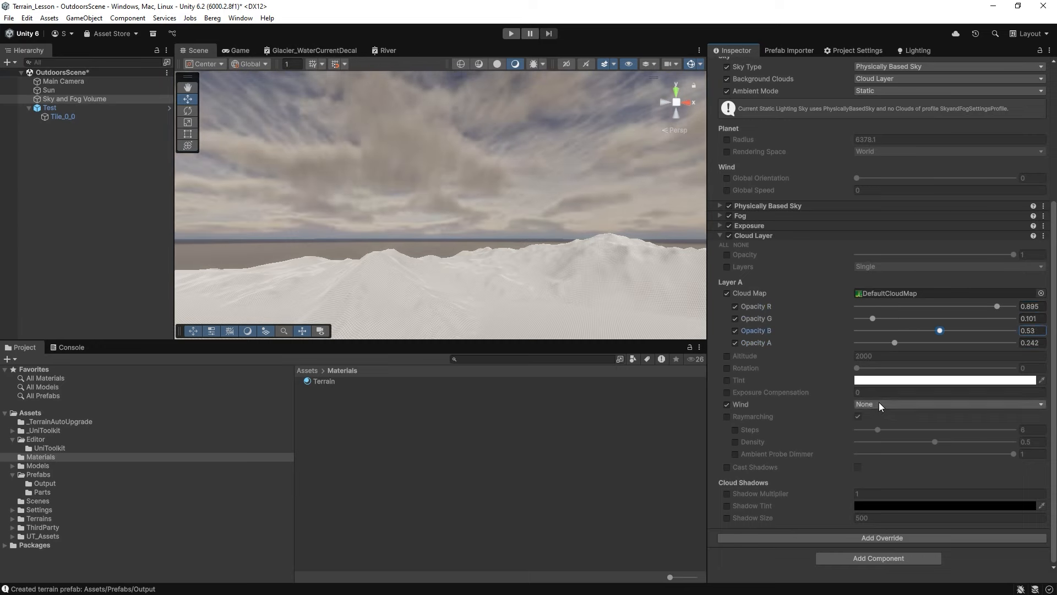
click(879, 402)
click(883, 431)
click(1023, 429)
click(1017, 442)
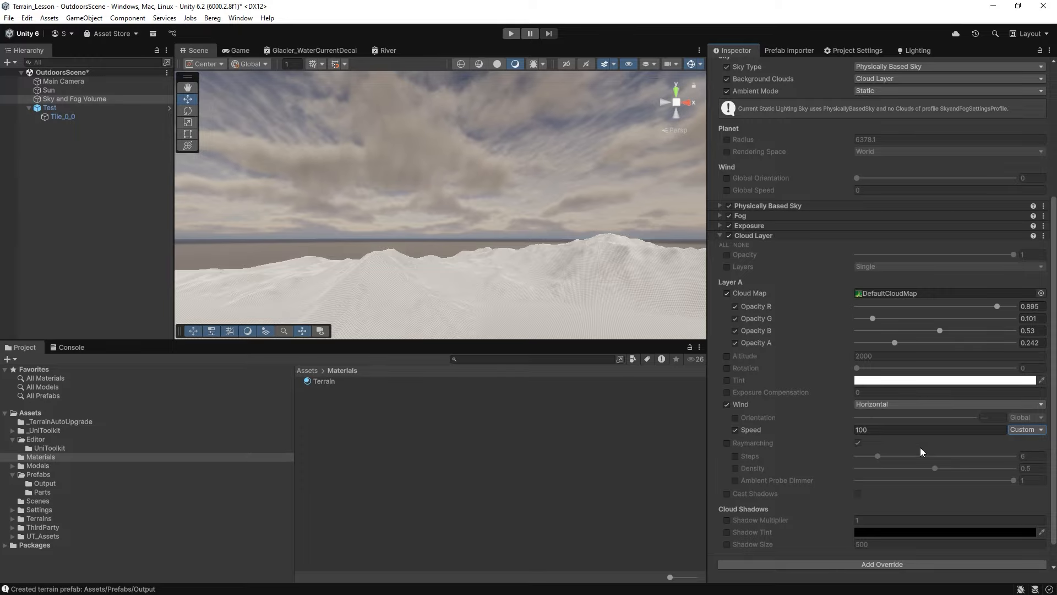
right_drag(490, 206, 449, 252)
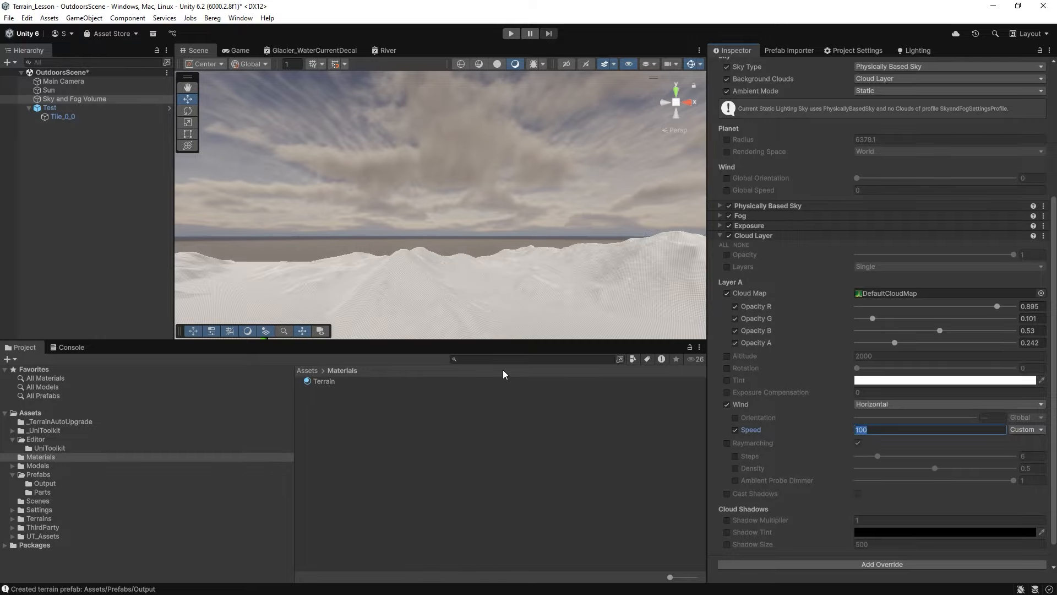
right_drag(479, 311, 550, 290)
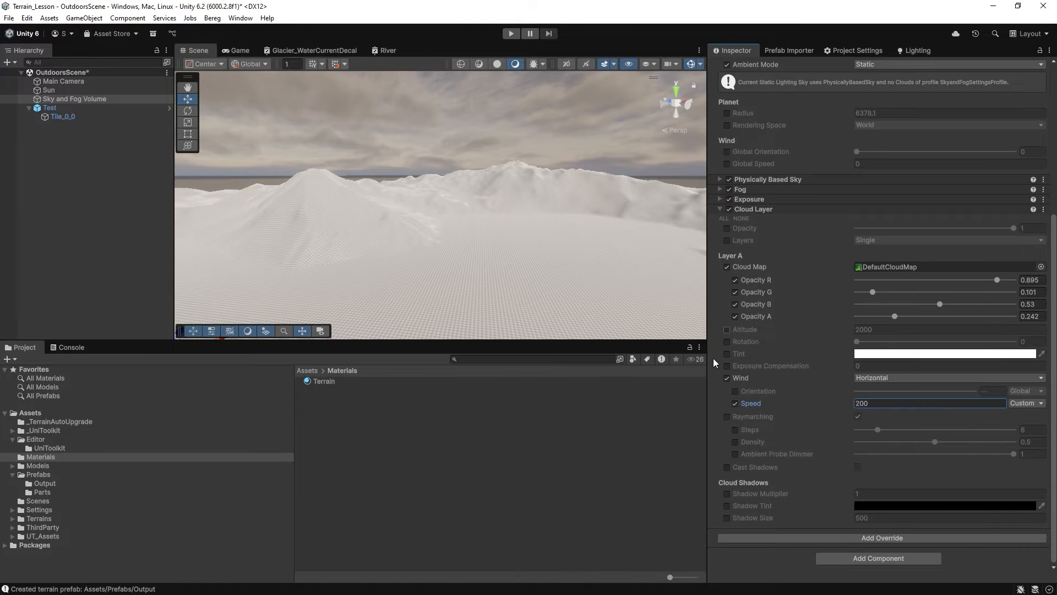
Turn on Cast Shadows for the cloud layer and view the cloud shadows across the terrain.
click(727, 467)
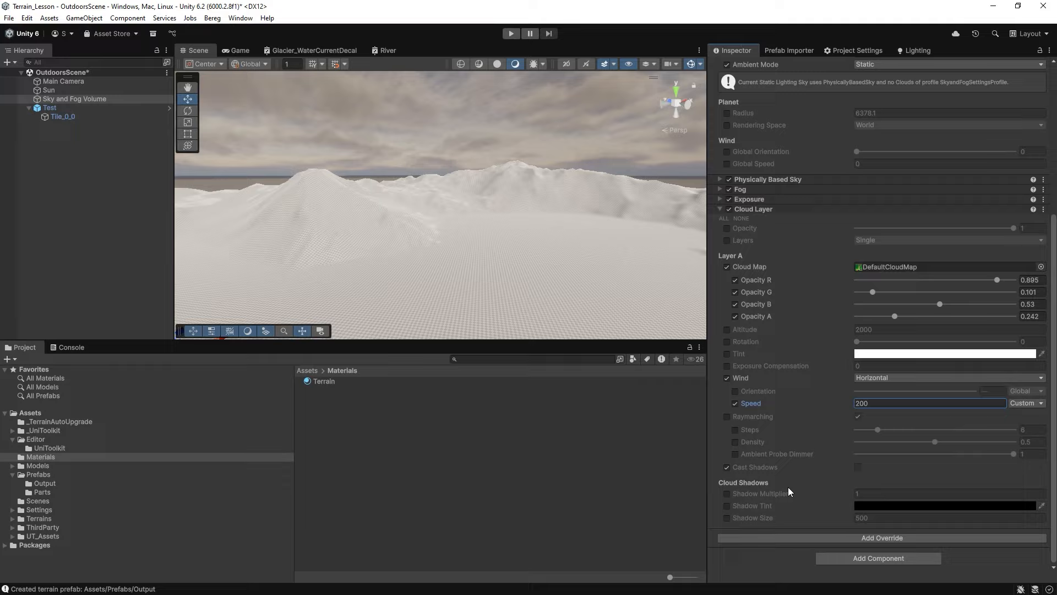
click(858, 467)
alt+drag(537, 262, 353, 217)
alt+right_drag(353, 217, 586, 214)
alt+drag(586, 214, 151, 151)
Try lowering the Sun light's X rotation to about 3.38 for a sunset look.
click(49, 90)
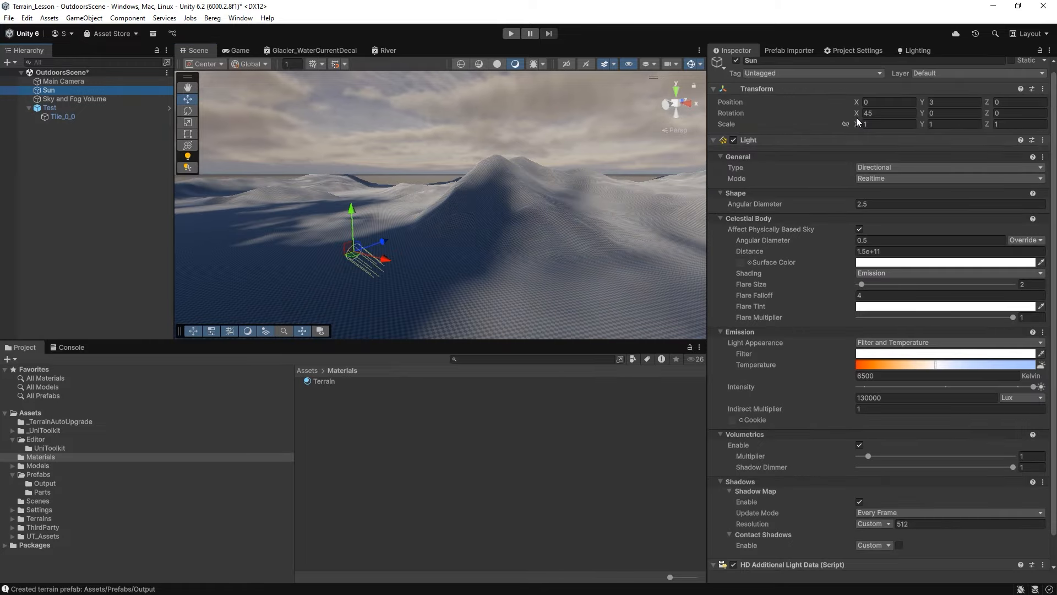
drag(857, 116, 607, 117)
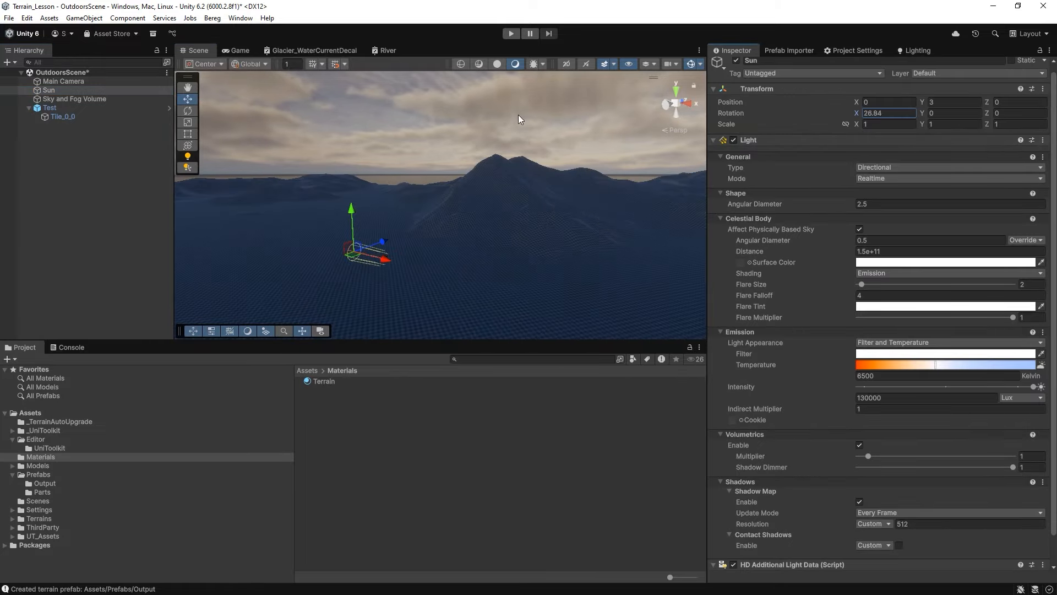
drag(299, 119, 101, 117)
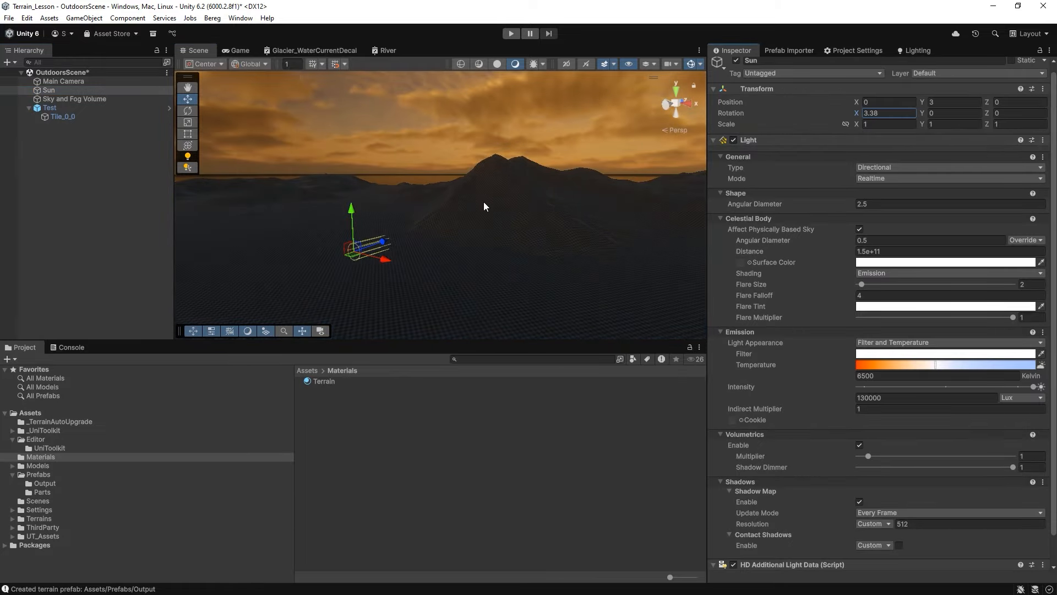
right_drag(483, 202, 715, 154)
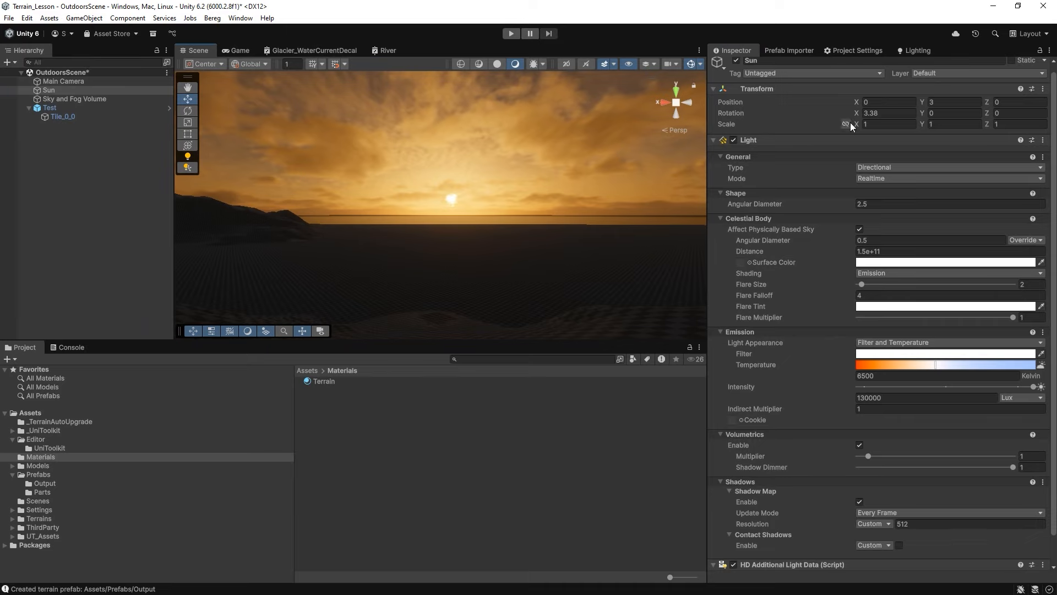
Set the Sun light's X rotation to about 52.55 and check the lighting on the terrain.
drag(858, 114, 897, 115)
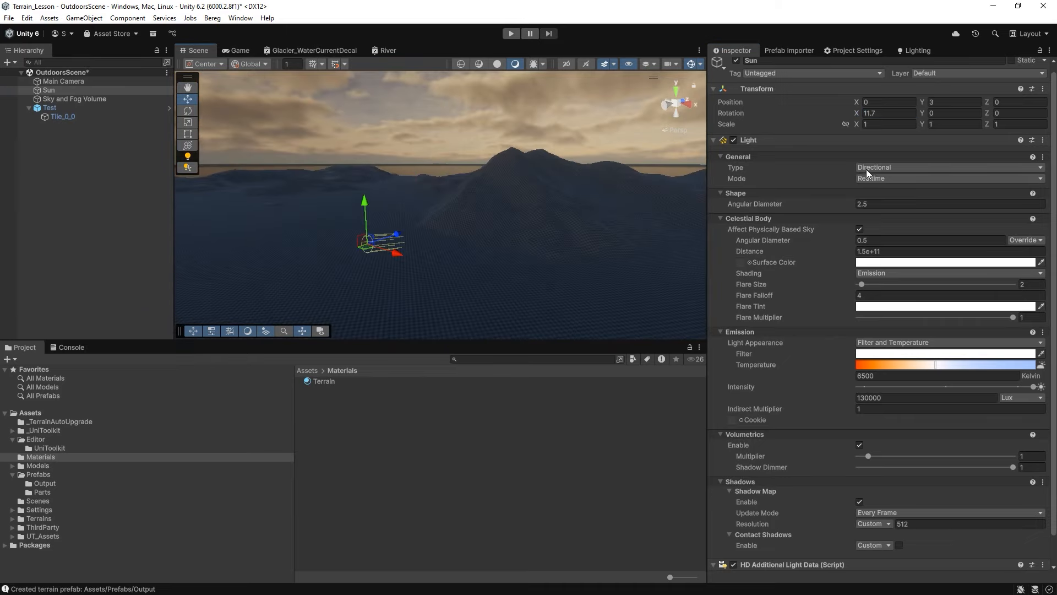
drag(860, 118, 245, 143)
scroll(477, 242, up, 6)
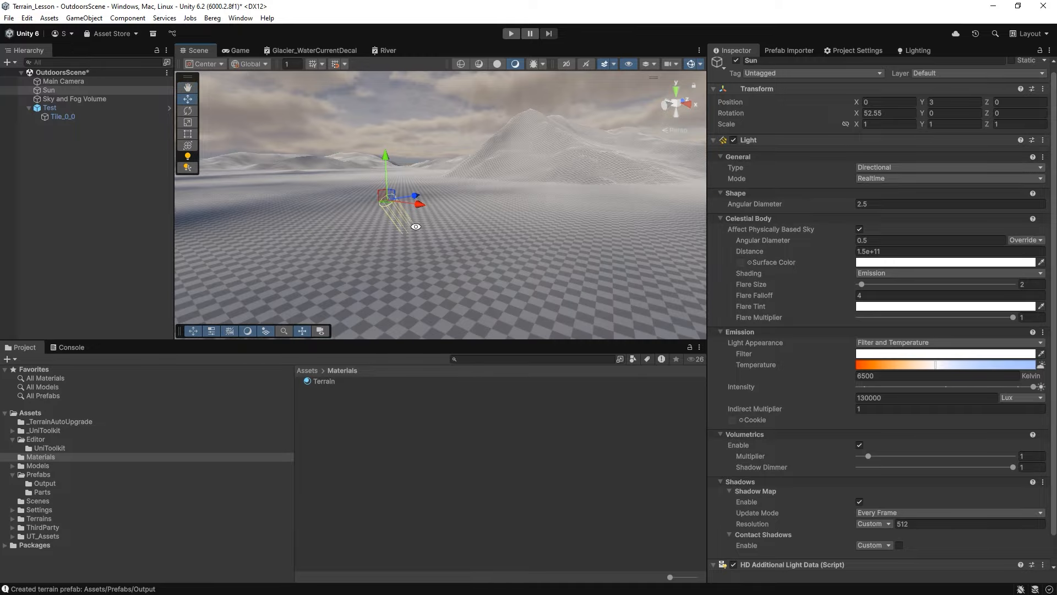
scroll(478, 241, up, 8)
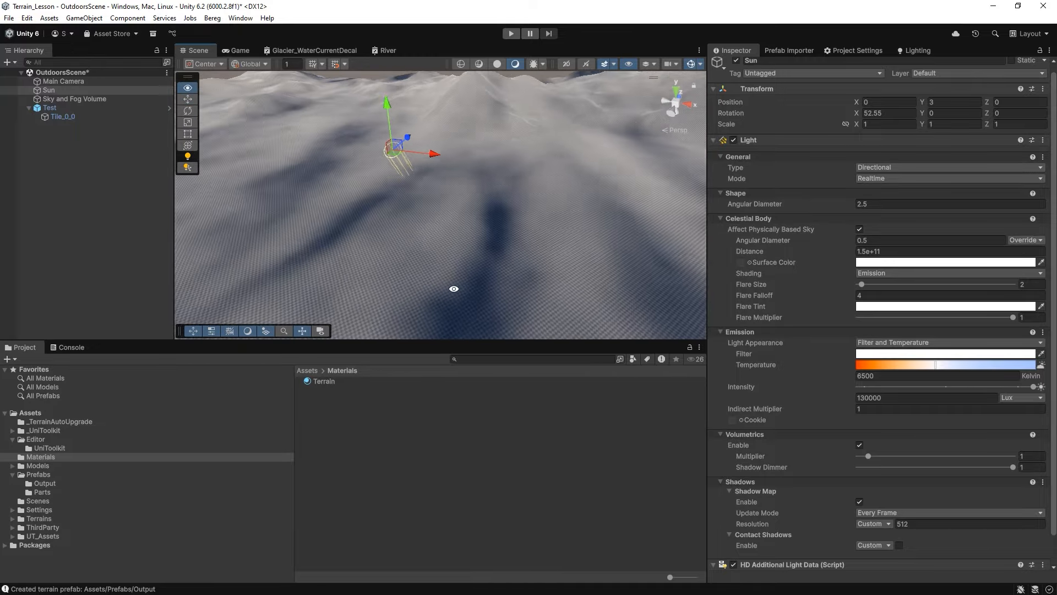
alt+drag(428, 258, 551, 231)
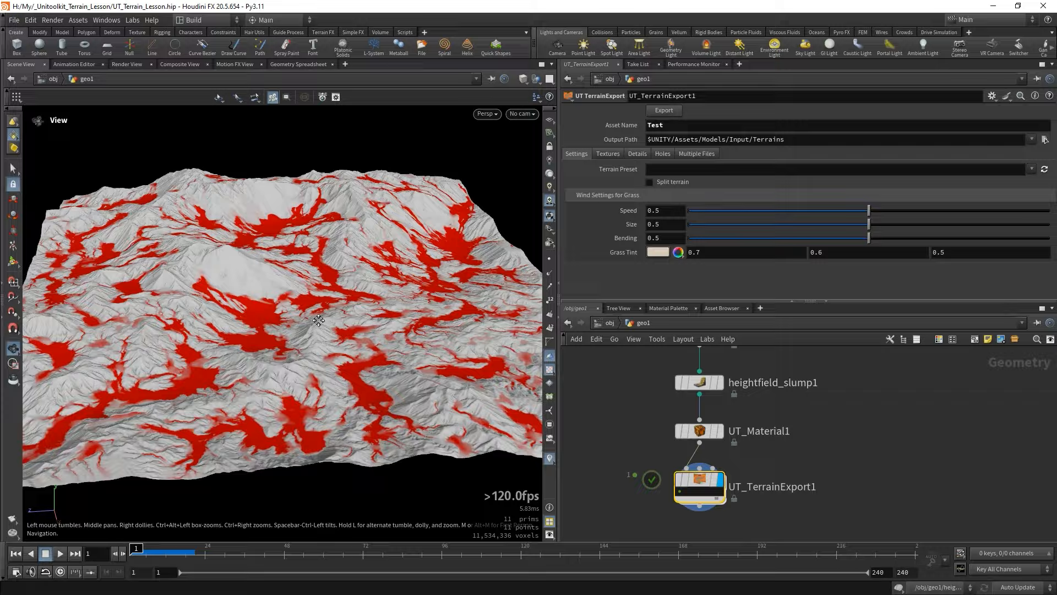
Switch to Houdini, show the reference grid in the viewport, and compare the terrain's base with it.
drag(318, 319, 410, 324)
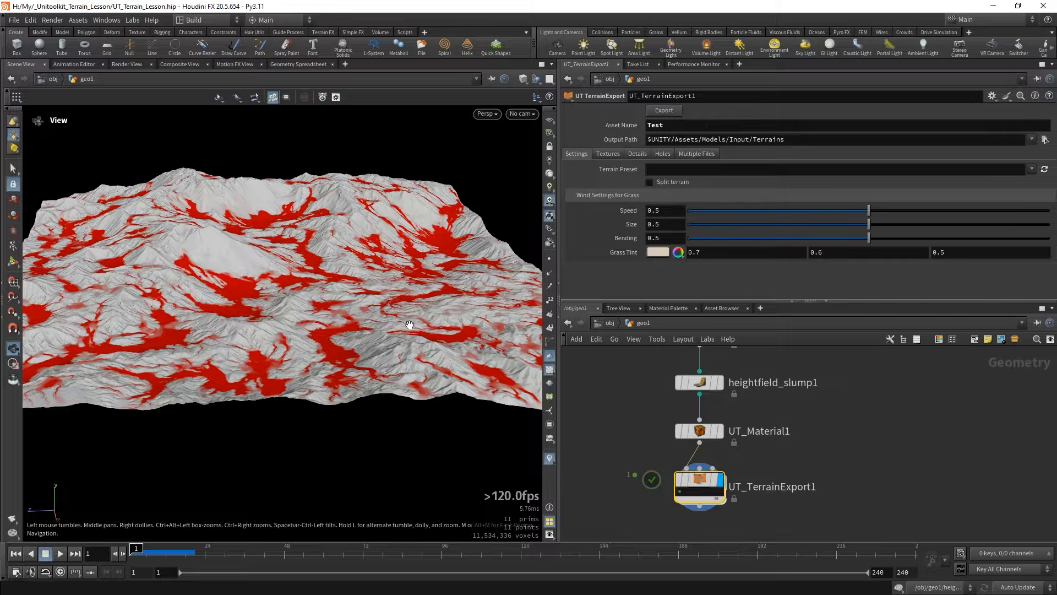
click(552, 124)
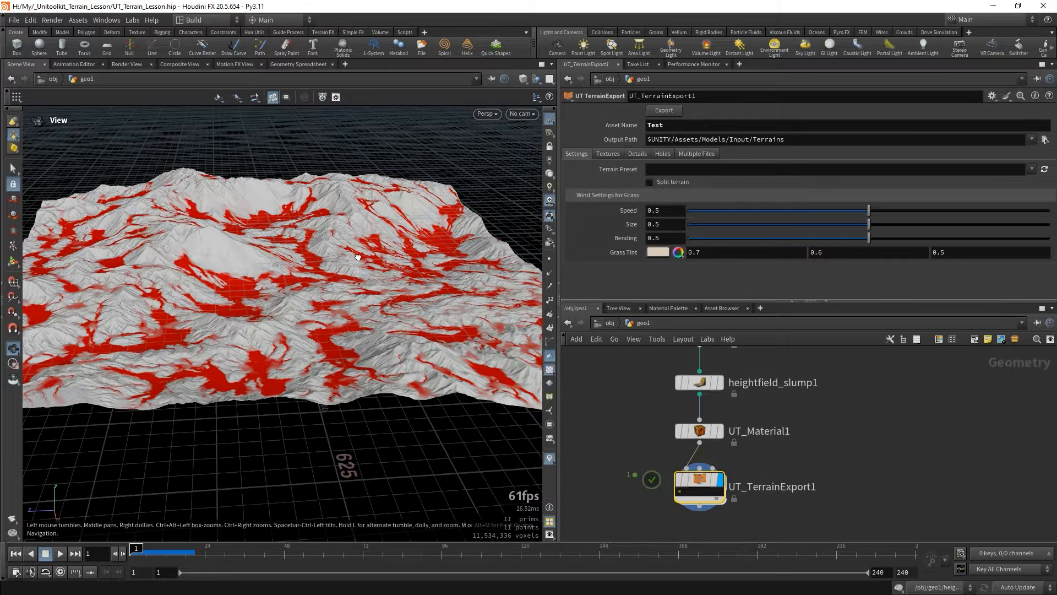
mouse_move(337, 281)
mouse_down()
mouse_move(371, 253)
mouse_move(352, 292)
mouse_move(317, 258)
mouse_move(335, 295)
mouse_up()
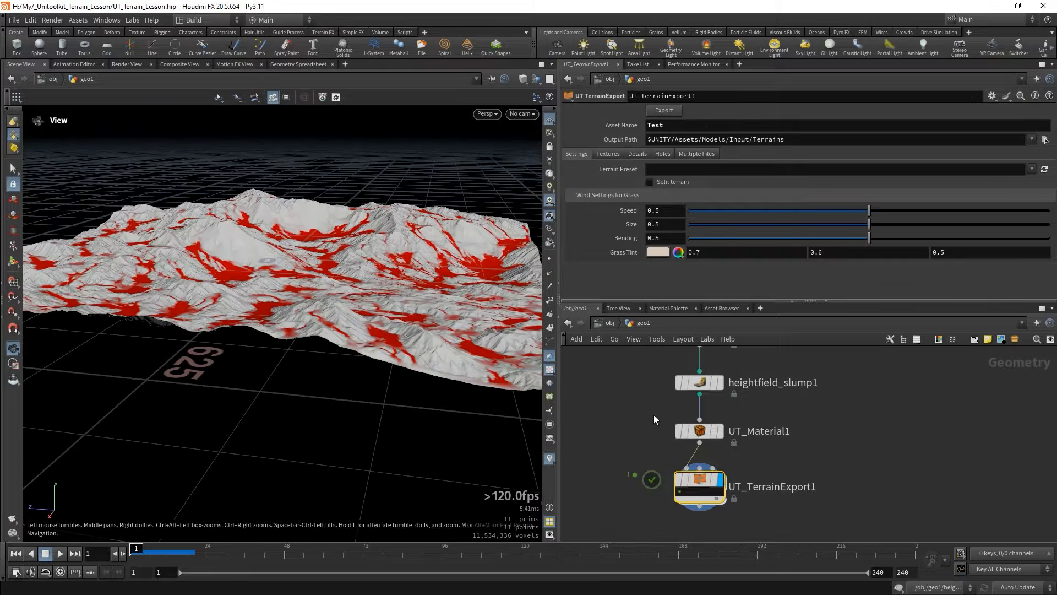
scroll(656, 420, down, 3)
middle_drag(655, 396, 676, 537)
drag(353, 247, 403, 249)
scroll(674, 419, up, 2)
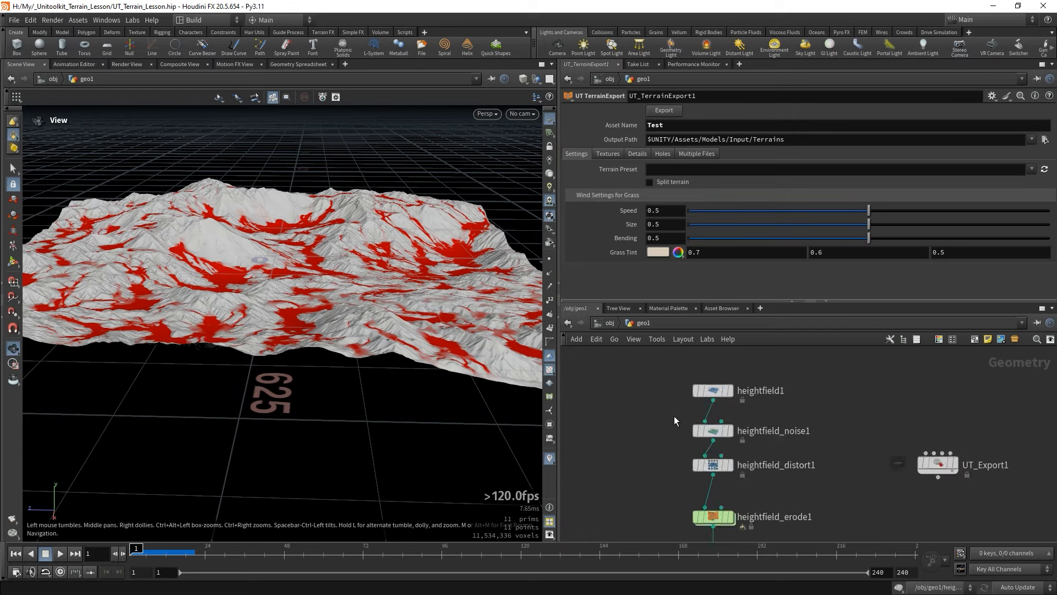
Set the initial height of heightfield1 to 150 and re-export the terrain from UT_TerrainExport1.
click(712, 391)
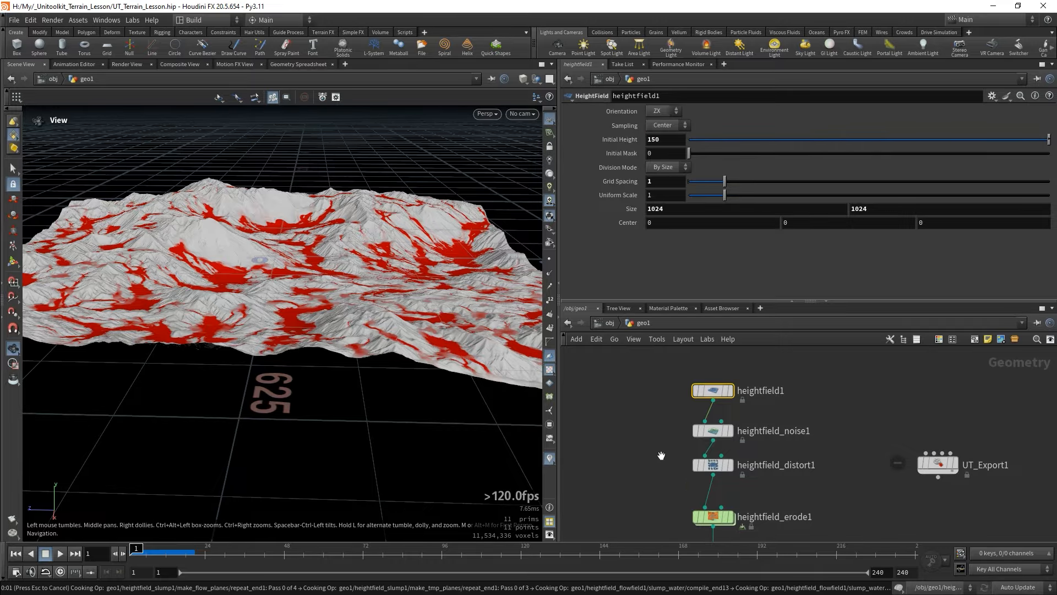
middle_drag(661, 455, 633, 447)
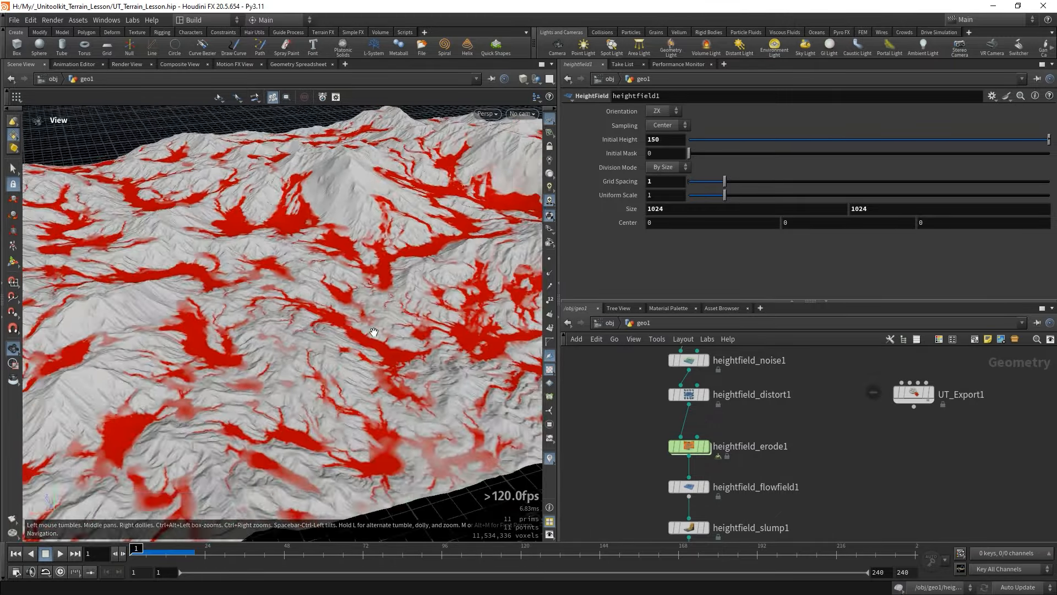
drag(248, 319, 281, 298)
scroll(762, 464, down, 3)
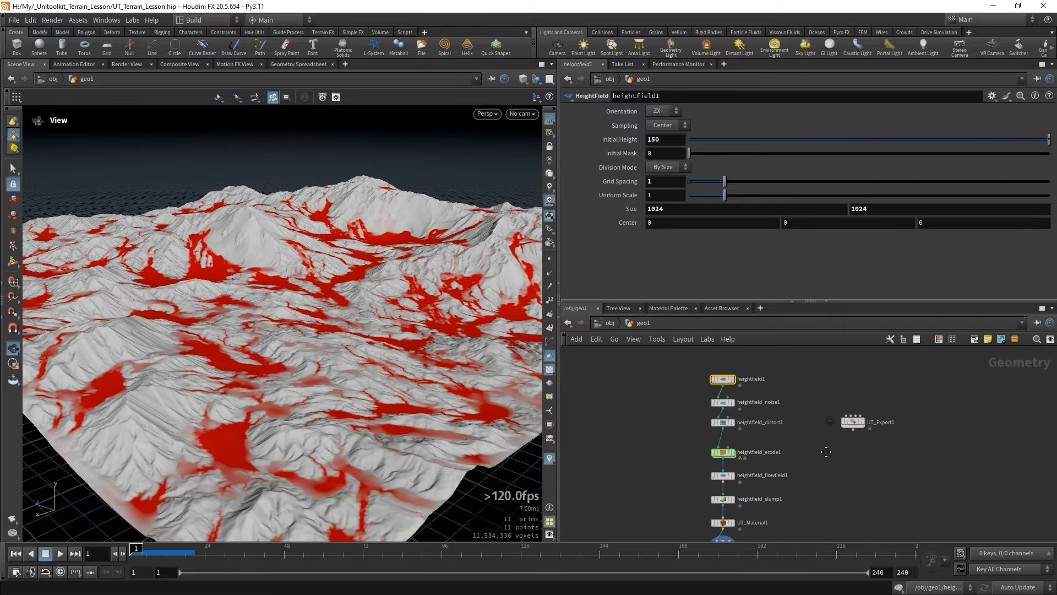
middle_drag(825, 451, 841, 332)
click(737, 429)
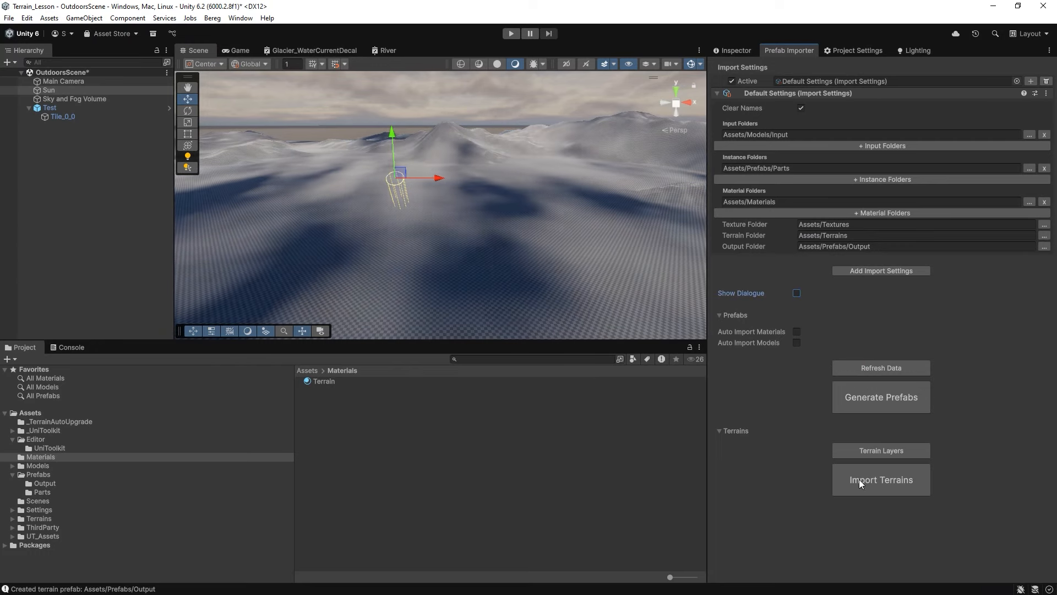
Switch to Unity, import the re-exported terrain with the Prefab Importer, and inspect its valleys and slopes.
click(881, 485)
alt+drag(542, 245, 581, 275)
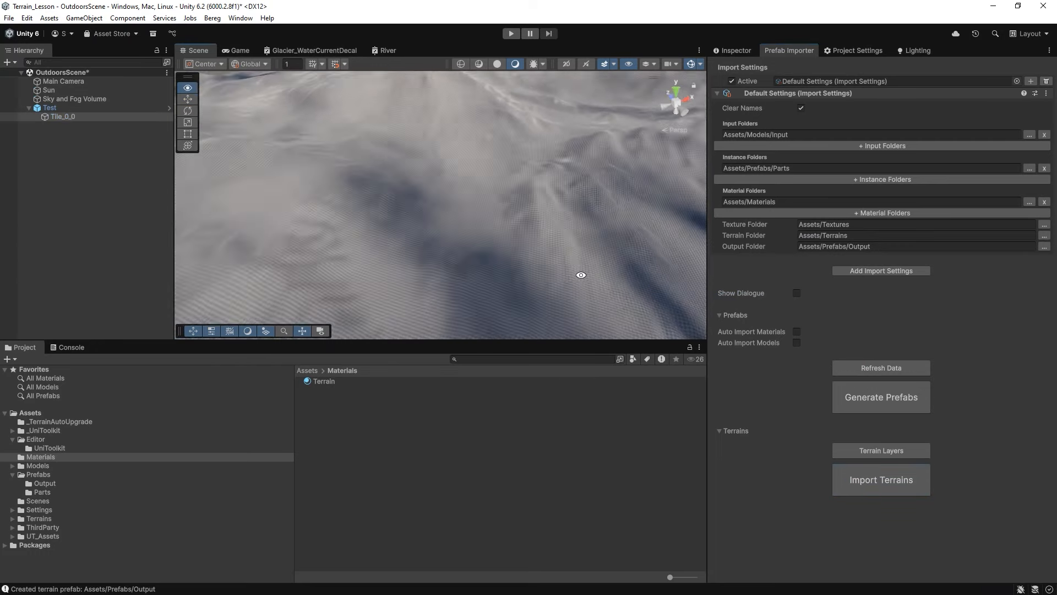
alt+right_drag(580, 274, 483, 253)
alt+drag(484, 253, 394, 189)
alt+right_drag(394, 188, 538, 174)
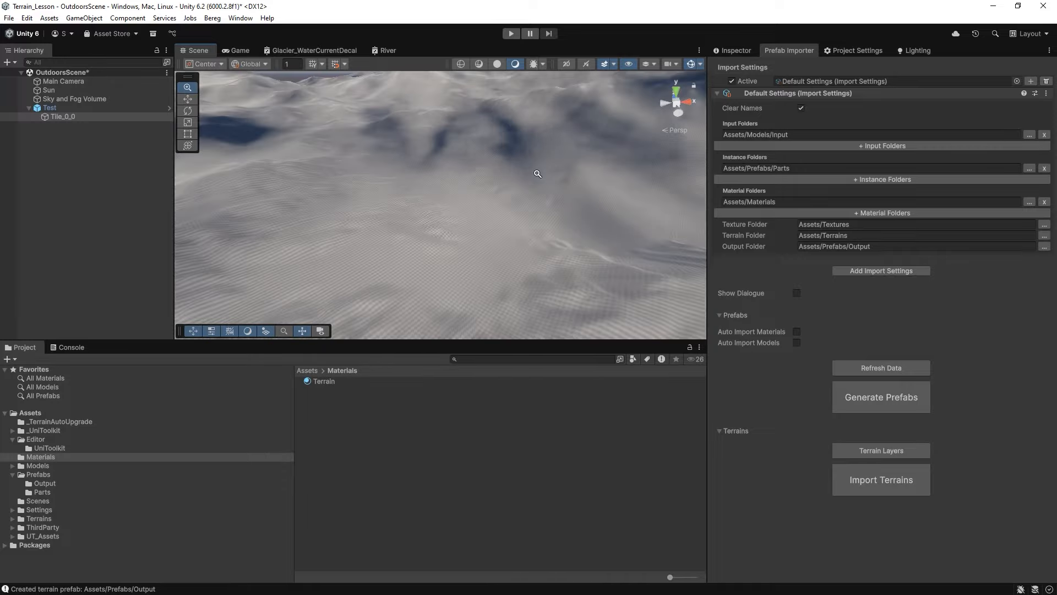
alt+drag(537, 174, 396, 181)
alt+right_drag(396, 181, 498, 191)
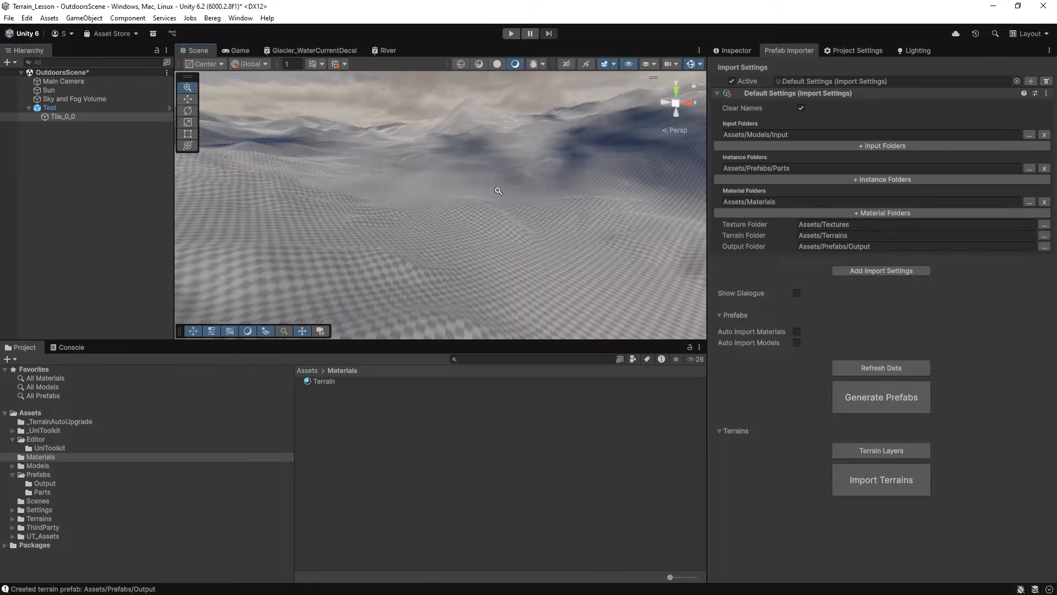
alt+drag(499, 191, 502, 184)
alt+middle_drag(503, 184, 491, 200)
alt+drag(491, 201, 505, 216)
alt+middle_drag(505, 217, 467, 212)
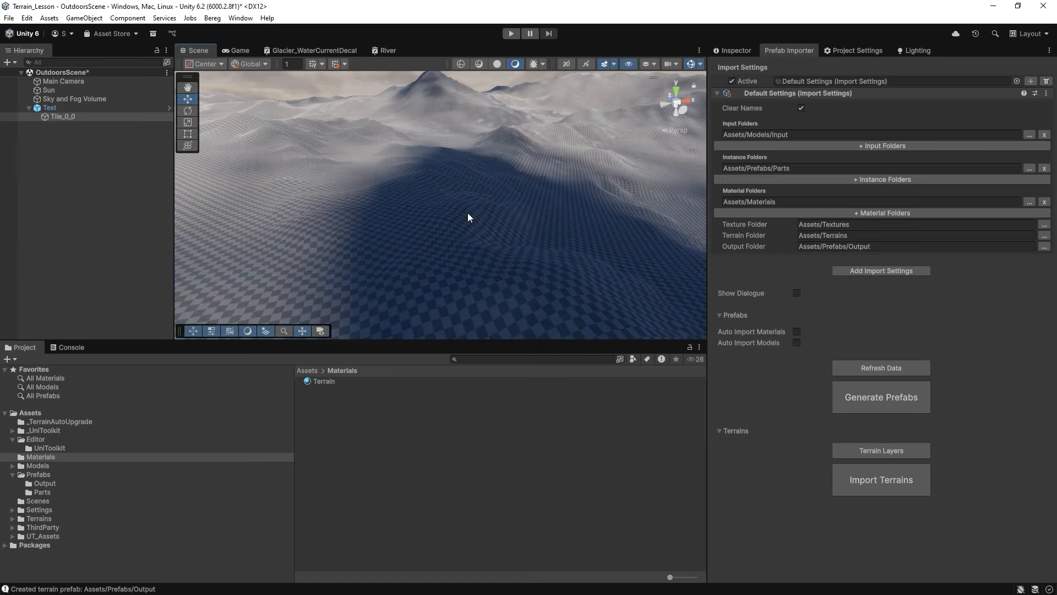
Open the Paint Texture settings of terrain tile Tile_0_0 and examine its terrain layer options.
click(63, 117)
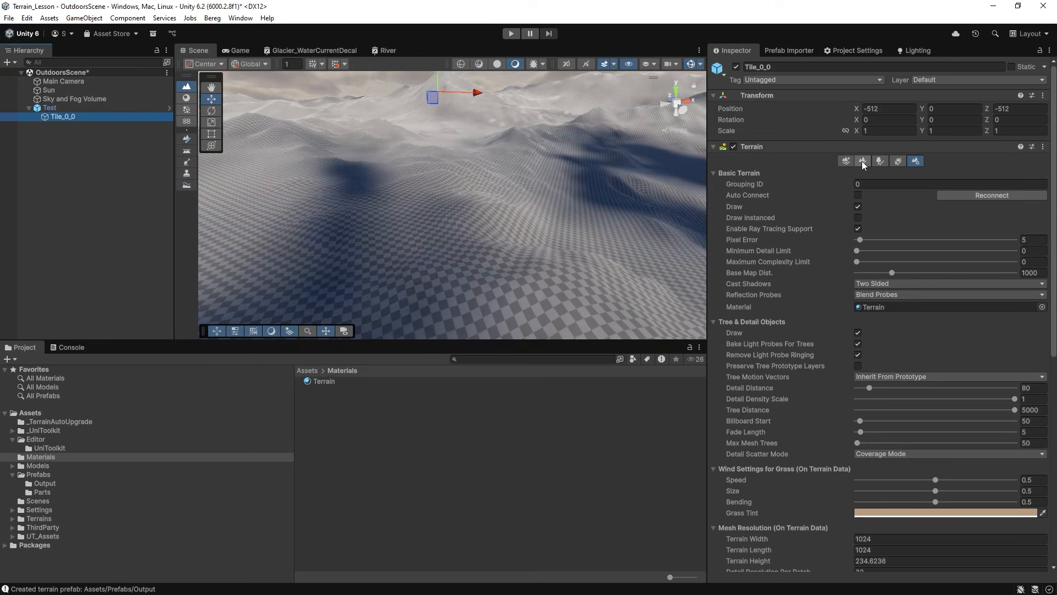
click(862, 161)
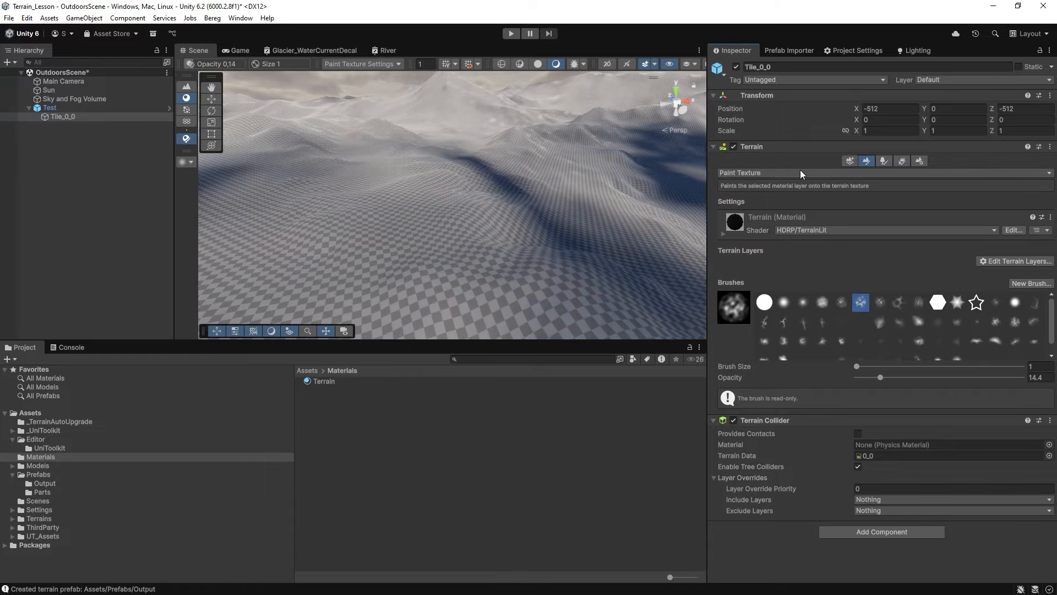
click(751, 173)
click(902, 201)
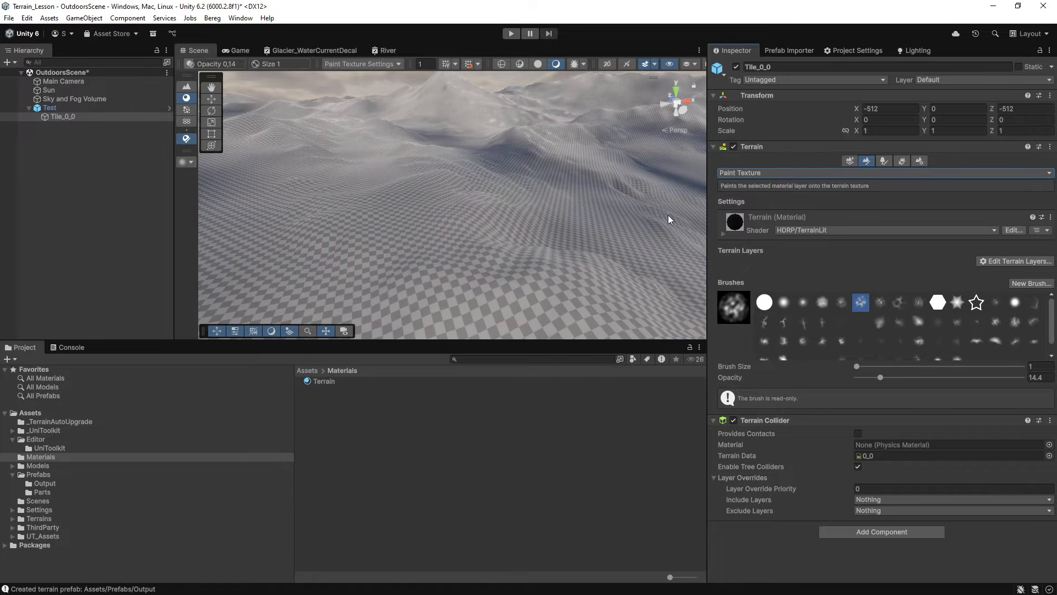
click(993, 261)
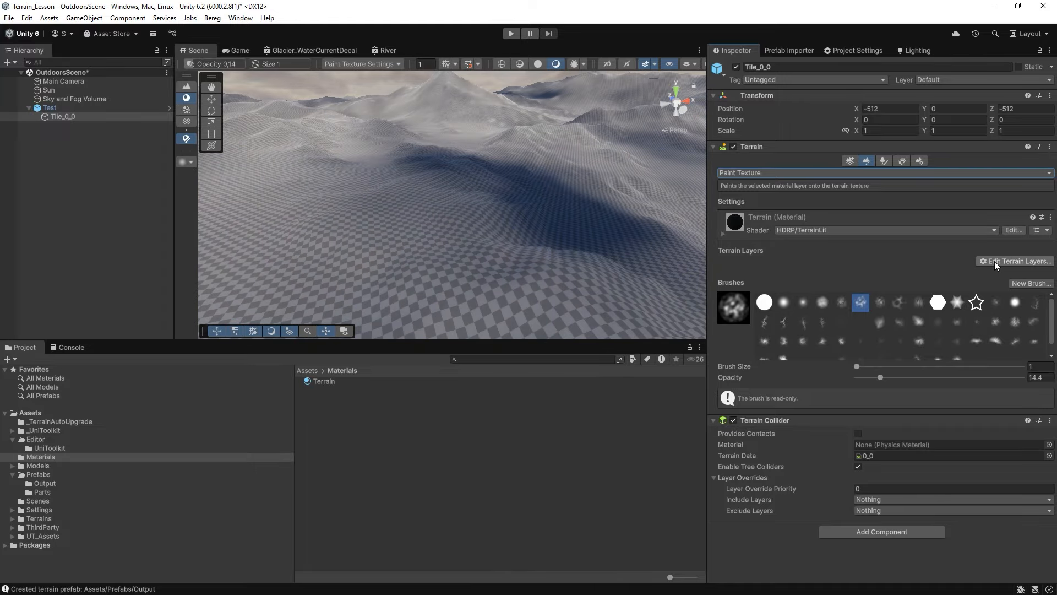
click(917, 261)
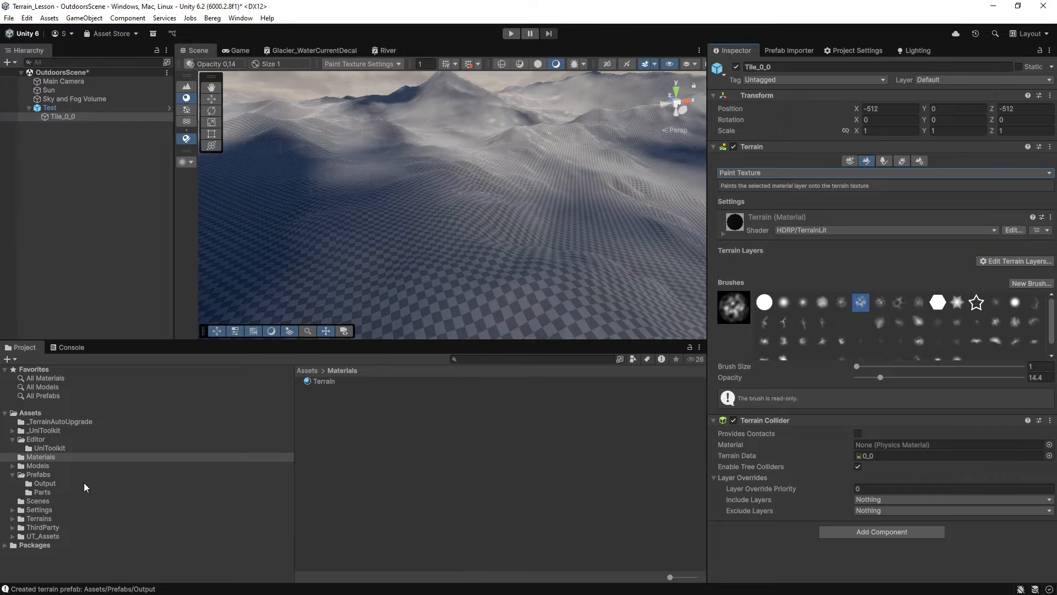
Browse the terrain layers in ThirdParty/TerrainSampleAssets and examine the textures and channel remapping of Grass_A_TerrainLayer.
click(12, 527)
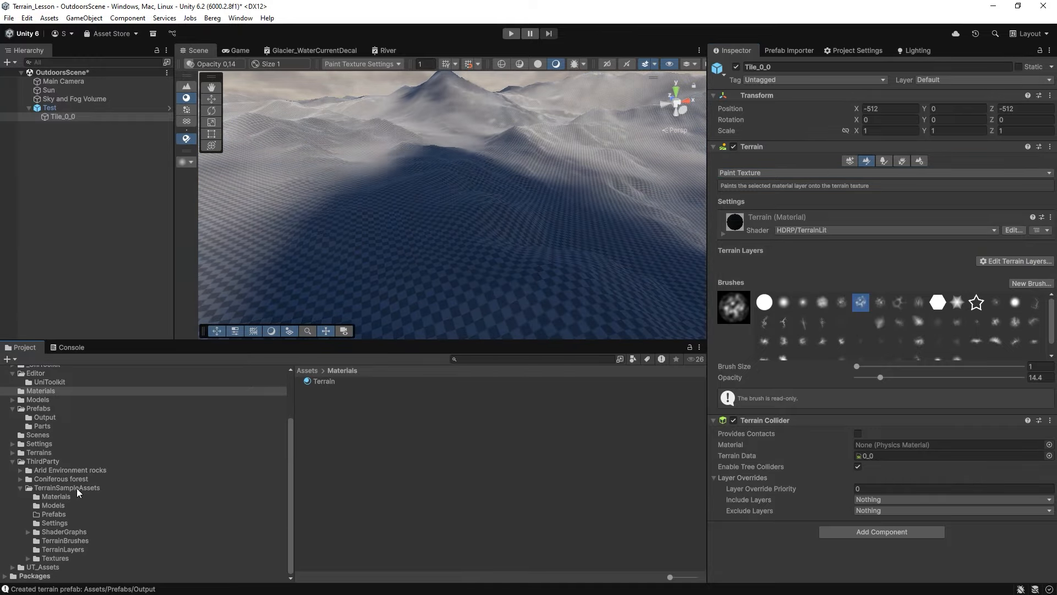
click(77, 487)
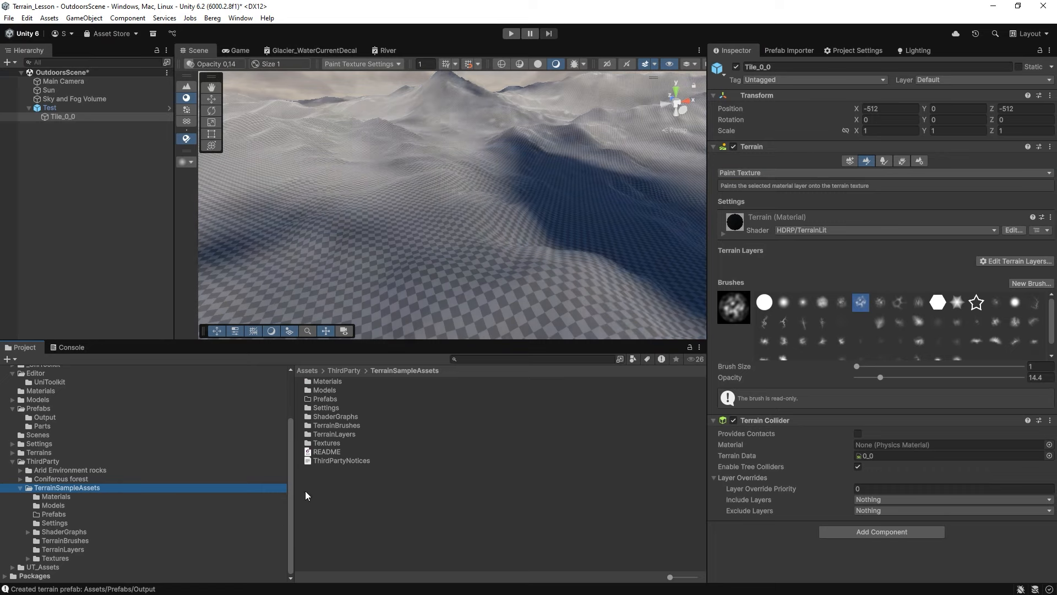
click(59, 549)
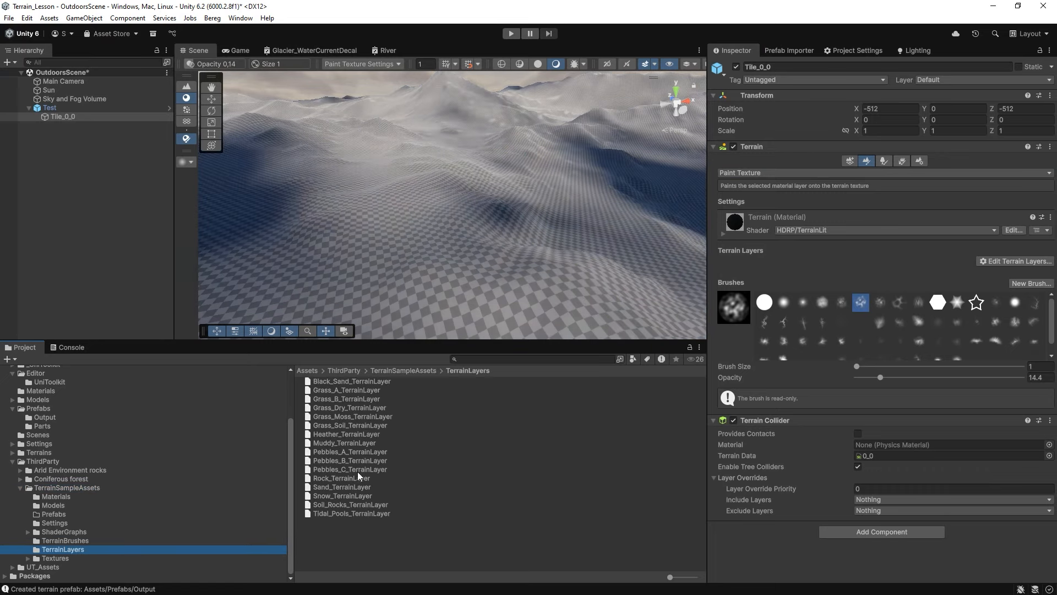
click(333, 381)
click(338, 390)
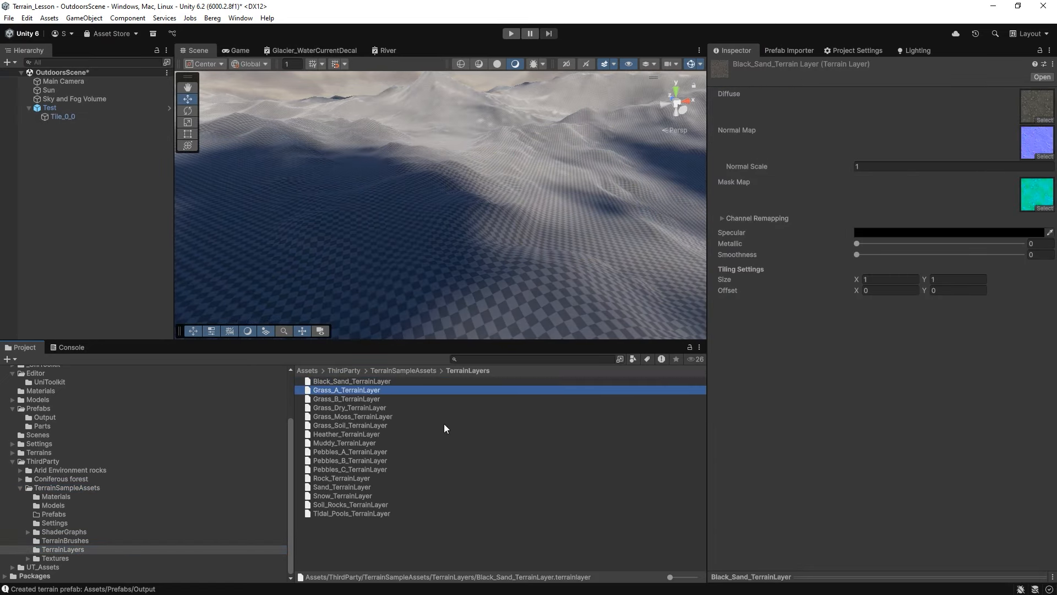
click(342, 450)
click(350, 389)
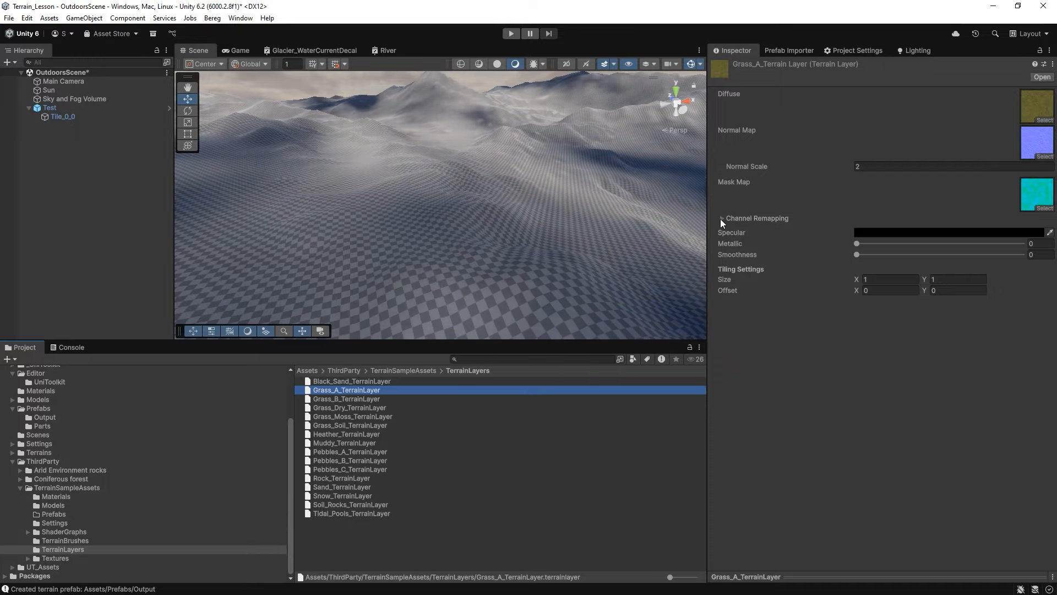
click(721, 219)
click(857, 239)
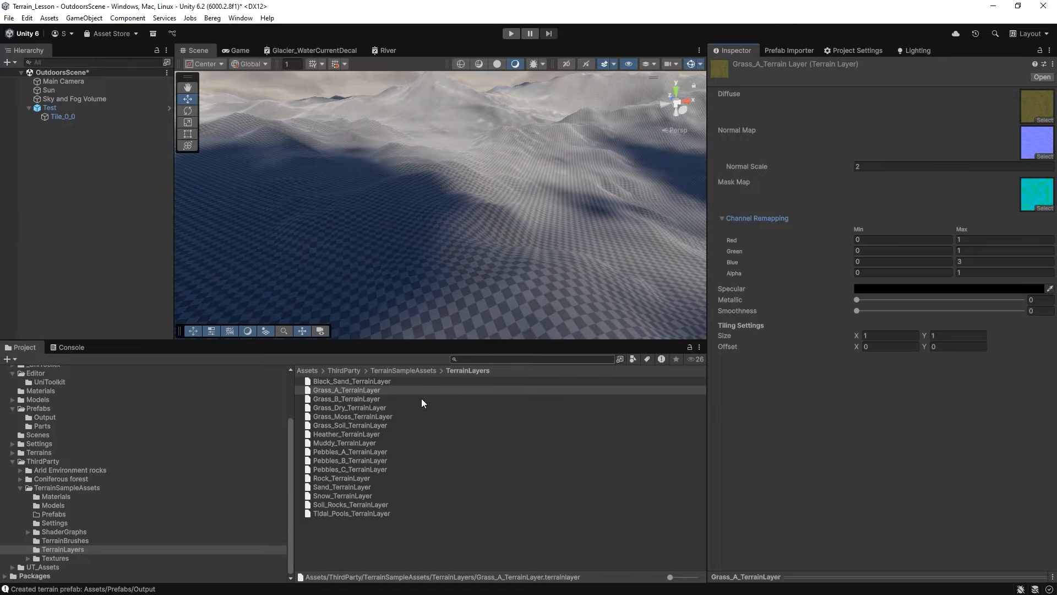
click(341, 495)
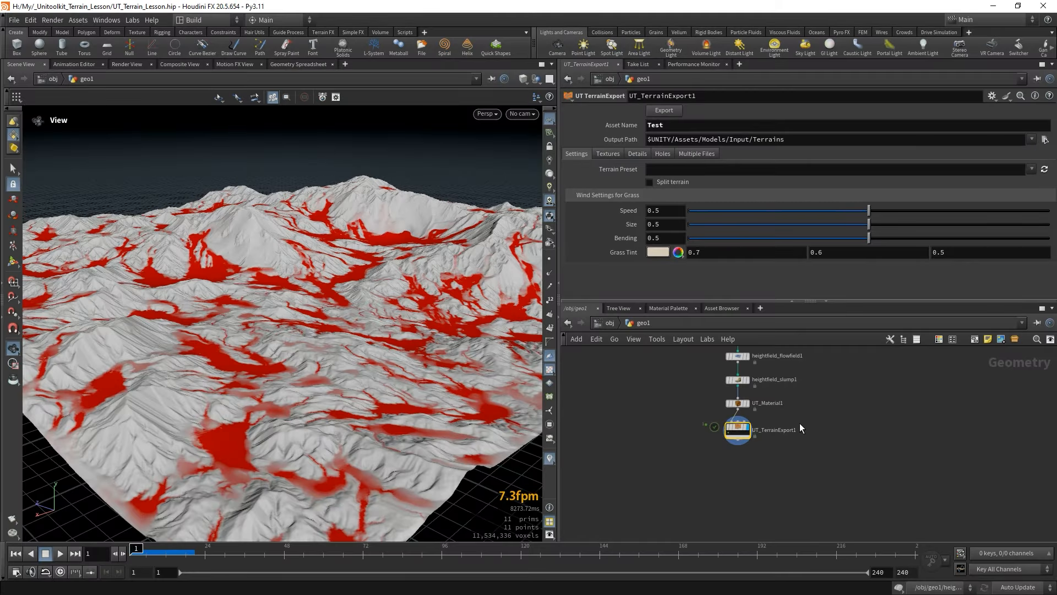
Switch to Houdini and insert a UT TerrainLayer node between UT_Material1 and UT_TerrainExport1.
key(Tab)
text(terrainla)
key(Return)
click(825, 417)
scroll(752, 428, up, 5)
drag(717, 442, 716, 489)
drag(881, 405, 731, 441)
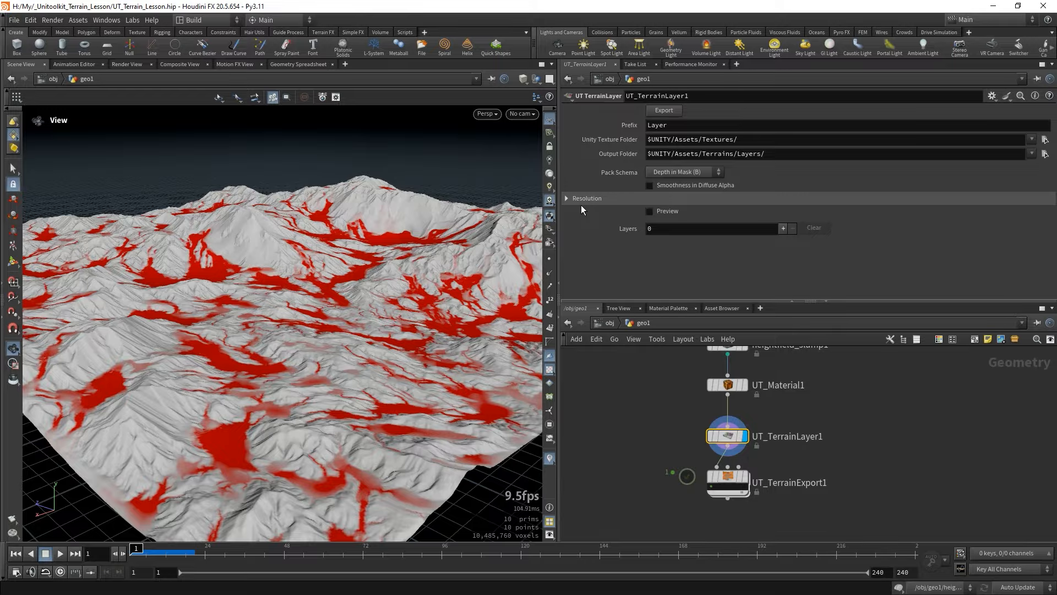
Add a layer in UT_TerrainLayer1, set its diffuse to Rough_Rocky_Ground_uislfjwn_4K_BaseColor.jpg from $HIP/Textures, and fill in the matching textures.
click(783, 228)
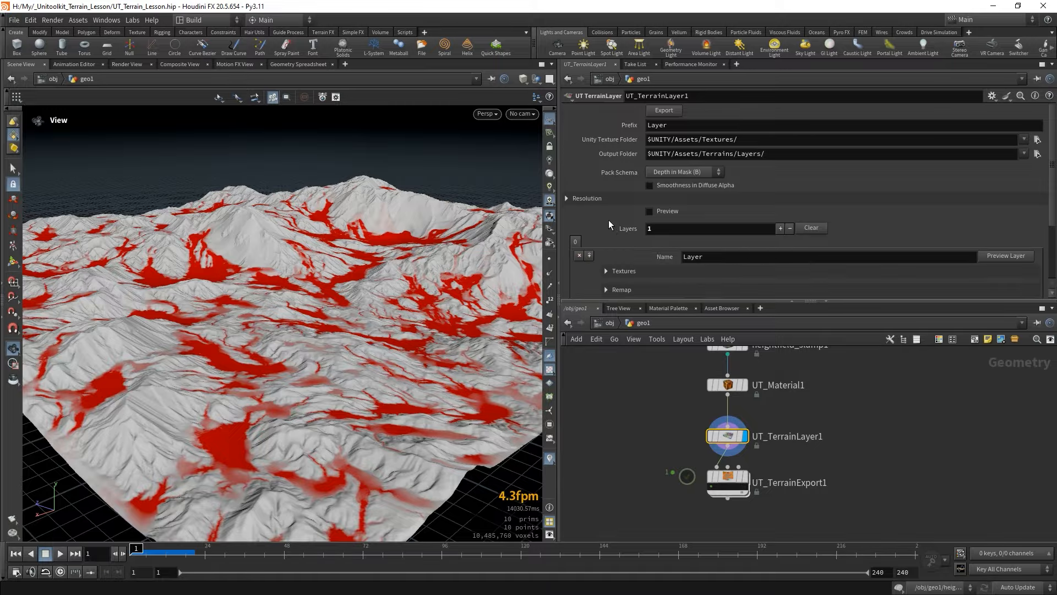
scroll(608, 226, down, 3)
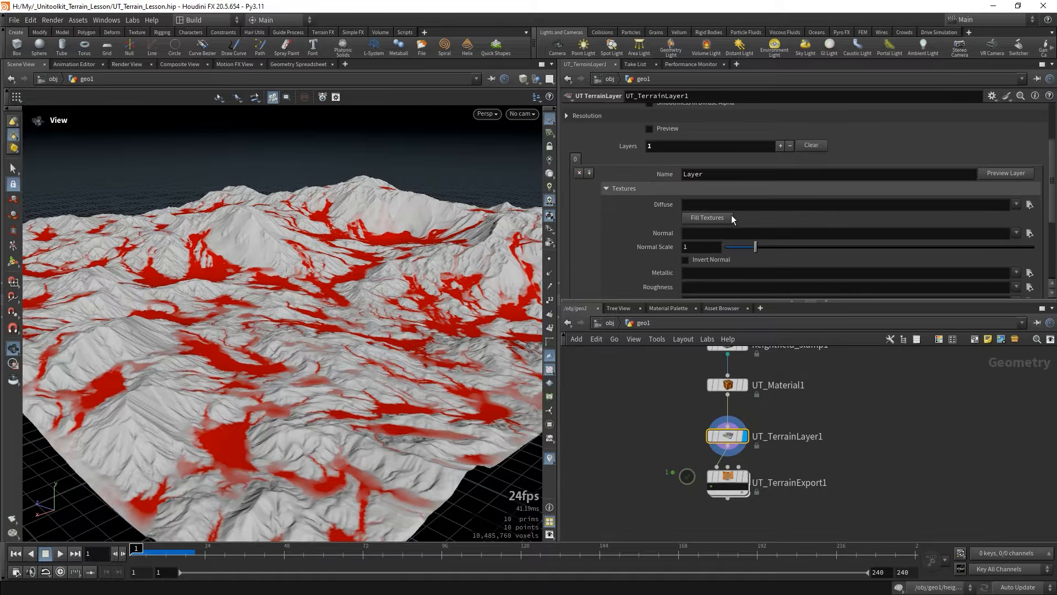
click(1028, 204)
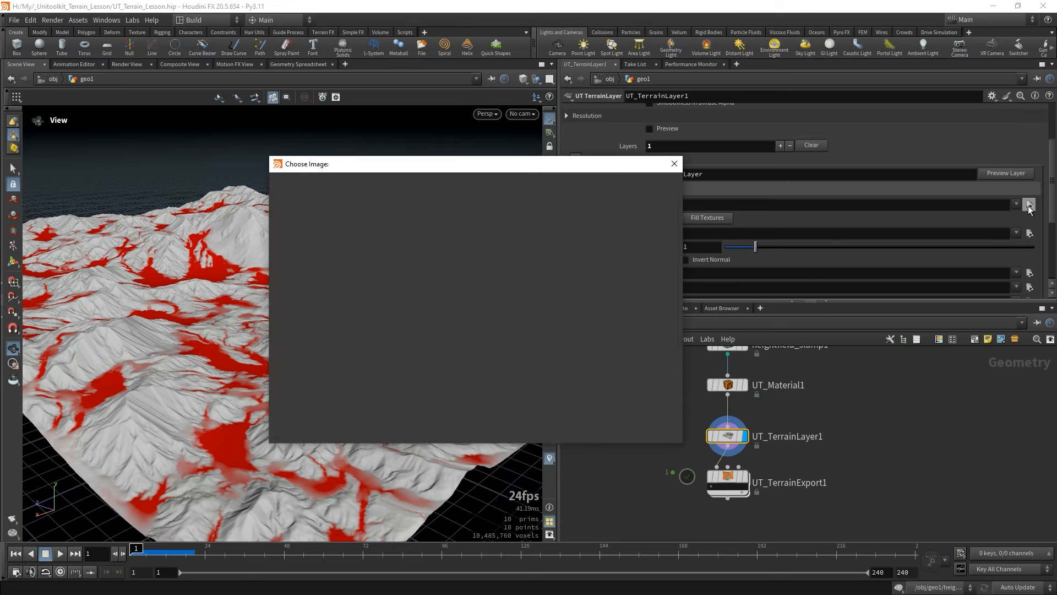
double_click(418, 228)
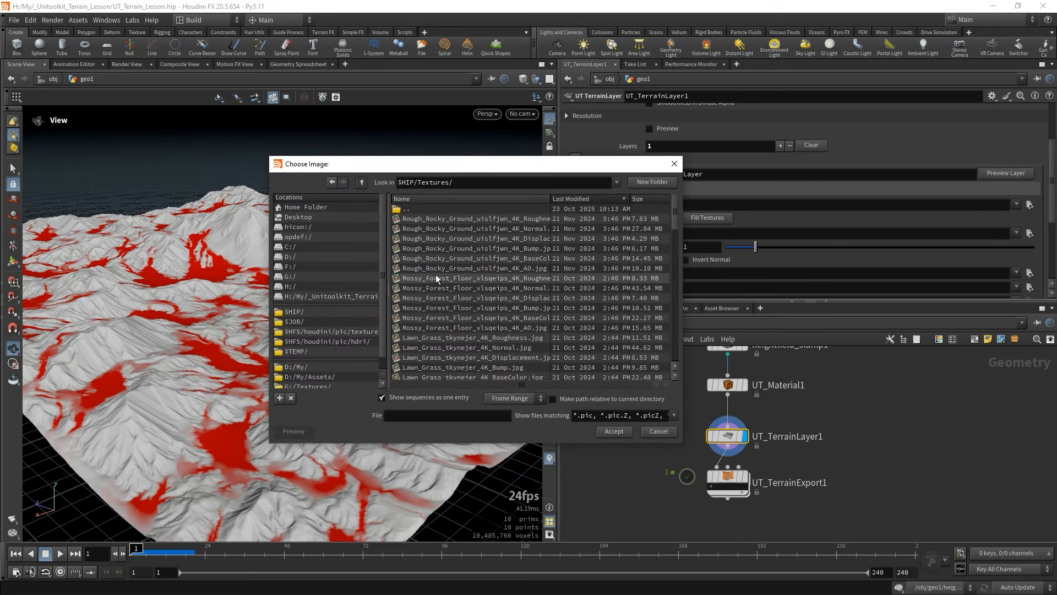
scroll(550, 259, down, 4)
scroll(536, 260, up, 4)
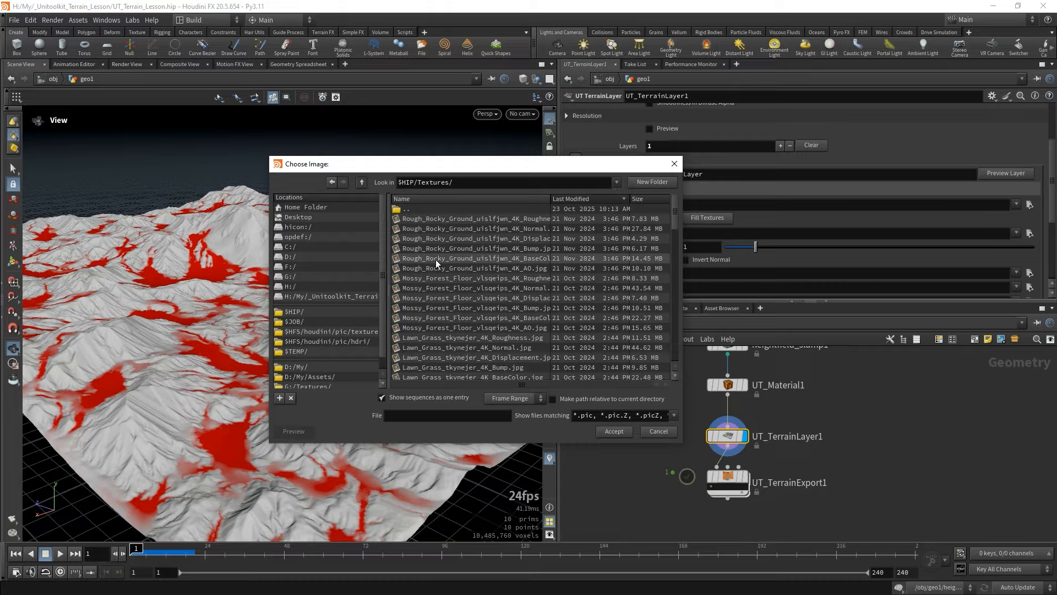
double_click(537, 259)
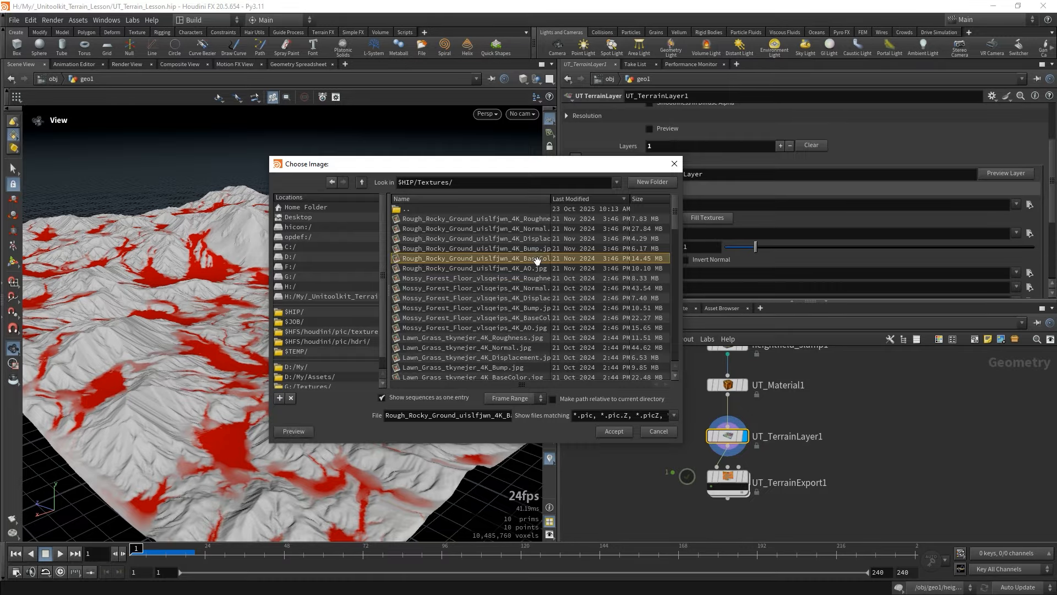
click(717, 175)
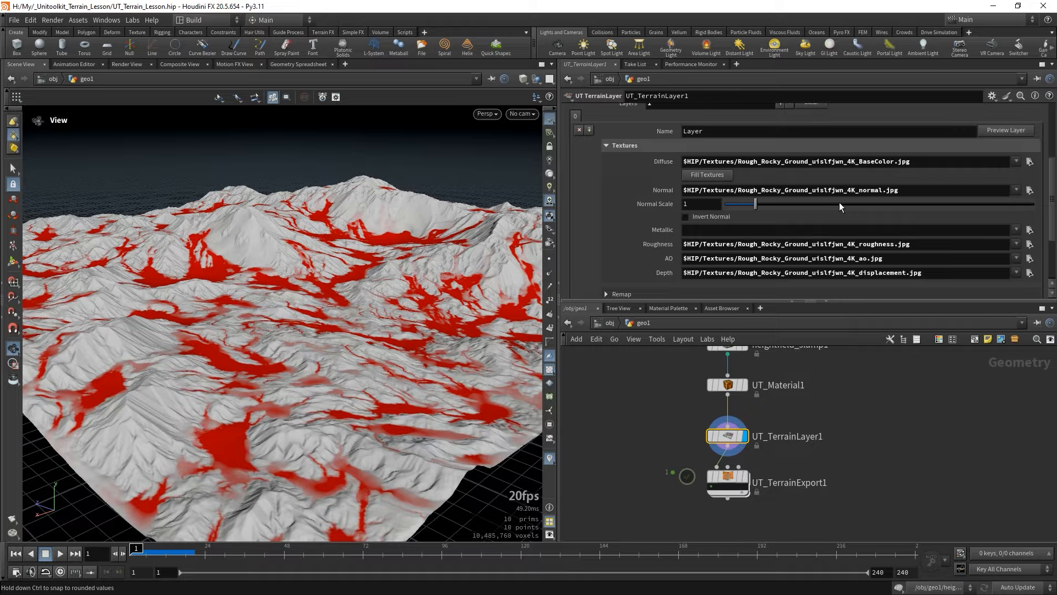
Invert the normal of the rough rocky ground layer and set its UV Size to 4 by 4.
click(685, 217)
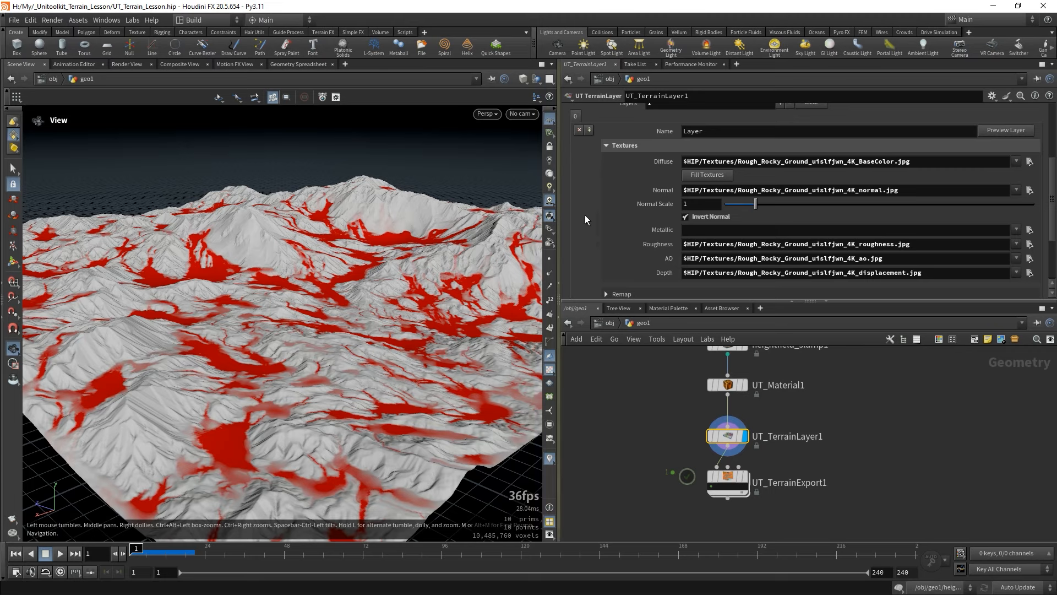
scroll(590, 219, down, 3)
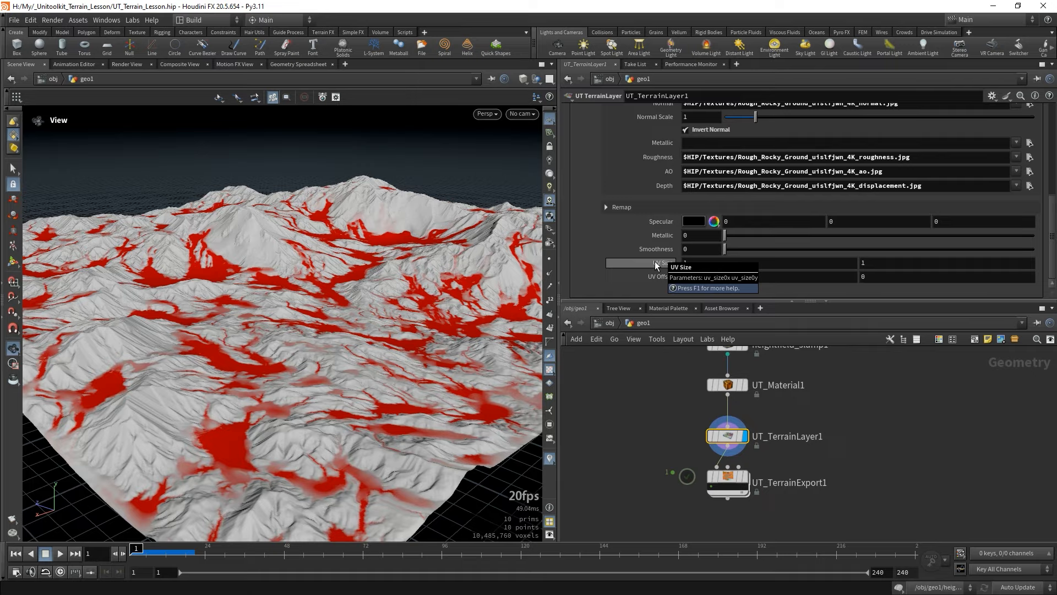
click(743, 262)
text(4)
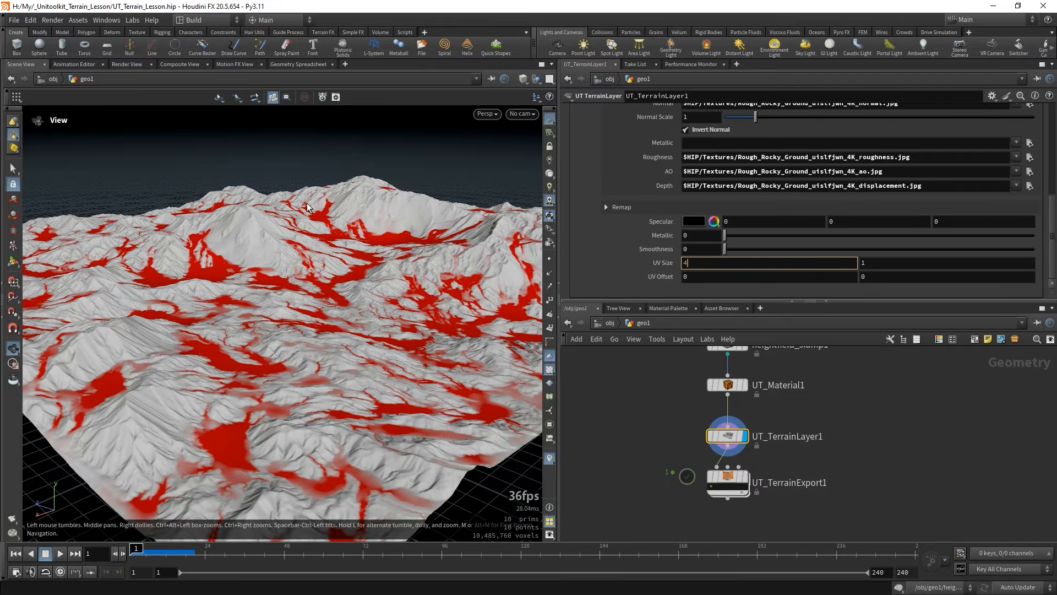
key(Tab)
text(4)
key(Return)
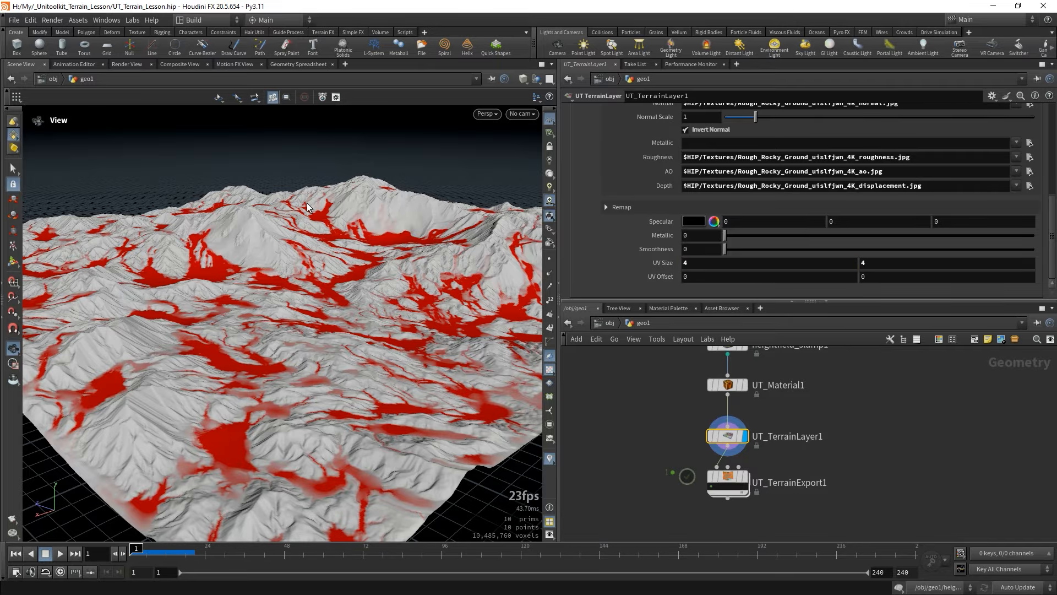
Name the first terrain layer Rough_Rocky.
scroll(787, 196, up, 5)
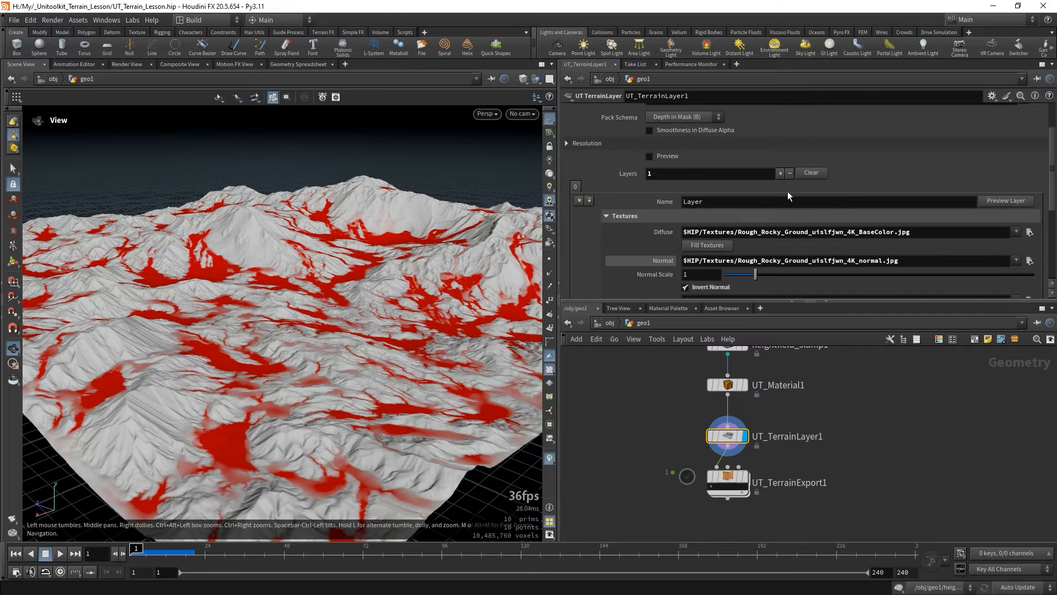
click(729, 202)
text(R)
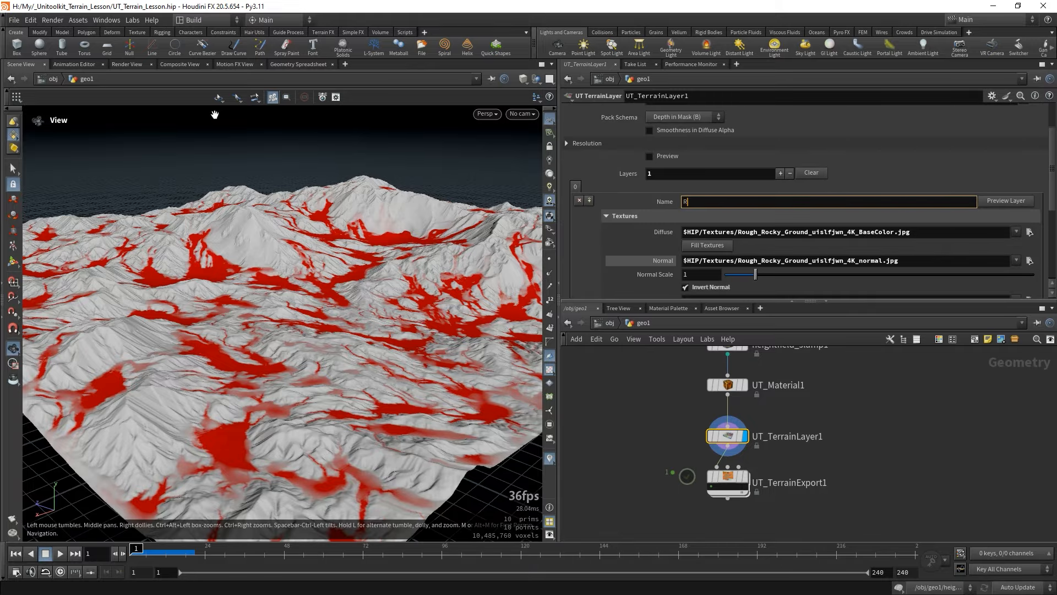
text(ough_Rocky)
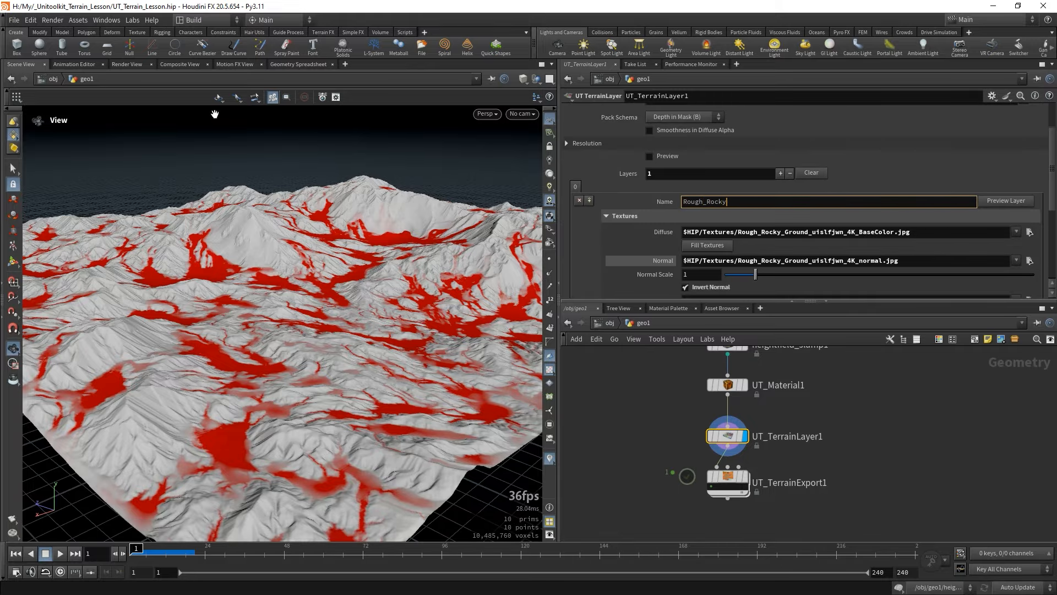
key(Return)
Add a second layer named Sand using the Sand_sgfodj1a_4K_BaseColor.jpg texture set, with its normal inverted.
click(780, 173)
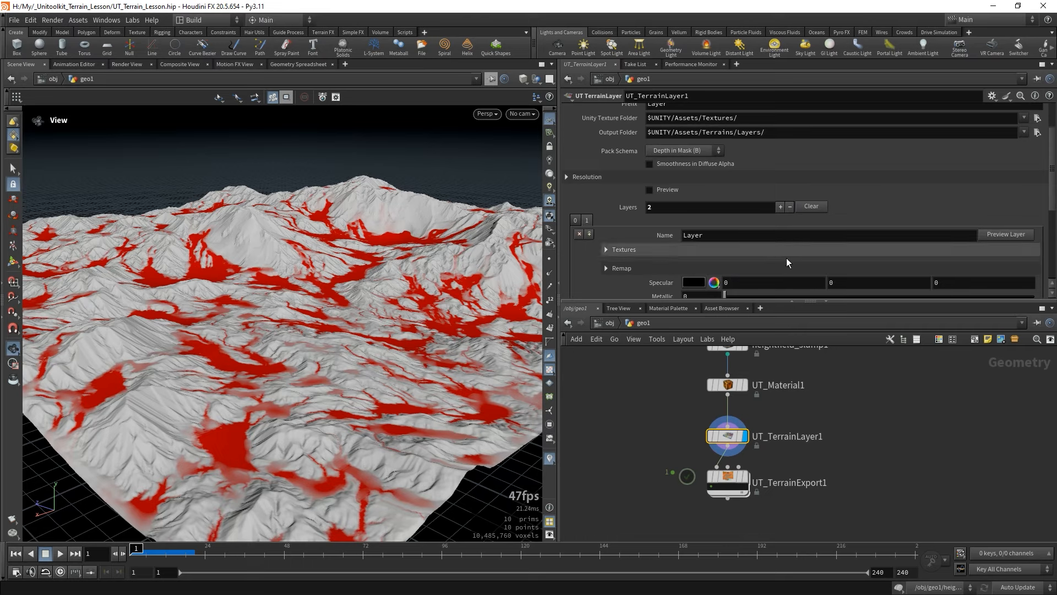
scroll(793, 241, down, 2)
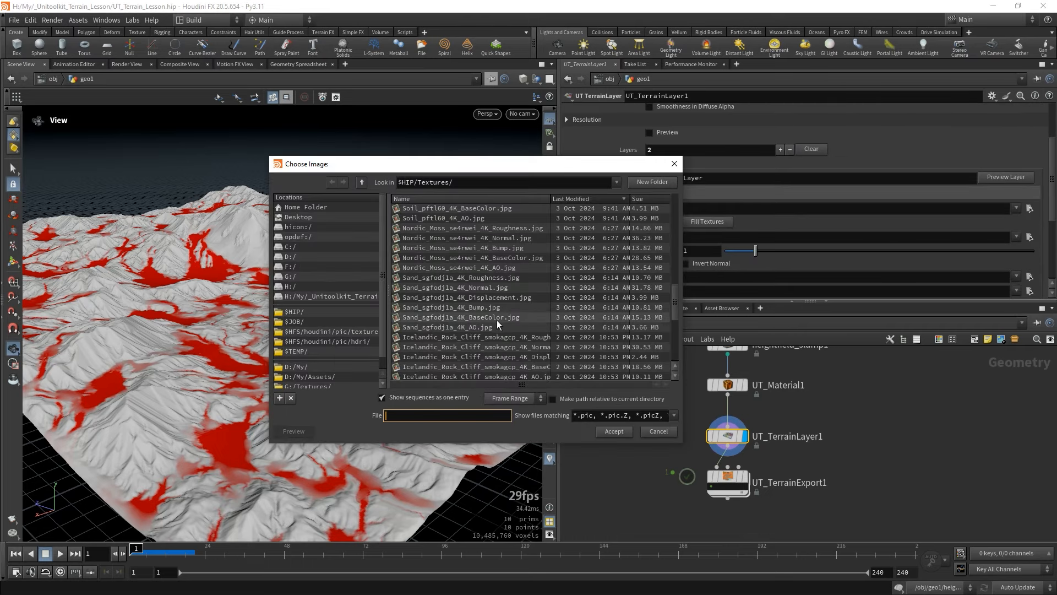
double_click(496, 318)
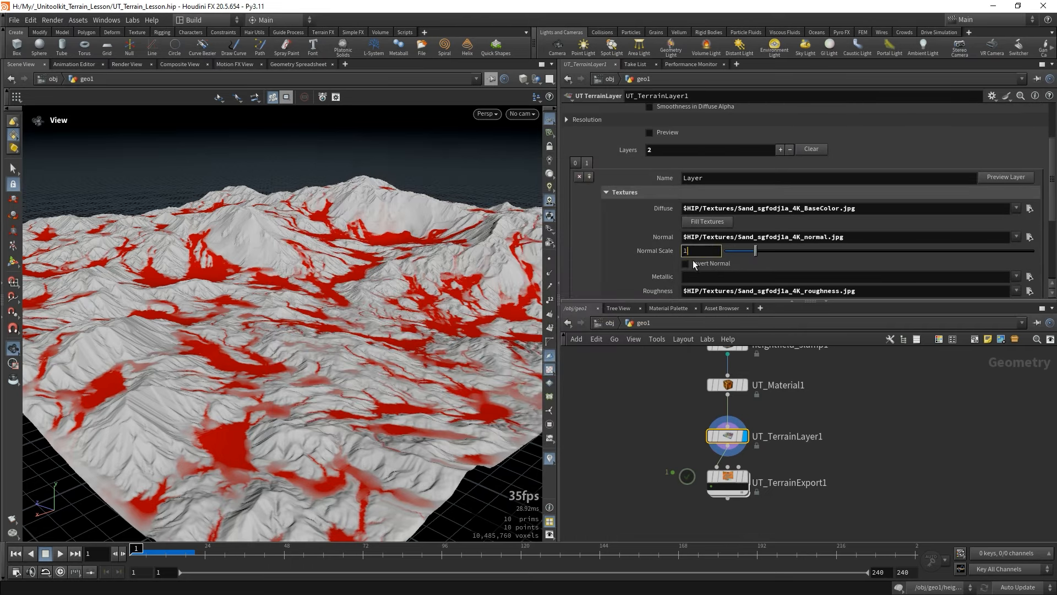
click(692, 262)
double_click(716, 177)
text(Sand)
key(Return)
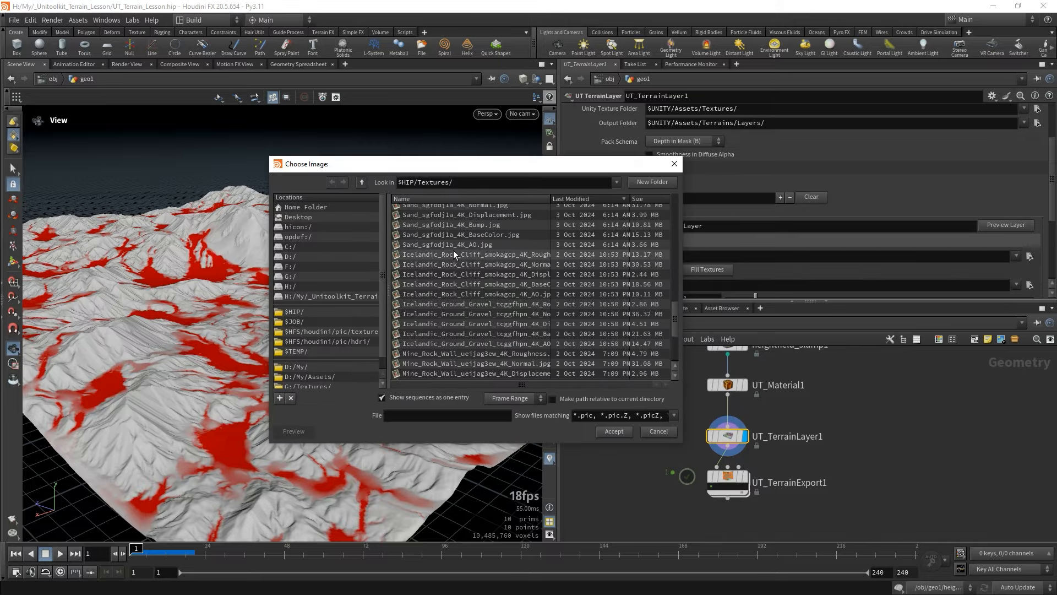
Fill the third layer with the Icelandic_Rock_Cliff_smokagcp_4K texture set, name it Rock_Cliff, and return to the earlier layers.
double_click(516, 283)
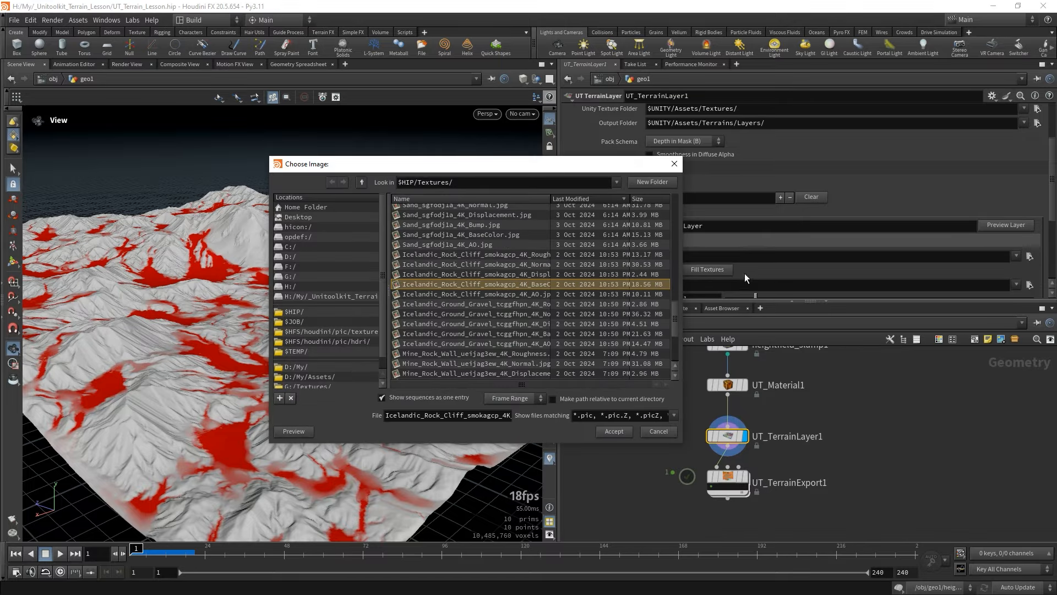
click(689, 272)
scroll(636, 273, down, 2)
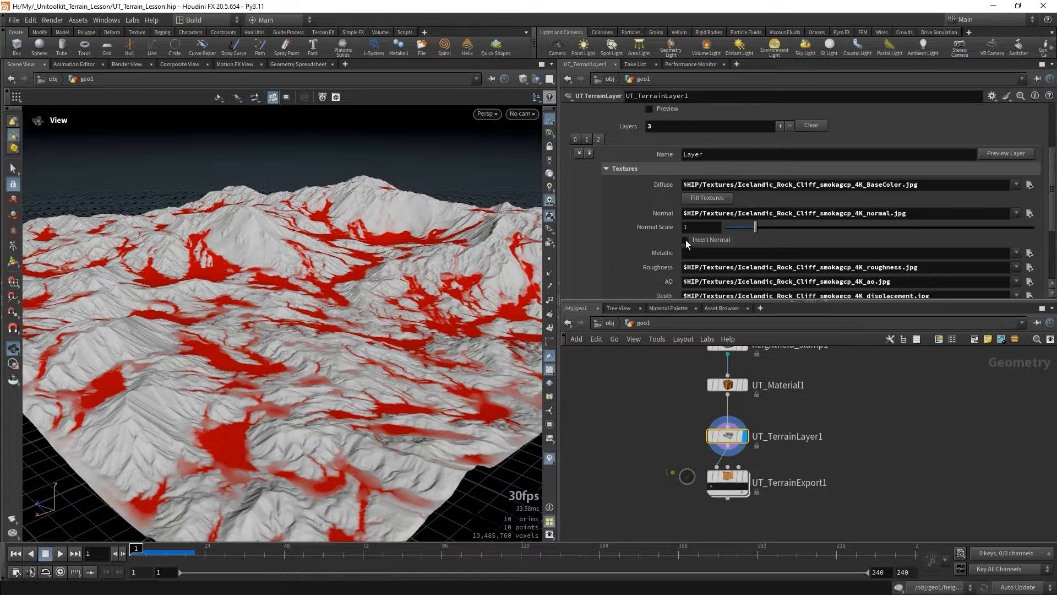
scroll(610, 273, up, 3)
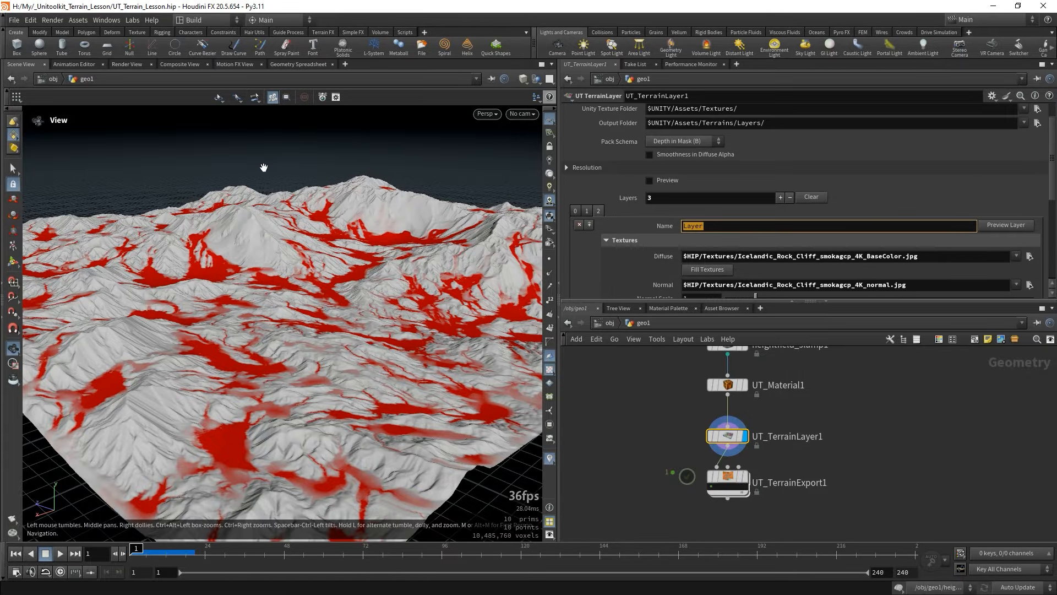
text(Rock_Cliff)
key(Return)
click(590, 157)
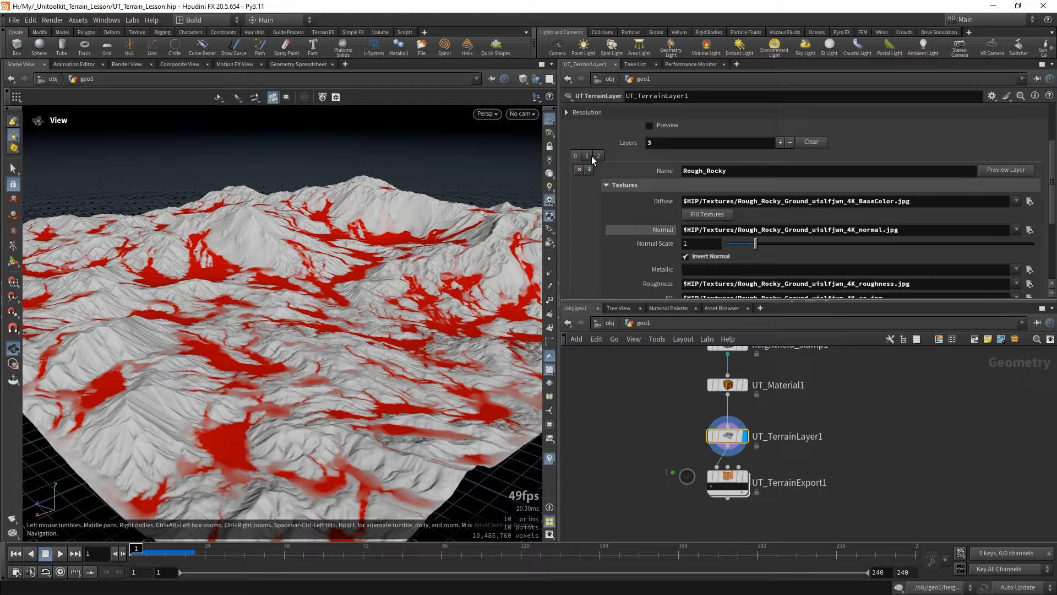
Check the UV Size of the Rough_Rocky layer and set the Sand layer's UV Size to 4 by 4.
scroll(650, 241, down, 4)
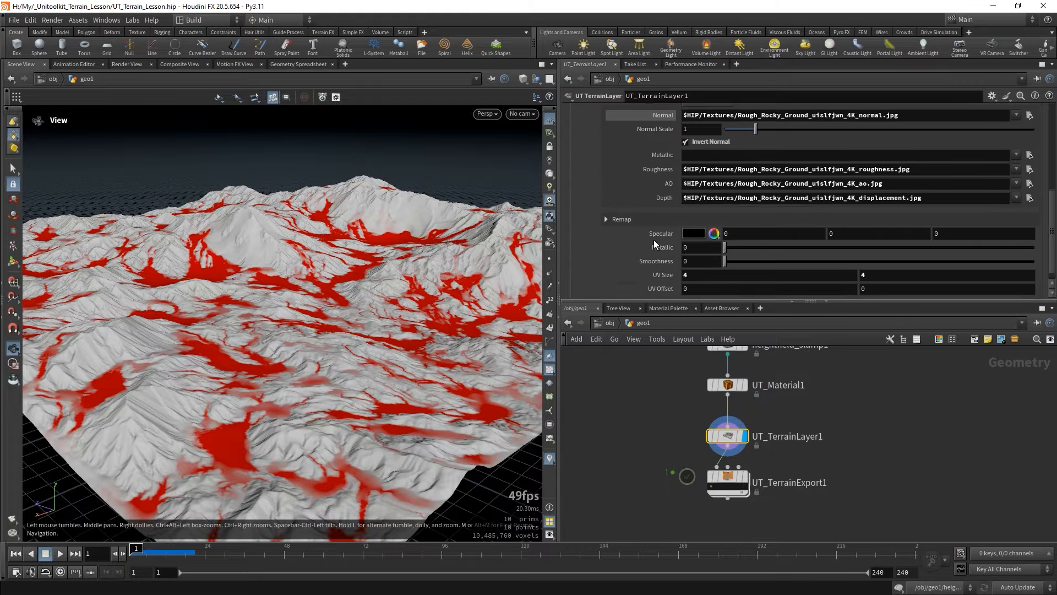
scroll(650, 240, up, 3)
click(594, 131)
scroll(633, 249, down, 3)
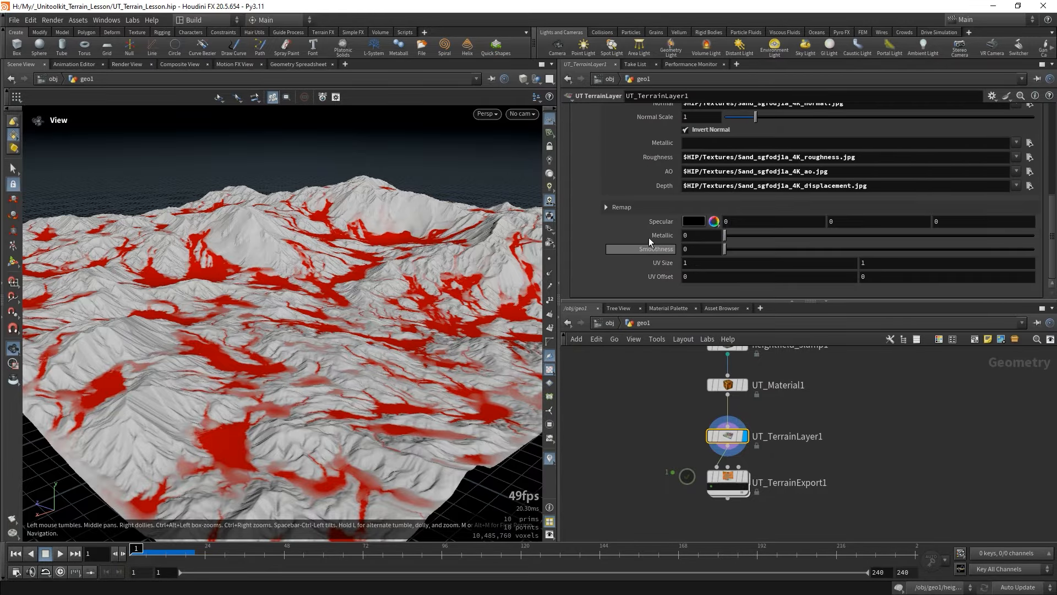
drag(702, 267, 258, 198)
text(4)
key(Tab)
text(4)
key(Return)
Set the UV Size of the Rock_Cliff layer to 16 by 16.
scroll(686, 193, up, 3)
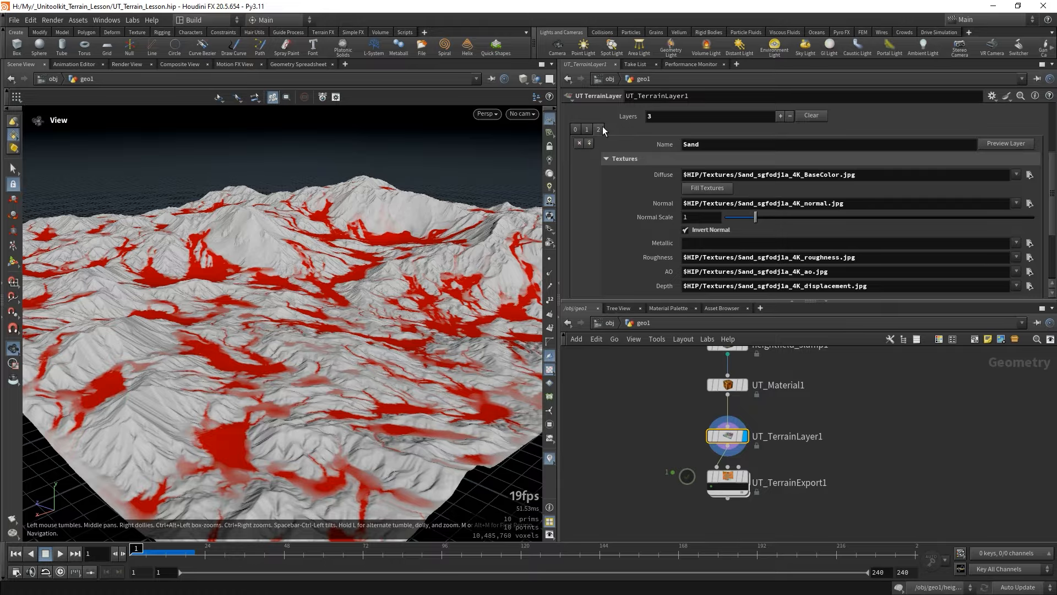
click(603, 127)
scroll(702, 241, down, 3)
click(712, 262)
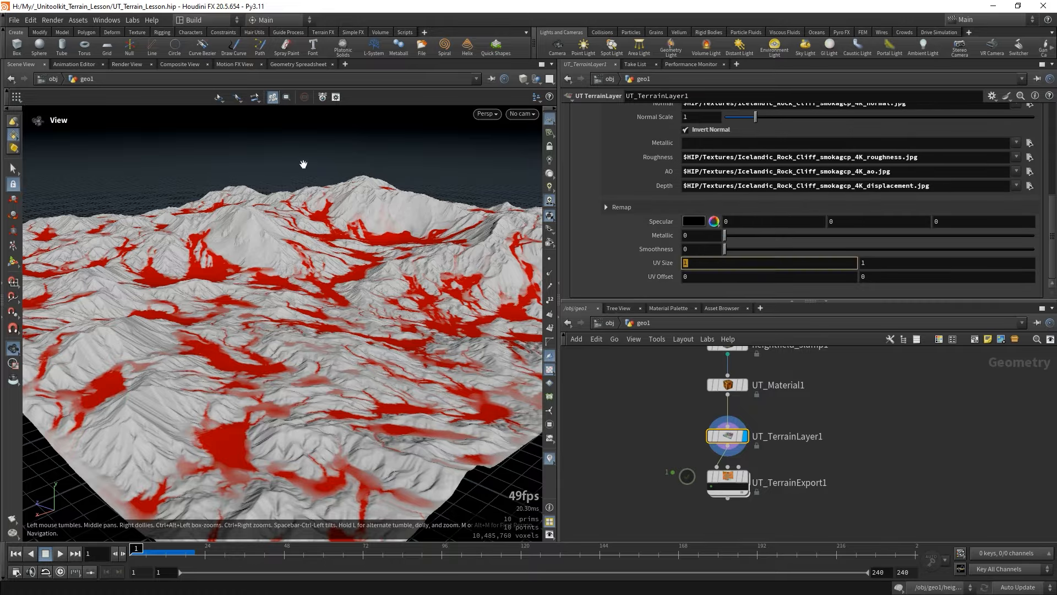
text(16)
key(Tab)
text(16)
key(Return)
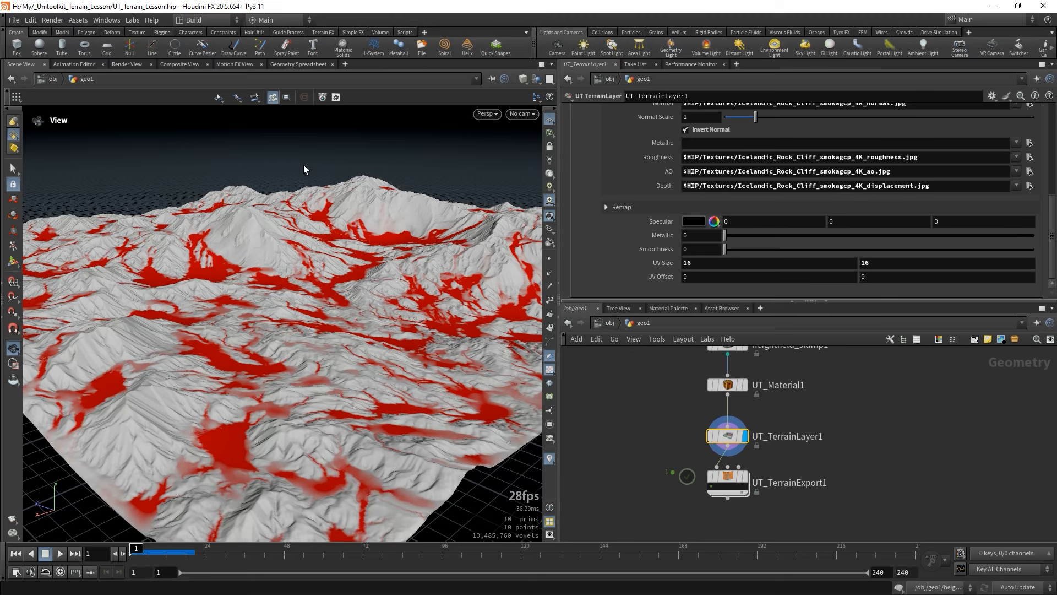
Change the export prefix of the terrain layers to Megascans.
scroll(716, 192, up, 10)
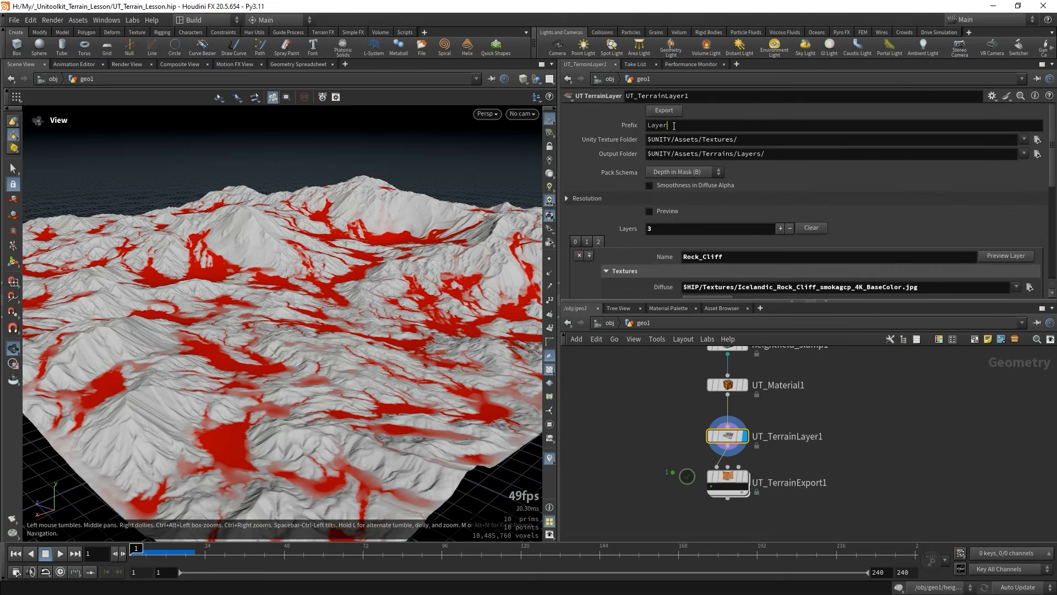
drag(738, 126, 215, 98)
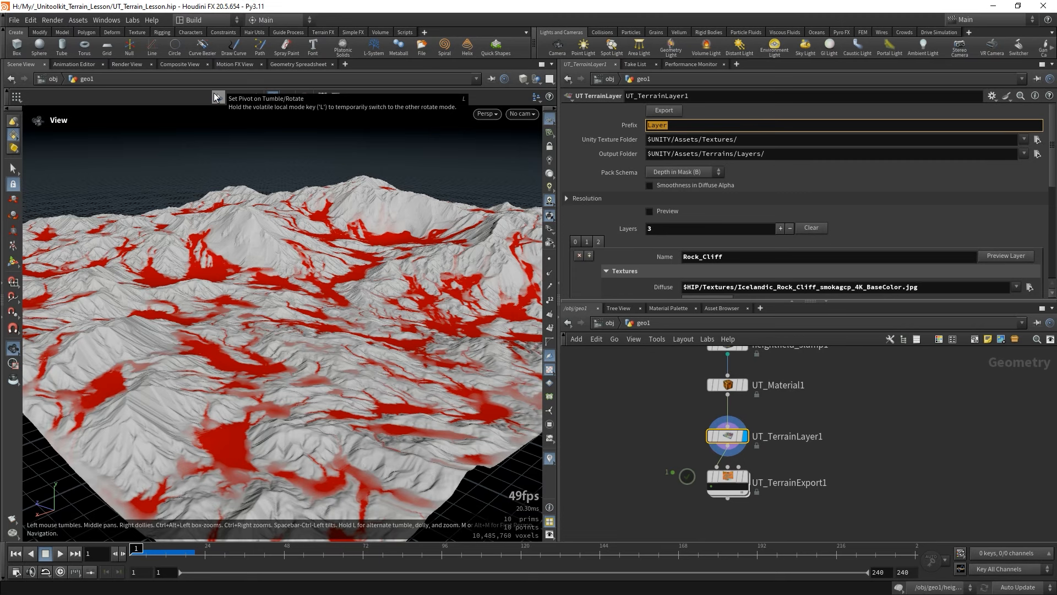
text(Megascans)
key(Return)
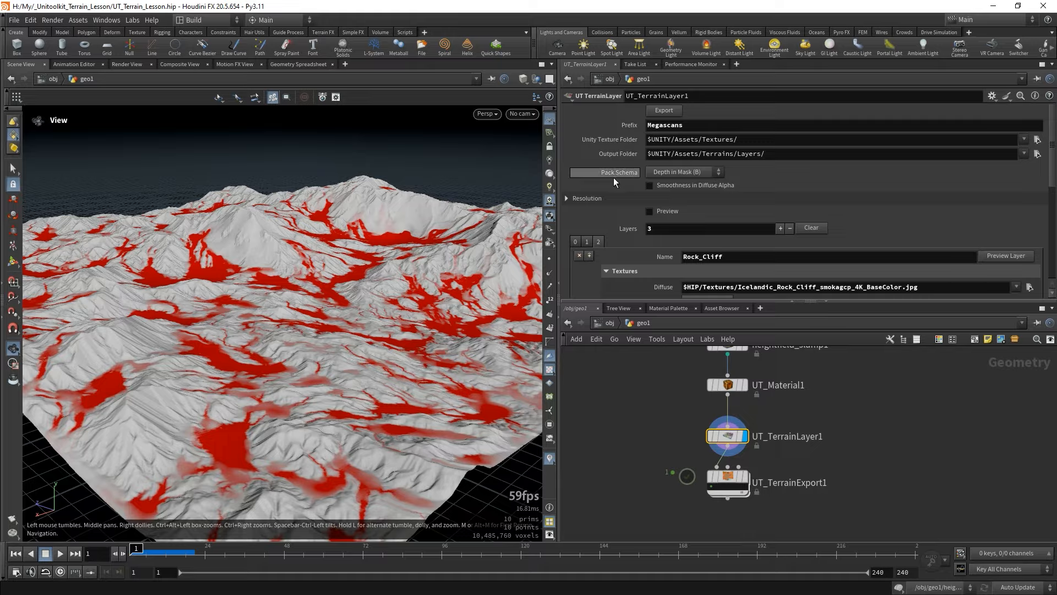
Review the Pack Schema choices, keeping Depth in Mask (B), and look over the maximum texture resolutions.
click(695, 172)
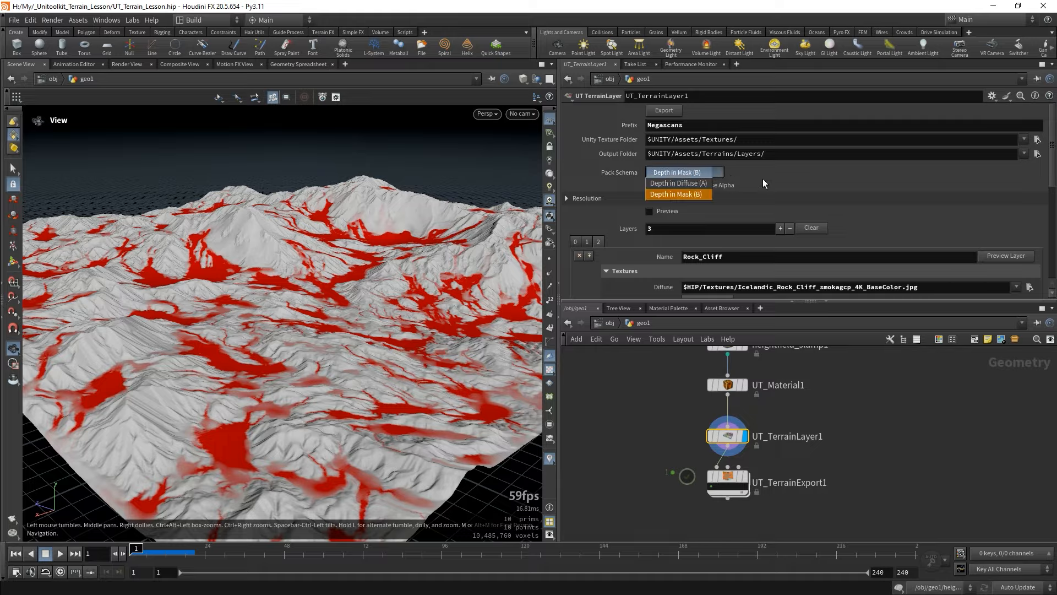
click(686, 193)
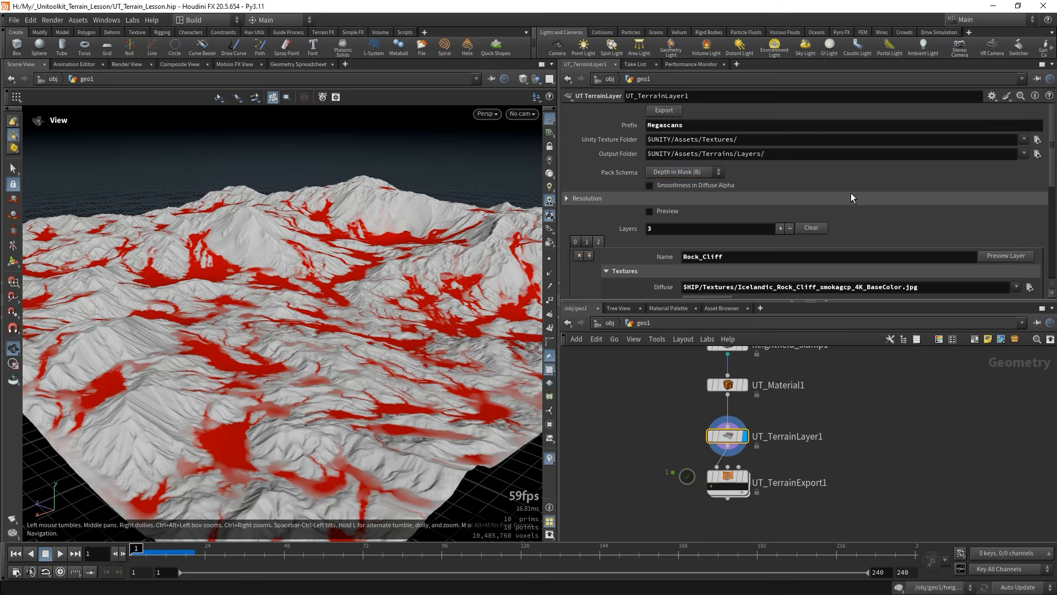
click(713, 172)
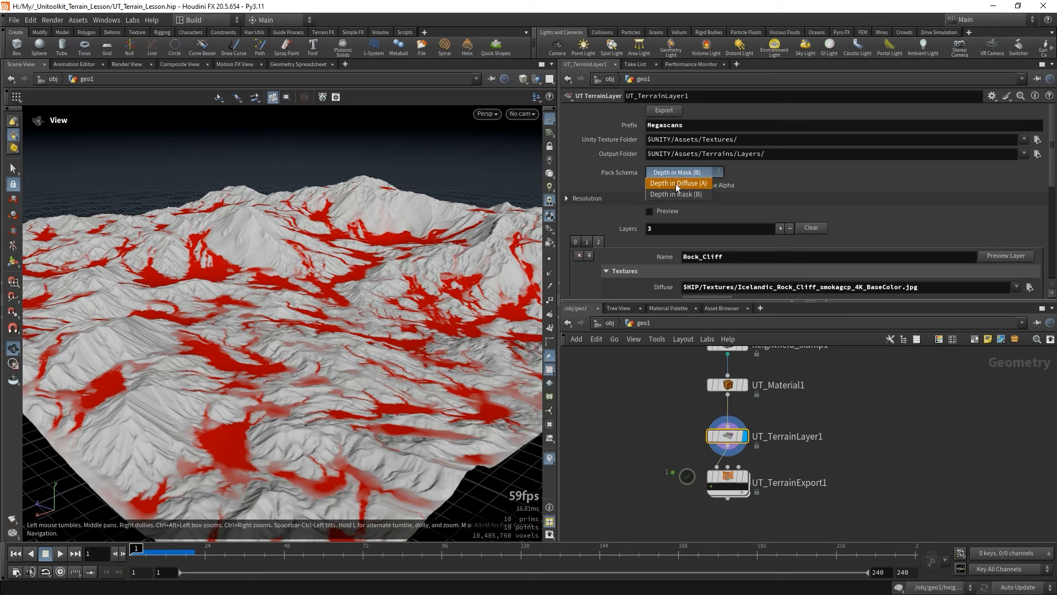
click(777, 174)
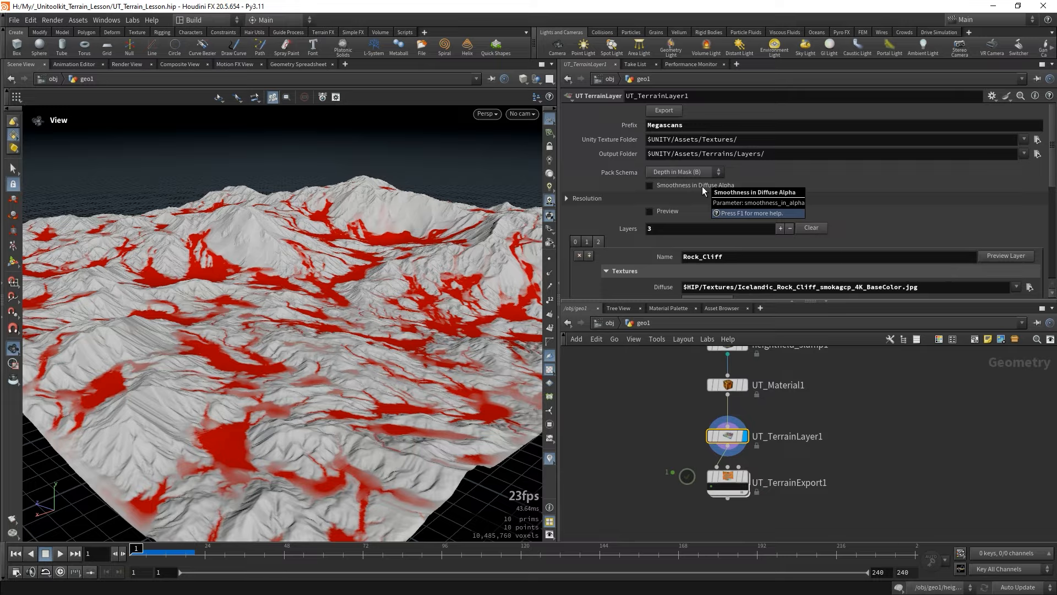
click(566, 199)
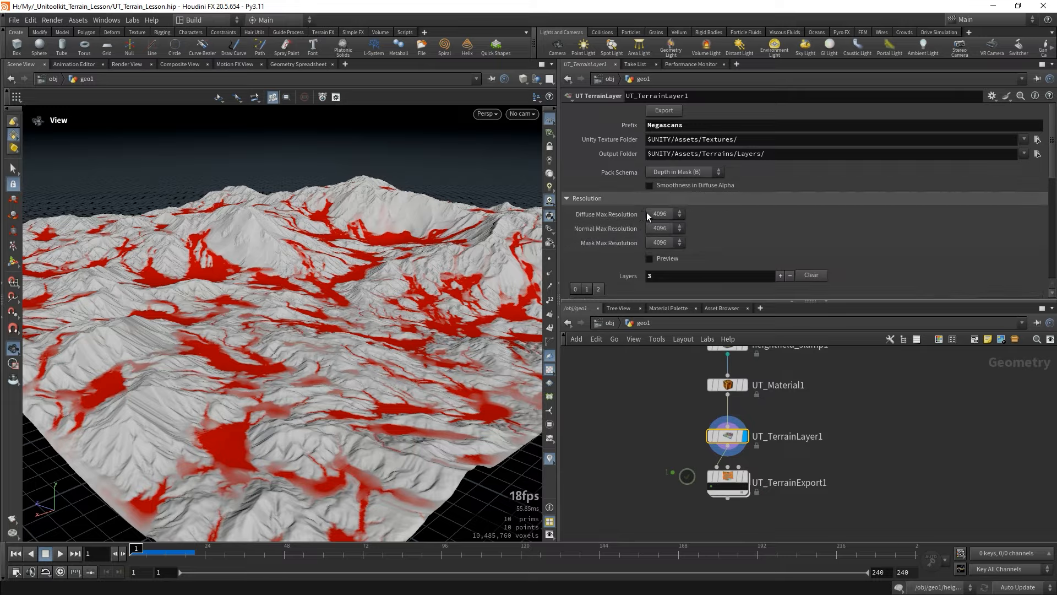
click(567, 198)
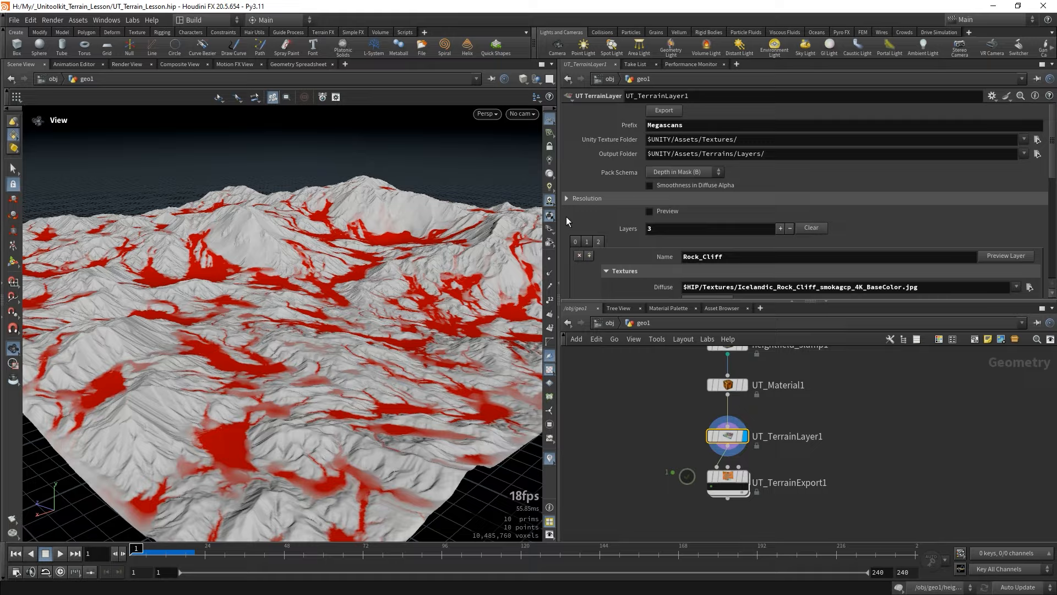
Enable the terrain layer preview and inspect its mesh in wireframe and shaded display.
click(650, 211)
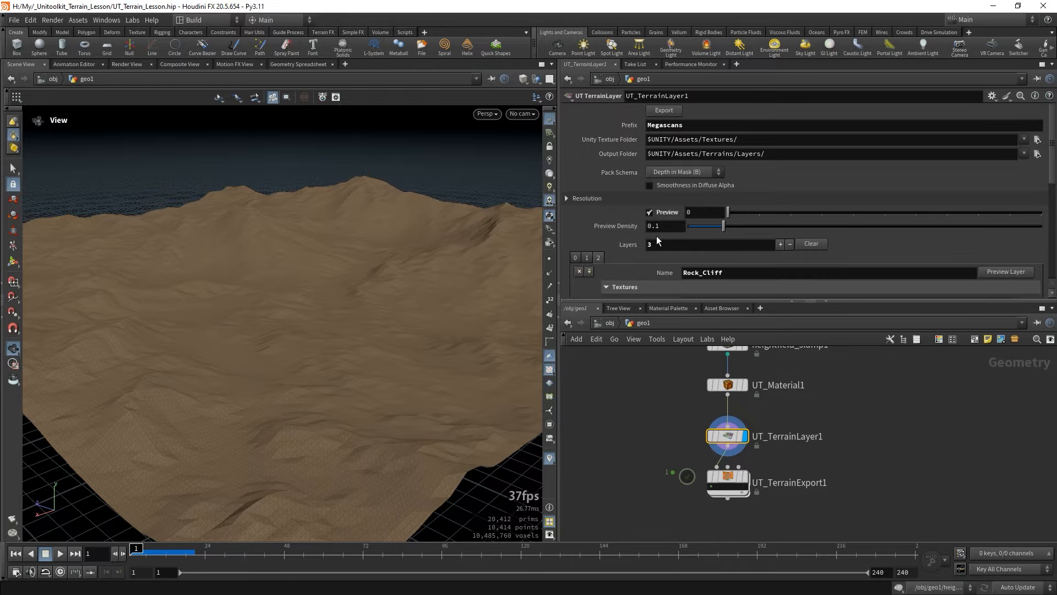
scroll(510, 331, up, 5)
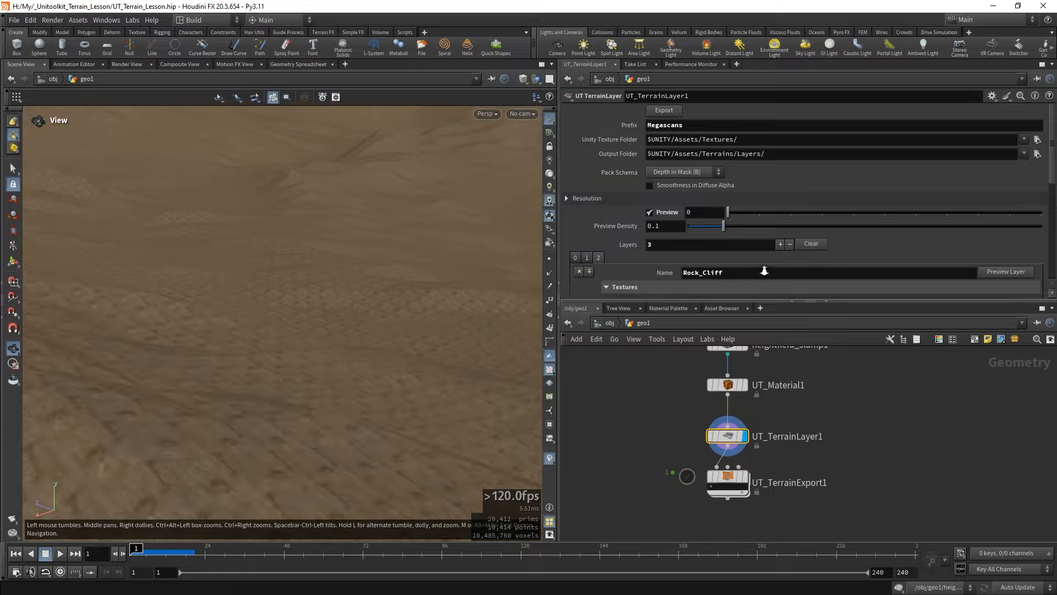
key(w)
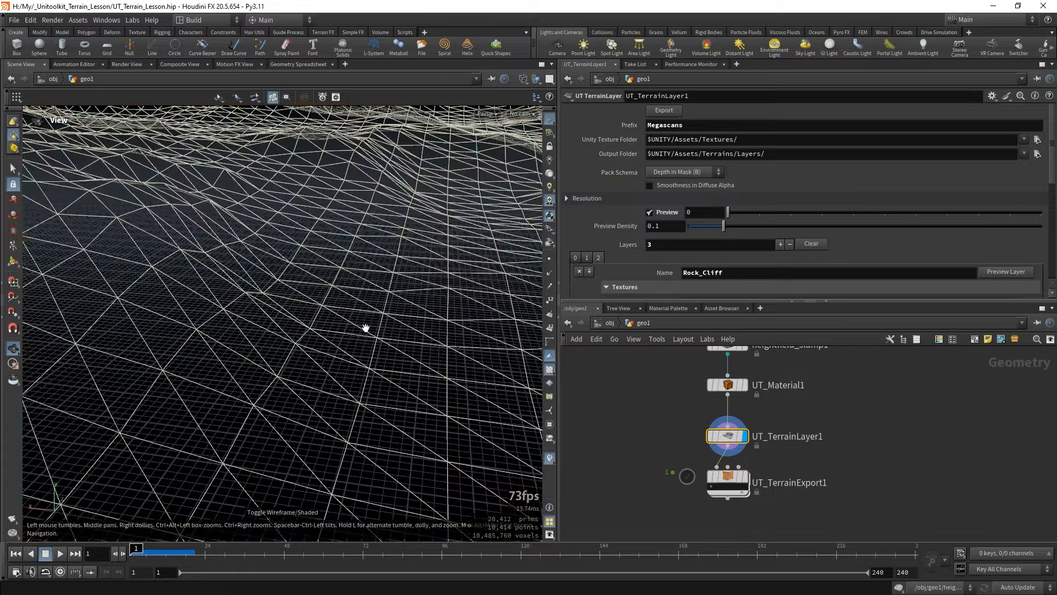
key(w)
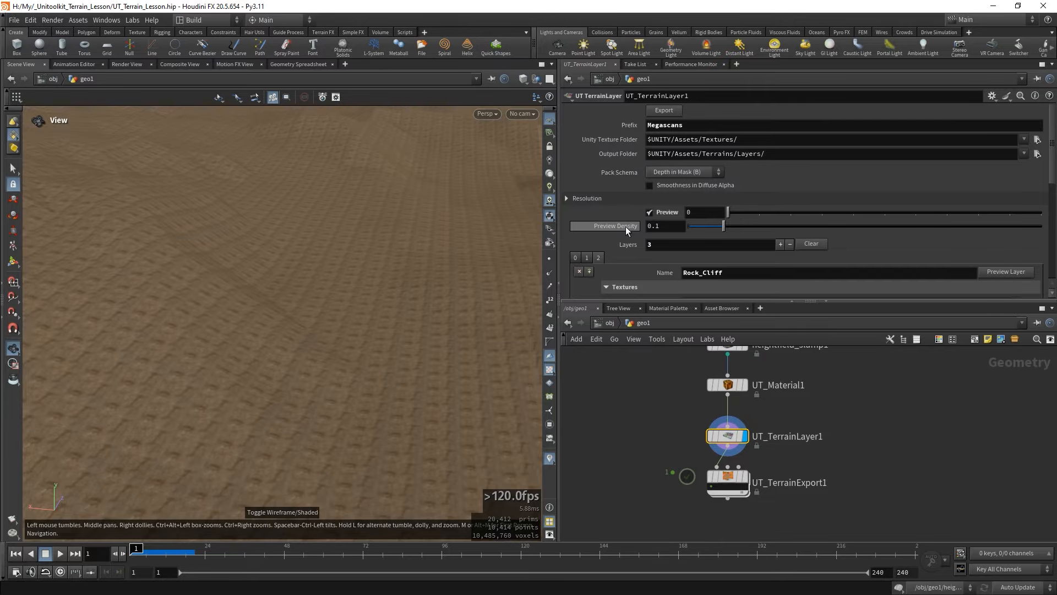
scroll(394, 243, down, 1)
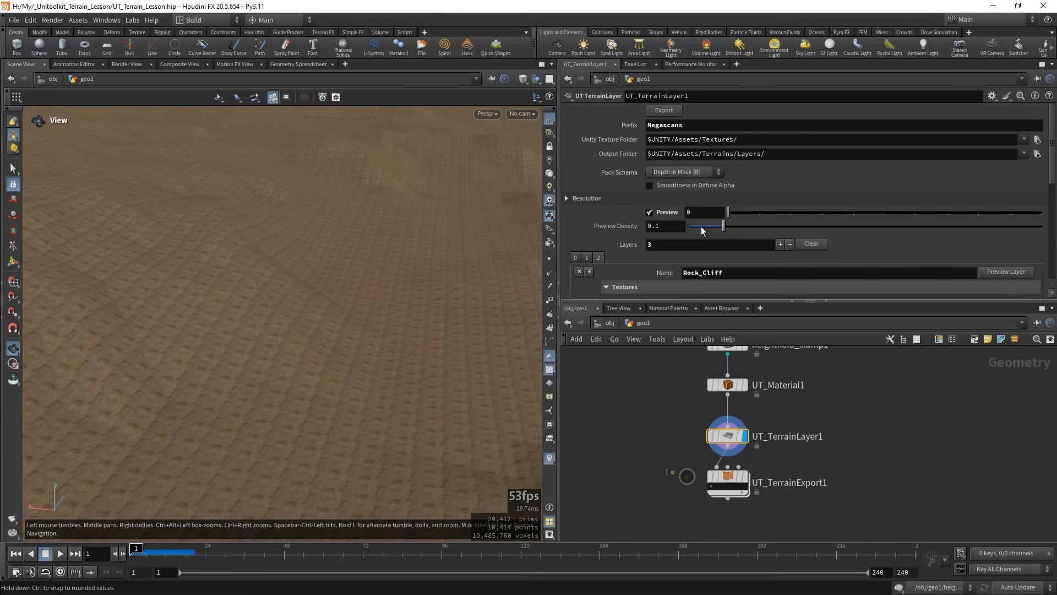
Lower the Preview Density to 0.028 and check the coarser mesh in wireframe.
drag(702, 226, 698, 227)
key(shift+w)
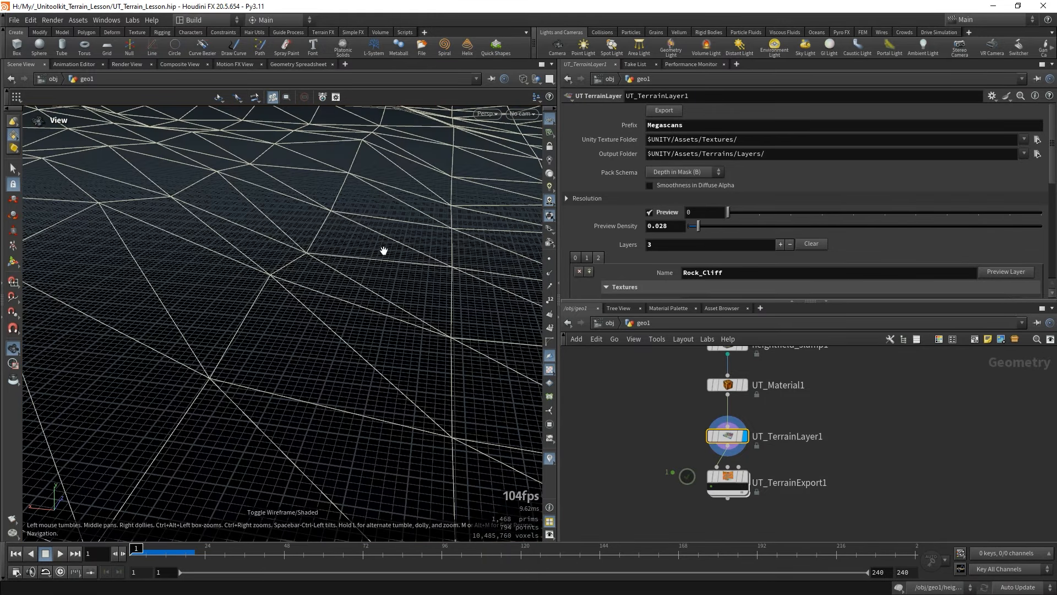
key(shift+w)
Switch the terrain preview to layer 1 and on to layer 2 to compare their textures.
mouse_move(355, 270)
mouse_down()
mouse_move(302, 271)
mouse_move(405, 316)
mouse_move(379, 318)
mouse_move(420, 357)
mouse_move(411, 344)
mouse_move(426, 335)
mouse_up()
click(757, 218)
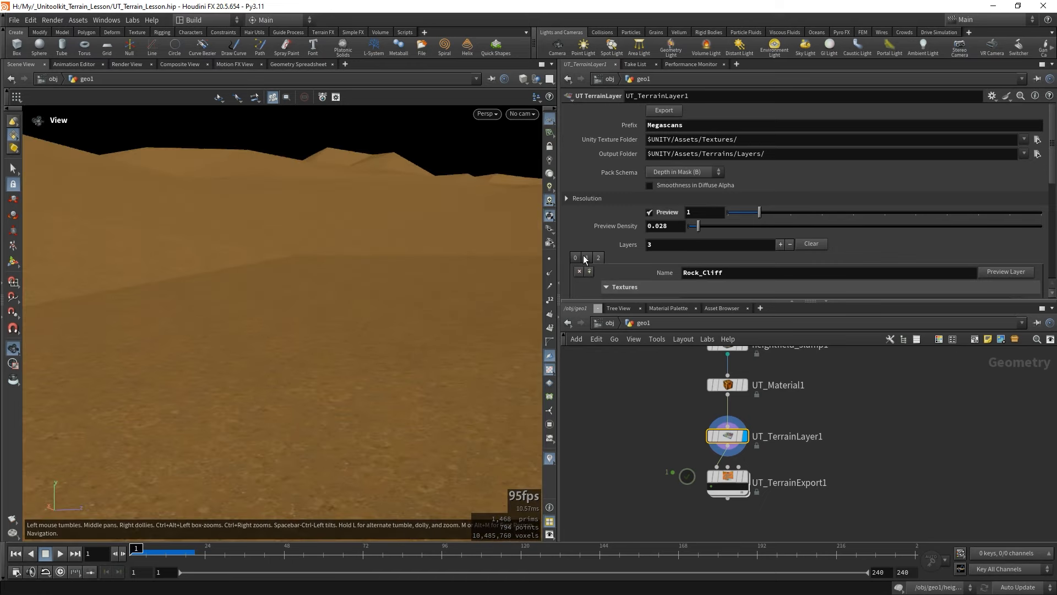
drag(779, 218, 791, 215)
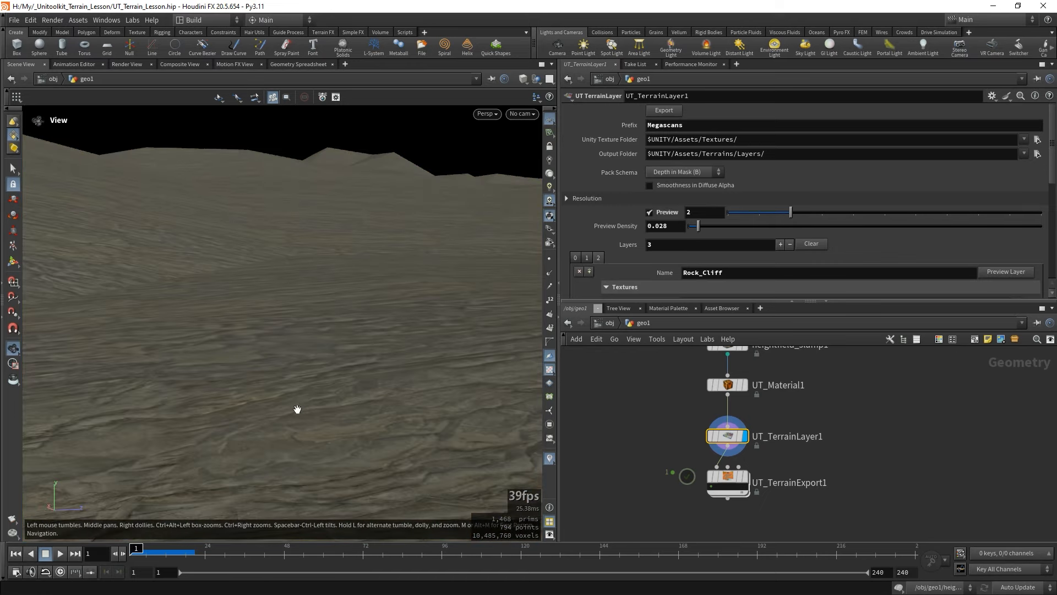
Preview the Sand layer from its own layer settings and inspect its texture up close on the terrain.
scroll(766, 253, down, 3)
click(575, 187)
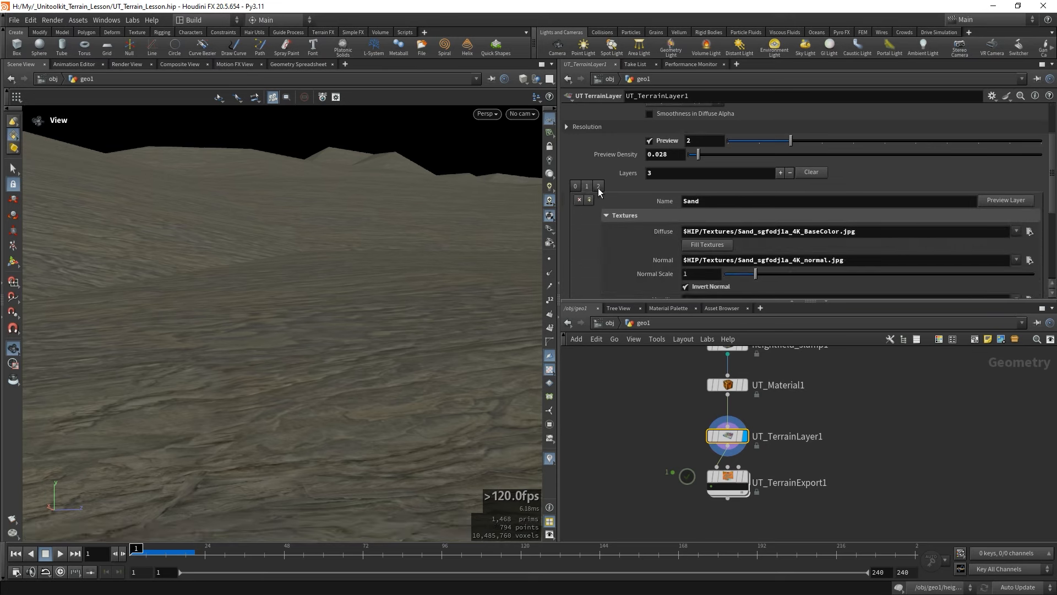
click(998, 199)
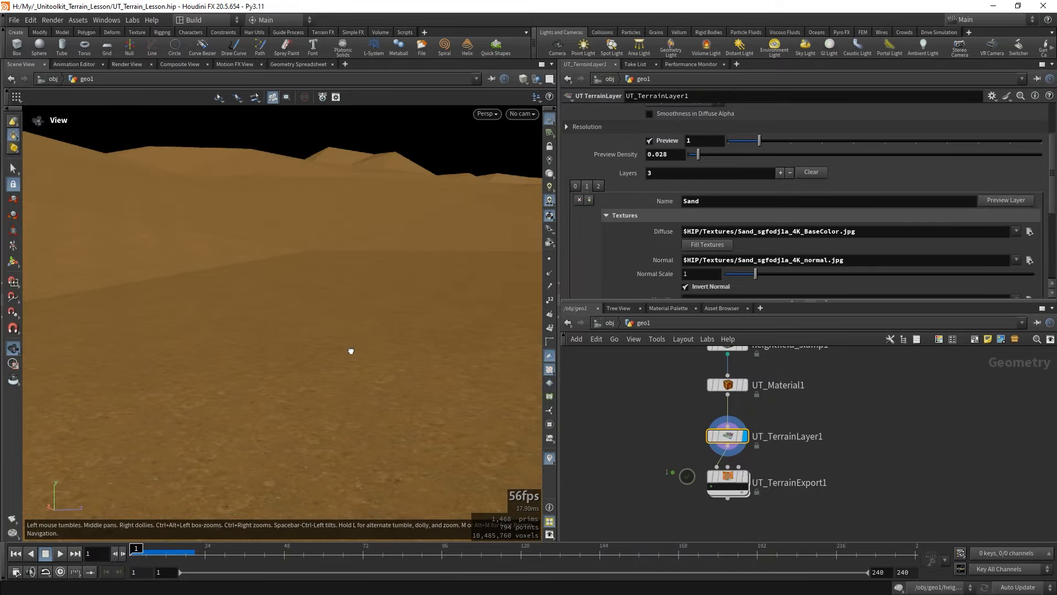
scroll(296, 338, up, 5)
drag(296, 338, 504, 371)
scroll(619, 174, up, 3)
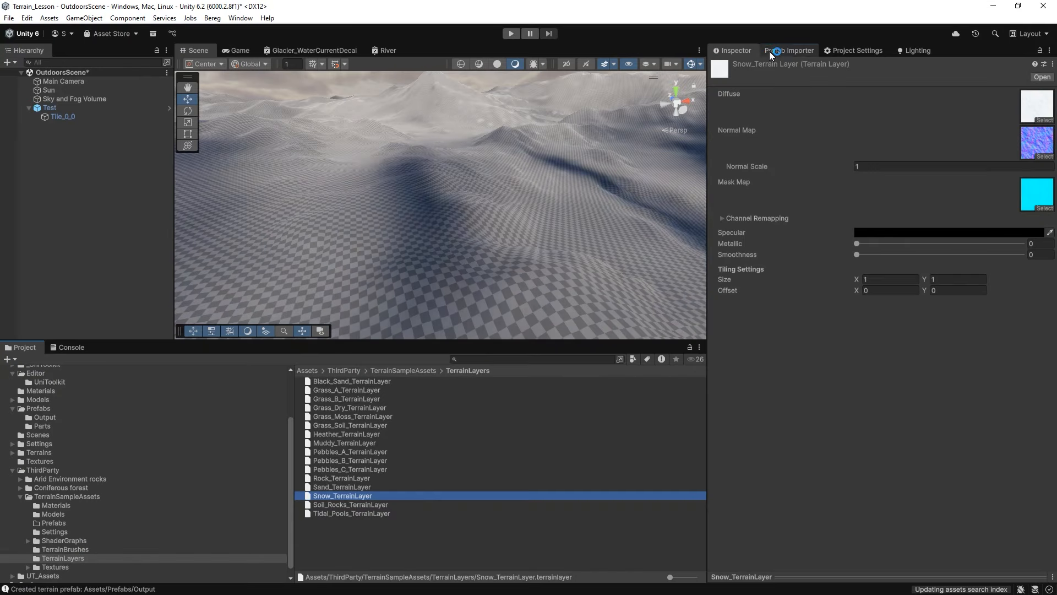
Switch to Unity, create the terrain layers with the Prefab Importer, and show the contents of Assets/Terrains/Layers.
click(773, 51)
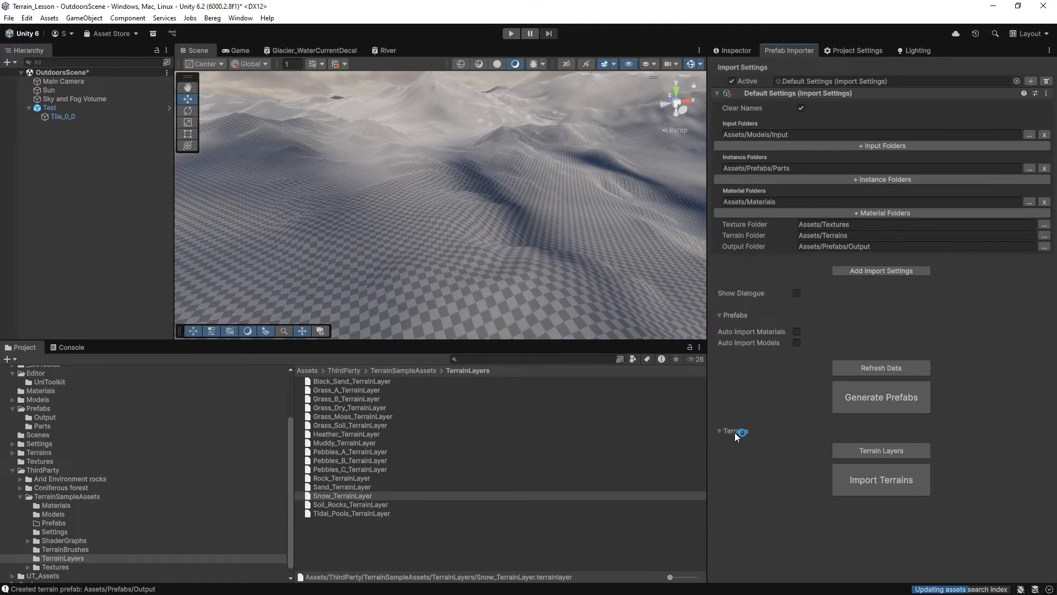
click(881, 450)
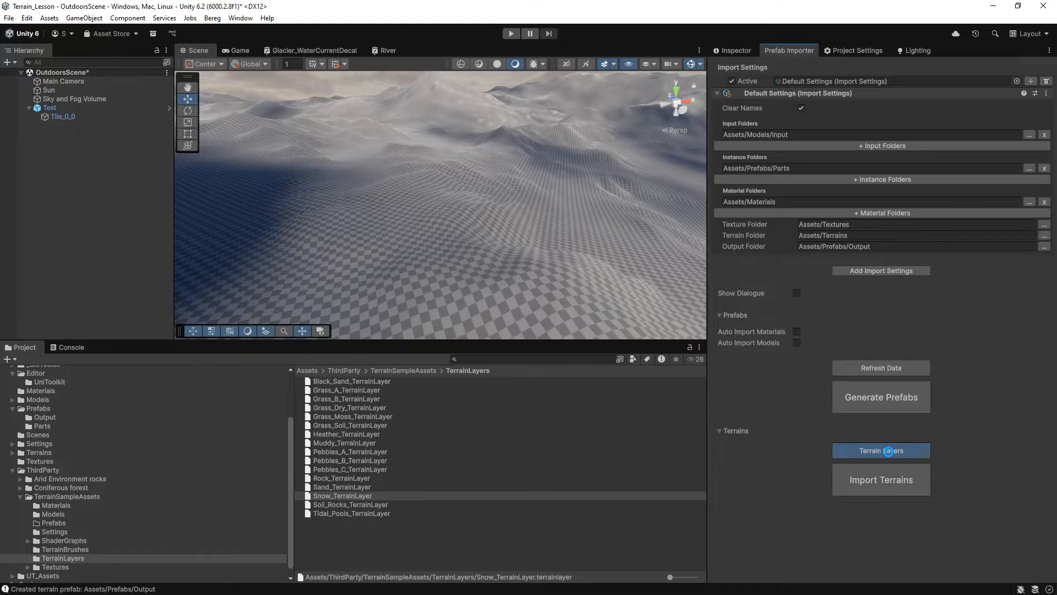
click(12, 452)
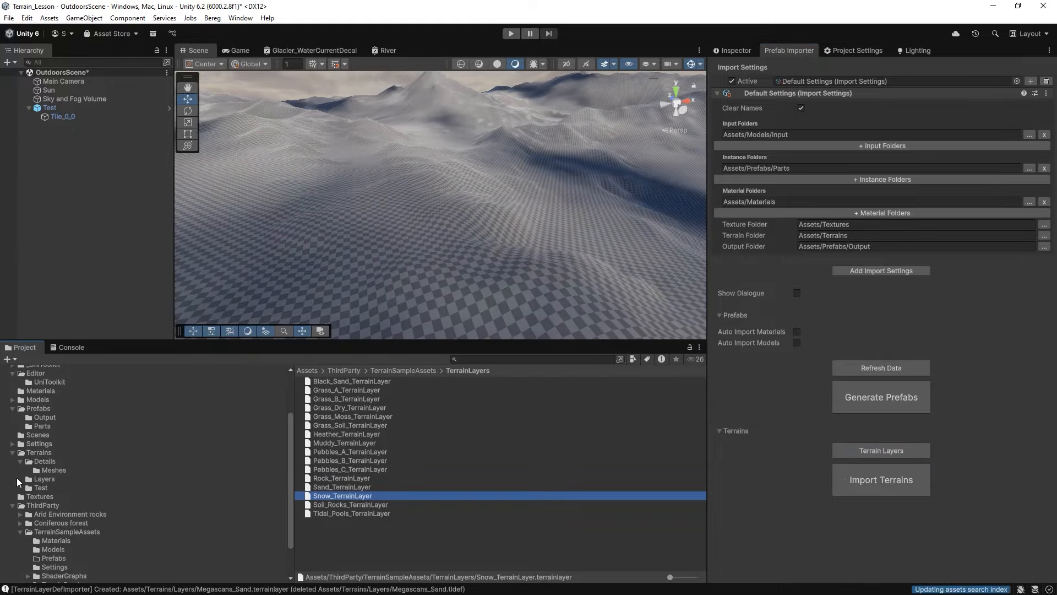
click(34, 479)
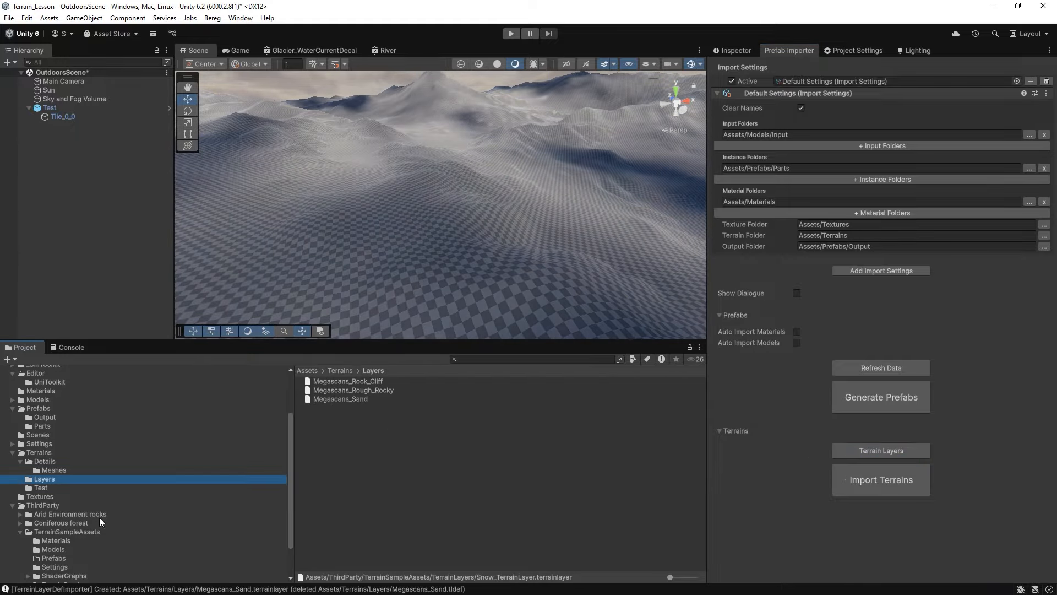
Inspect the texture maps and tiling settings of the Megascans_Rock_Cliff, Megascans_Rough_Rocky and Megascans_Sand terrain layers.
click(361, 382)
click(735, 50)
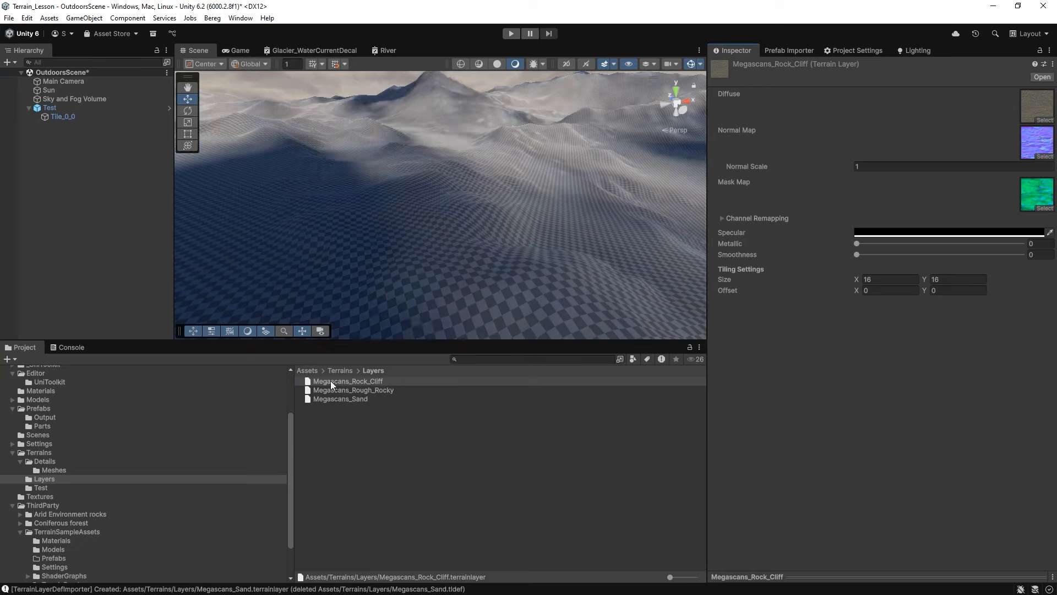
click(357, 381)
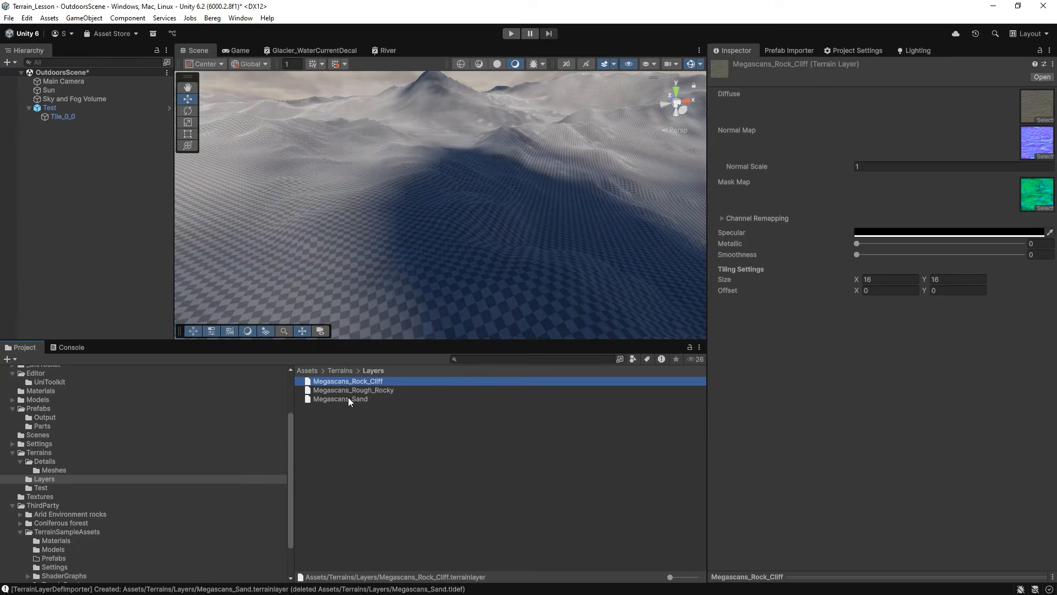
click(361, 391)
click(352, 401)
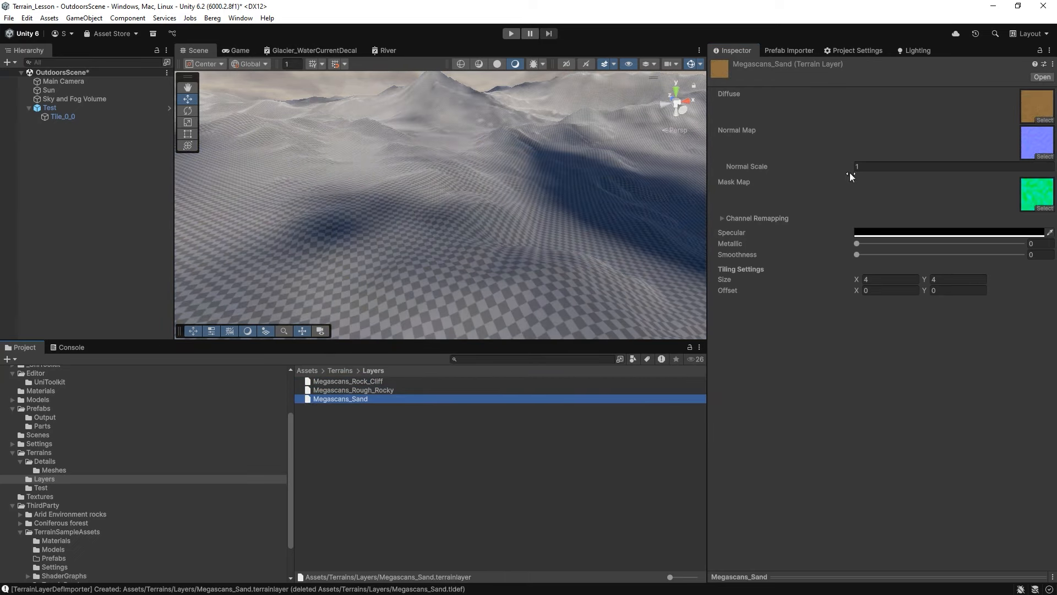
key(Up)
key(Up)
key(Down)
key(Down)
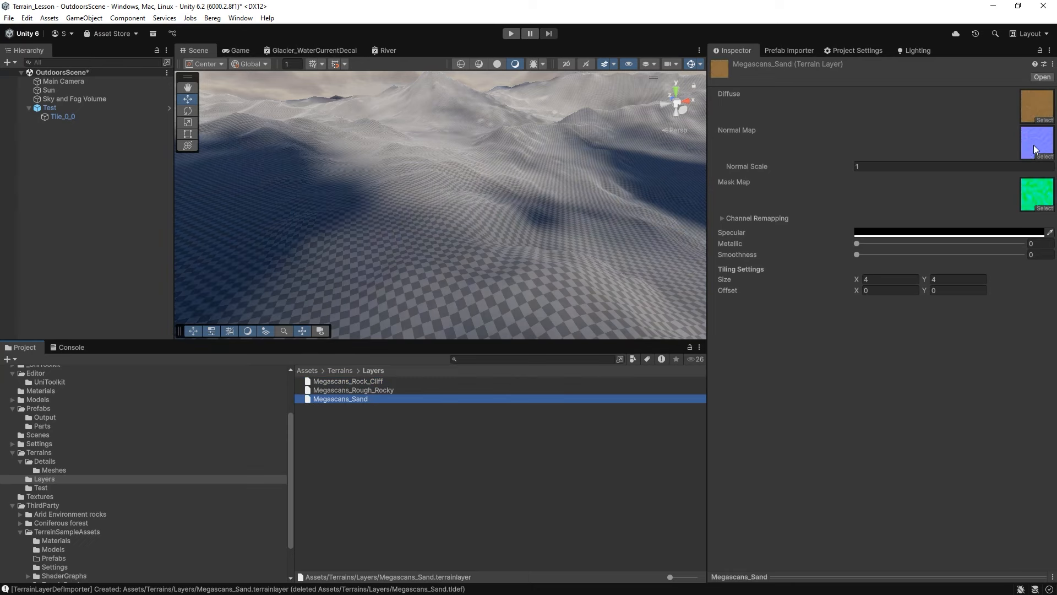
key(Up)
key(Down)
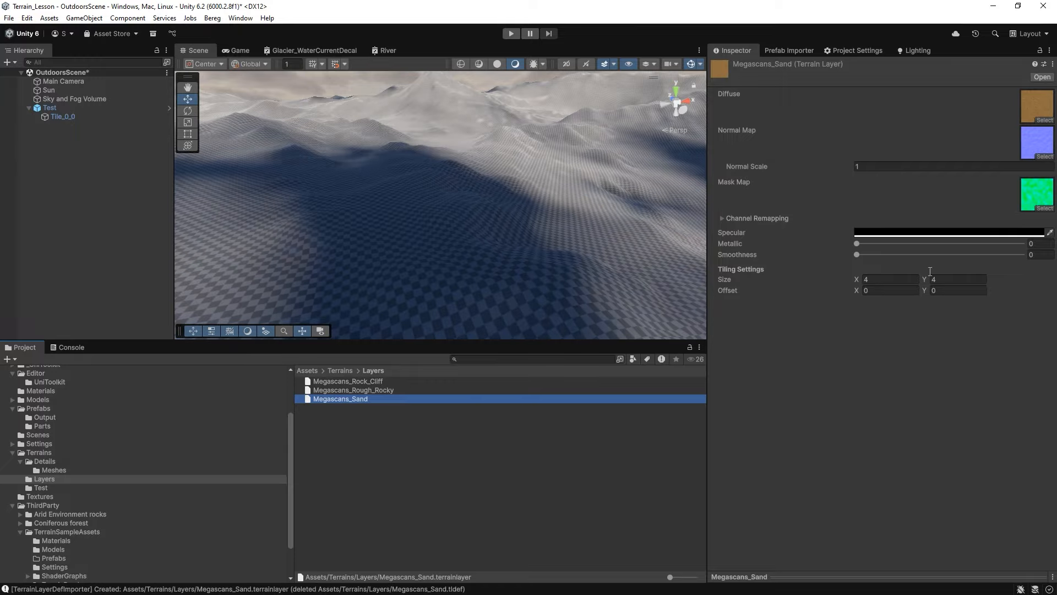
key(Up)
key(Down)
Switch to Houdini and examine the full list of grid volumes in the UT_TerrainLayer1 node's info.
key(alt+Tab)
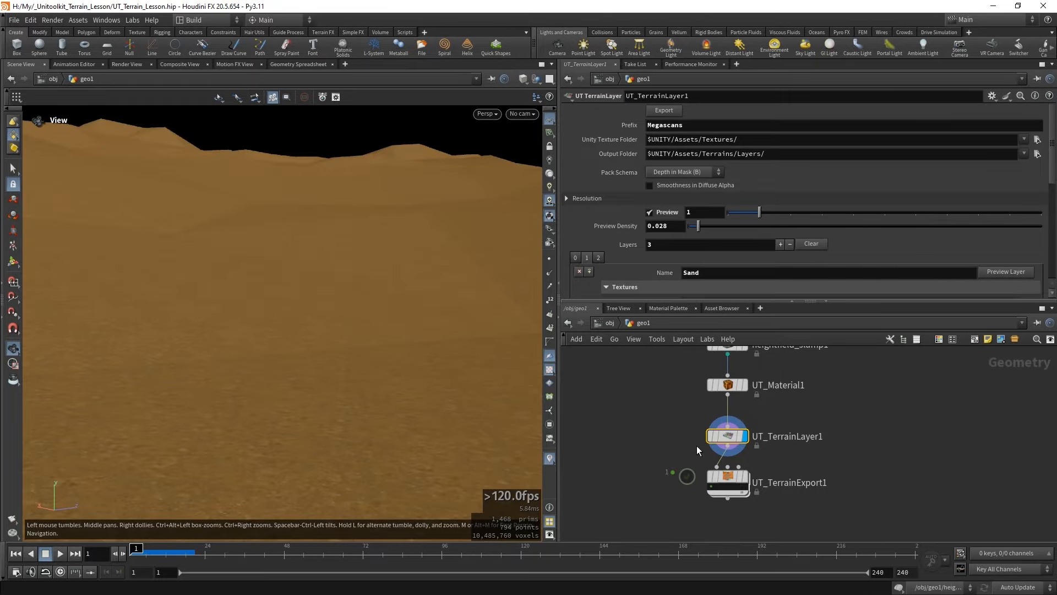
drag(237, 344, 142, 351)
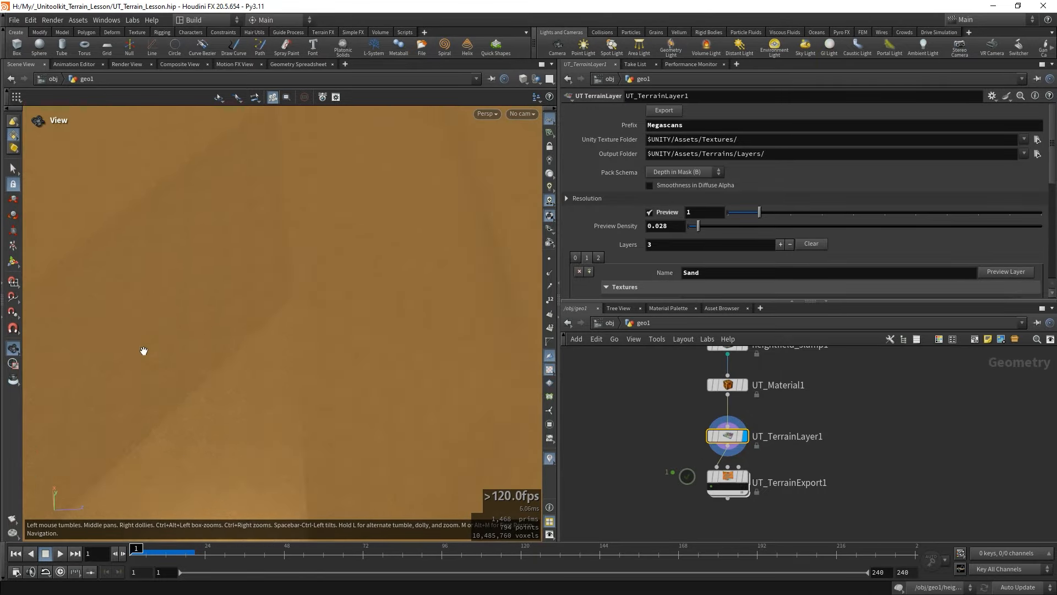
middle_click(730, 435)
drag(731, 91, 561, 25)
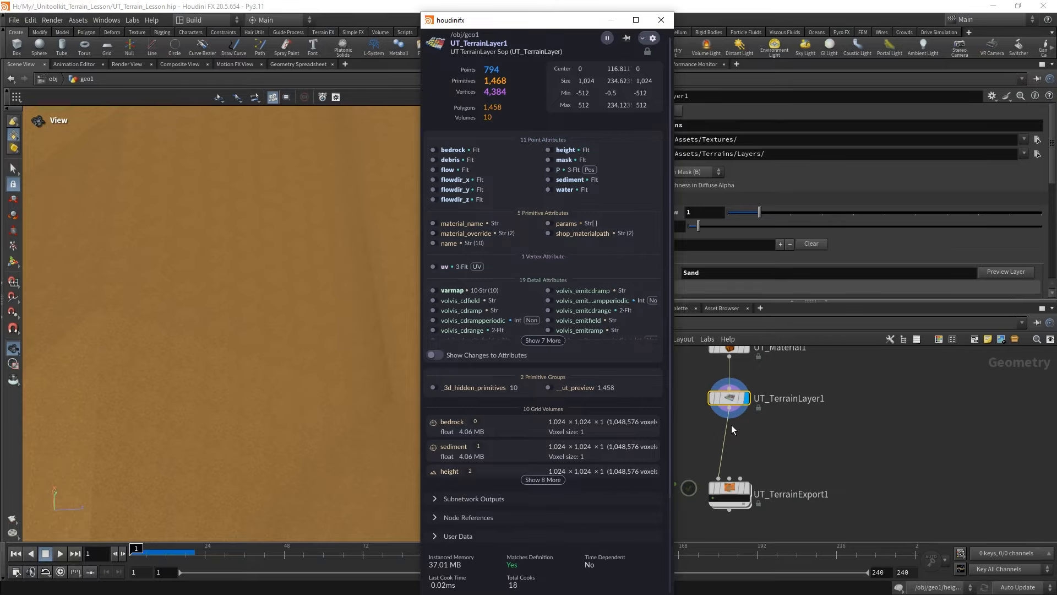
scroll(553, 381, down, 3)
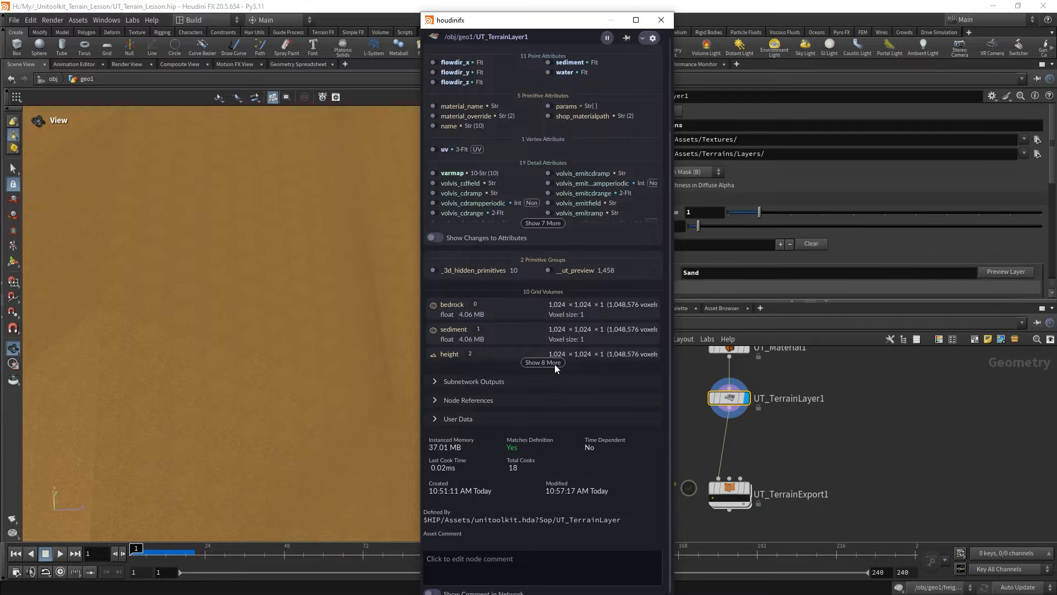
click(554, 365)
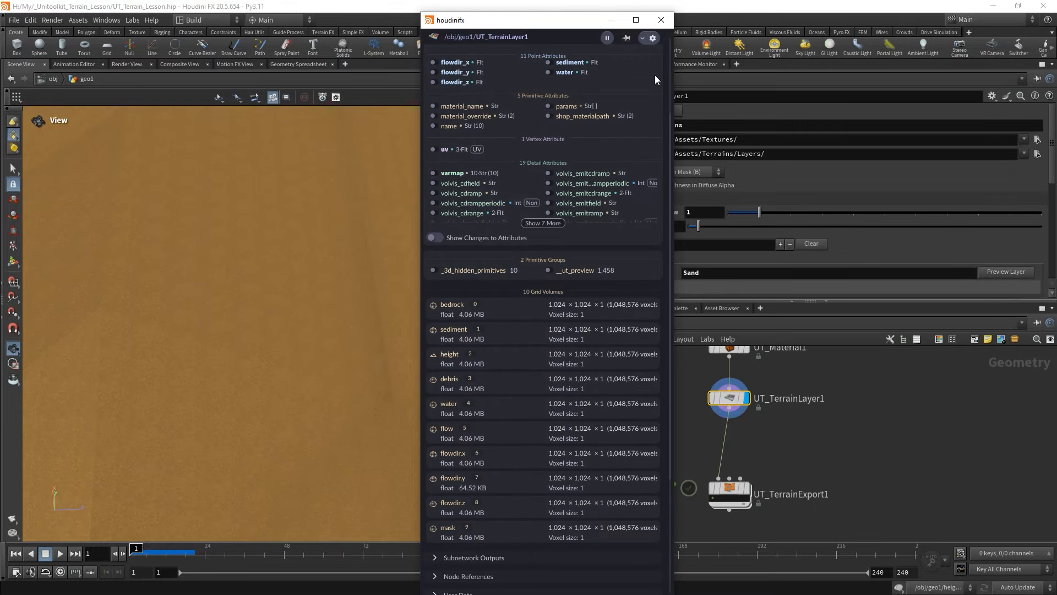
click(661, 20)
Insert a Blast node between heightfield_slump1 and UT_Material1.
key(Tab)
text(bl)
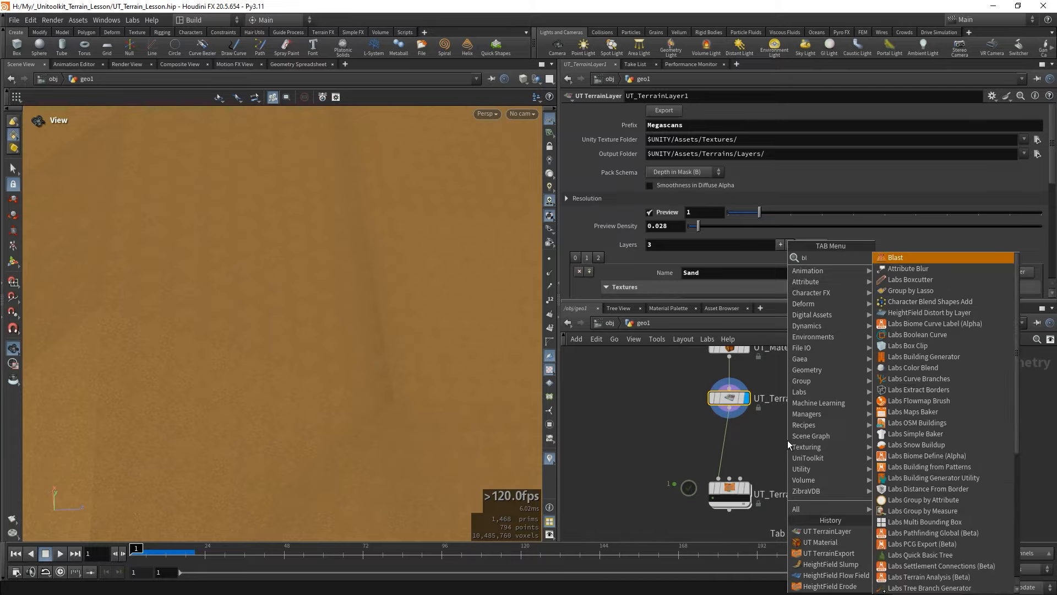
text(ast)
key(Return)
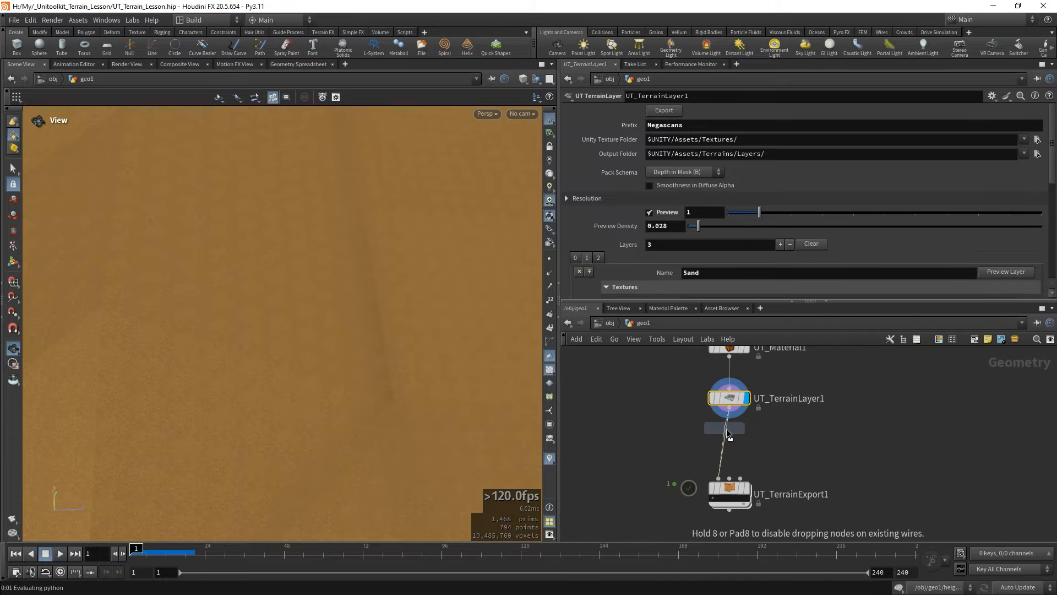
middle_drag(818, 415, 824, 505)
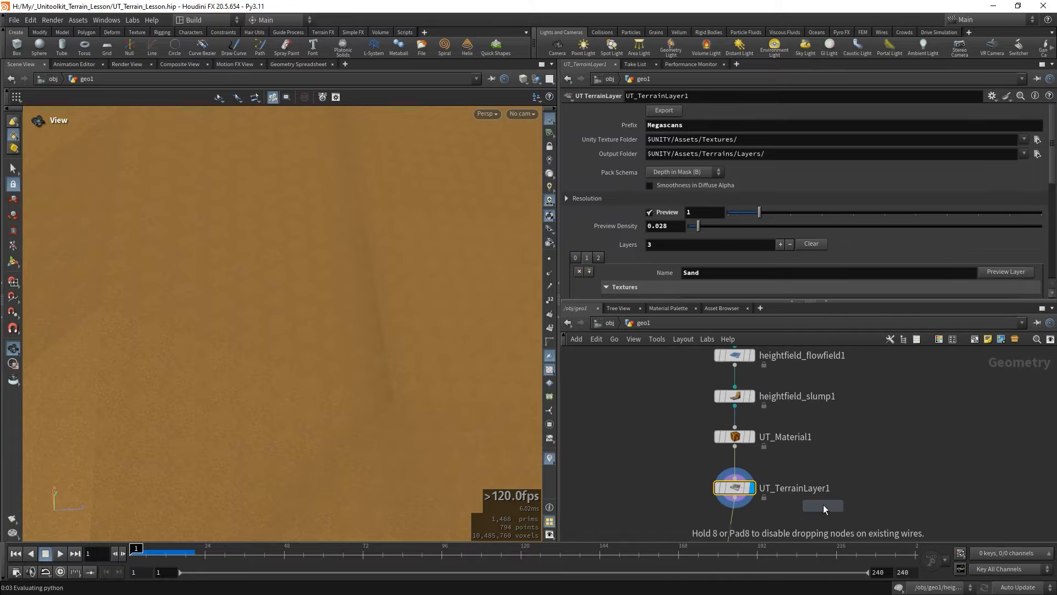
click(734, 430)
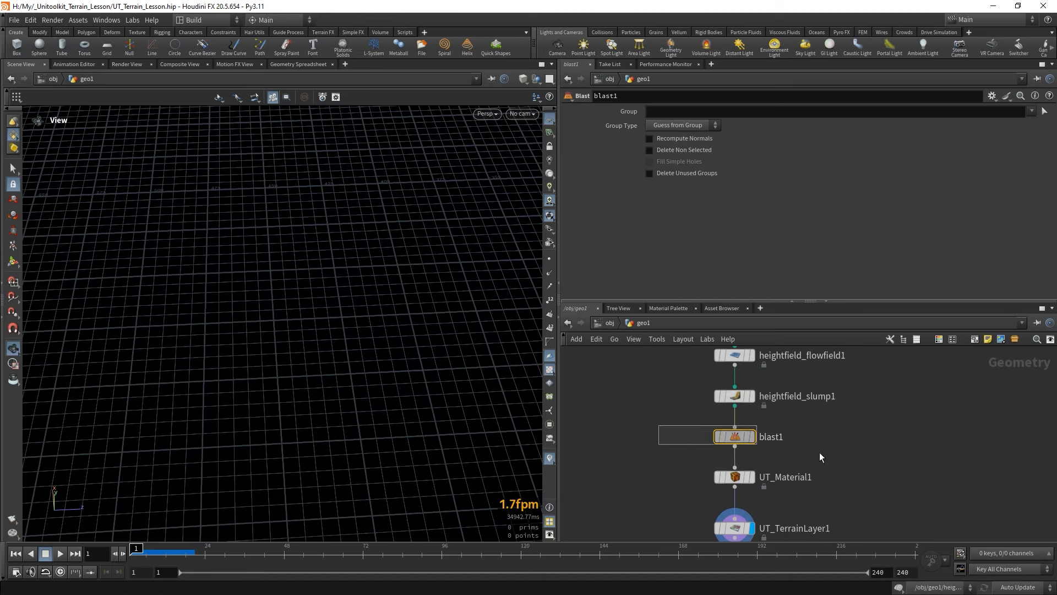
Add the bedrock, debris and flow layers to the Blast node's group.
click(1031, 111)
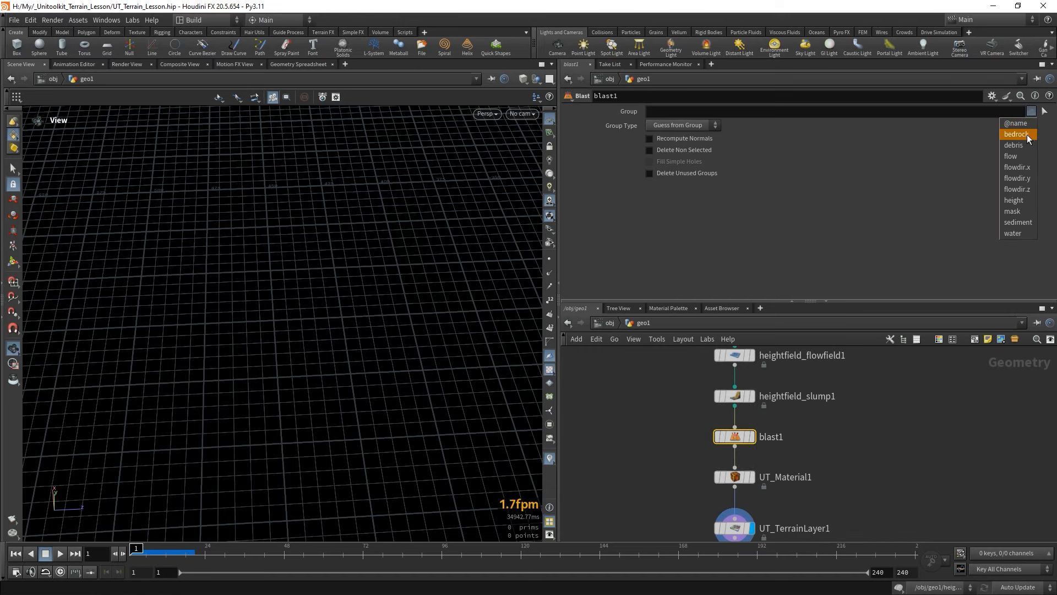
click(1024, 133)
click(1019, 146)
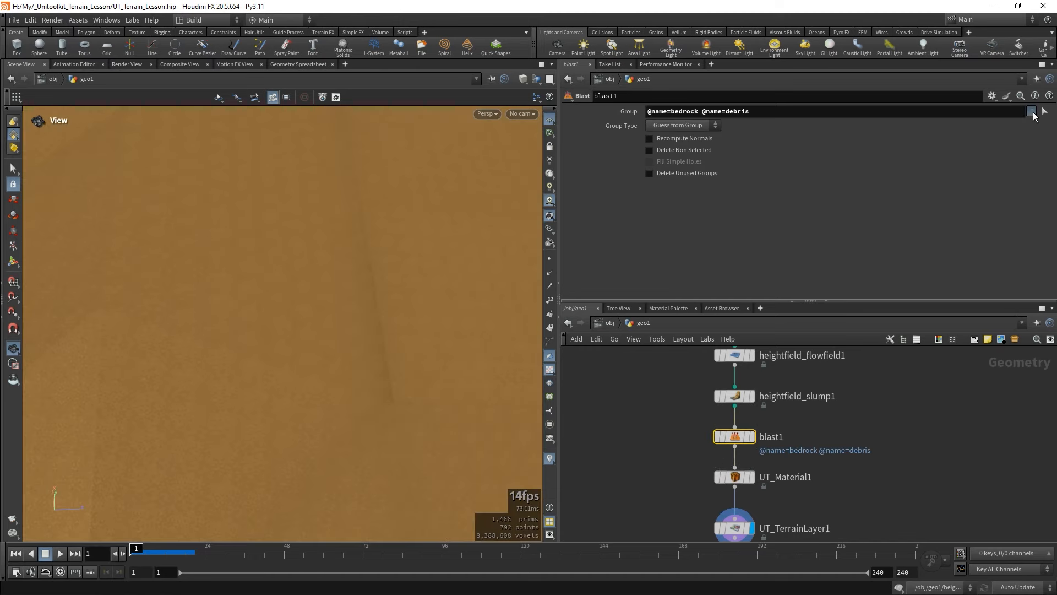
click(1031, 111)
click(1013, 155)
Add the flowdir.x, flowdir.y and flowdir.z layers to the Blast node's group.
click(1032, 112)
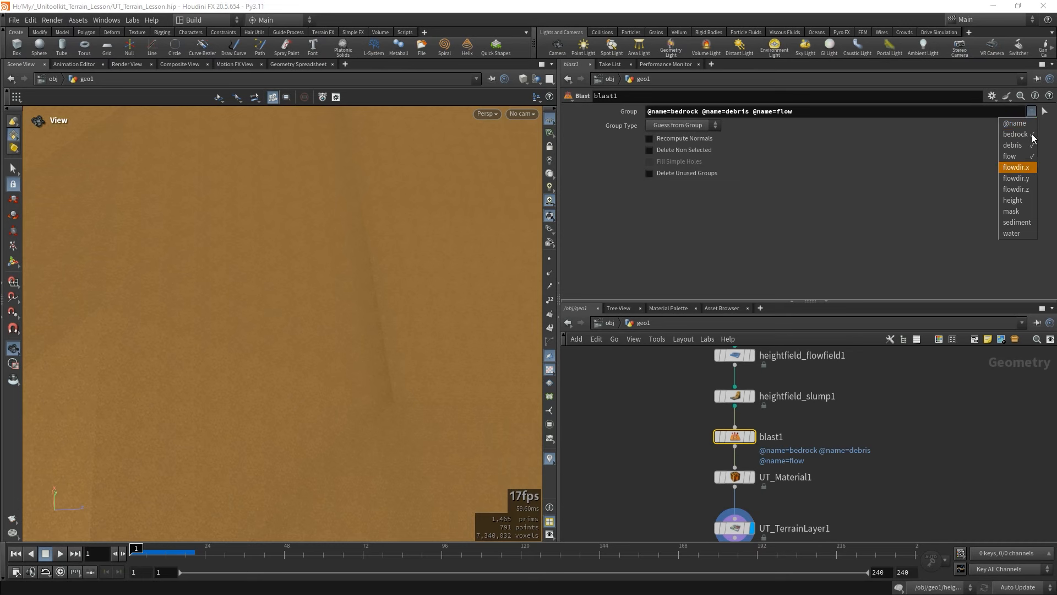
click(1015, 167)
click(1031, 112)
click(1033, 113)
click(1033, 111)
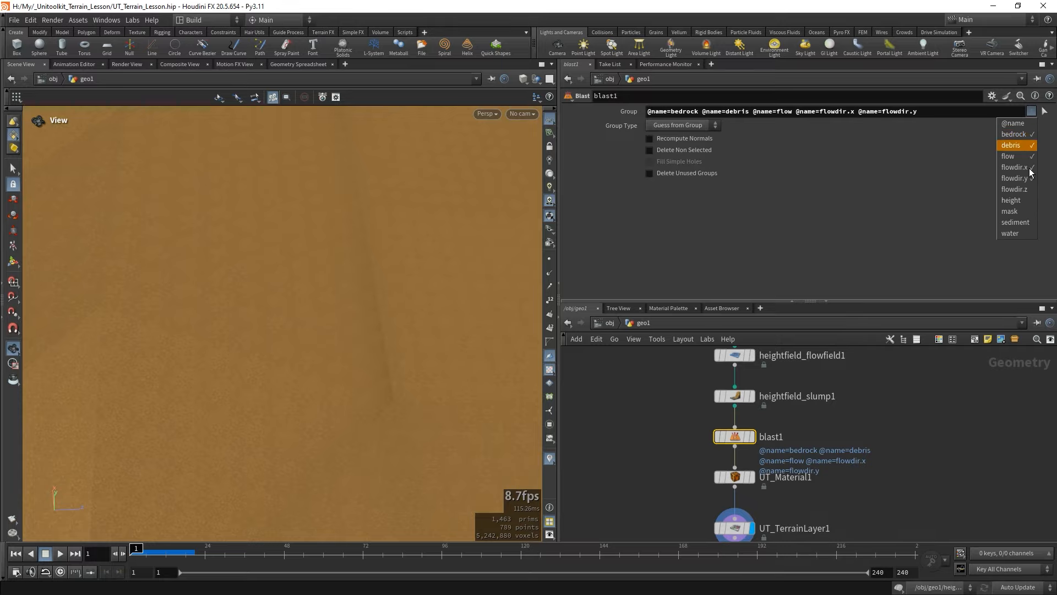
click(1021, 190)
Add the sediment and water layers to the Blast node's group, leaving height and mask out.
click(1030, 112)
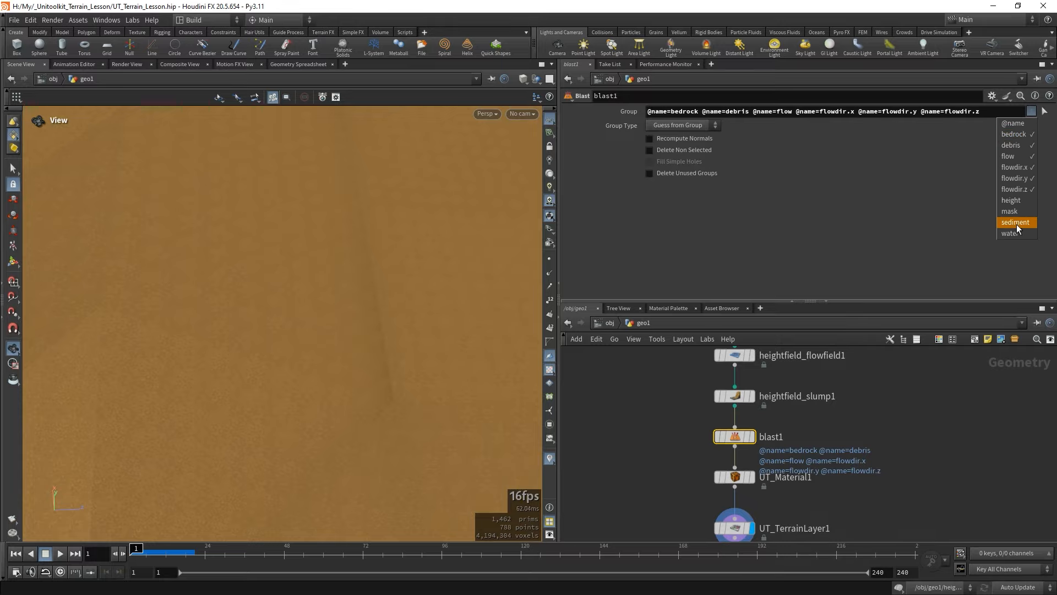
click(1016, 223)
click(1031, 112)
click(1010, 233)
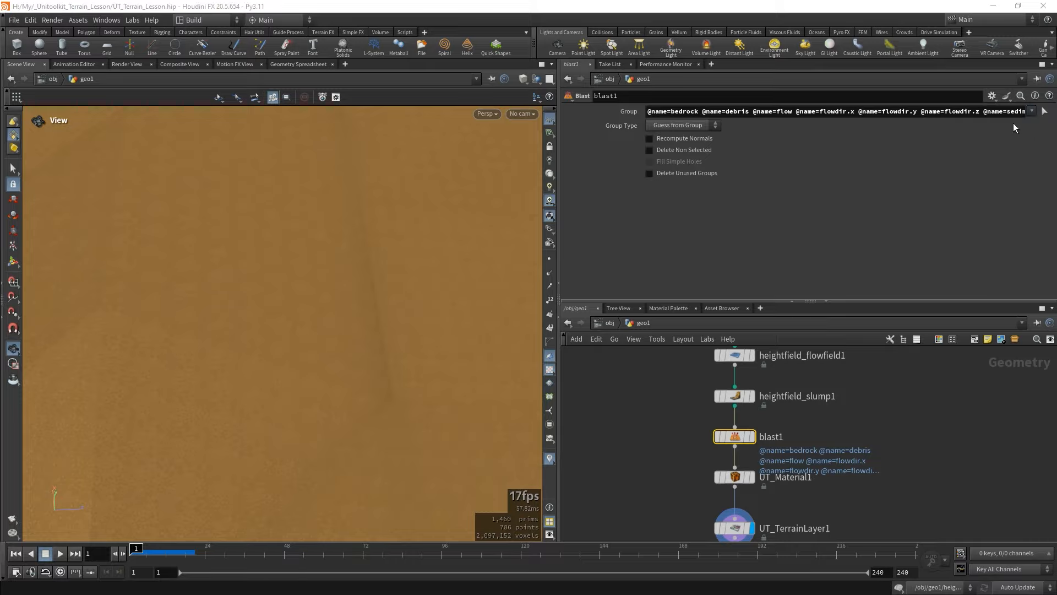
click(1031, 111)
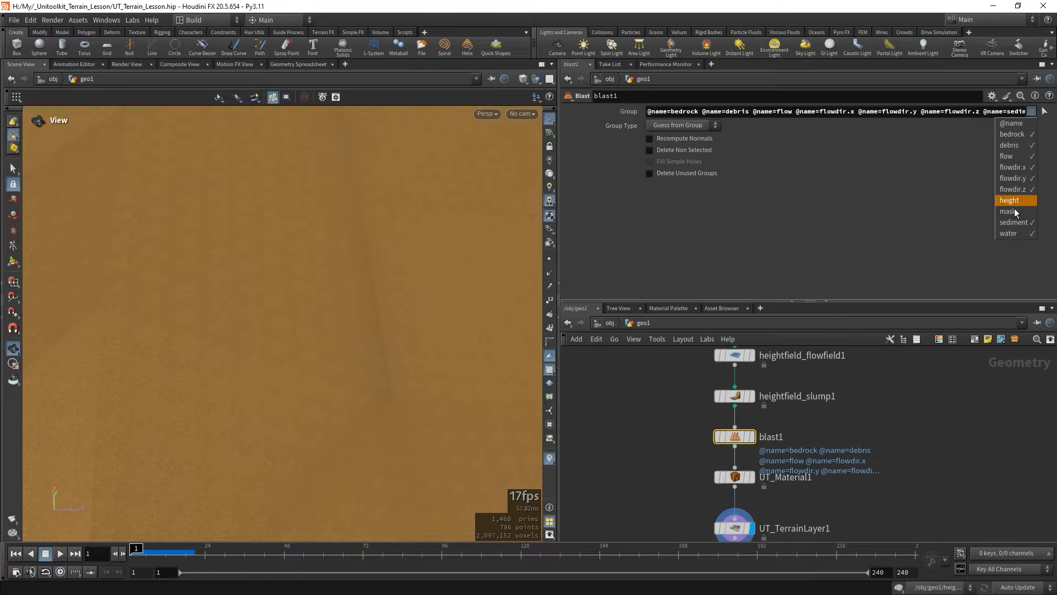
click(991, 427)
Insert a UT TerrainByFeature node between blast1 and UT_Material1 and turn on its preview.
middle_drag(879, 532, 873, 473)
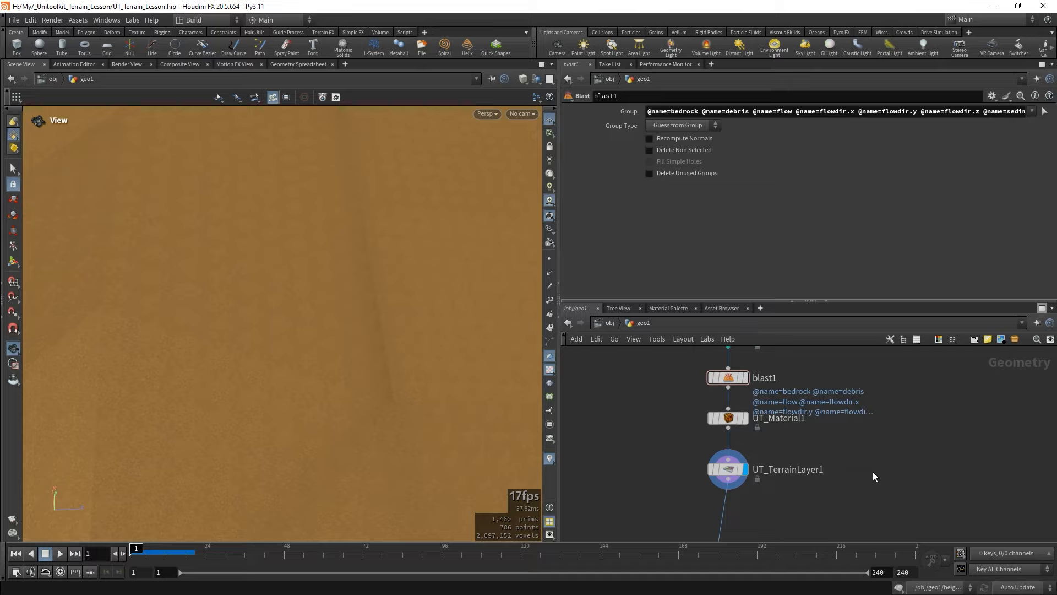
key(Tab)
text(u)
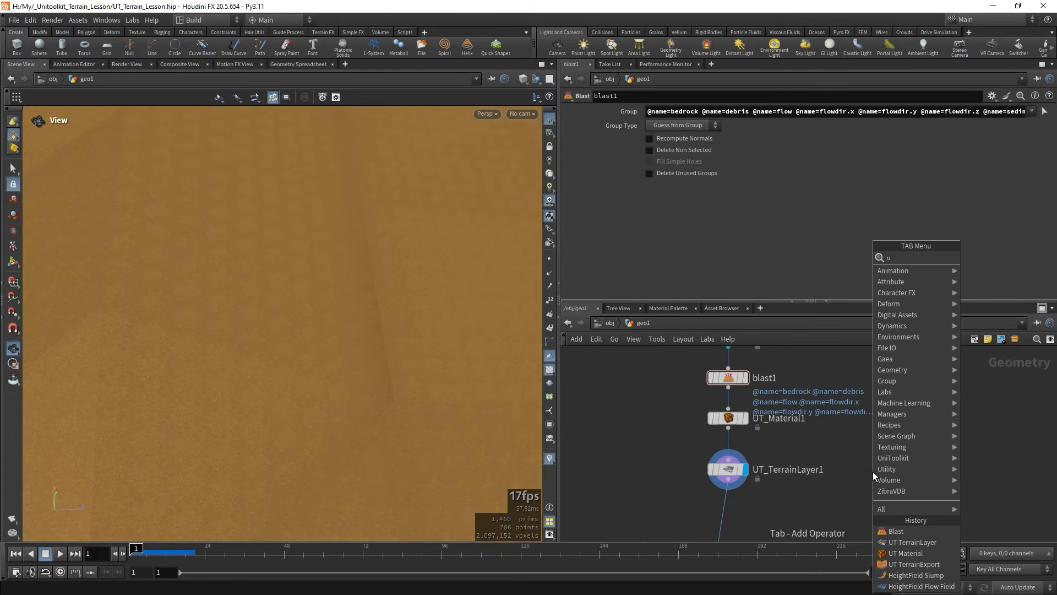
text(tte)
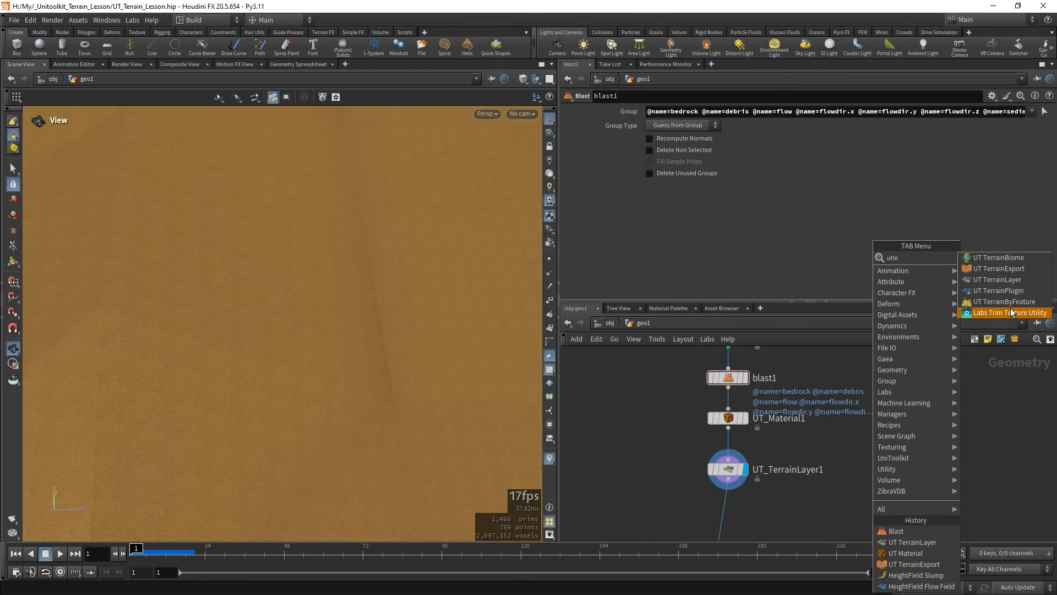
click(1010, 302)
click(872, 458)
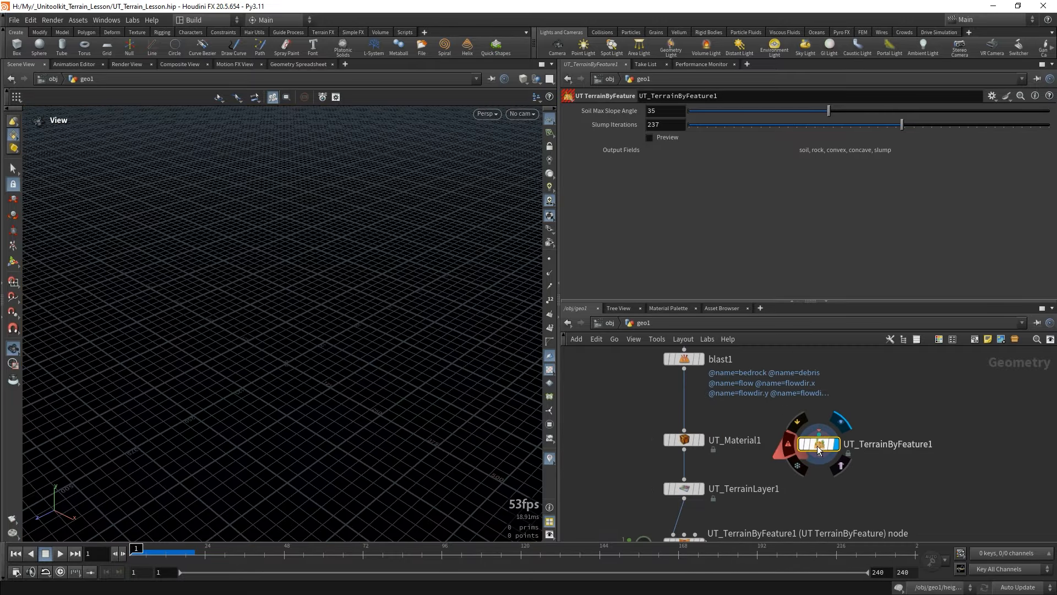
drag(810, 453, 686, 407)
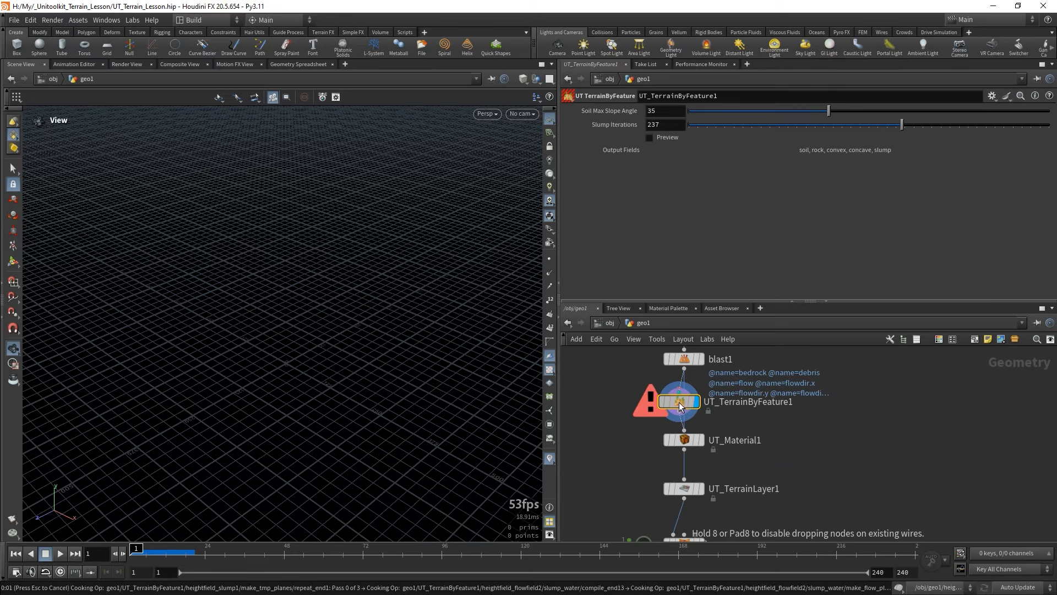
click(650, 138)
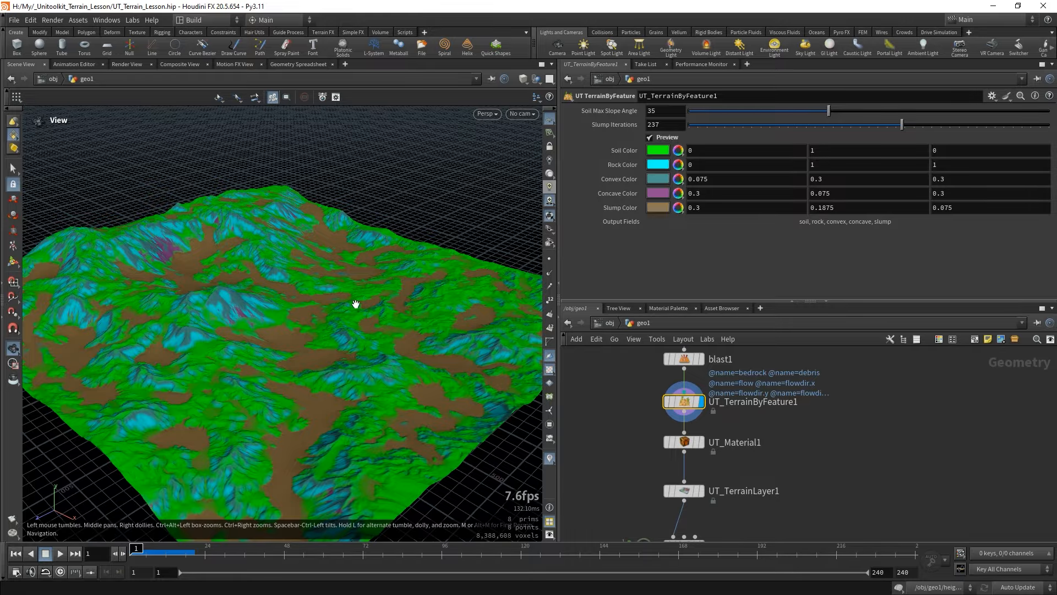
Examine the soil and rock areas in the terrain feature preview across the mountain slopes.
drag(327, 324, 157, 287)
right_drag(437, 172, 417, 341)
drag(418, 341, 529, 310)
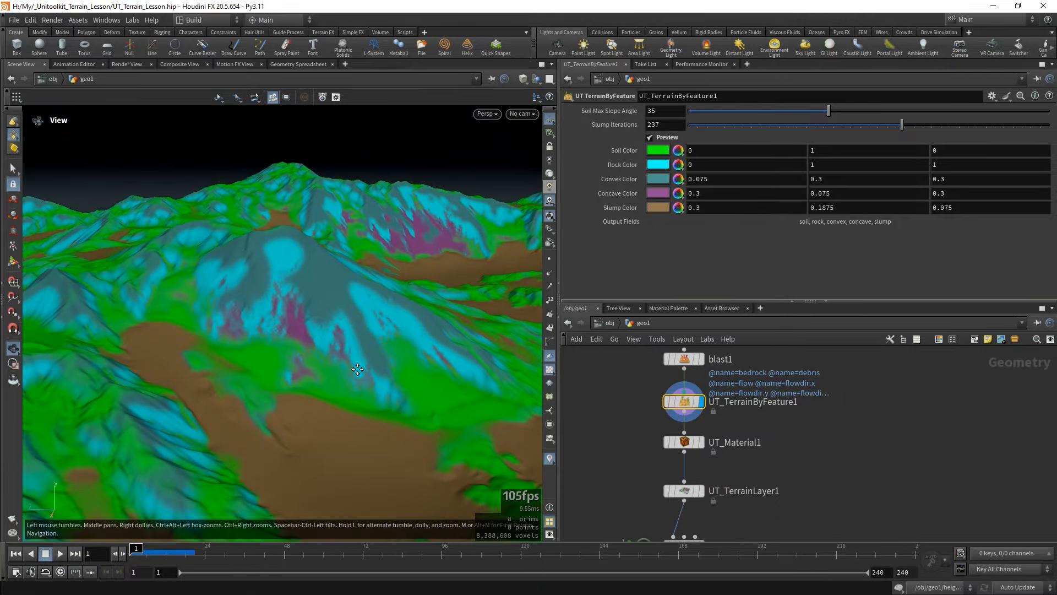
drag(429, 385, 295, 375)
drag(385, 366, 316, 264)
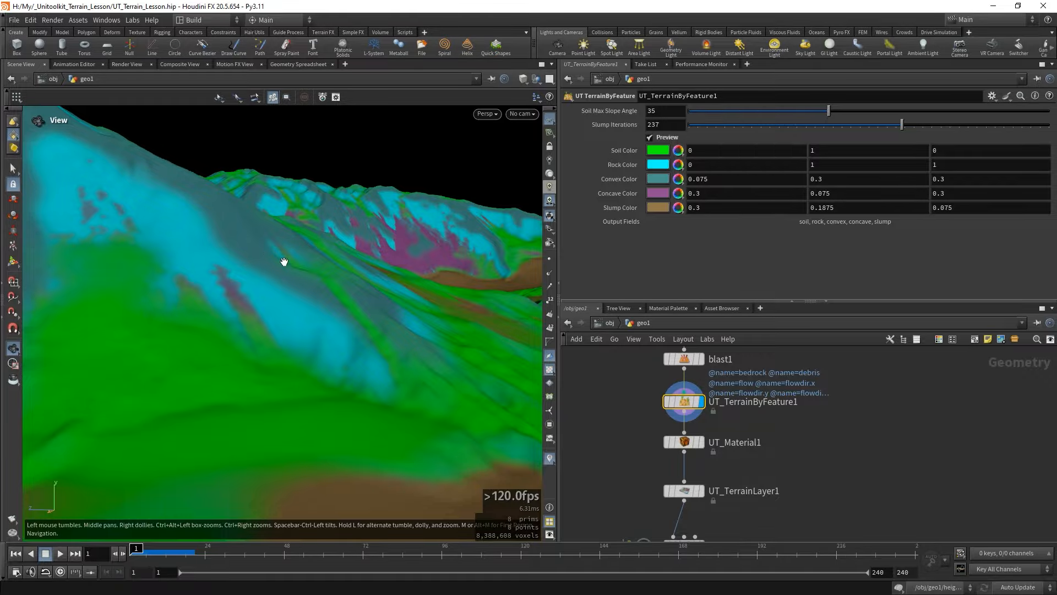
drag(386, 365, 339, 367)
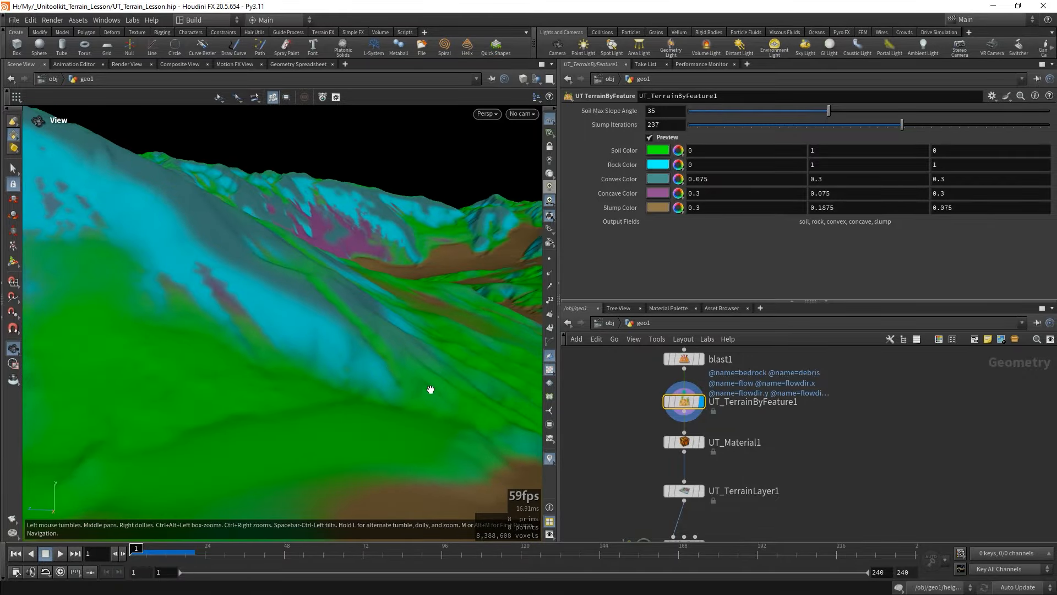
drag(409, 395, 226, 324)
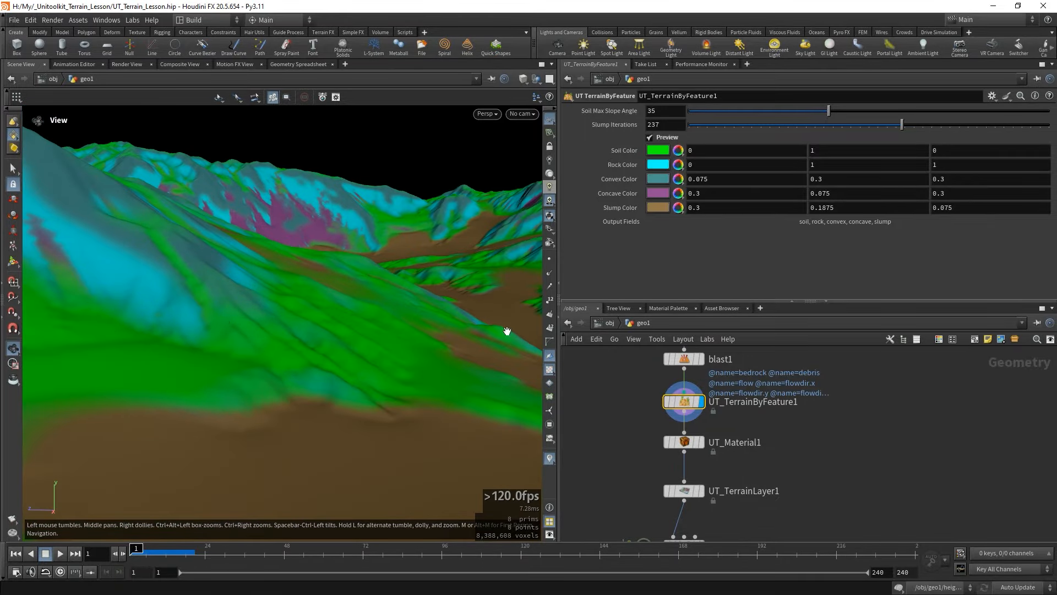
drag(352, 321, 418, 258)
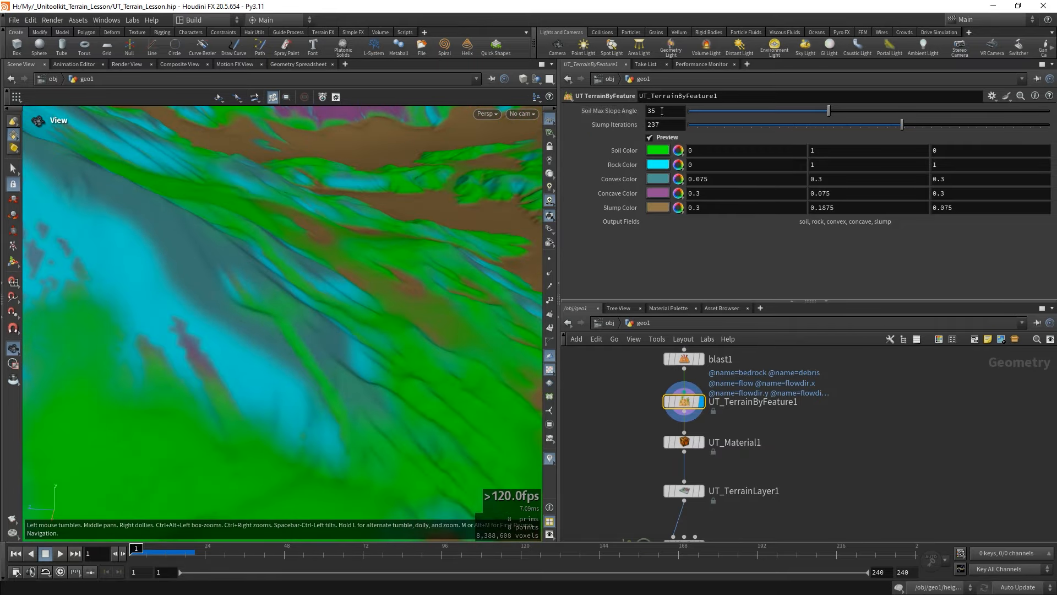
mouse_move(366, 330)
mouse_down()
mouse_move(378, 316)
mouse_move(345, 308)
mouse_move(405, 349)
mouse_move(349, 337)
mouse_move(371, 342)
mouse_move(360, 317)
mouse_up()
drag(429, 251, 494, 248)
drag(452, 314, 350, 226)
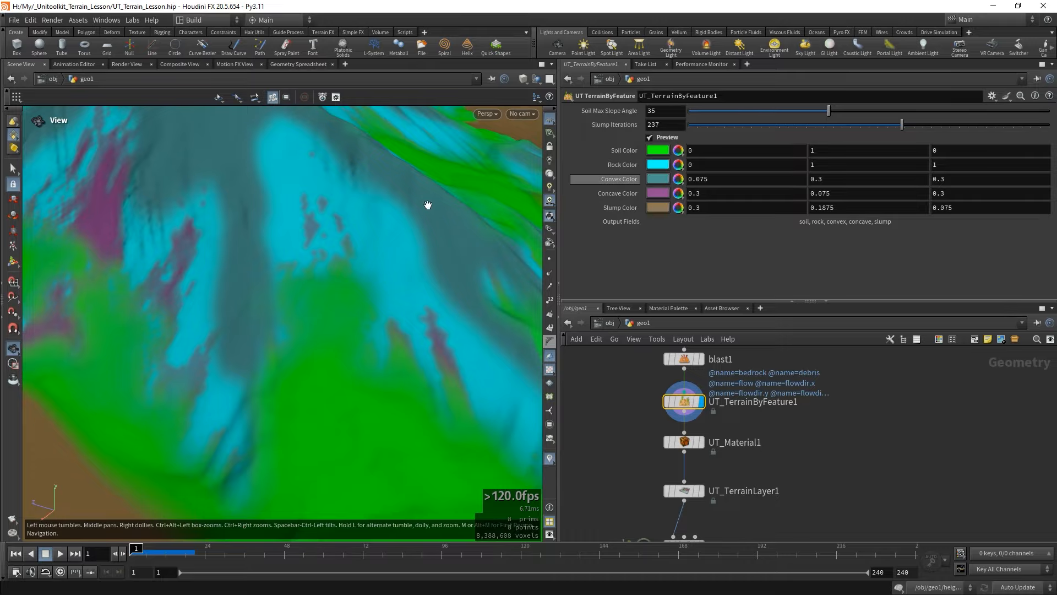
Examine the convex, concave and slump areas of the feature preview on the ridges, gullies and valley floors.
drag(427, 205, 371, 363)
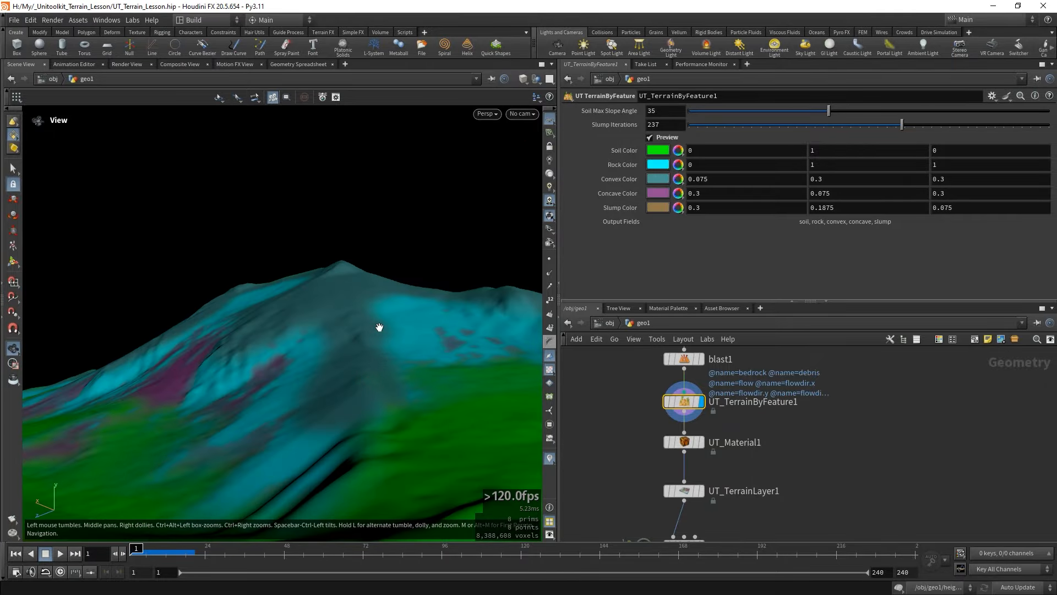
drag(380, 327, 299, 308)
right_drag(300, 309, 495, 297)
middle_drag(461, 186, 408, 221)
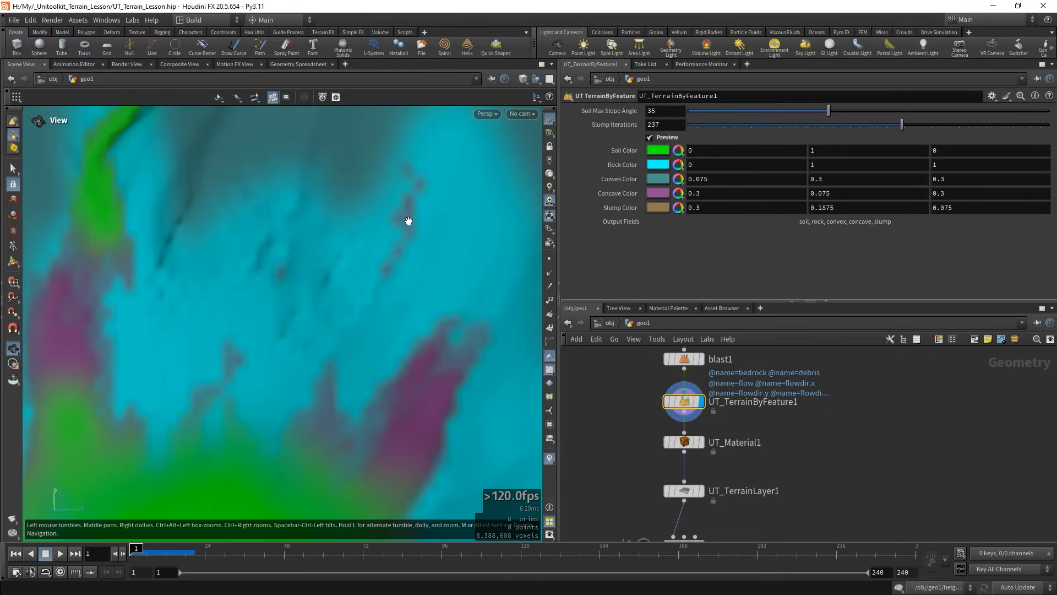
drag(418, 381, 430, 360)
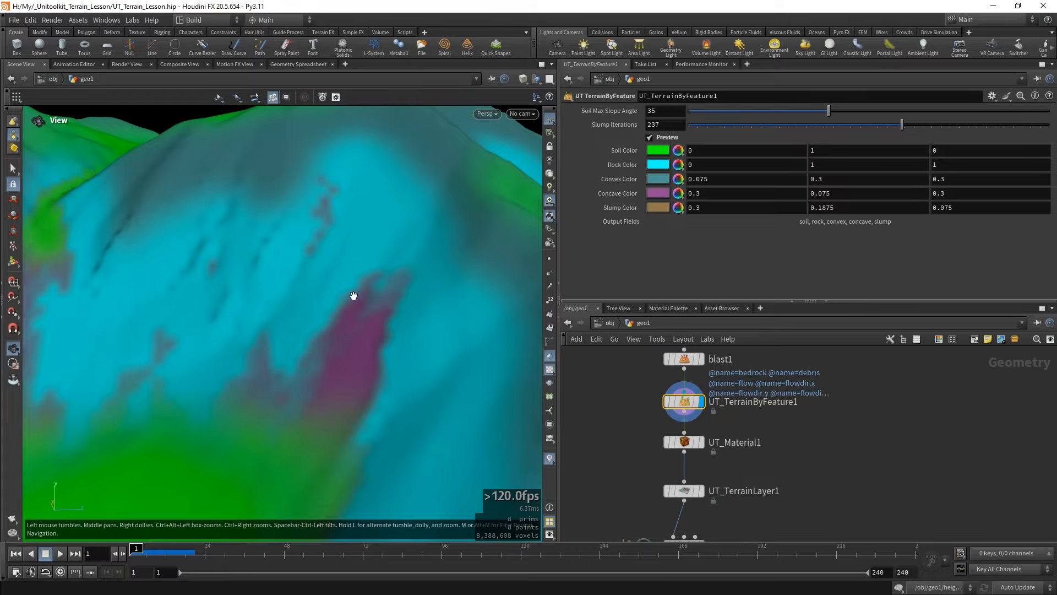
right_drag(389, 276, 369, 335)
drag(428, 292, 430, 221)
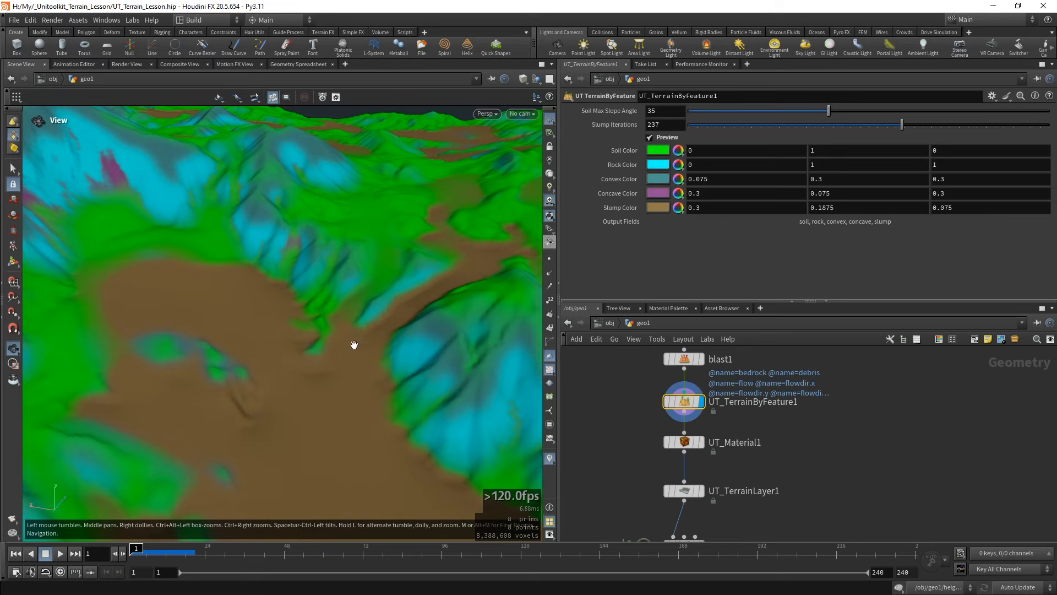
drag(303, 387, 419, 364)
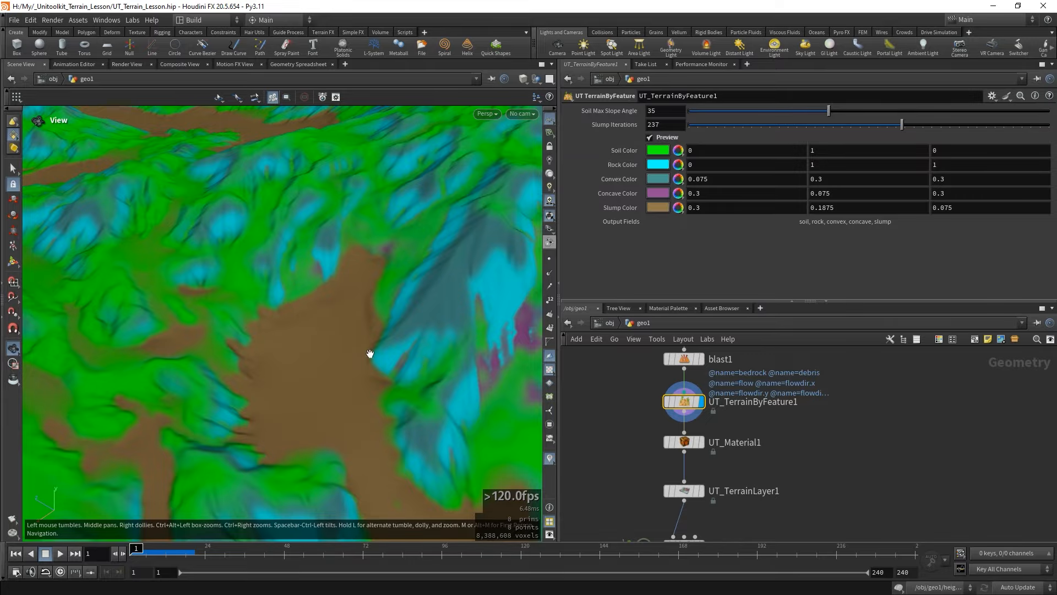
drag(370, 353, 487, 213)
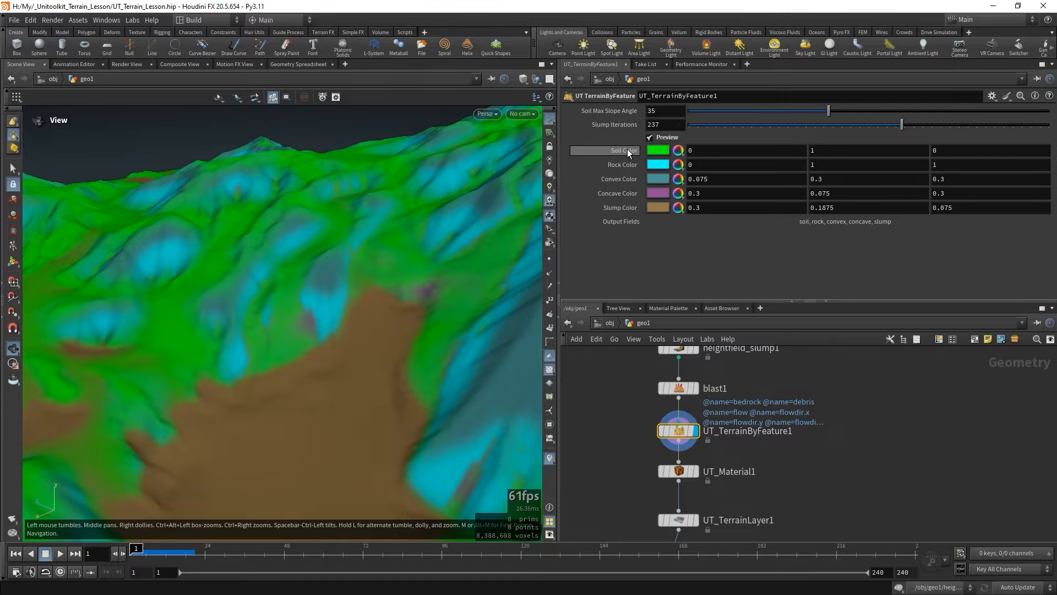
Insert a HeightField Combine Layers node between UT_TerrainByFeature1 and UT_Material1 and display its output.
drag(678, 433, 679, 393)
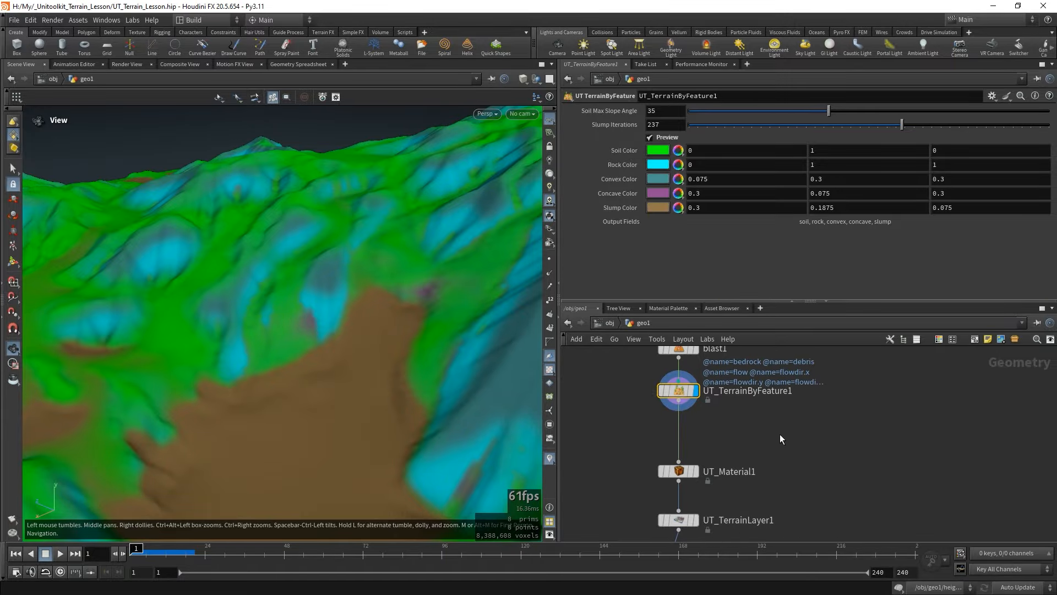
key(Tab)
text(combine)
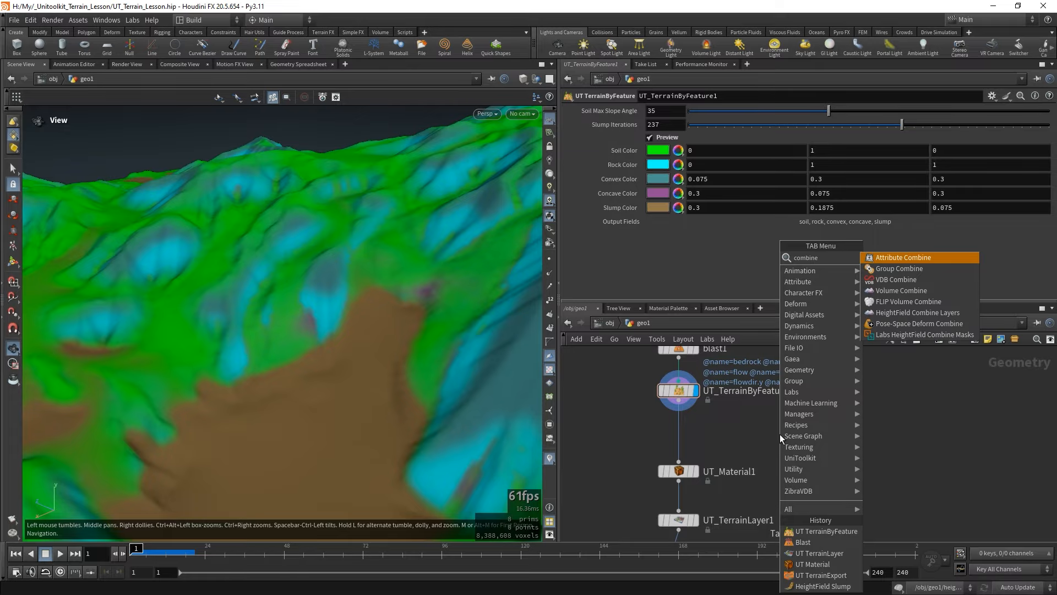
click(917, 312)
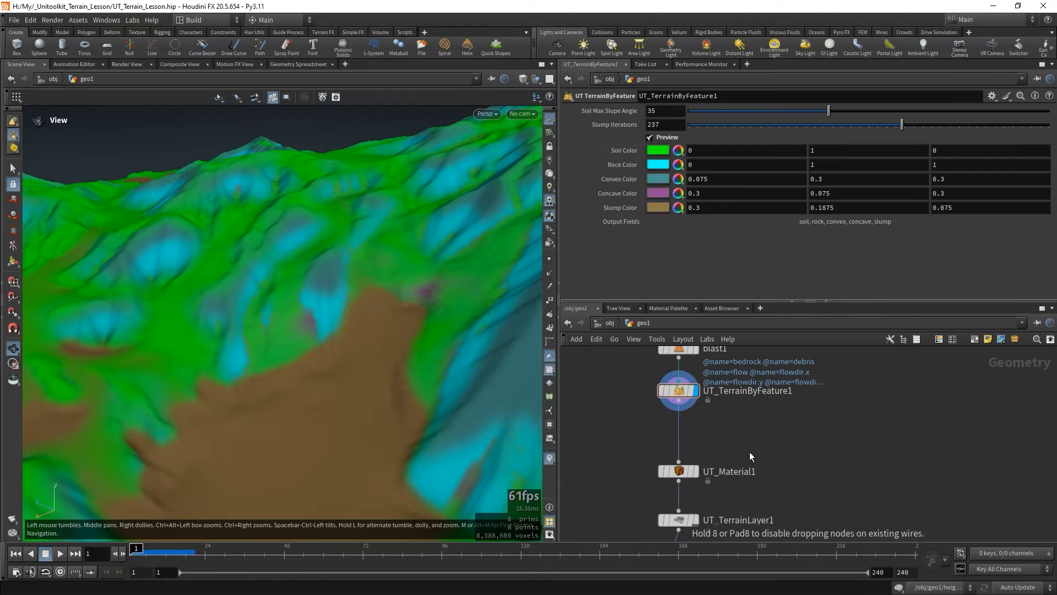
click(680, 432)
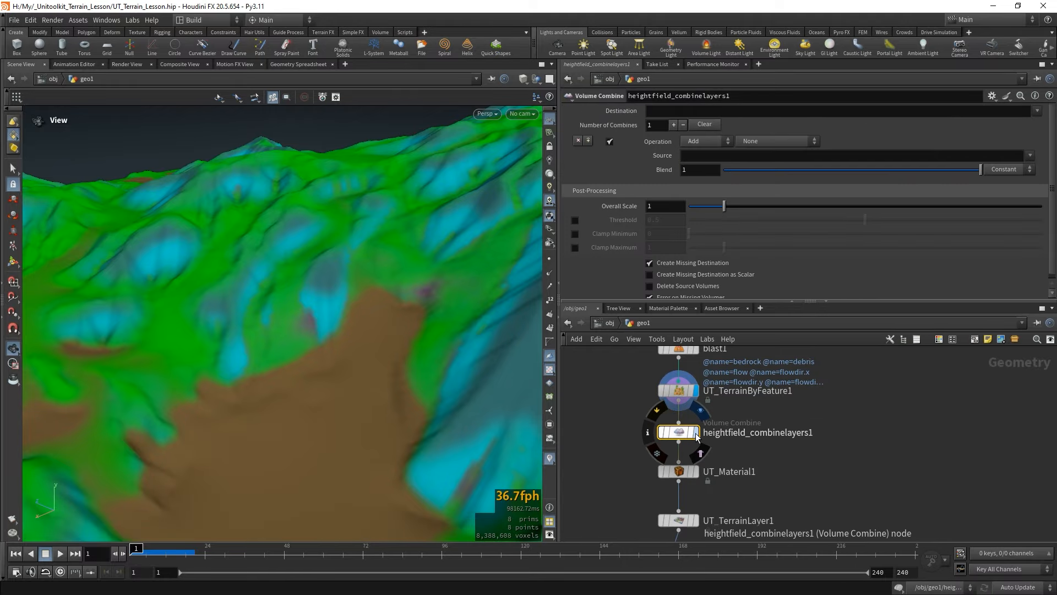
click(695, 432)
Combine the slump layer into the soil destination layer using the Maximum operation.
click(1037, 111)
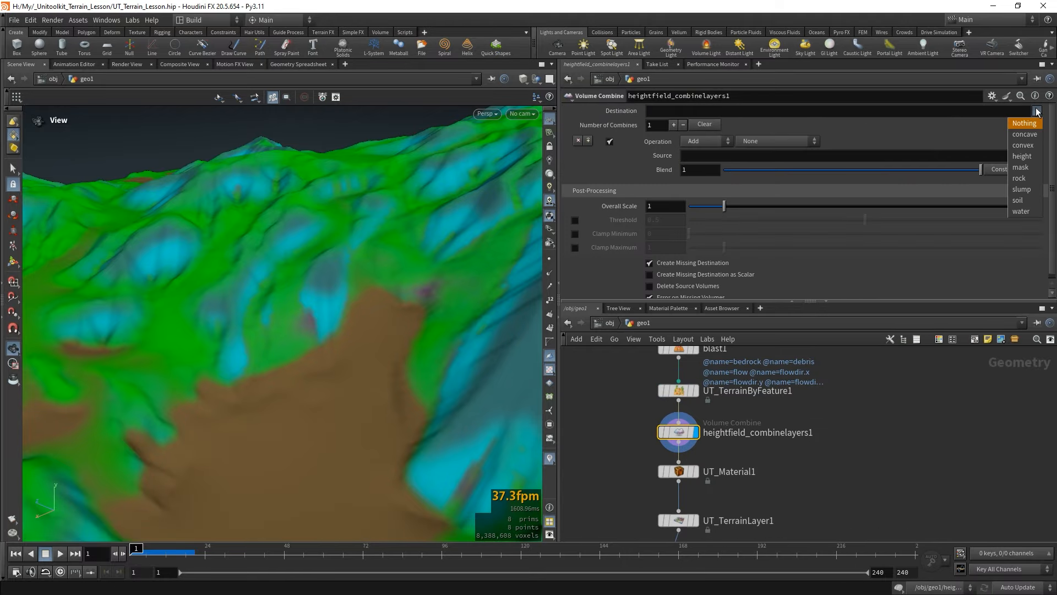
click(1018, 201)
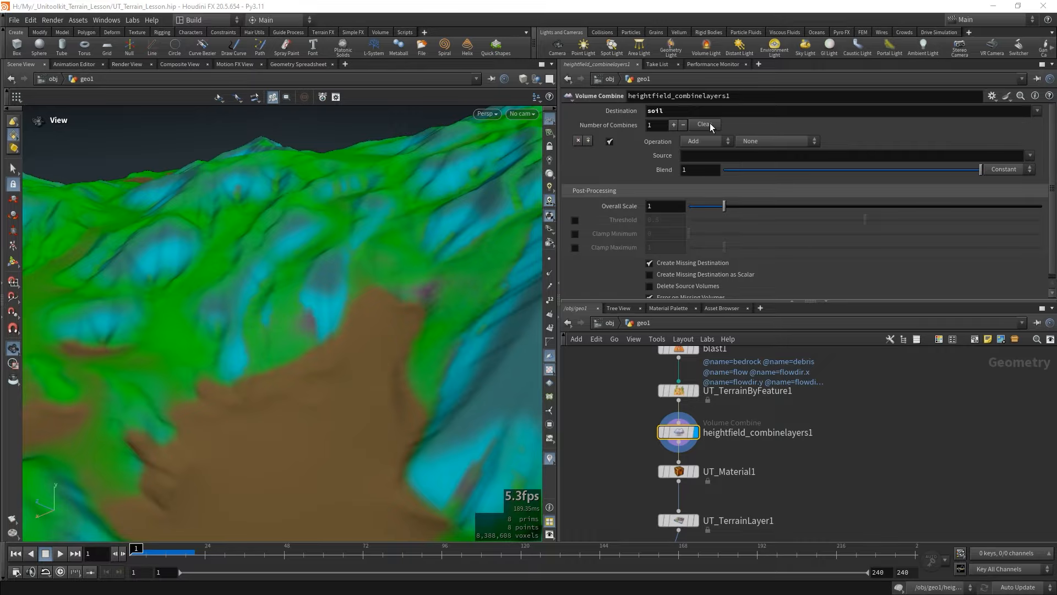
click(698, 141)
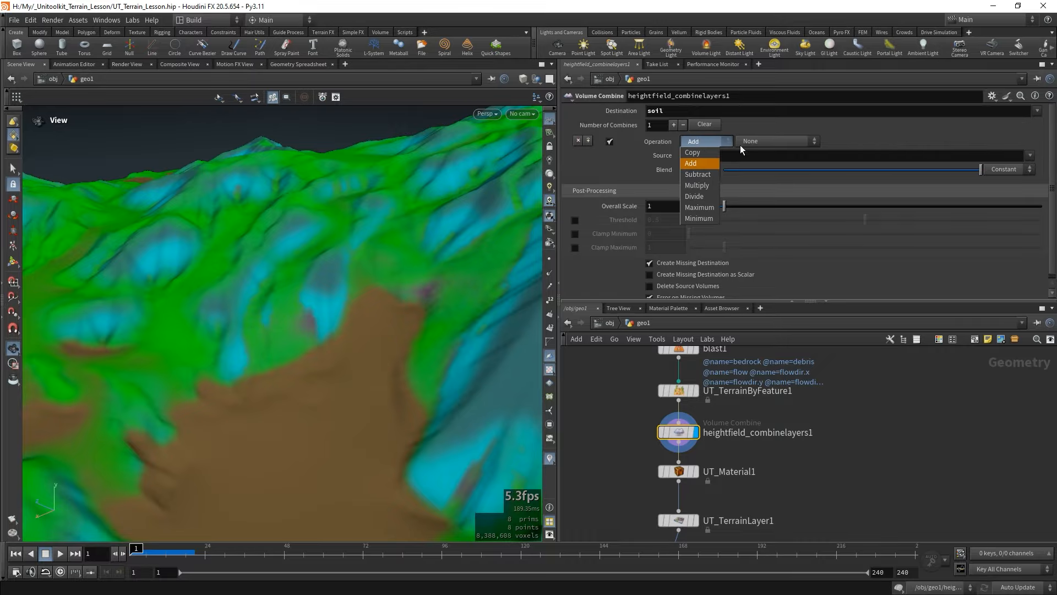
click(712, 207)
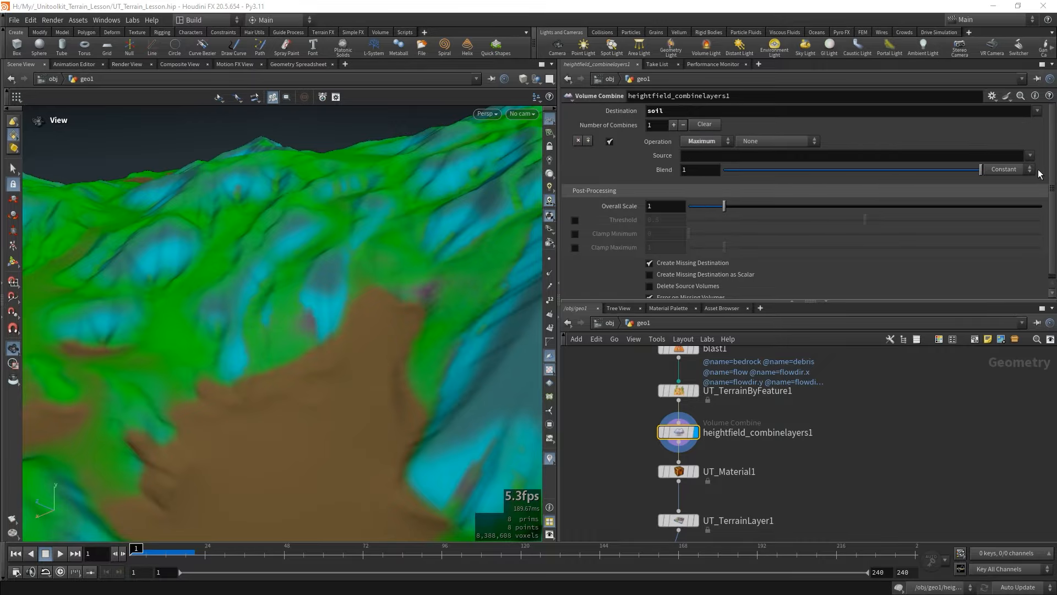
click(1030, 155)
click(1019, 235)
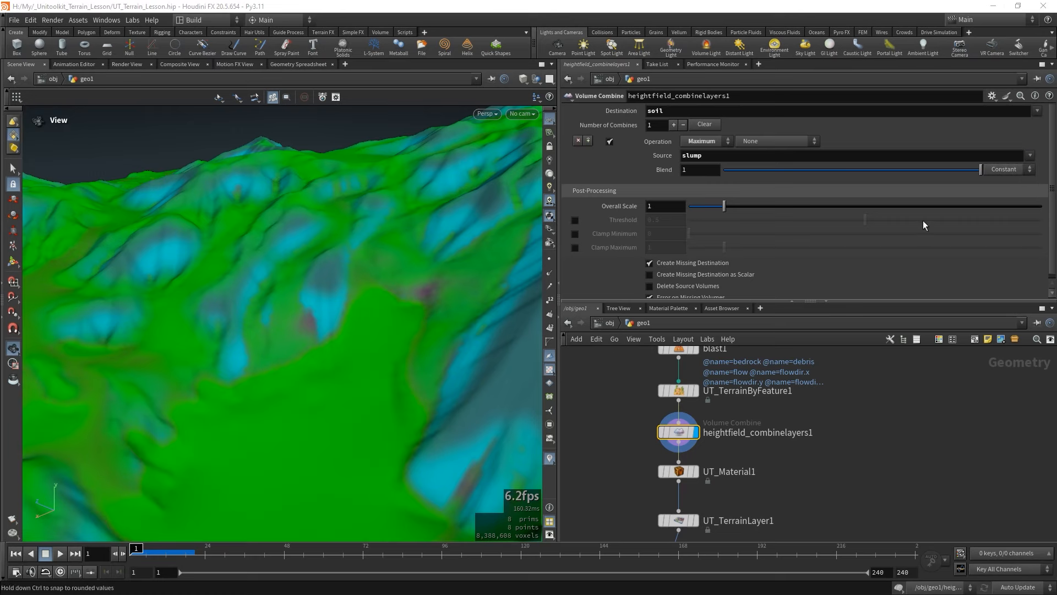
Enable Delete Source Volumes on heightfield_combinelayers1 and look over the resulting terrain.
scroll(629, 240, down, 1)
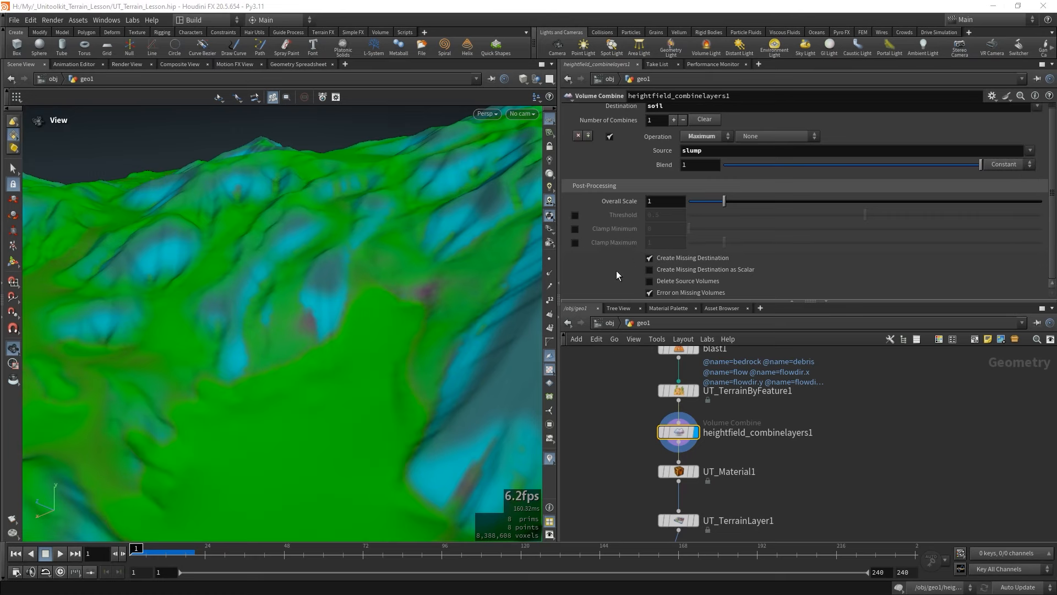
click(650, 282)
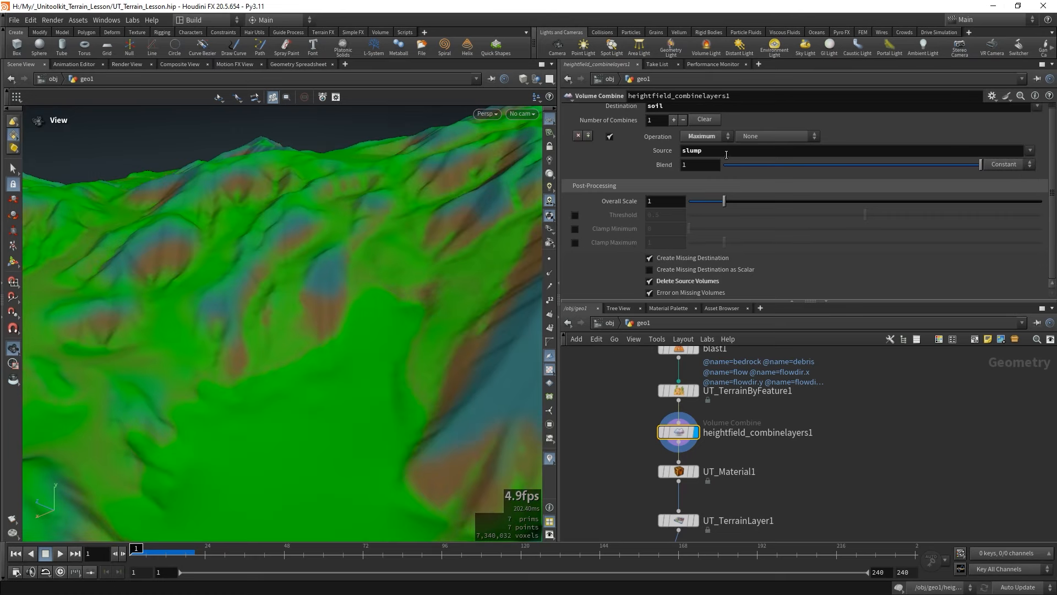
drag(350, 335, 404, 311)
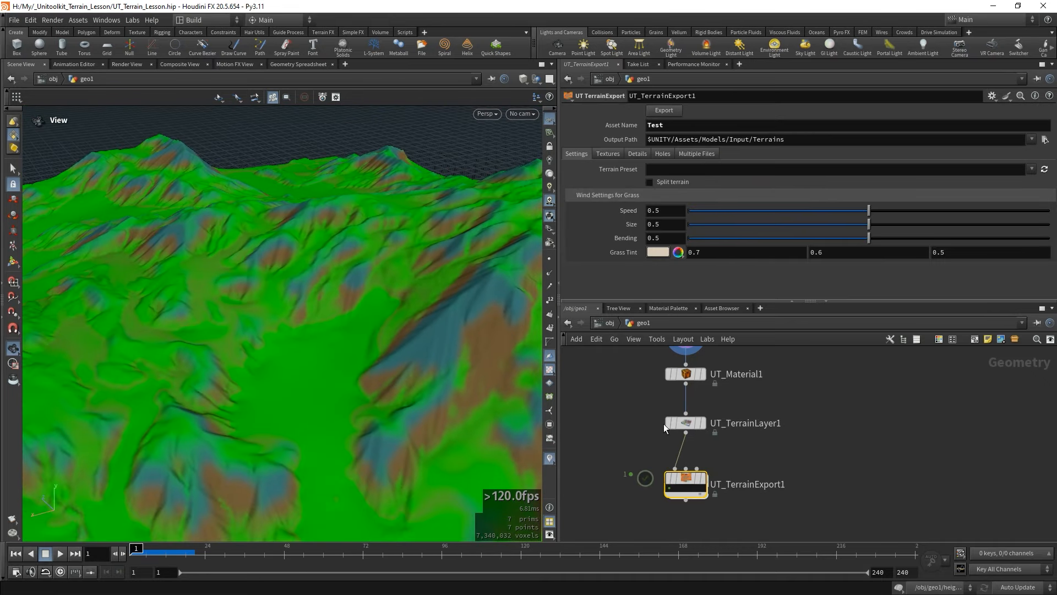
Add three splats to the texture settings of UT_TerrainExport1.
click(608, 154)
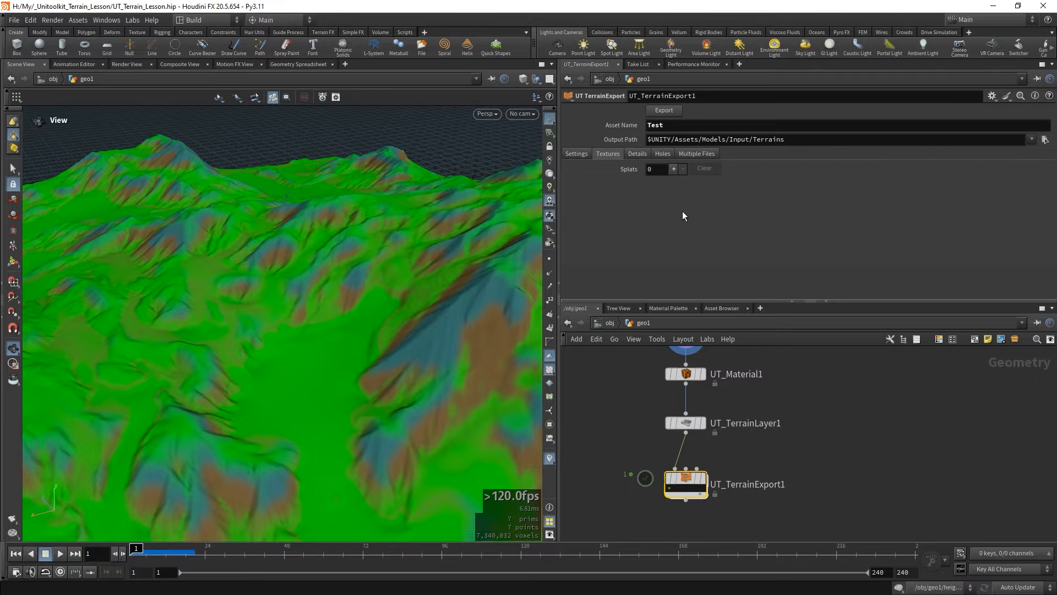
click(673, 169)
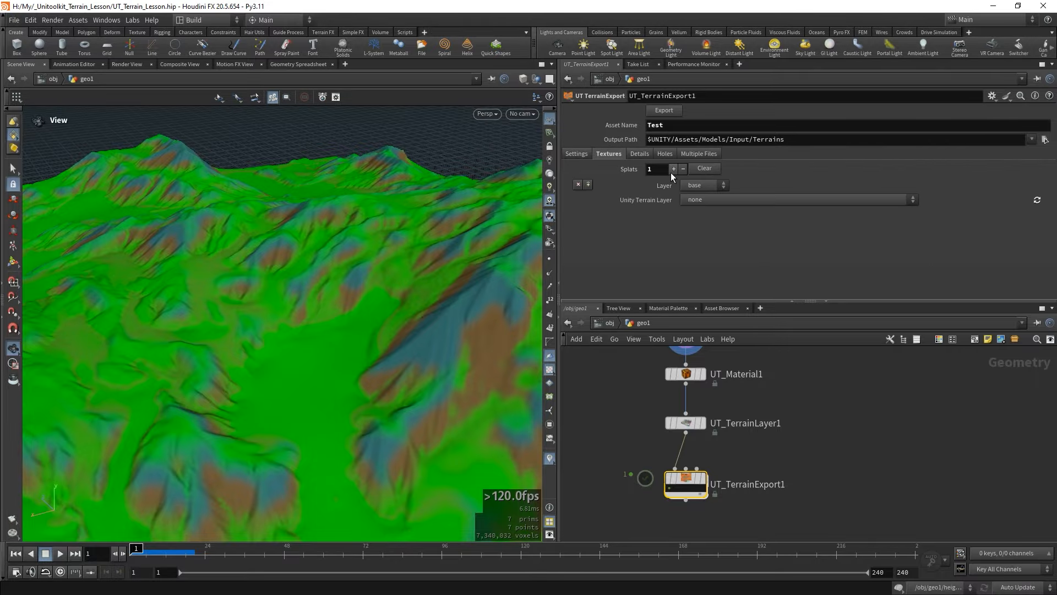
click(673, 169)
click(672, 168)
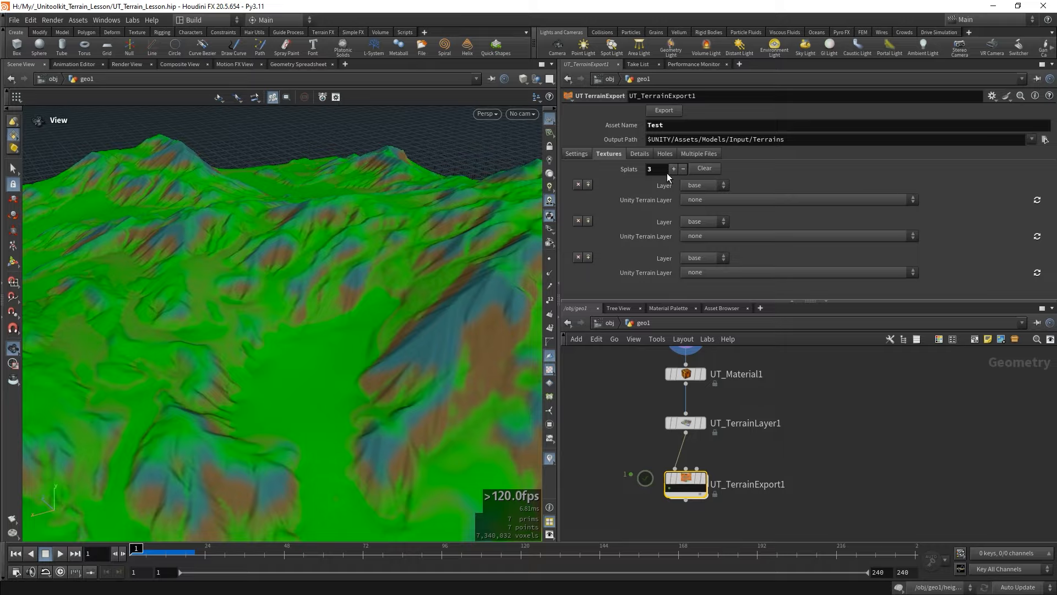
Review the available heightfield layers, keep base on the first splat and assign it the Megascans_Rough_Rocky Unity terrain layer.
click(704, 185)
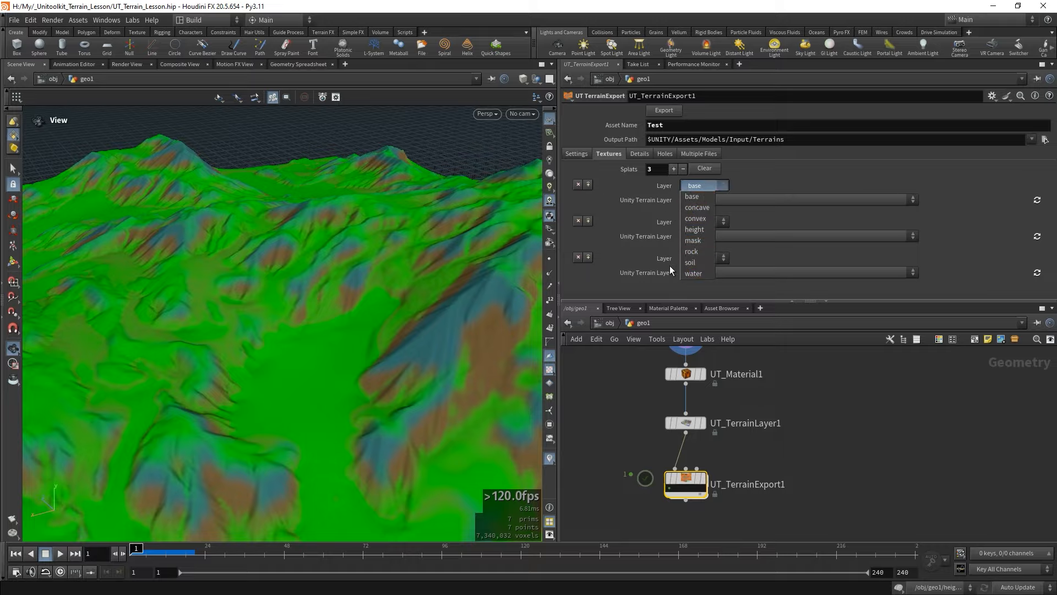
click(762, 180)
click(713, 186)
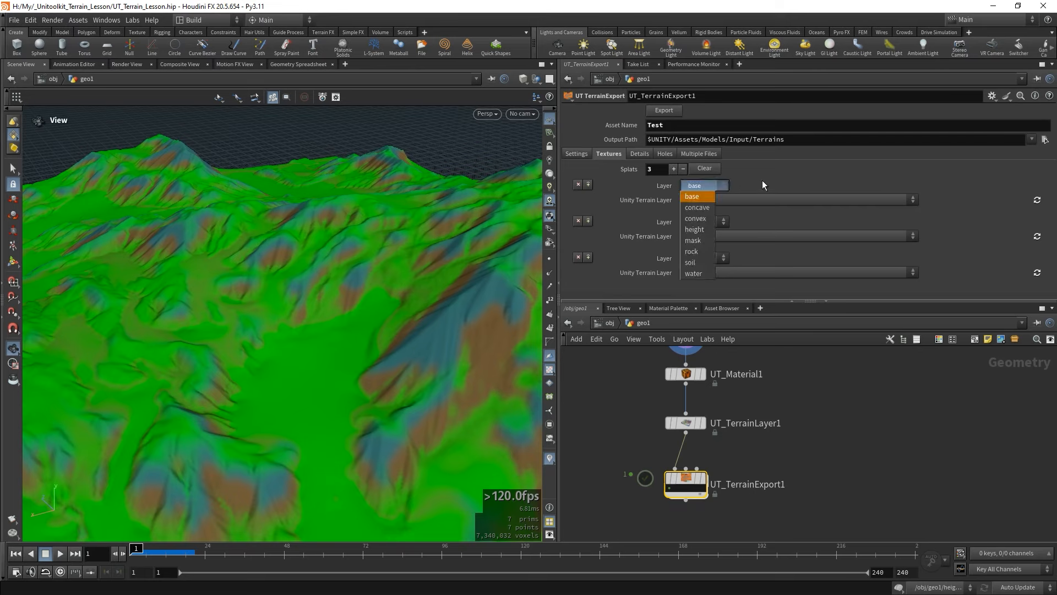
click(762, 180)
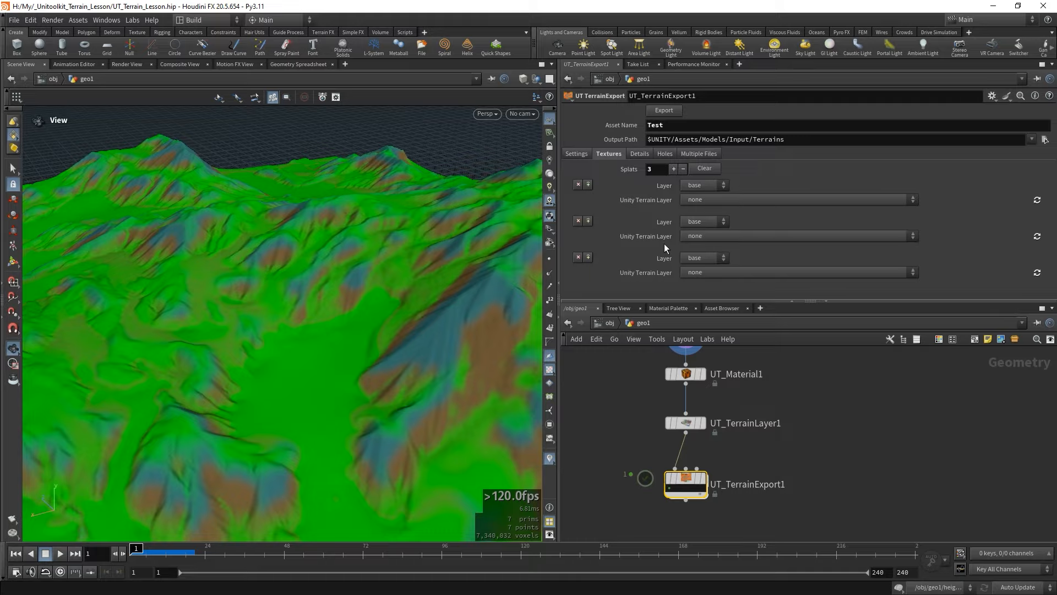
click(706, 200)
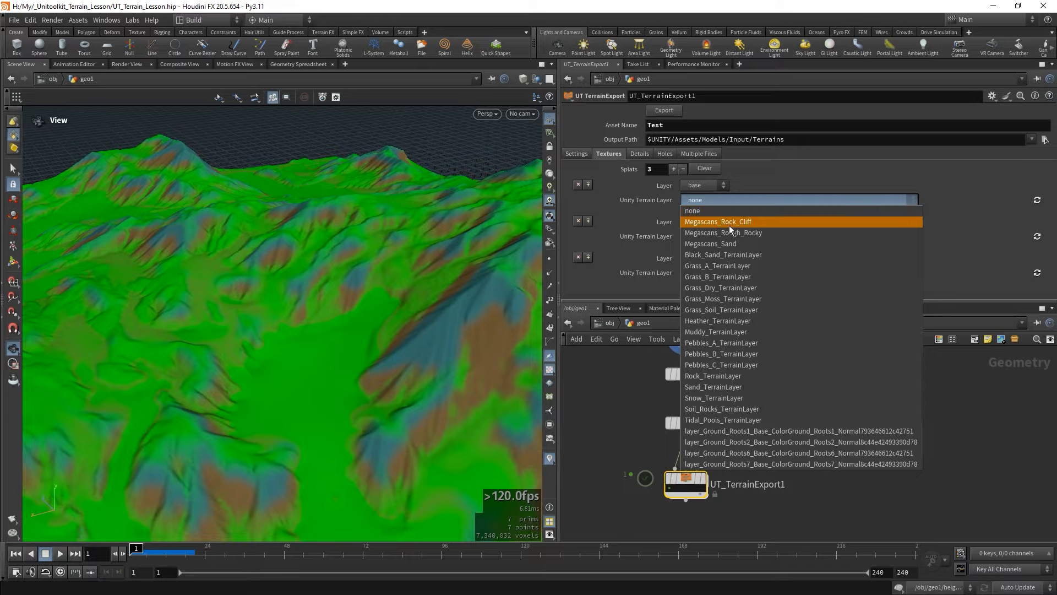
click(739, 232)
Set the second splat to the soil layer with the Megascans_Sand Unity terrain layer.
click(709, 222)
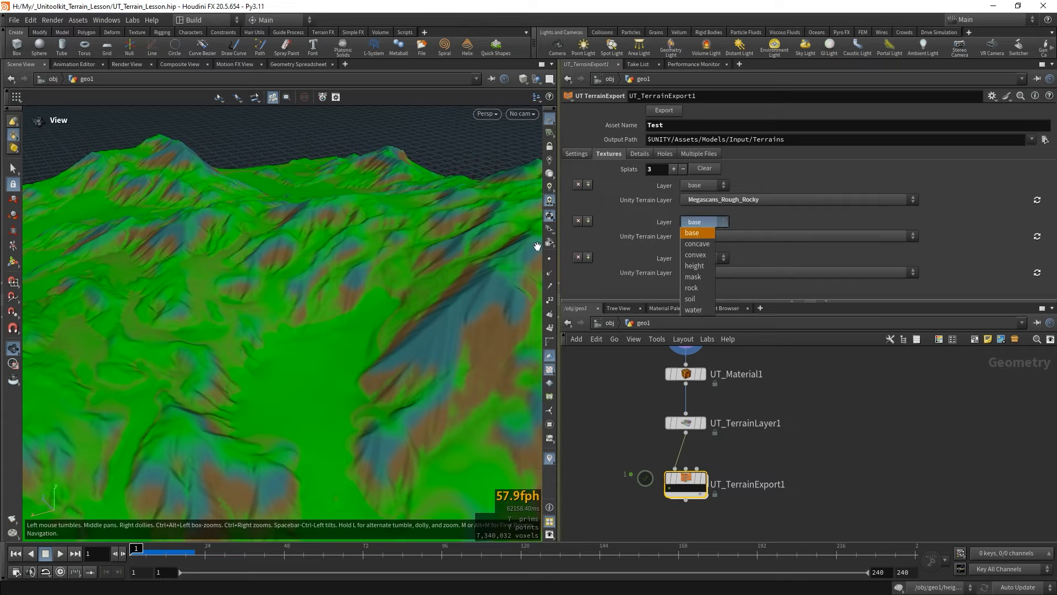
click(712, 297)
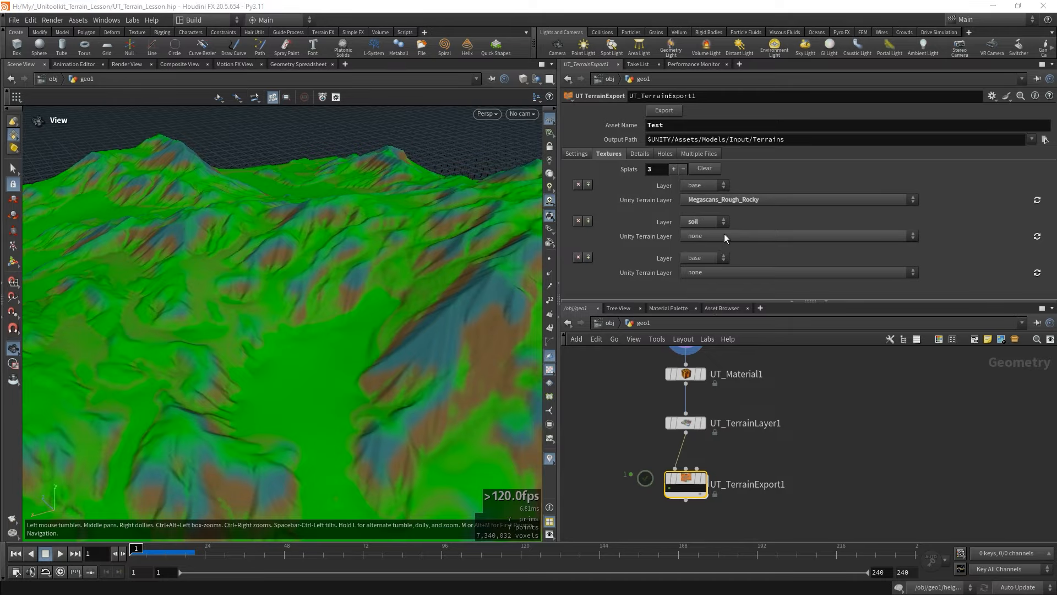
click(725, 235)
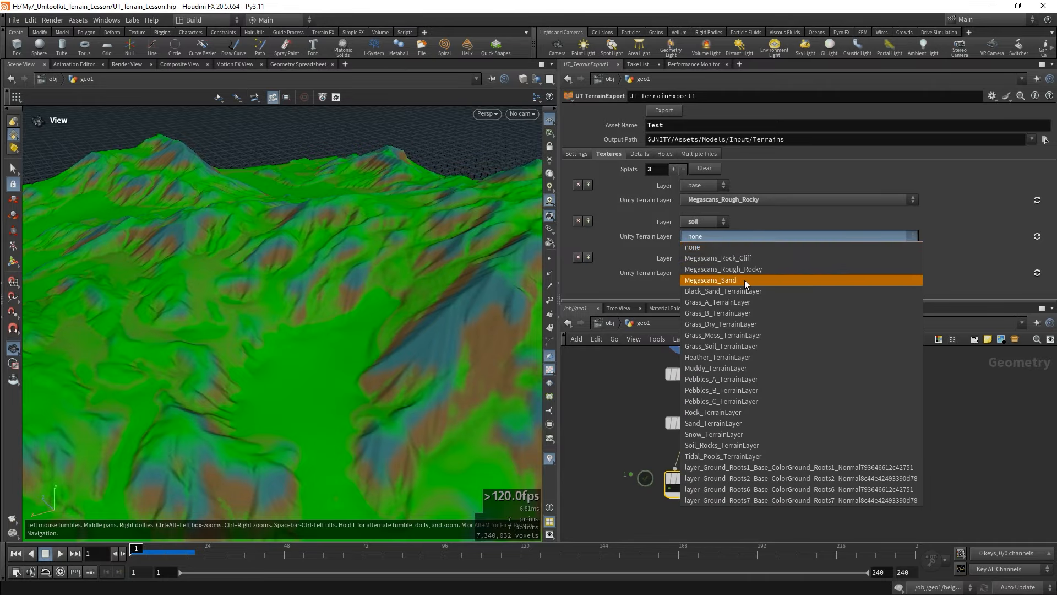
click(725, 280)
Set the third splat to the rock layer with the Megascans_Rock_Cliff Unity terrain layer.
click(710, 259)
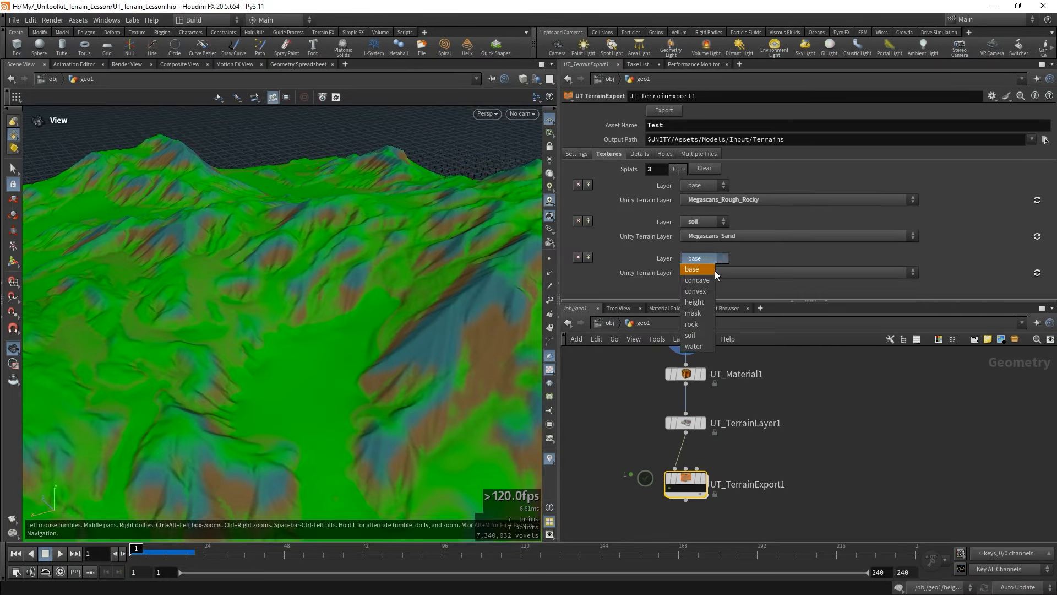
click(698, 324)
click(714, 272)
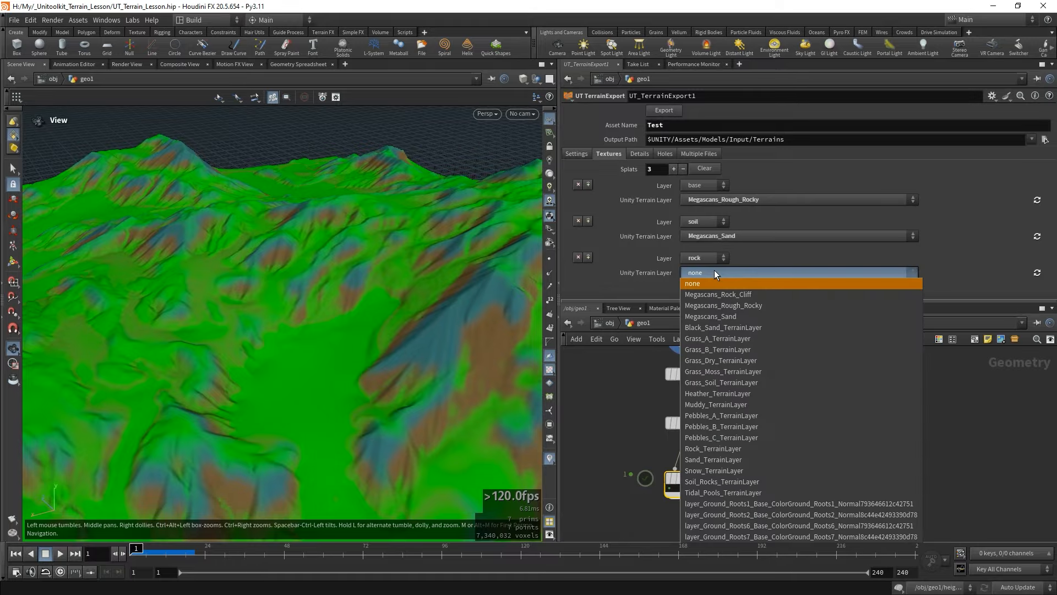
click(746, 295)
scroll(582, 469, down, 3)
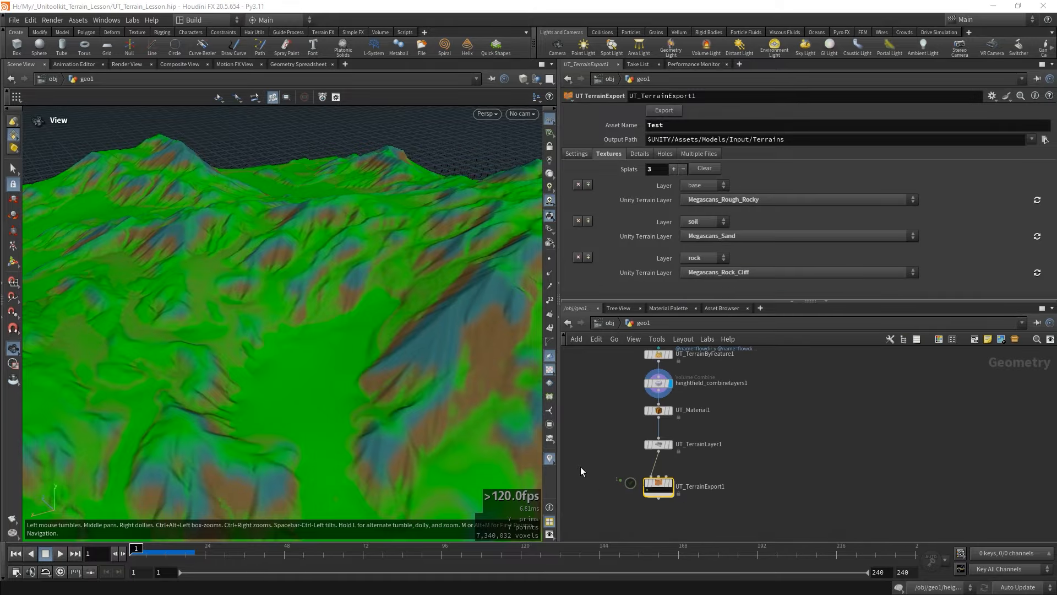
middle_drag(586, 476, 674, 454)
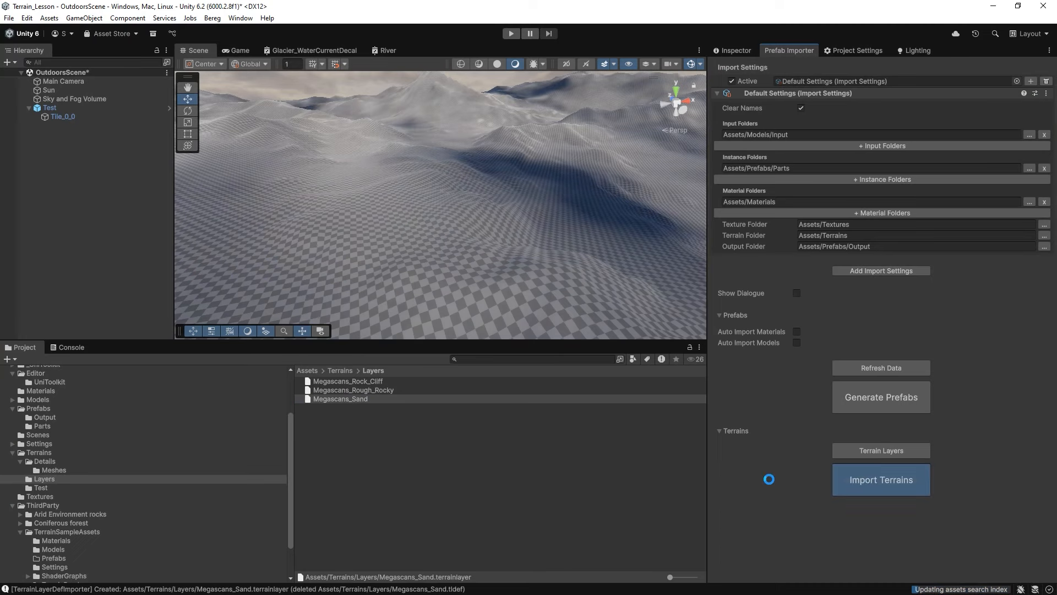
Enlarge Unity's scene view and examine the sand, cliff and rough rocky textures across the imported terrain's slopes.
drag(550, 340, 557, 388)
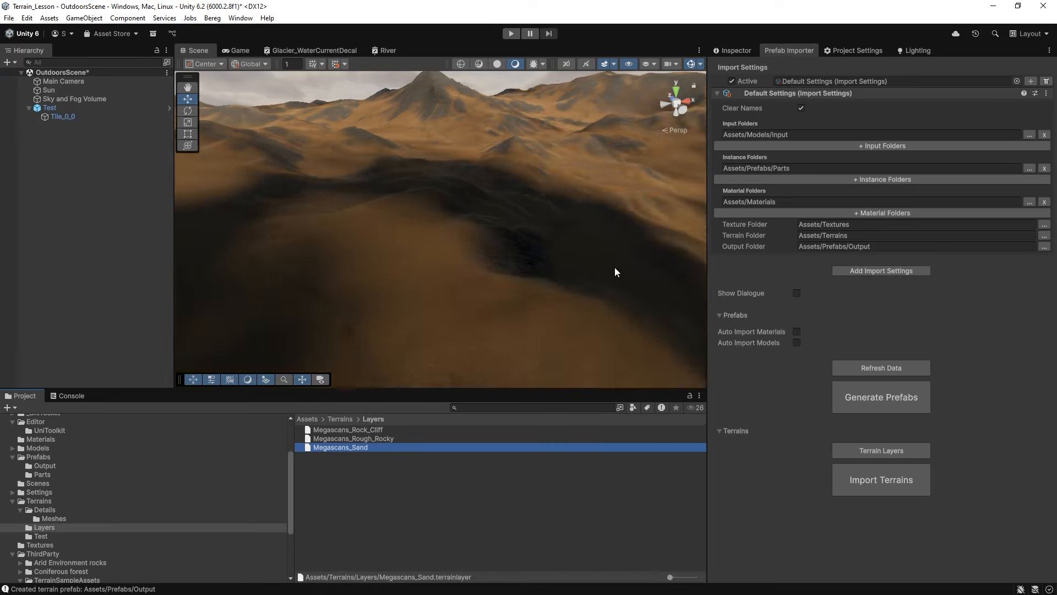
right_drag(516, 271, 512, 263)
key(s)
alt+drag(512, 263, 484, 291)
alt+right_drag(484, 291, 462, 259)
alt+drag(462, 260, 495, 237)
alt+right_drag(495, 236, 531, 191)
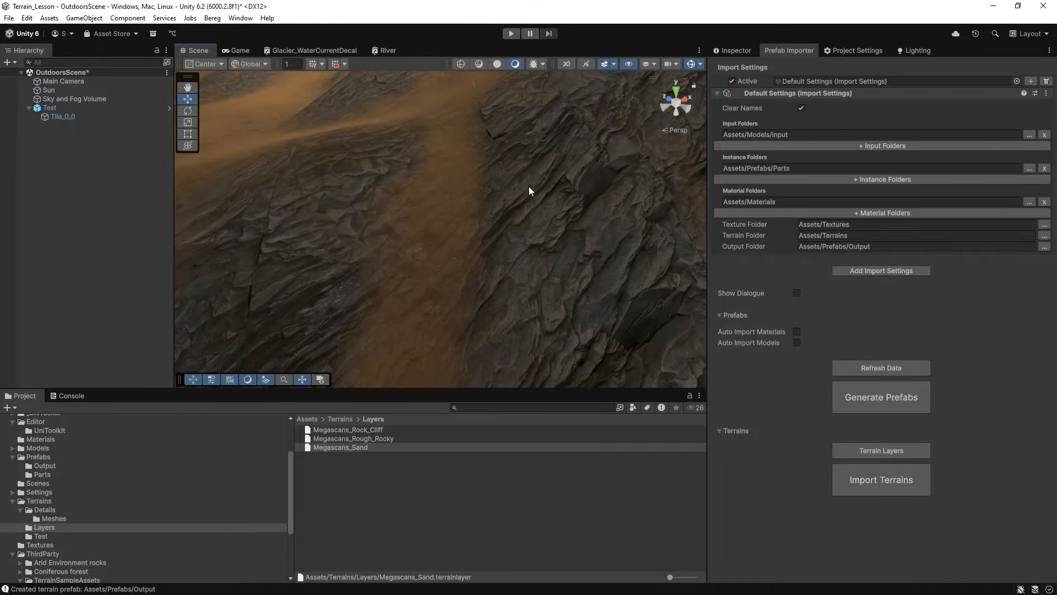
middle_drag(531, 191, 553, 259)
alt+drag(554, 258, 474, 242)
alt+right_drag(475, 243, 576, 259)
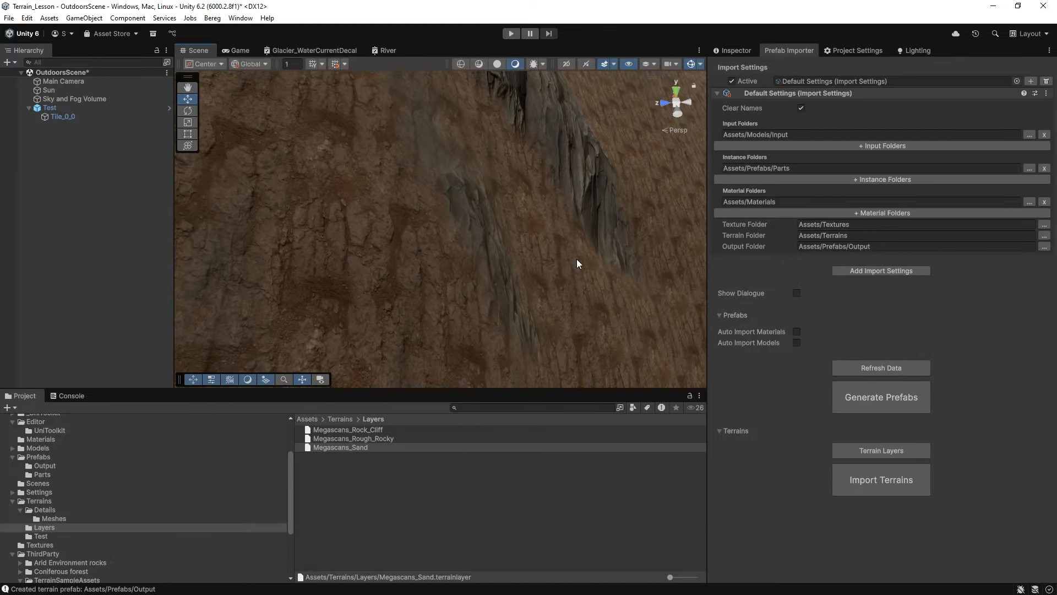
alt+drag(577, 259, 469, 256)
alt+right_drag(548, 274, 455, 288)
alt+drag(455, 288, 600, 286)
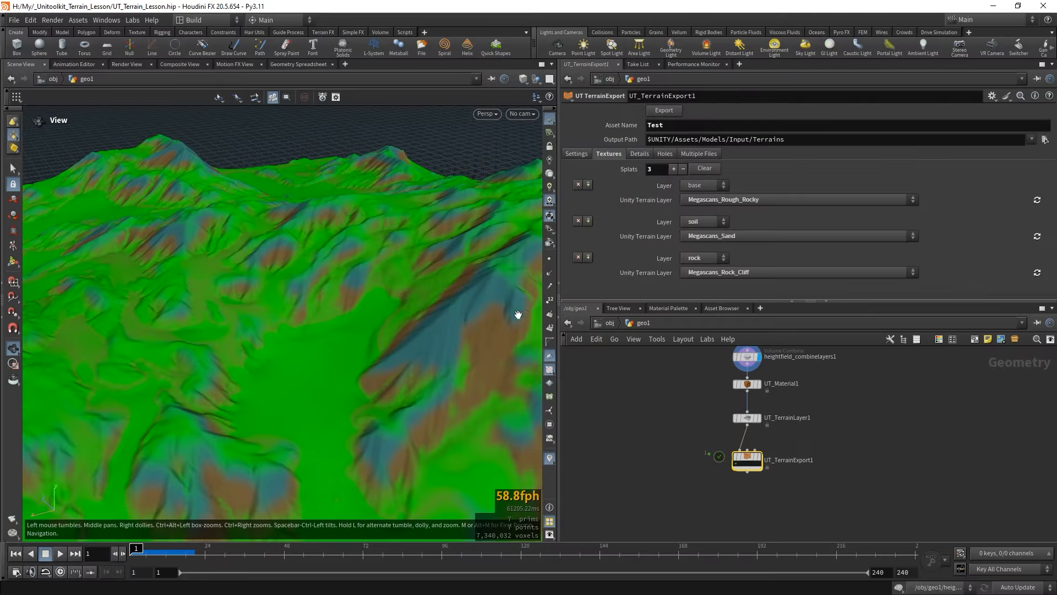
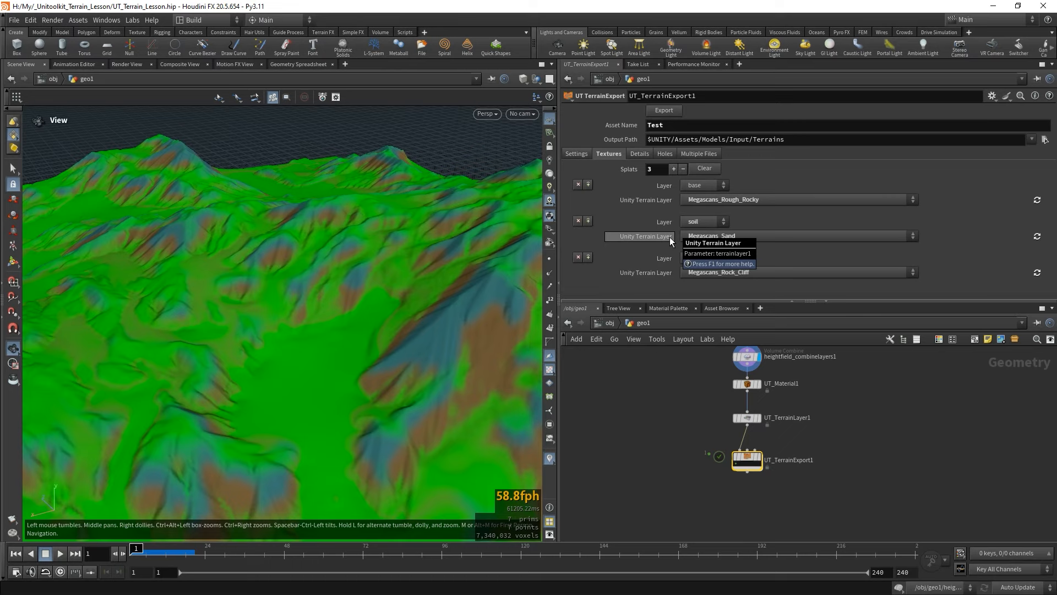
Add a fourth layer to the UT_TerrainLayer1 node, load the Cracked_Rock textures and name it Cracked_Rock.
scroll(809, 435, up, 2)
click(713, 417)
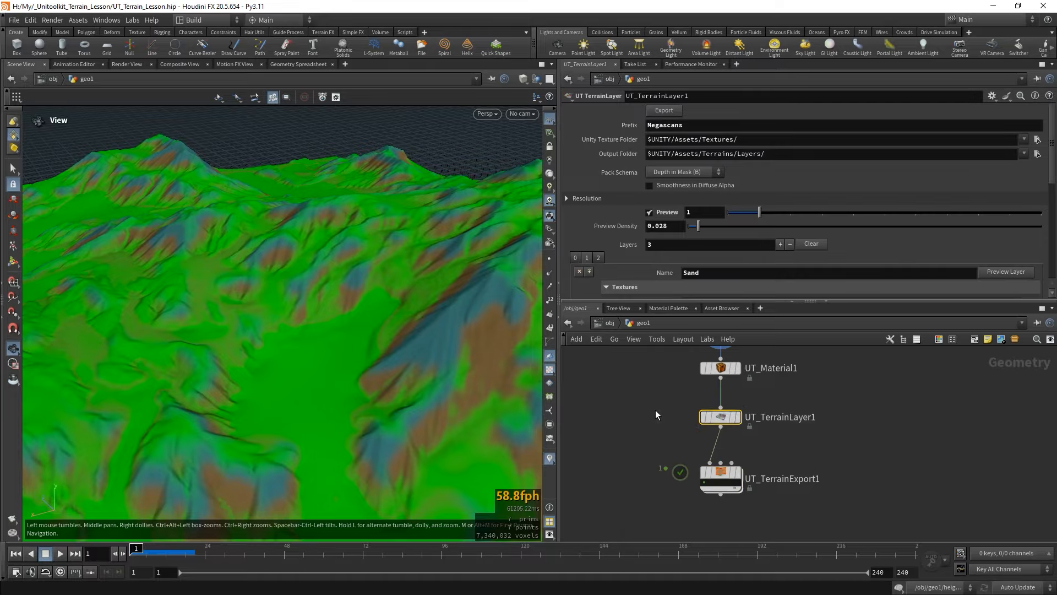
scroll(613, 233, down, 3)
click(599, 171)
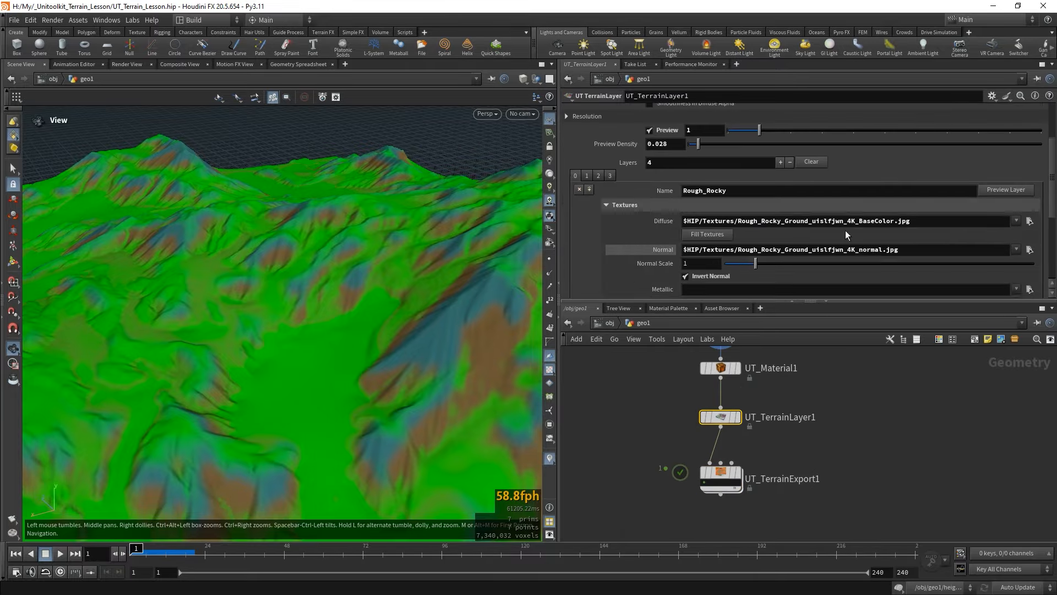
scroll(844, 230, down, 1)
click(780, 131)
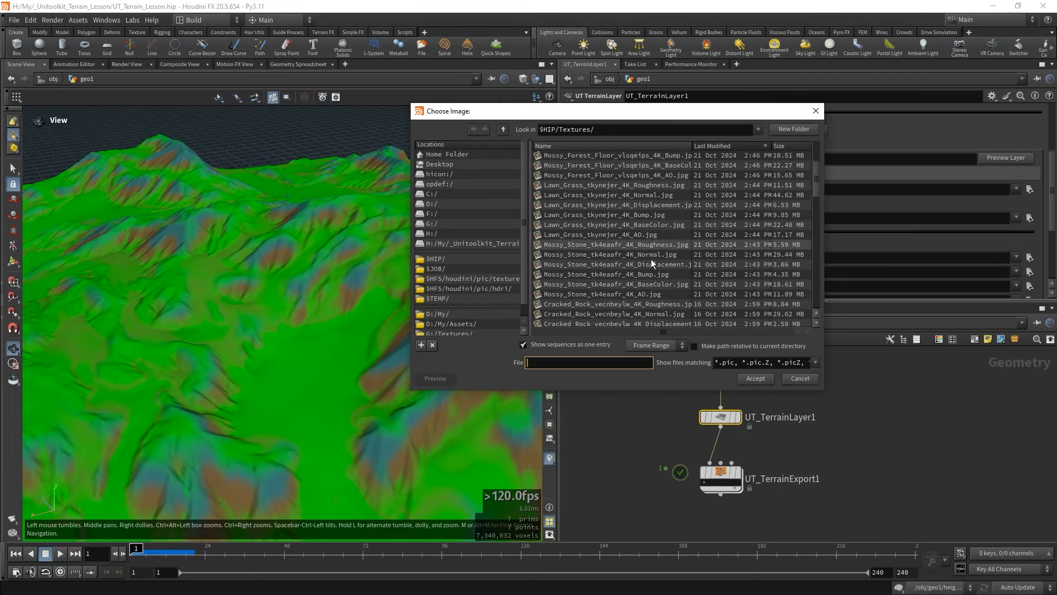
double_click(651, 274)
scroll(623, 163, up, 3)
text(Crecked)
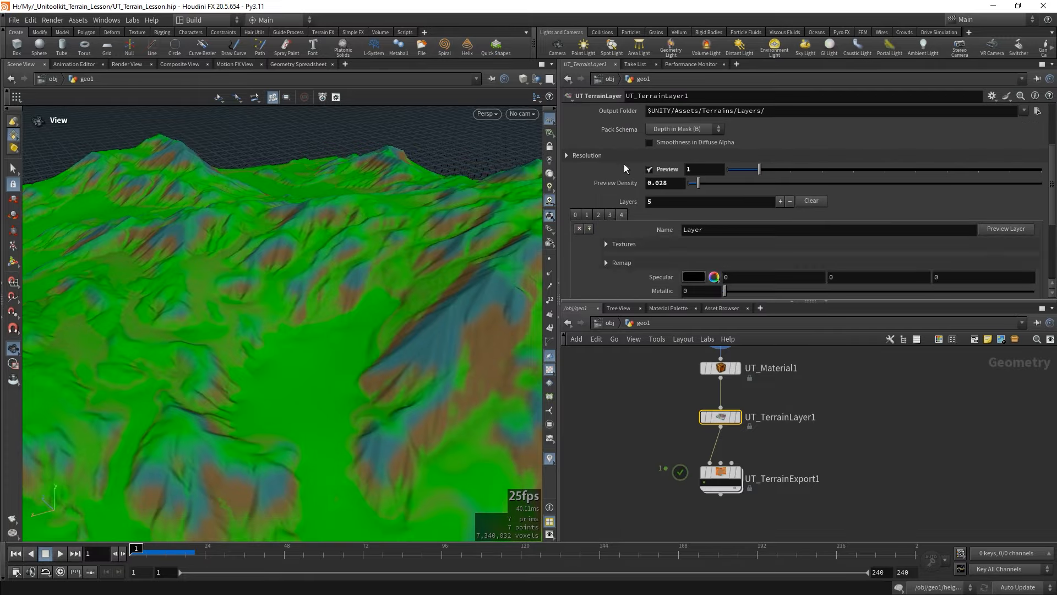
text(_Roc)
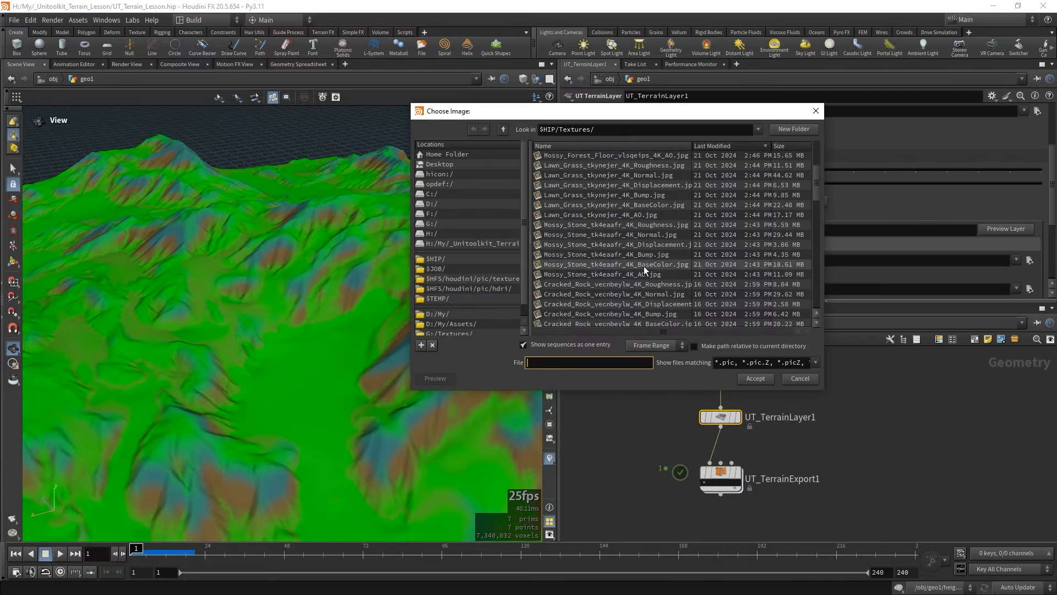
Add Beach_Rocks and Grass layers with the Shoreline_Beach_Rocks and Lawn_Grass textures, and export the terrain layers to Unity.
scroll(643, 264, down, 12)
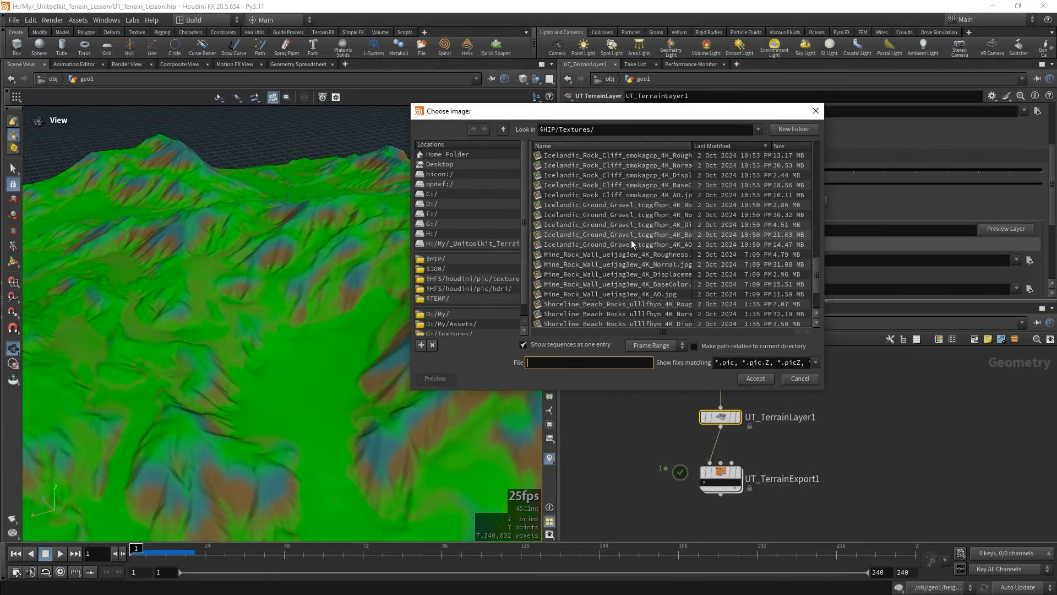
double_click(609, 249)
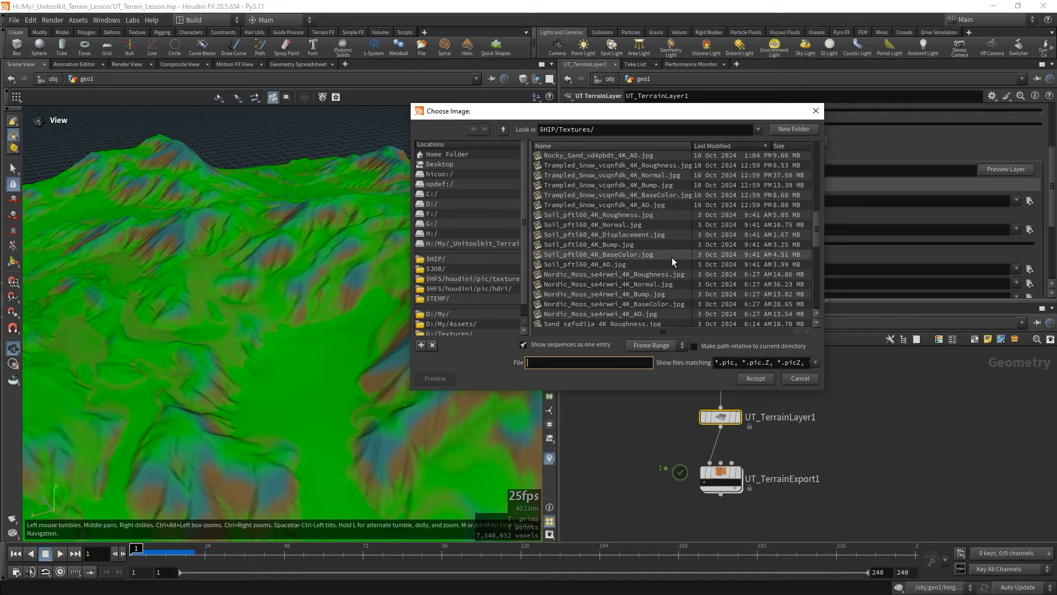
scroll(672, 257, down, 5)
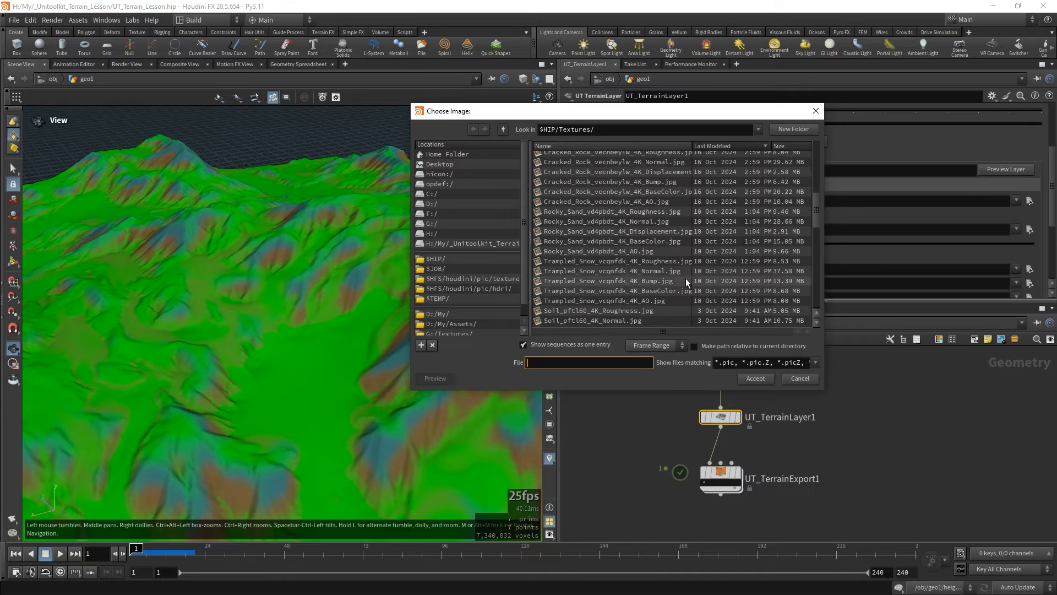
double_click(608, 221)
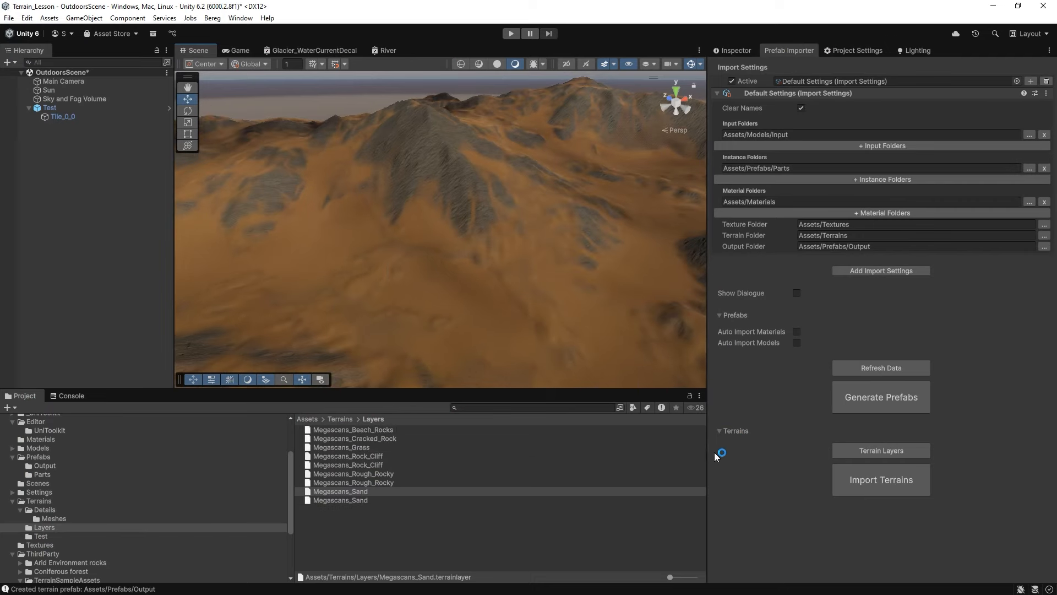
Switch to Unity, import the terrain layers and check the Megascans_Beach_Rocks, Megascans_Cracked_Rock and Megascans_Grass assets.
click(889, 450)
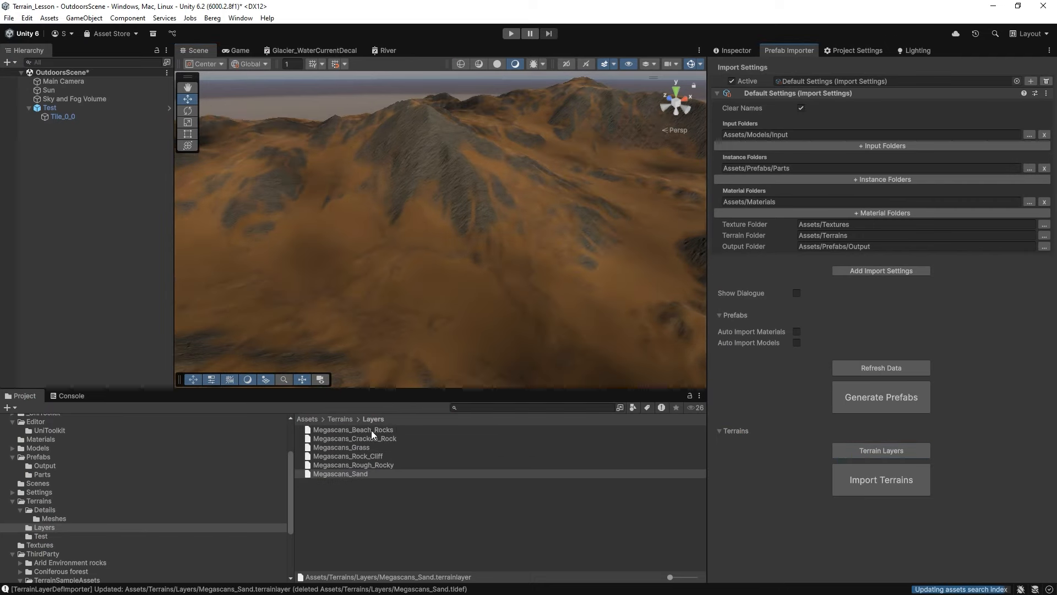
click(371, 430)
click(370, 438)
click(367, 447)
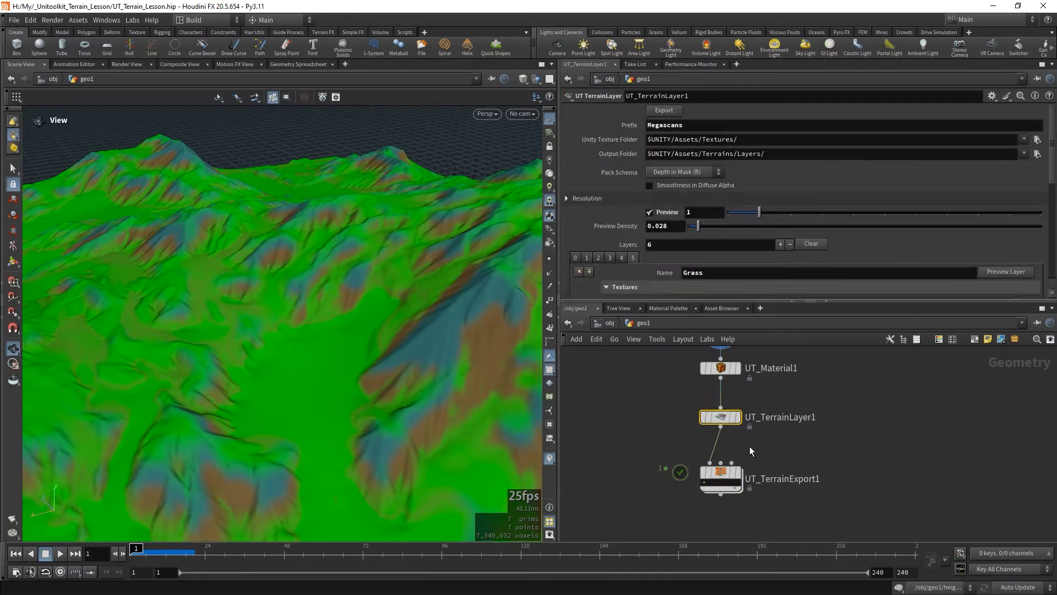
Back in Houdini, raise UT_TerrainExport1 to 5 splats and set the fourth to concave with the refreshed Megascans_Cracked_Rock terrain layer.
click(608, 153)
click(674, 167)
scroll(659, 223, down, 1)
scroll(661, 229, down, 1)
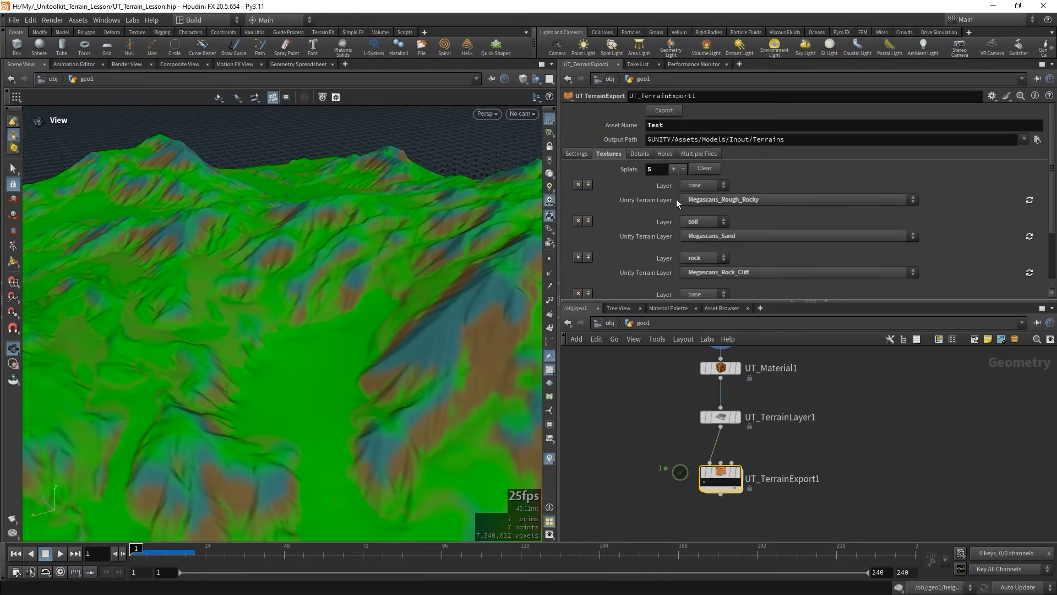
click(708, 237)
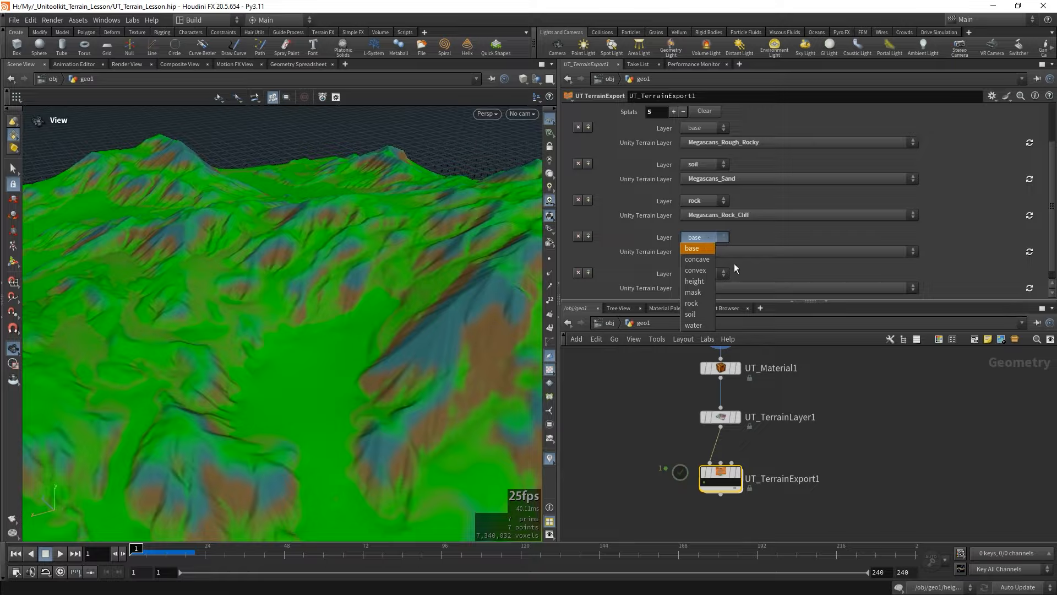
click(705, 259)
click(725, 253)
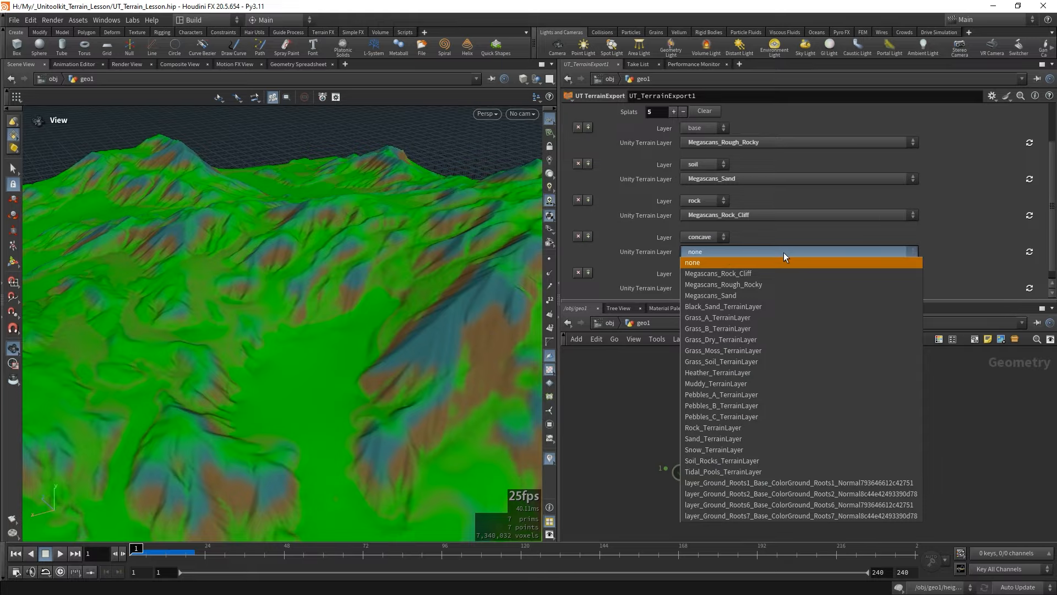
click(751, 262)
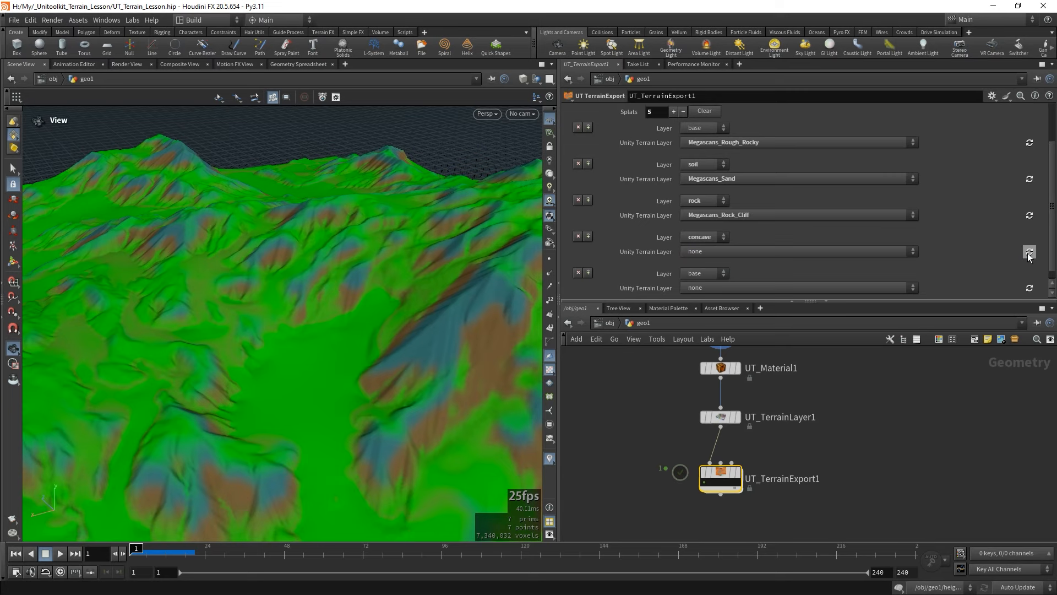
click(774, 250)
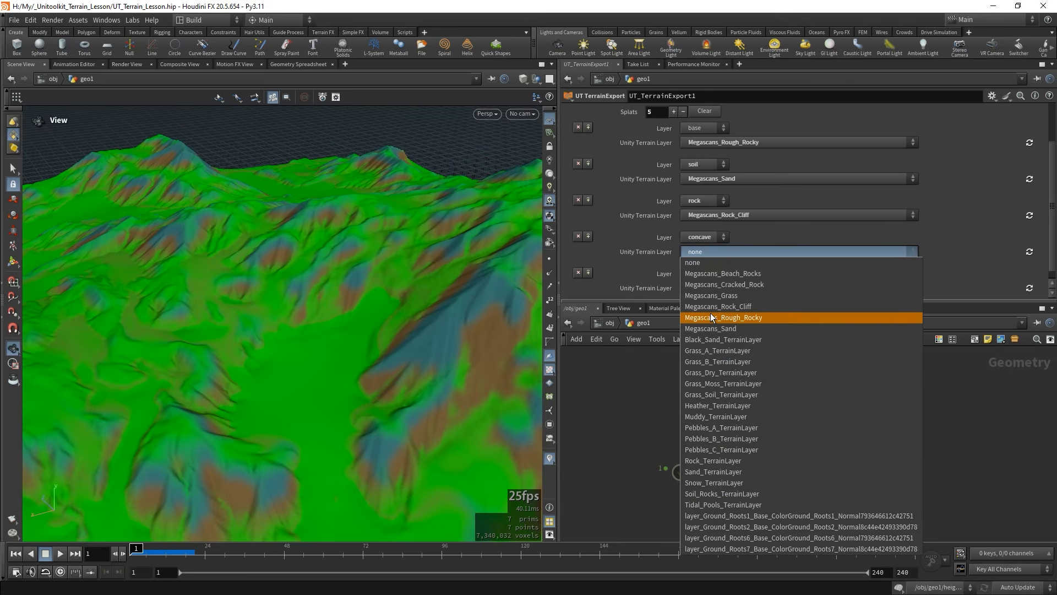
click(720, 284)
Set the fifth splat to the convex layer with the Megascans_Rock_Cliff Unity terrain layer.
scroll(646, 271, down, 1)
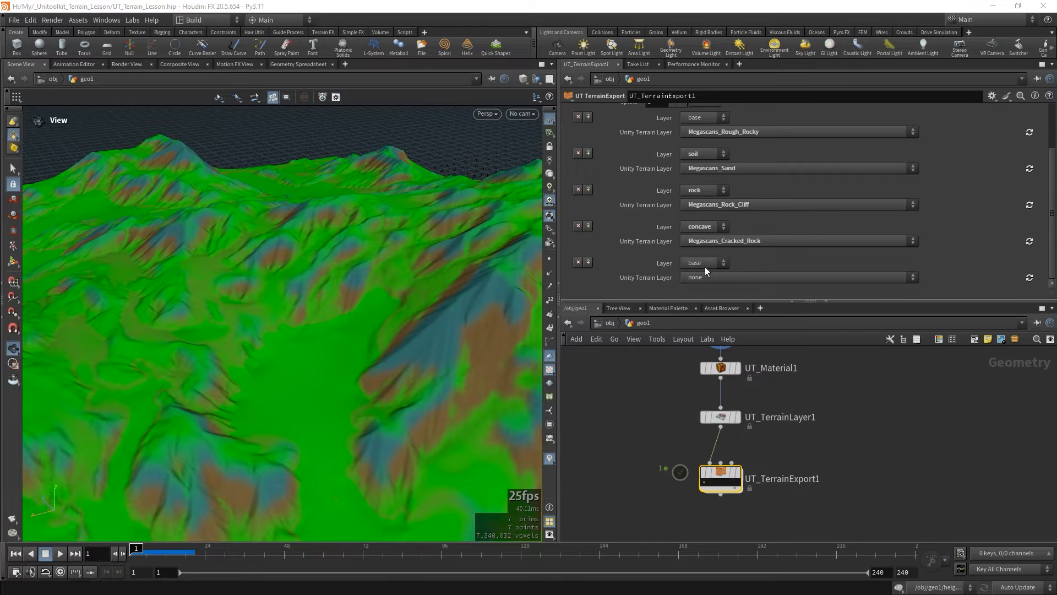
click(704, 264)
click(708, 292)
click(717, 277)
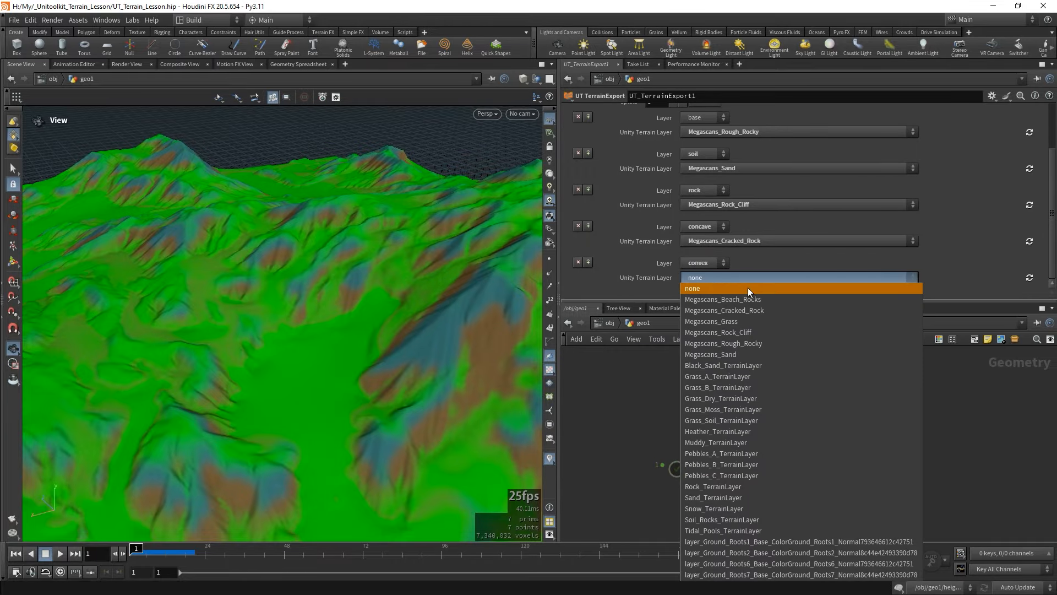
click(736, 331)
Export the terrain, import it again in Unity and look over its updated textures in the scene view.
scroll(694, 262, up, 3)
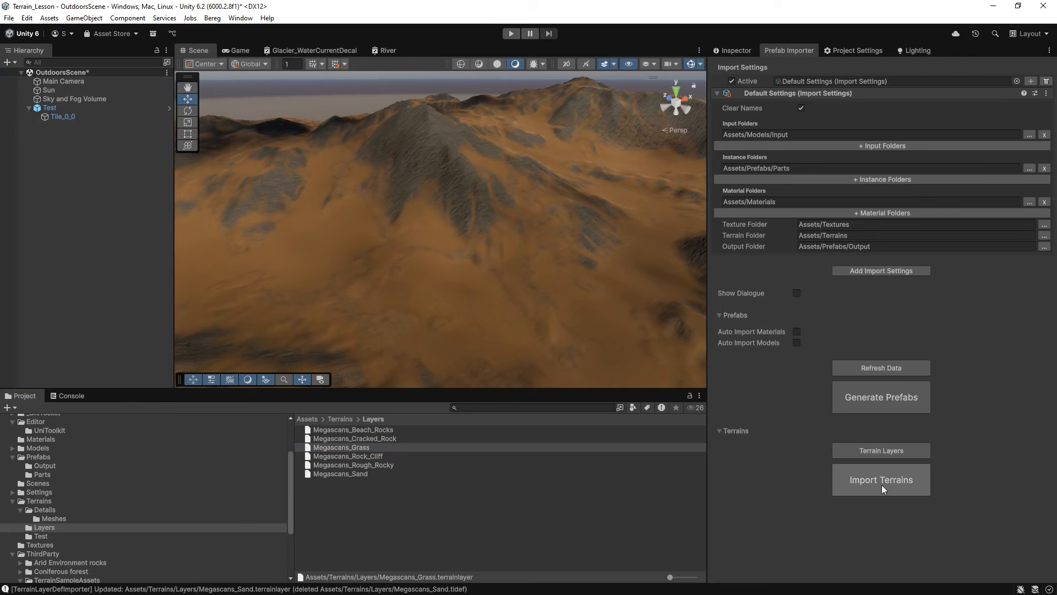
click(843, 487)
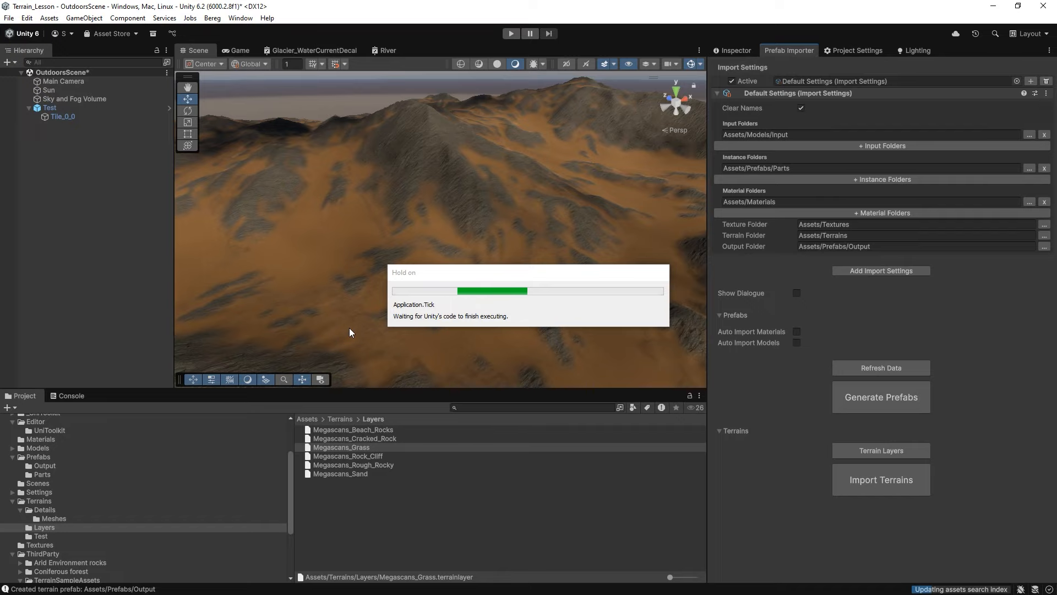
right_drag(349, 328, 486, 279)
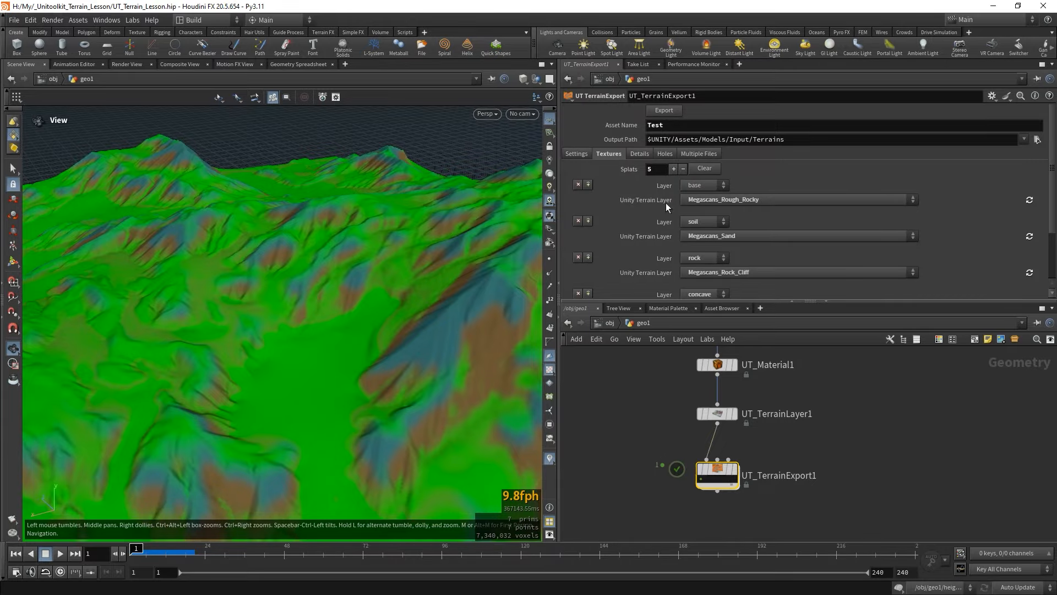
In Houdini, place a HeightField Mask by Feature node beside blast1 and examine its slope, height, curvature, direction and occlusion masking options.
scroll(683, 375, down, 3)
middle_drag(683, 376, 657, 448)
middle_drag(648, 394, 661, 480)
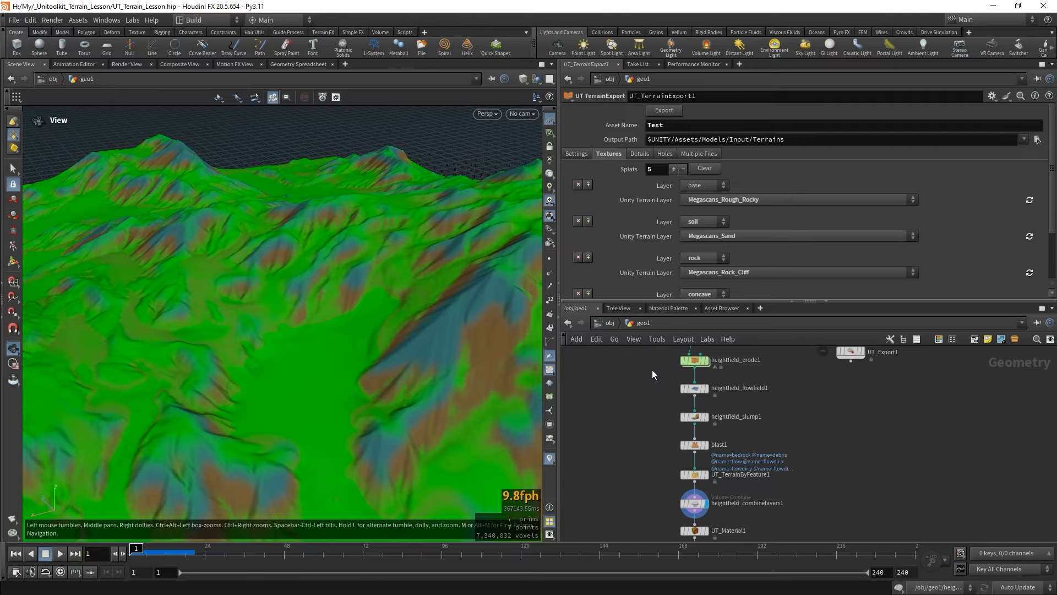
key(Tab)
text(mask)
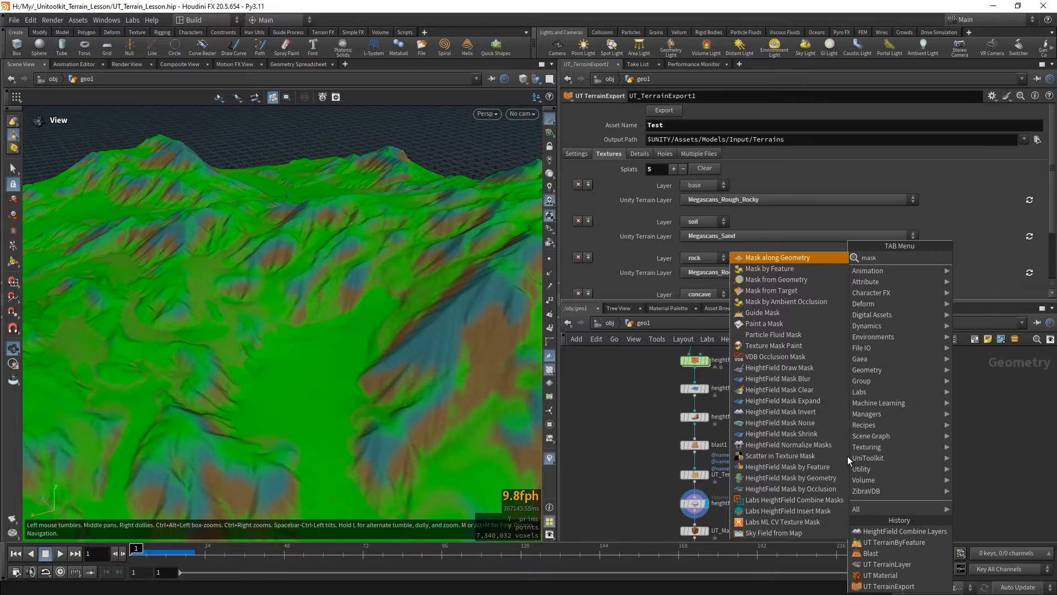
text(by)
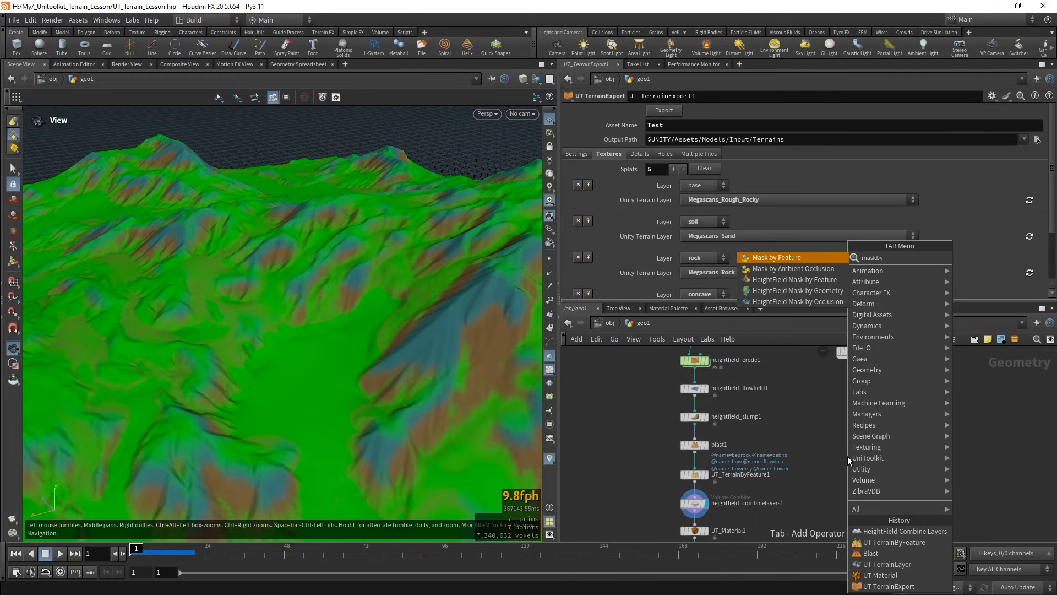
click(809, 284)
click(801, 431)
scroll(802, 430, up, 4)
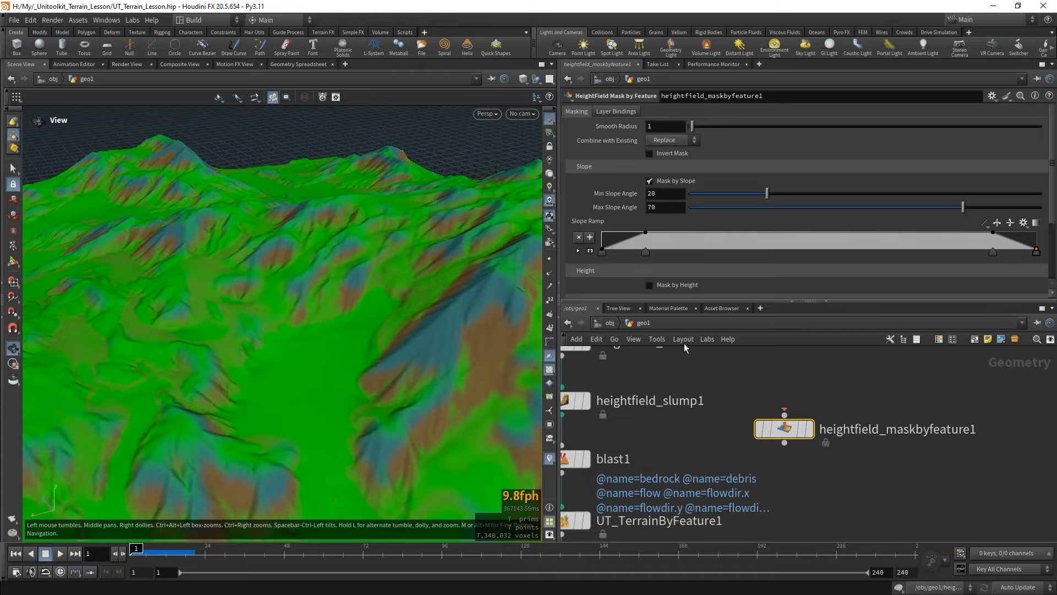
scroll(635, 229, down, 2)
scroll(635, 229, down, 2)
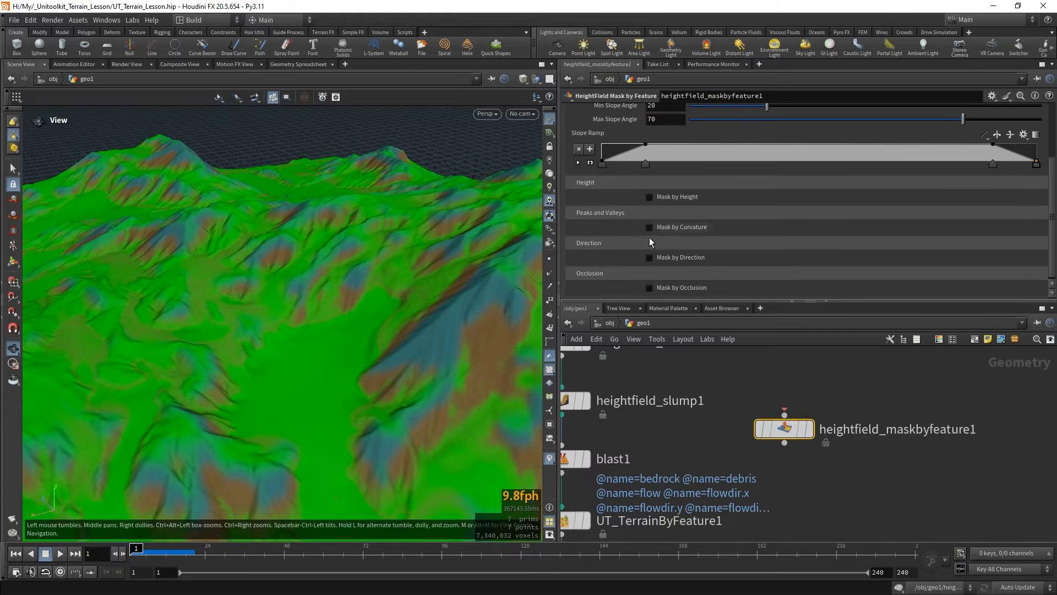
scroll(649, 247, down, 1)
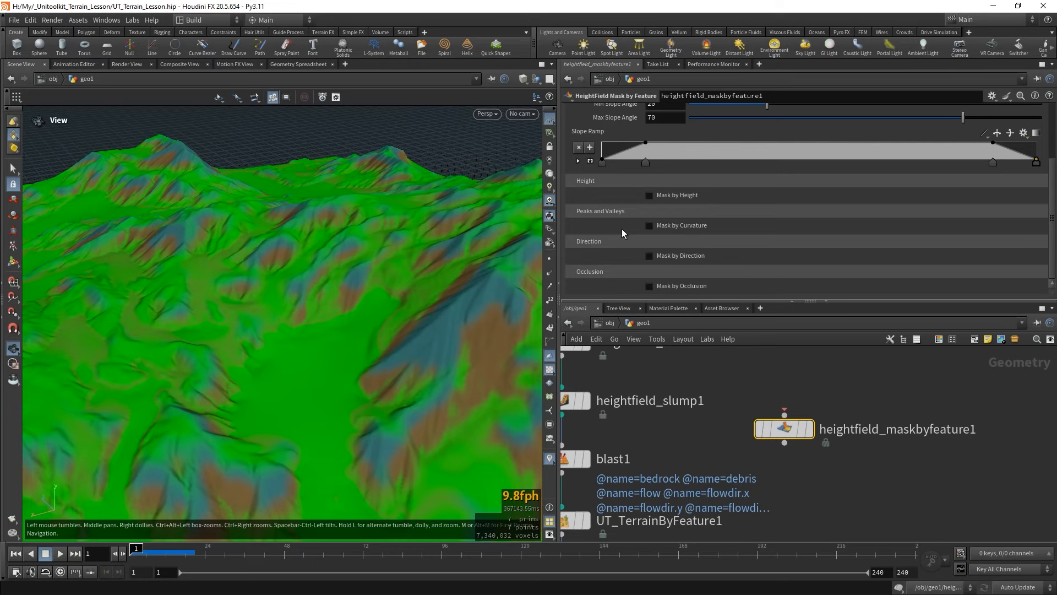
scroll(375, 311, down, 3)
drag(374, 311, 377, 336)
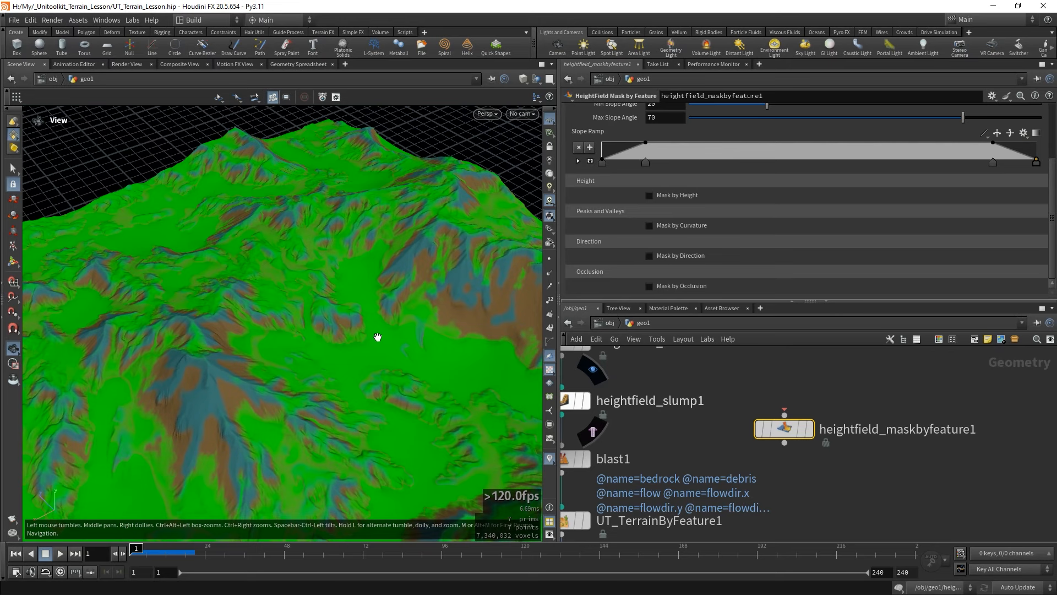
Add a UT TerrainBiome node and insert it between heightfield_combinelayers1 and UT_Material1.
scroll(787, 441, down, 3)
middle_drag(809, 489, 827, 323)
key(Tab)
mouse_move(839, 459)
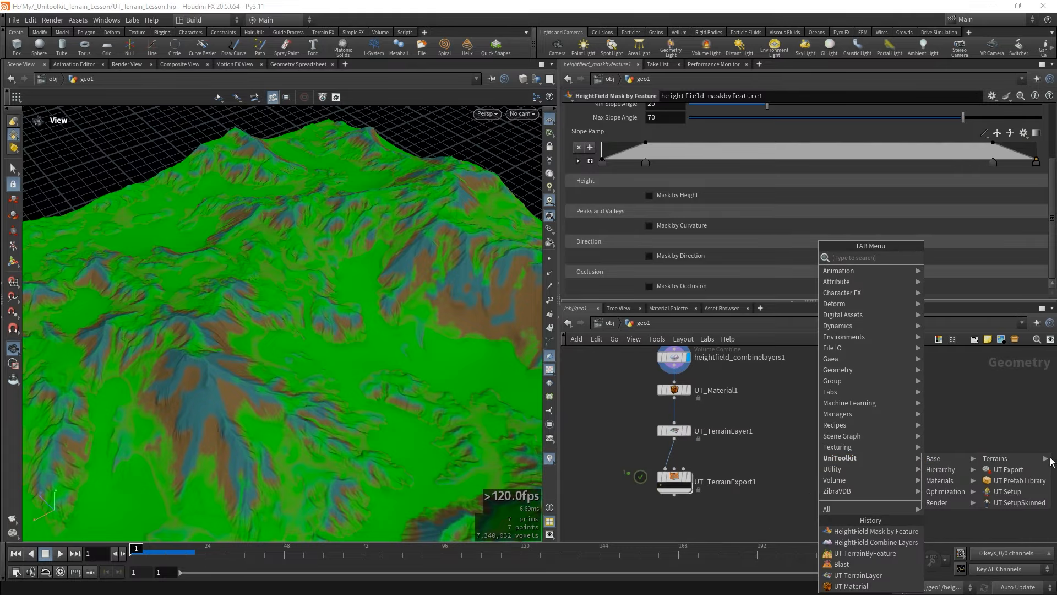
mouse_move(1047, 459)
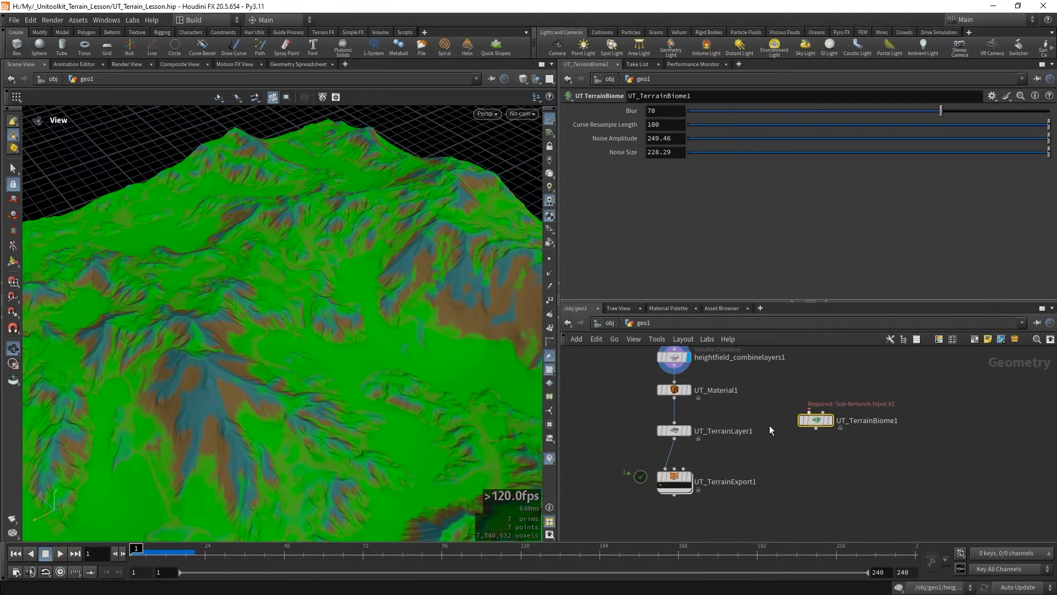
scroll(813, 447, up, 2)
scroll(805, 480, down, 3)
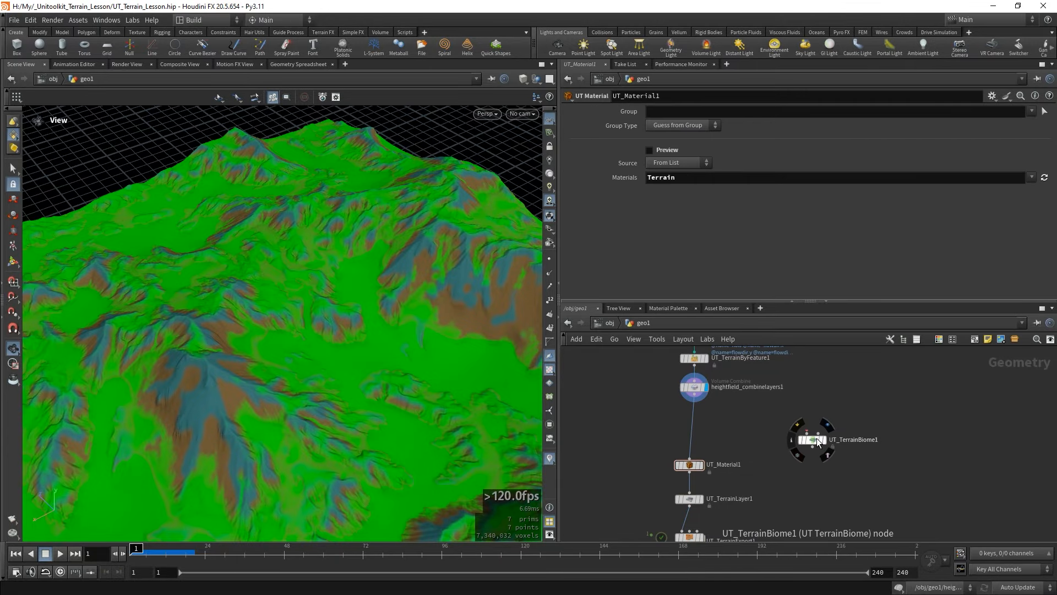
drag(817, 437, 695, 419)
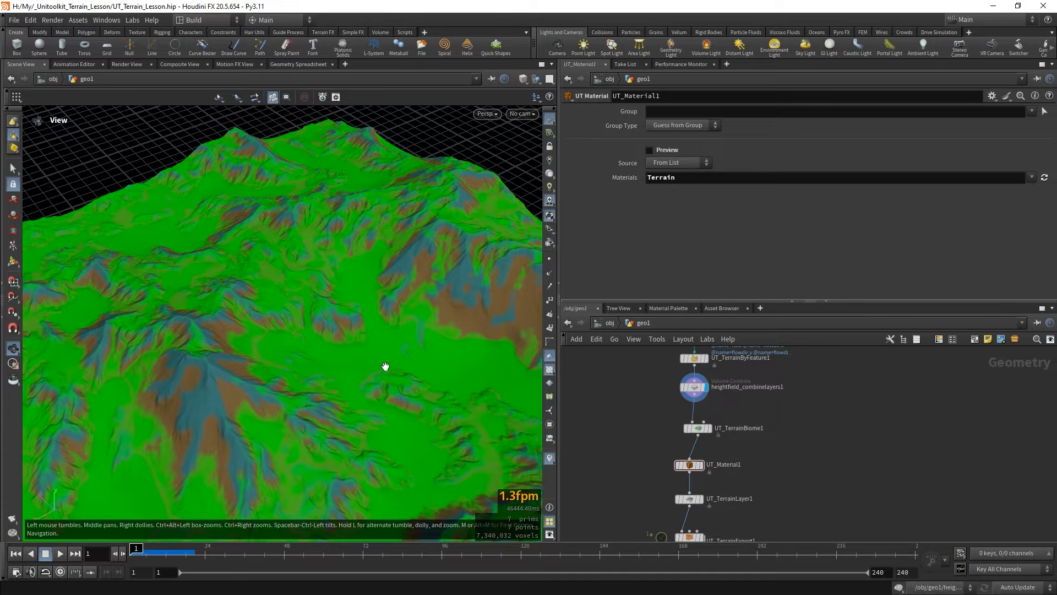
Switch the viewport to the top view framing the whole terrain and set new tools to be created in context.
key(space+2)
right_drag(404, 357, 347, 378)
middle_drag(351, 375, 335, 378)
right_drag(335, 378, 399, 355)
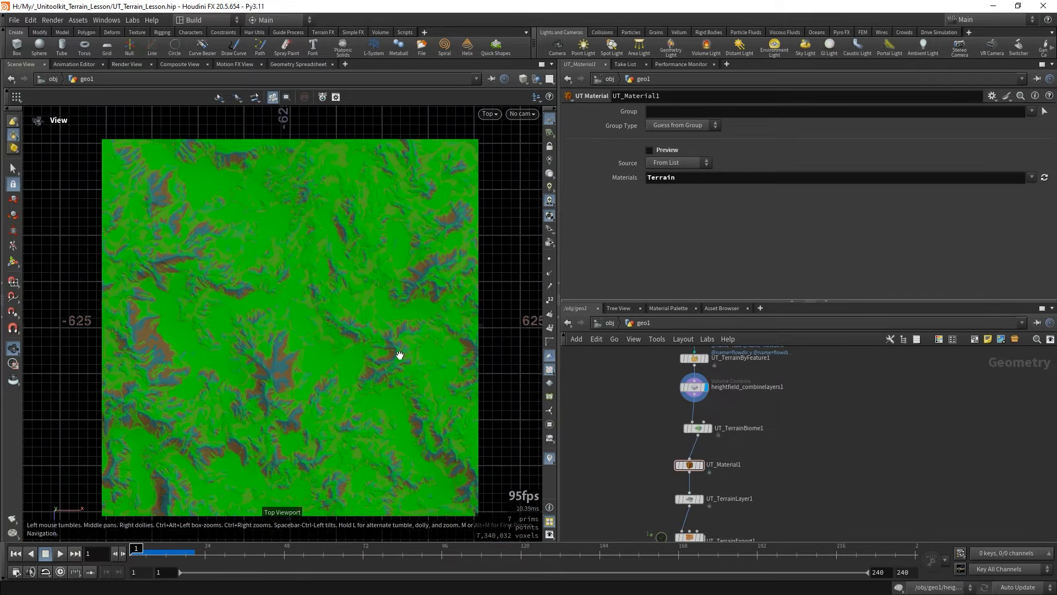
middle_drag(399, 355, 425, 343)
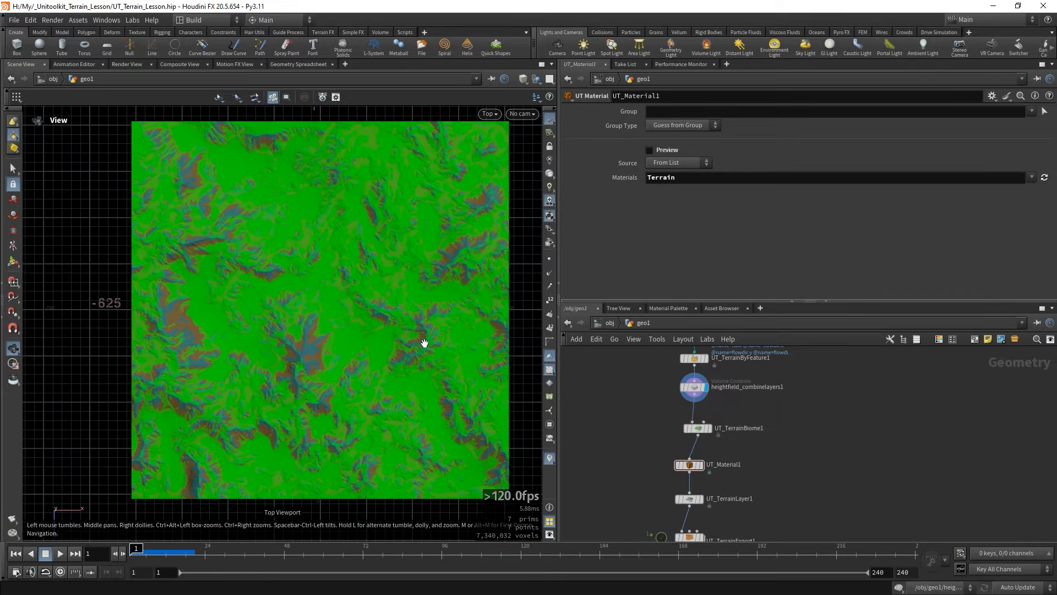
click(537, 97)
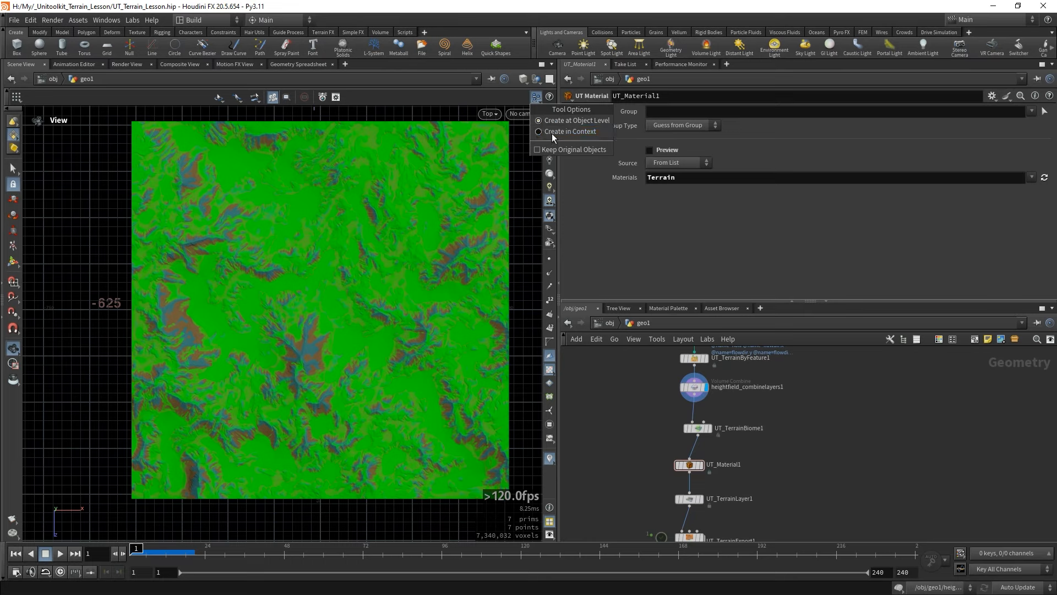
click(552, 134)
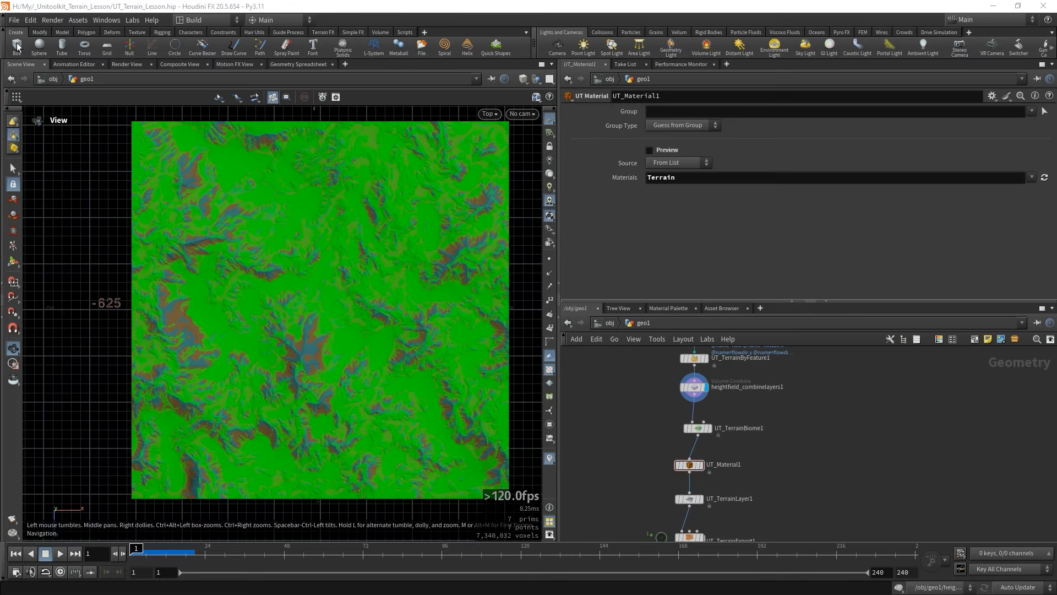
Draw a closed Bezier curve outlining a biome area from the terrain's upper-left part down to its centre.
click(200, 47)
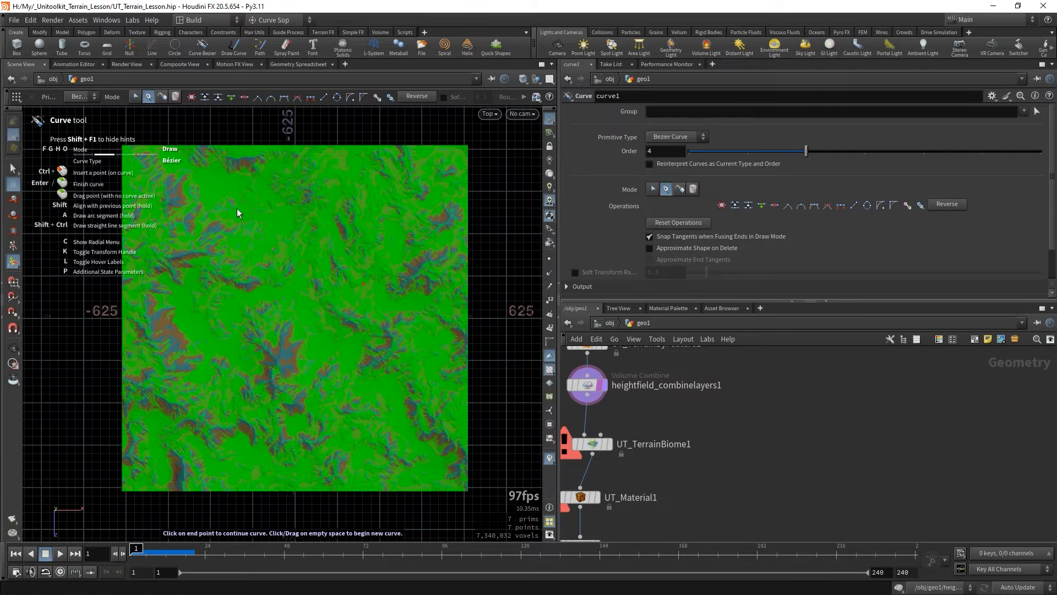
drag(192, 168, 191, 193)
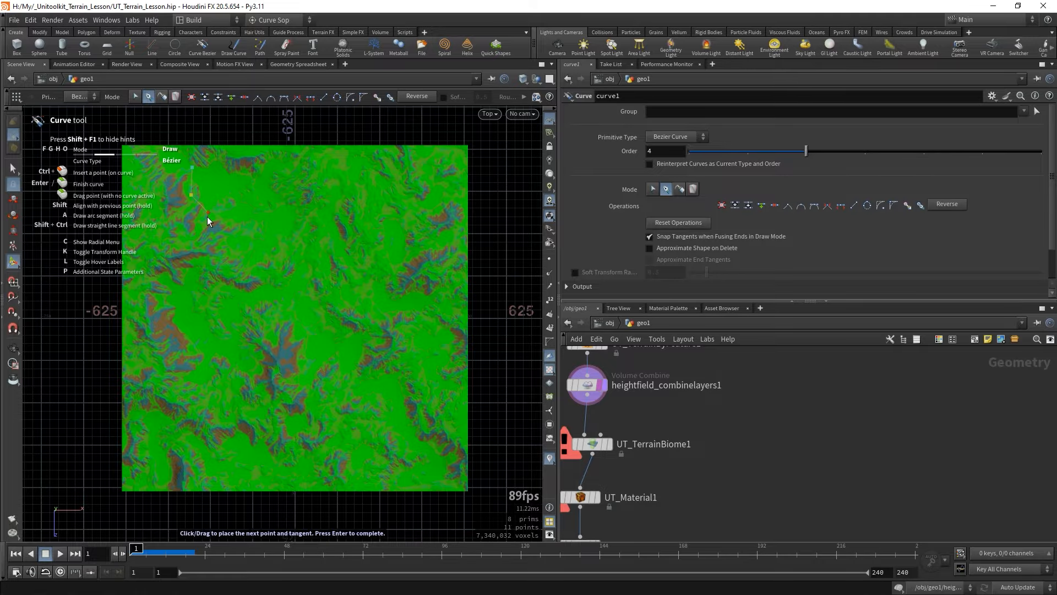
mouse_move(226, 254)
mouse_down()
mouse_move(271, 295)
mouse_move(282, 333)
mouse_up()
drag(303, 373, 349, 362)
drag(385, 294, 384, 271)
drag(367, 242, 352, 231)
drag(333, 228, 327, 212)
mouse_move(320, 193)
mouse_down()
mouse_move(308, 172)
mouse_move(264, 150)
mouse_up()
drag(252, 149, 203, 158)
click(200, 159)
click(190, 167)
Place curve1 beside the terrain node chain and append a Name node that names its primitive grass.
scroll(702, 438, down, 5)
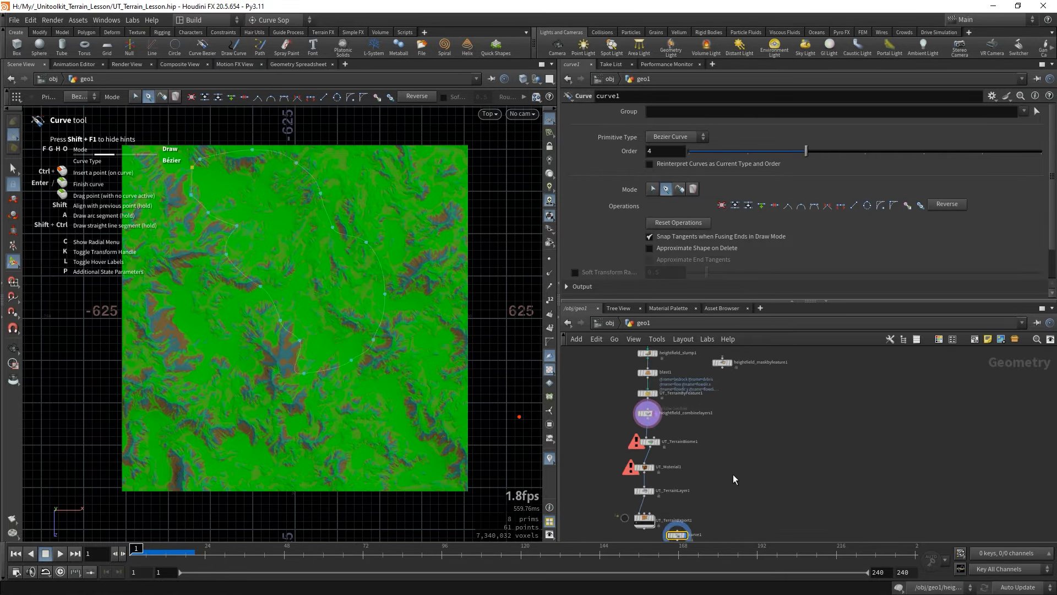
drag(704, 517, 740, 441)
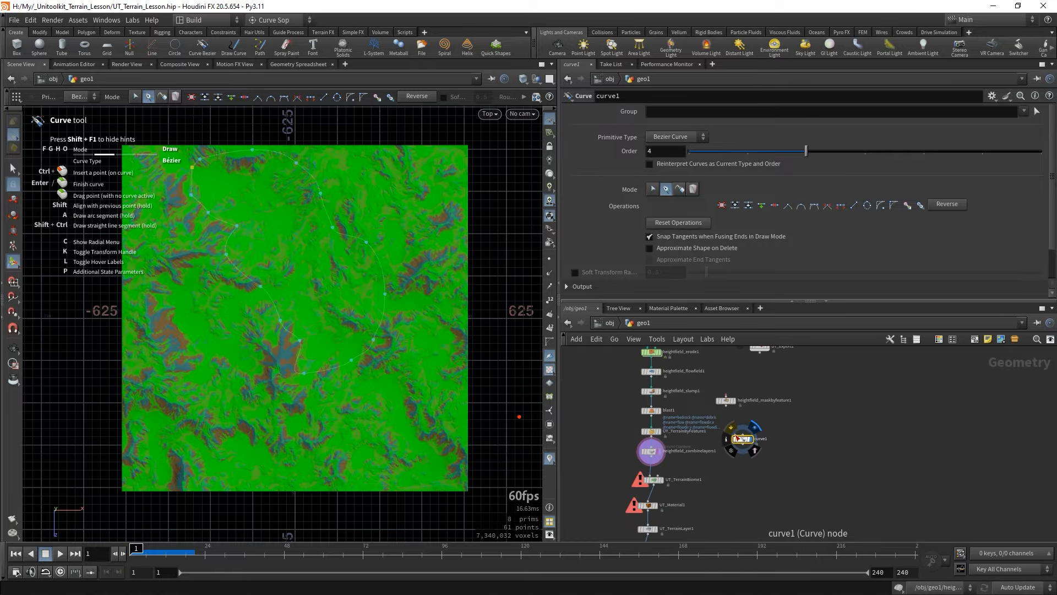
scroll(740, 441, up, 3)
key(Tab)
text(name)
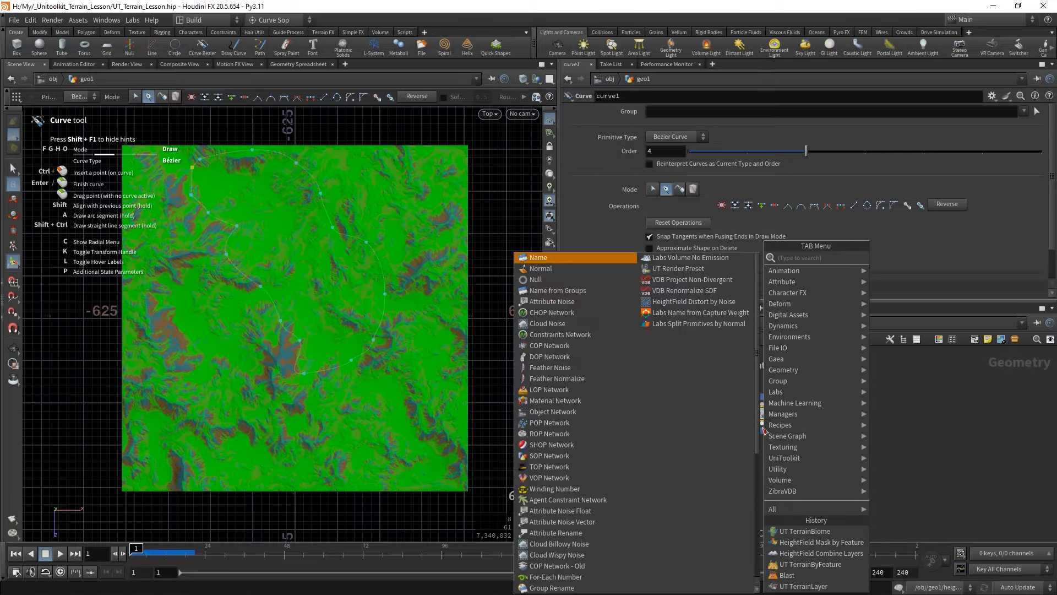
key(Return)
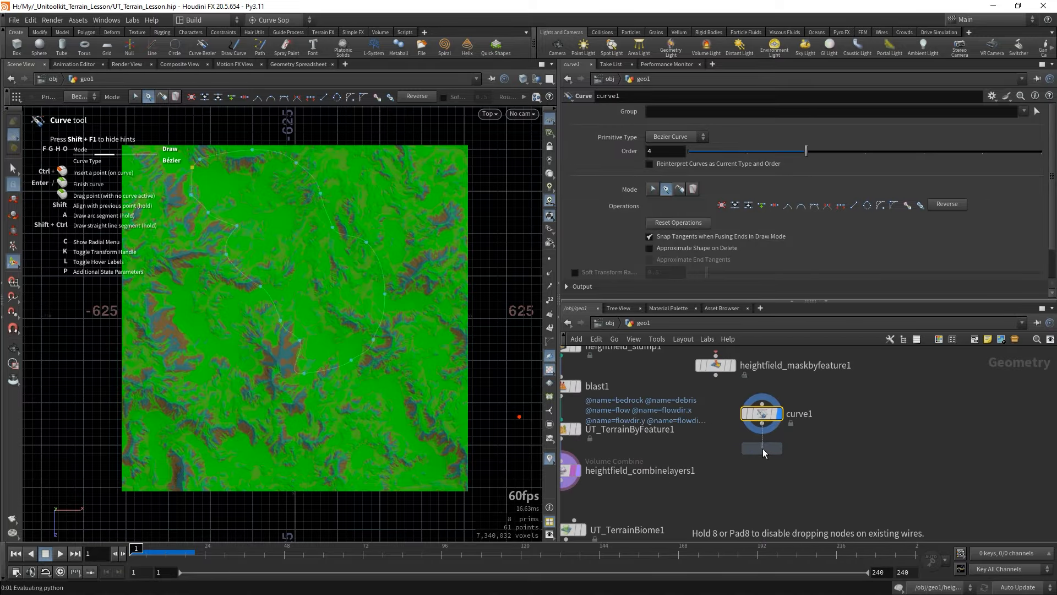
click(762, 448)
scroll(760, 451, up, 2)
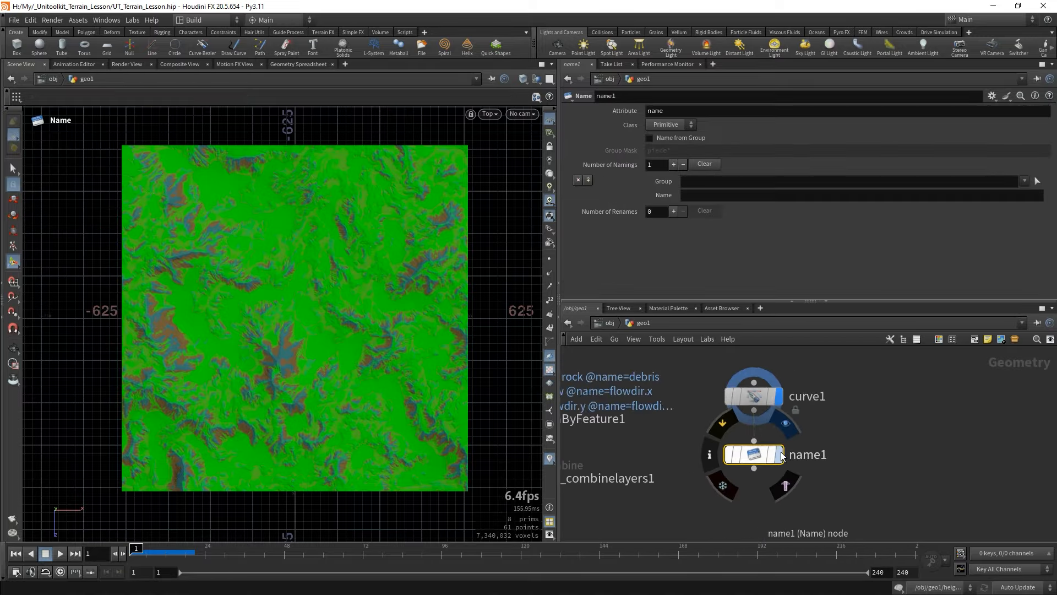
click(695, 194)
key(Return)
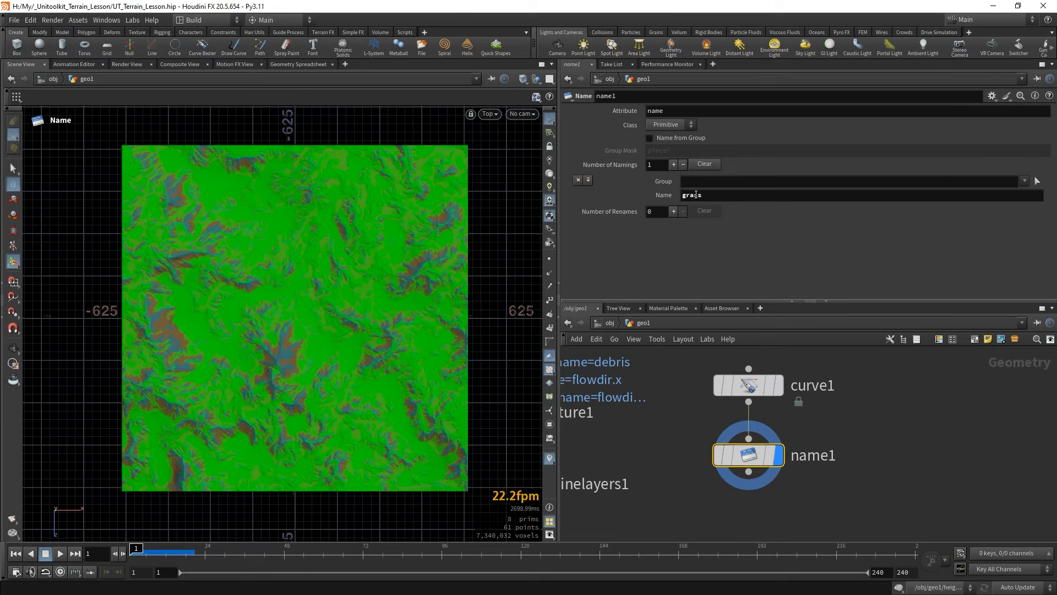
Connect name1 to the second input of UT_TerrainBiome1 and display the biome node's result.
scroll(1035, 394, down, 2)
click(873, 439)
click(701, 501)
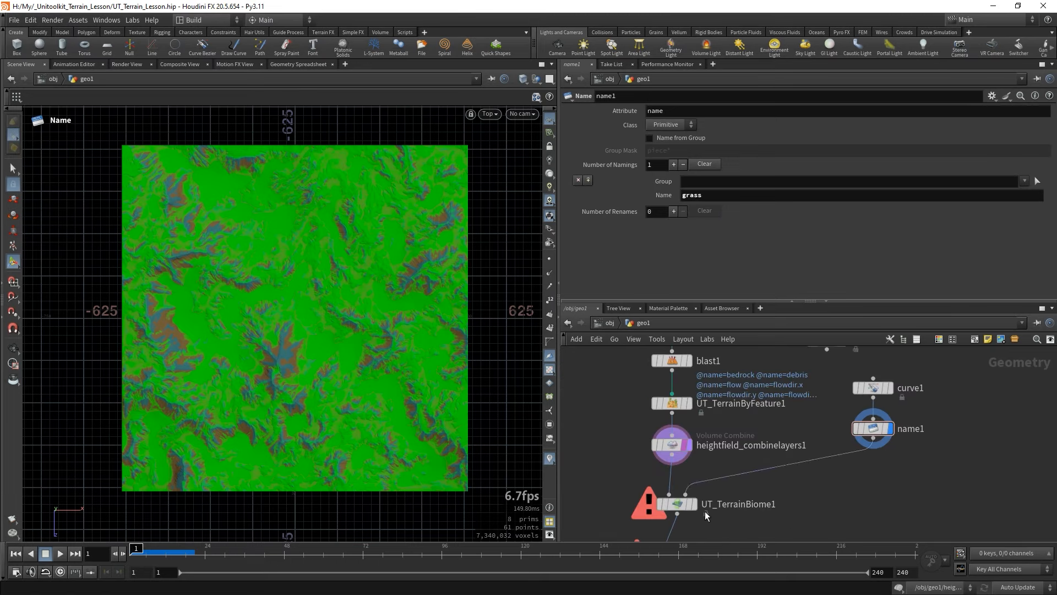
click(680, 511)
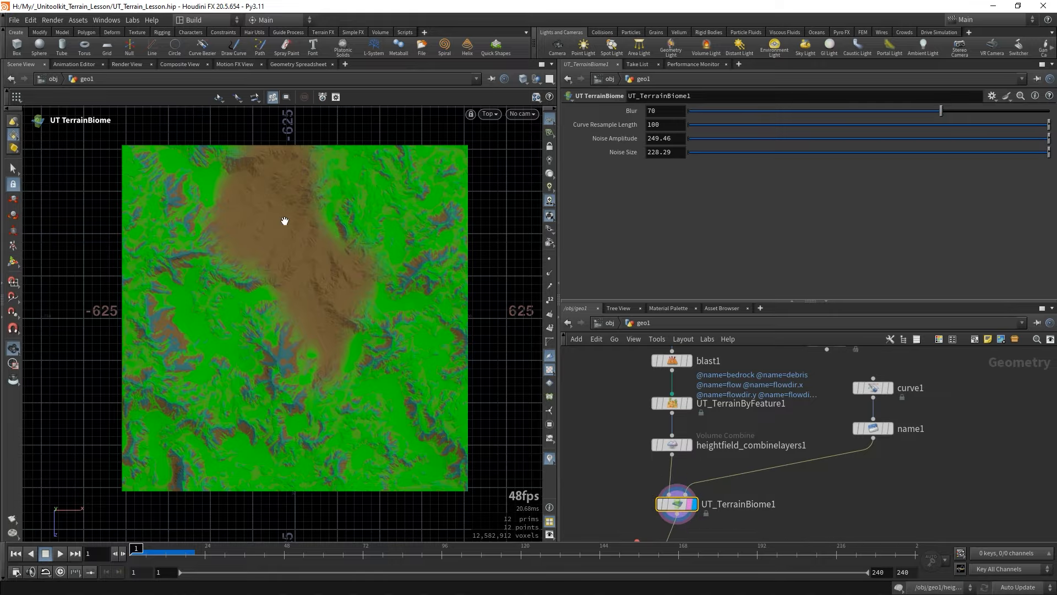
Examine the biome area in the perspective view and review the settings of name1 and UT_TerrainBiome1.
alt+right_drag(284, 222, 333, 317)
key(space+1)
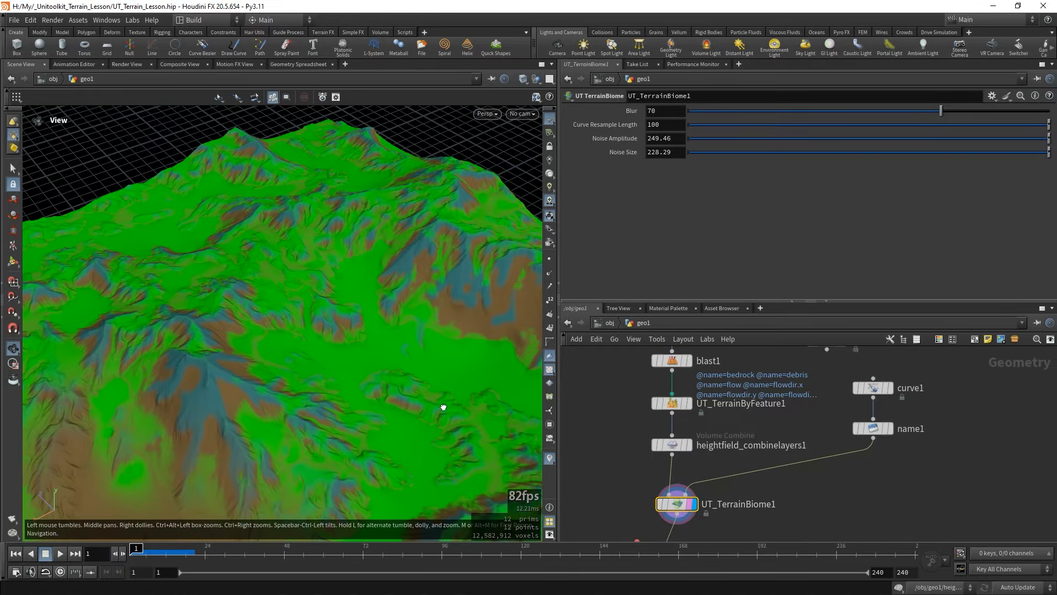
alt+drag(441, 406, 357, 417)
alt+middle_drag(356, 417, 309, 248)
drag(903, 483, 849, 414)
alt+middle_drag(446, 381, 390, 382)
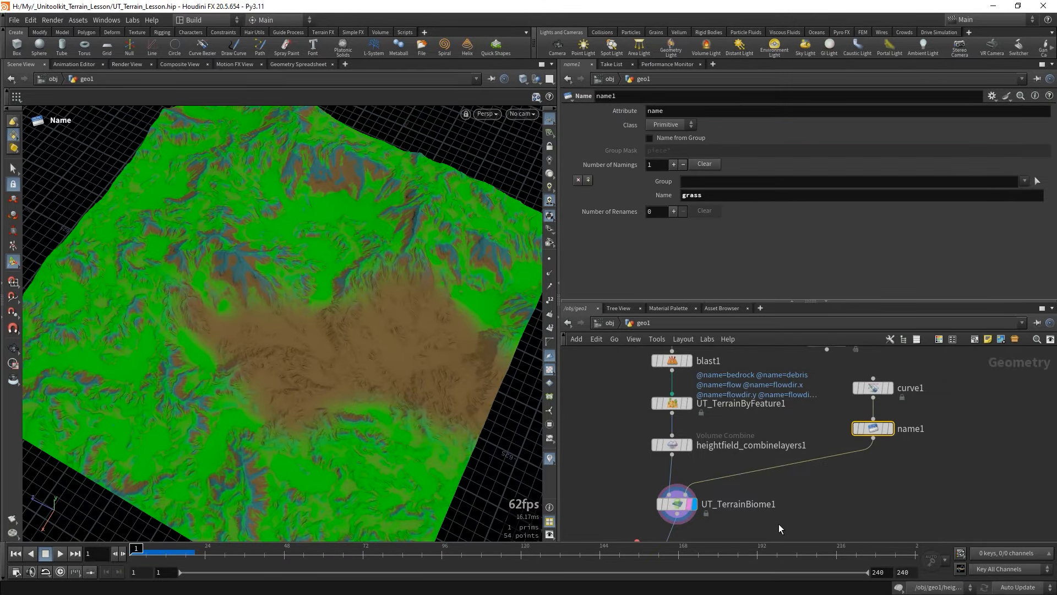
drag(779, 529, 563, 493)
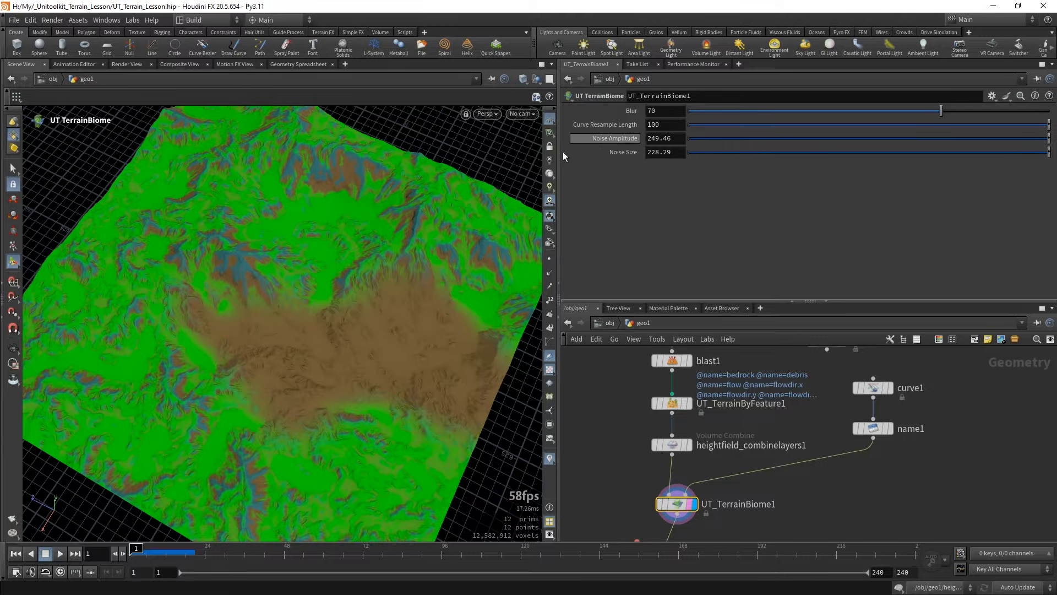
Examine the full list of grid volumes in the node information of UT_TerrainBiome1.
middle_drag(679, 511, 718, 372)
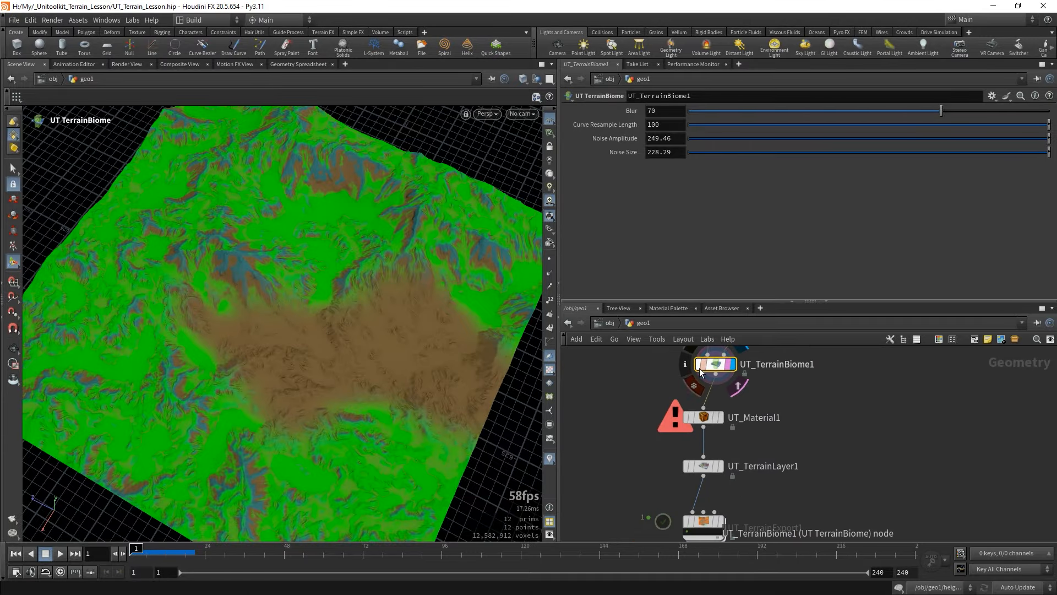
click(692, 379)
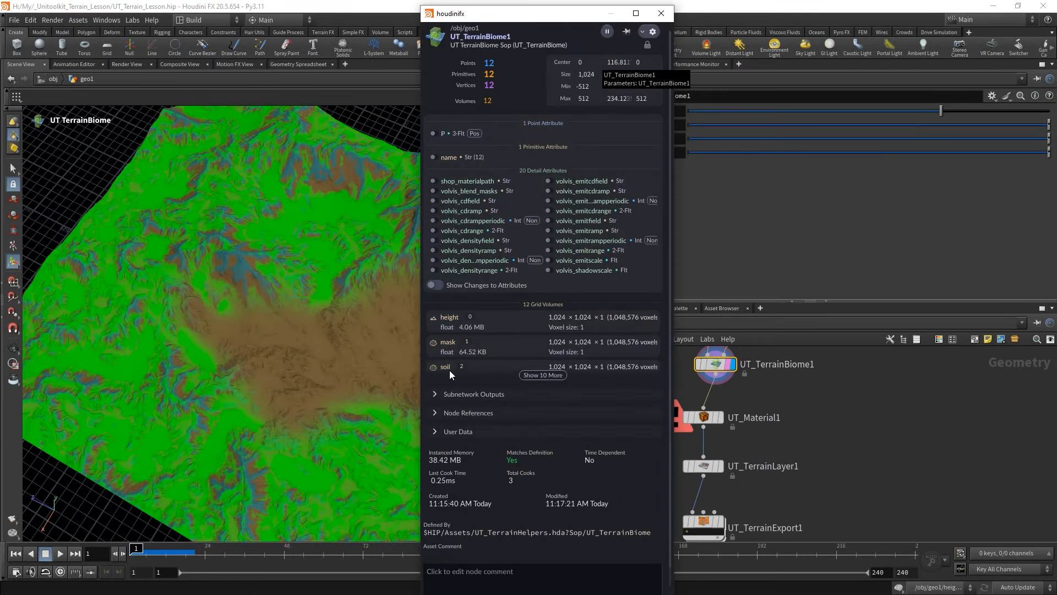
click(468, 372)
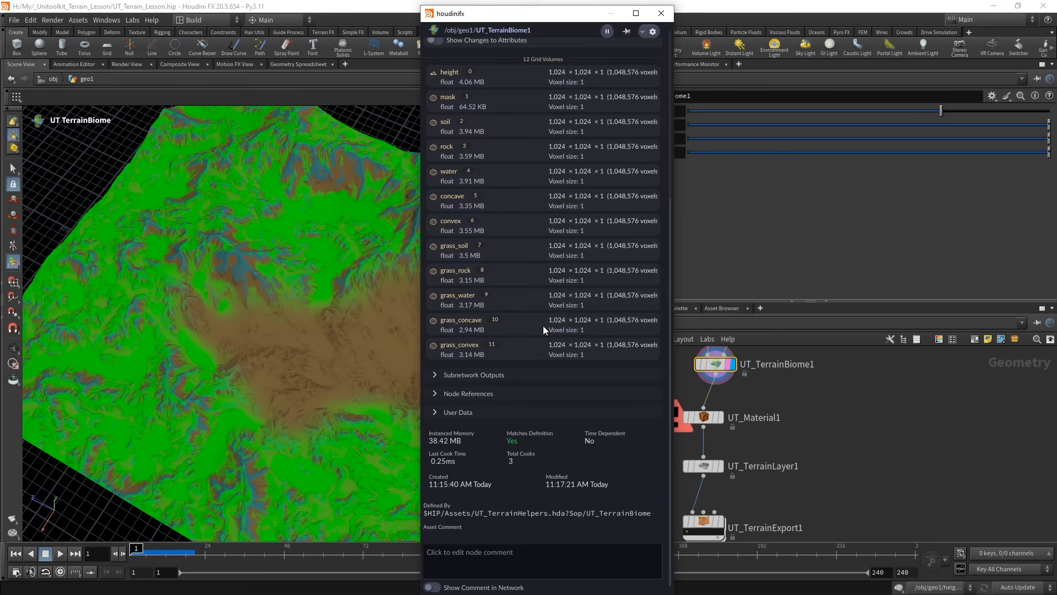
click(862, 500)
Insert a HeightField Combine Layers node between UT_TerrainBiome1 and UT_Material1 and display it.
middle_drag(846, 469, 857, 385)
key(Tab)
text(comni)
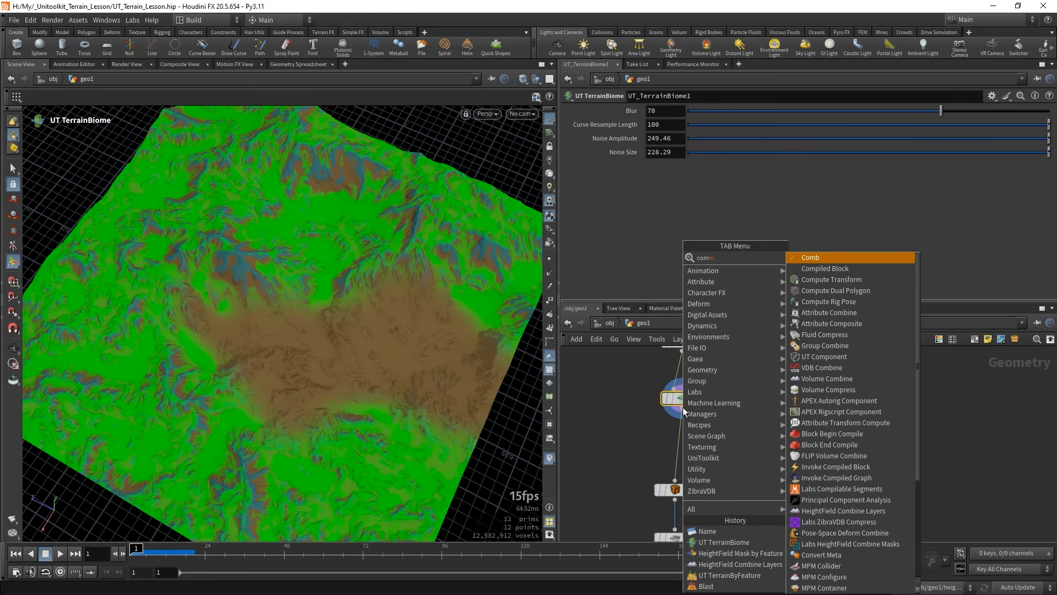
key(BackSpace)
key(BackSpace)
text(bine)
click(858, 314)
click(772, 448)
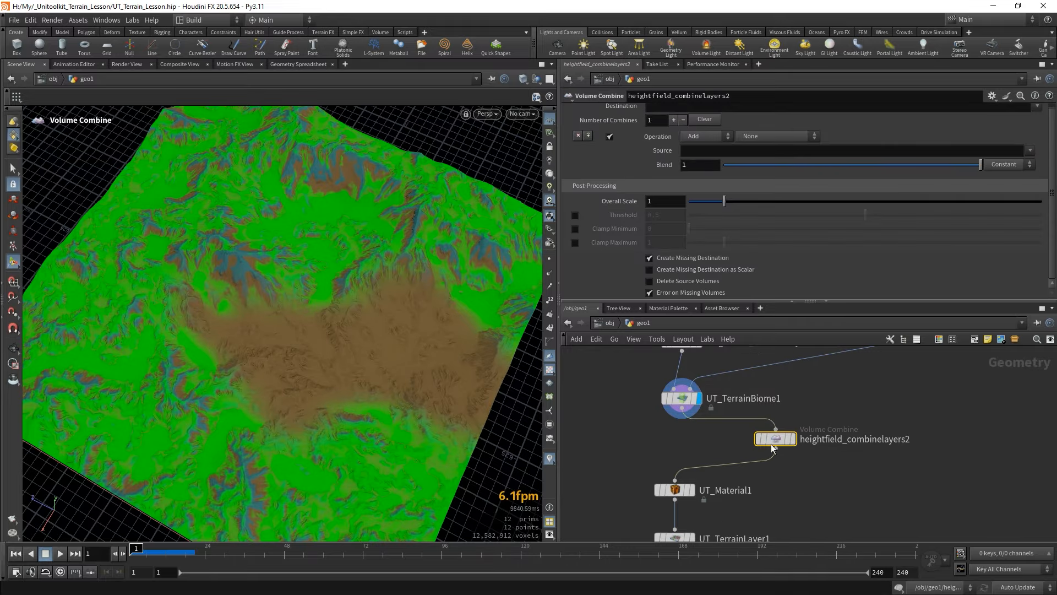
drag(773, 448, 674, 447)
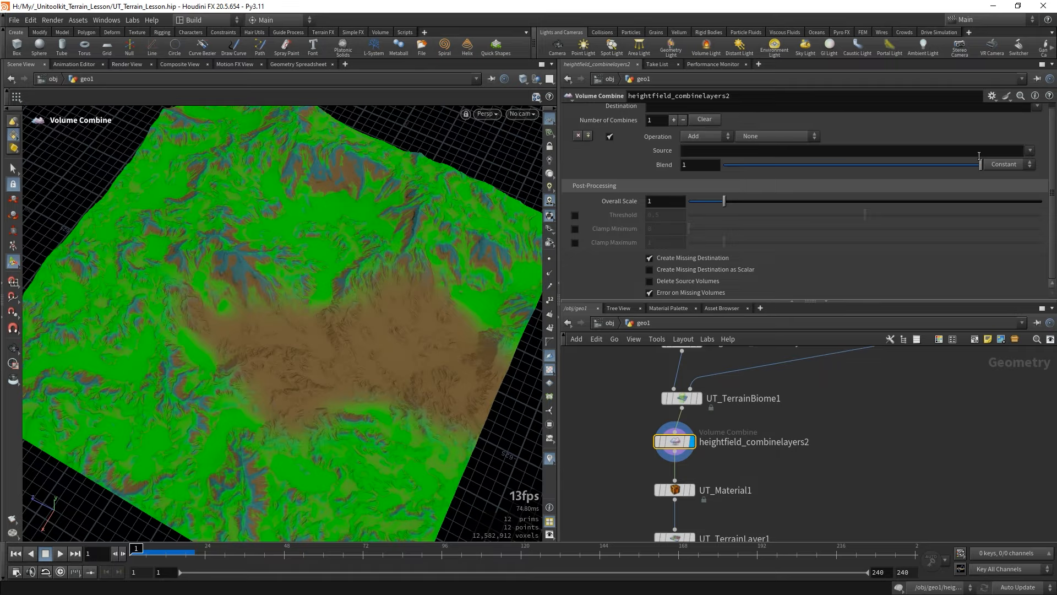
Combine grass_rock into the rock layer with the Maximum operation and enable Delete Source Volumes.
scroll(979, 156, up, 1)
click(1037, 111)
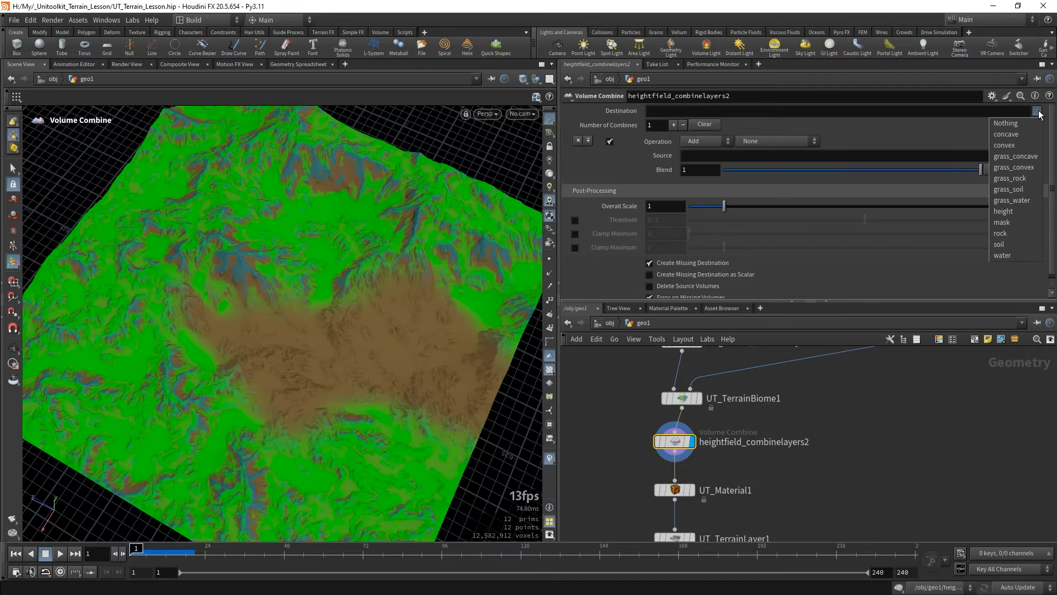
click(1012, 234)
click(687, 143)
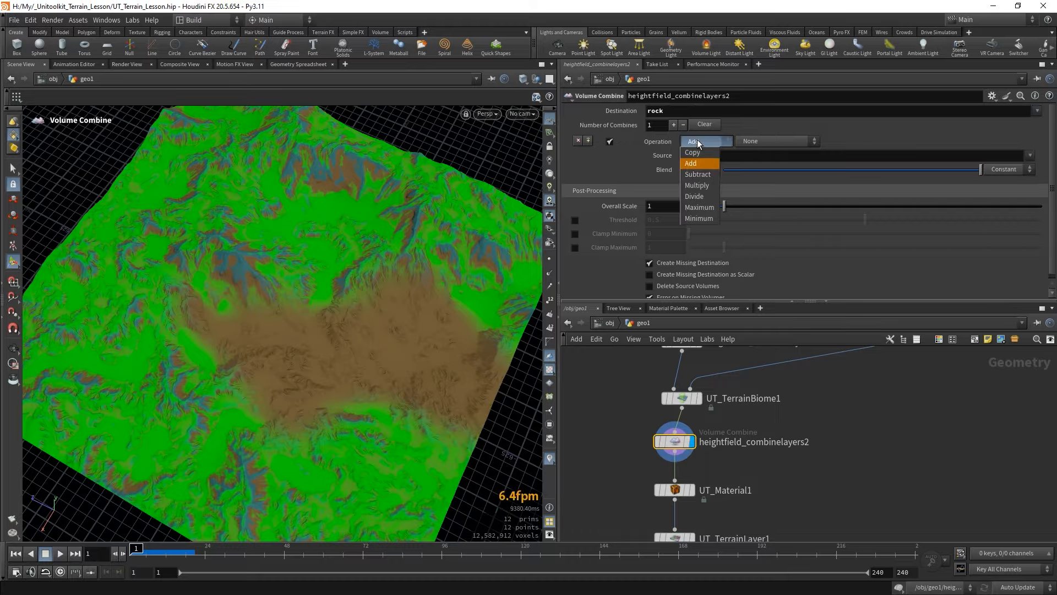
click(699, 207)
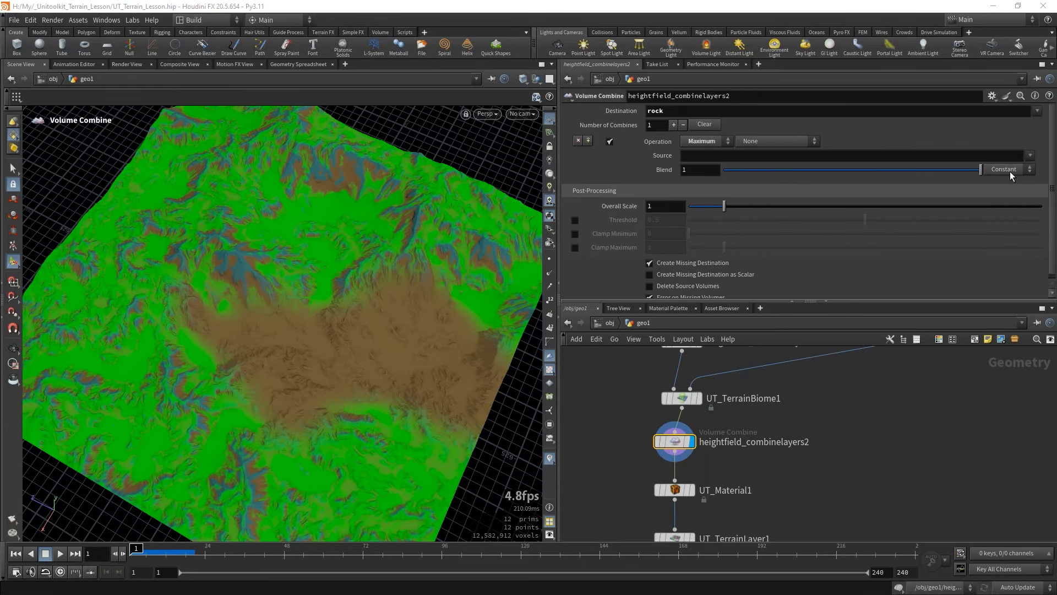
click(1029, 155)
click(1001, 222)
click(668, 281)
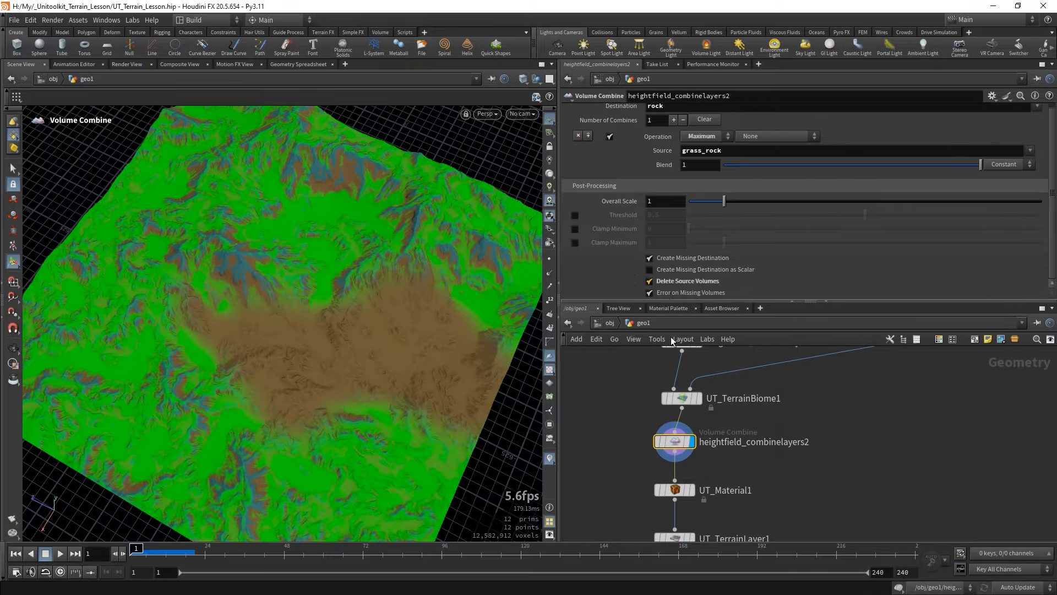
Duplicate heightfield_combinelayers2 below itself and set the copy's destination to concave and source to grass_concave.
middle_drag(755, 475, 758, 491)
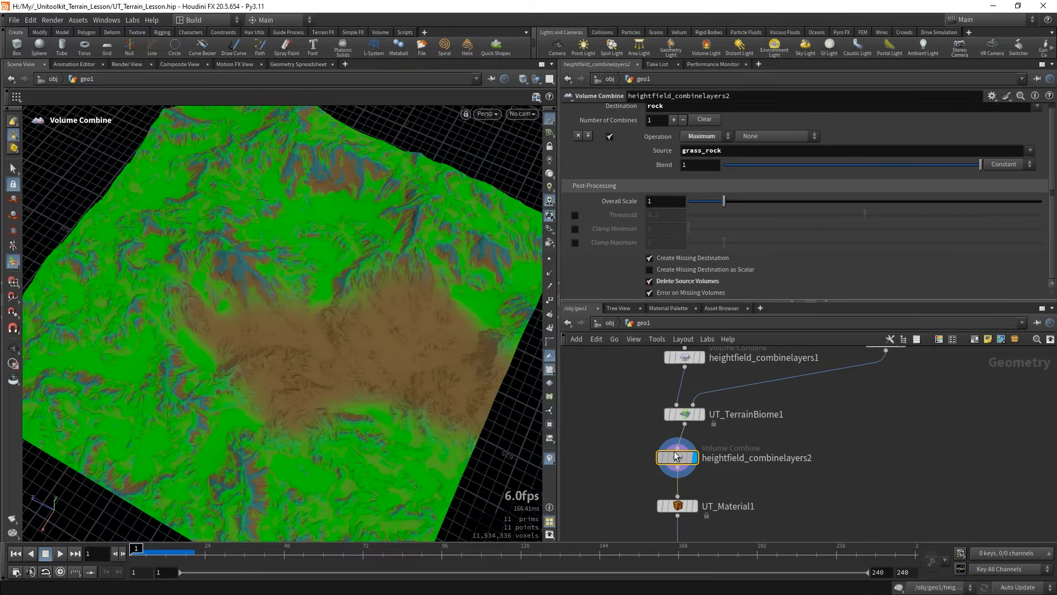
mouse_move(676, 456)
shift+mouse_down()
mouse_move(676, 409)
mouse_move(690, 464)
mouse_move(673, 457)
mouse_move(684, 461)
shift+mouse_up()
scroll(920, 144, up, 1)
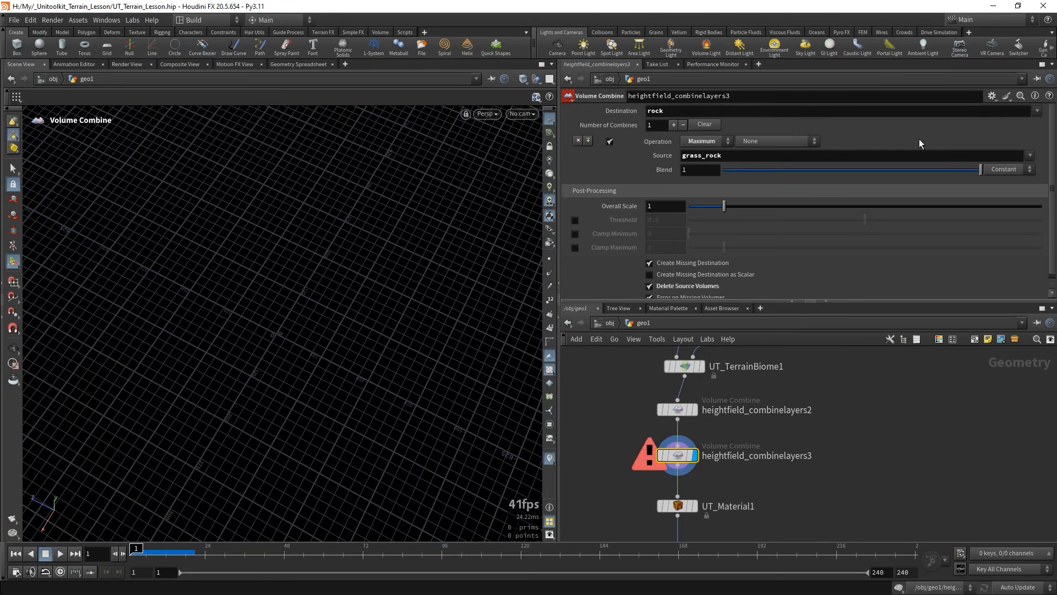
click(1036, 111)
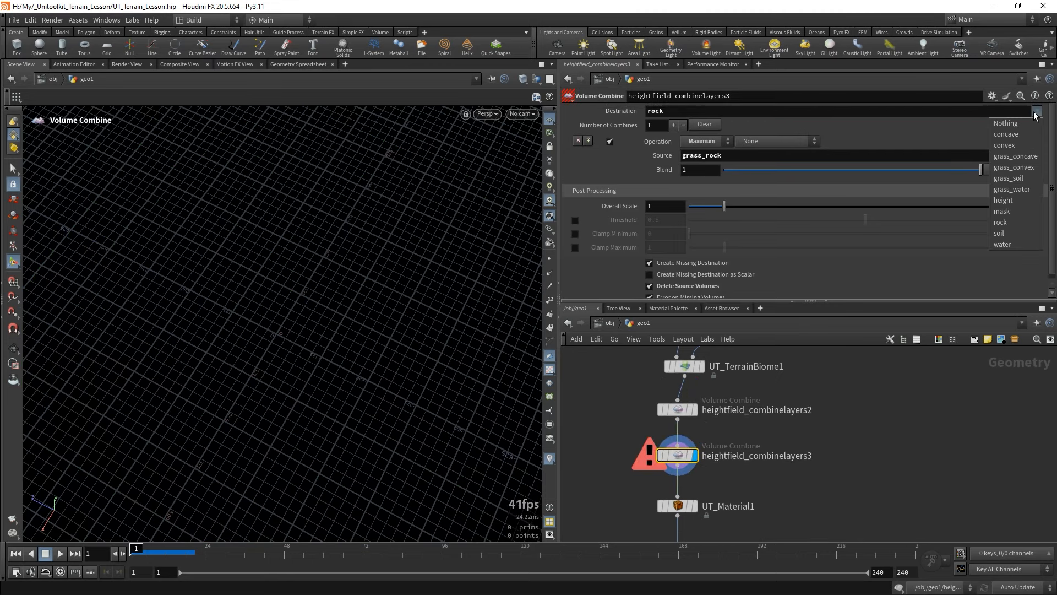
click(1013, 208)
click(1030, 155)
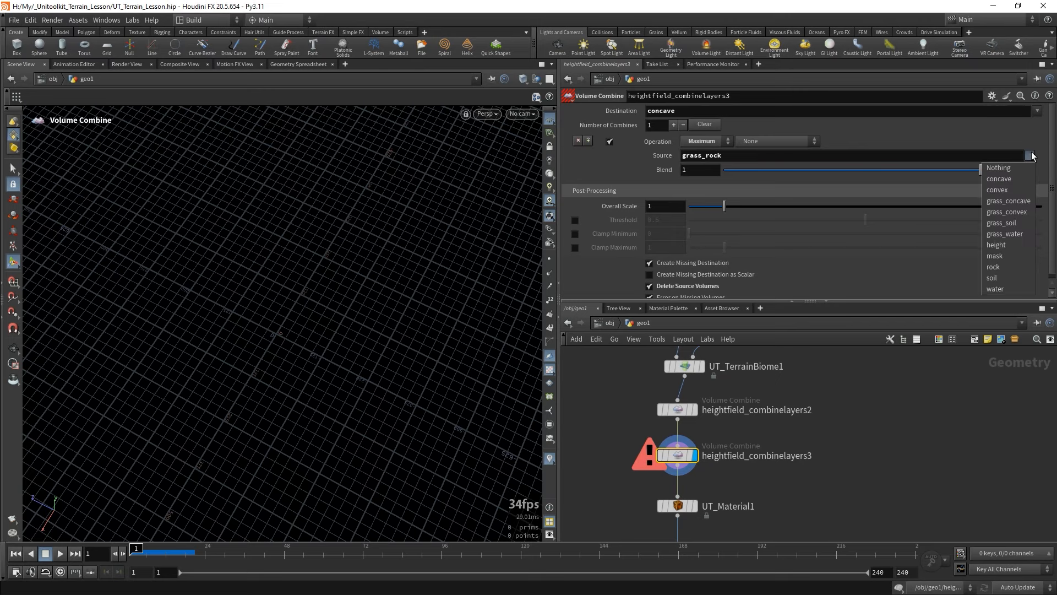
click(1005, 200)
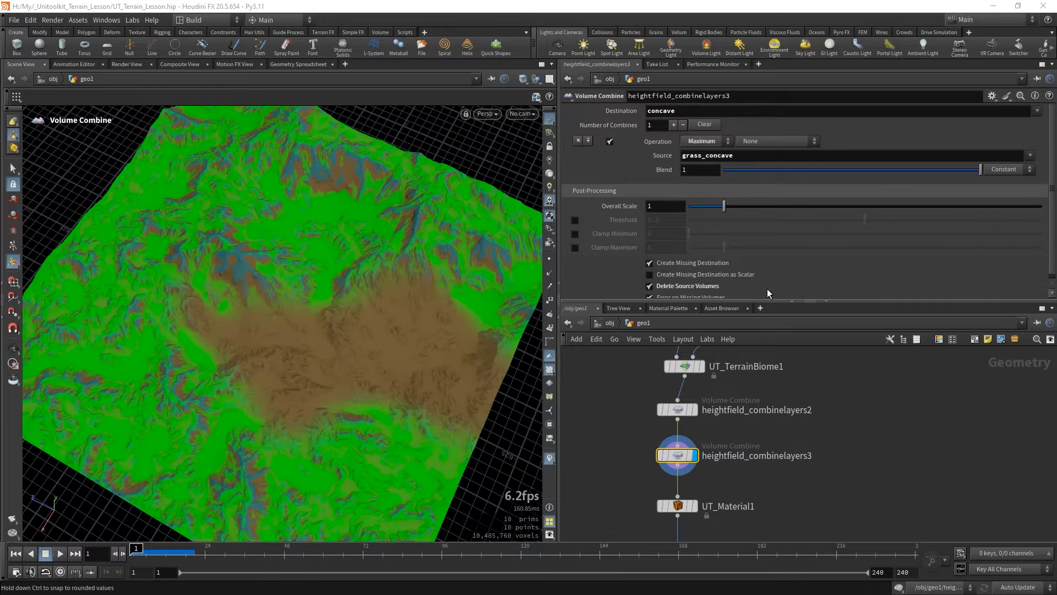
Duplicate heightfield_combinelayers3 above UT_Material1 and set the copy's destination to convex and source to grass_convex.
middle_drag(859, 468, 869, 427)
alt+drag(683, 417, 688, 454)
click(1037, 112)
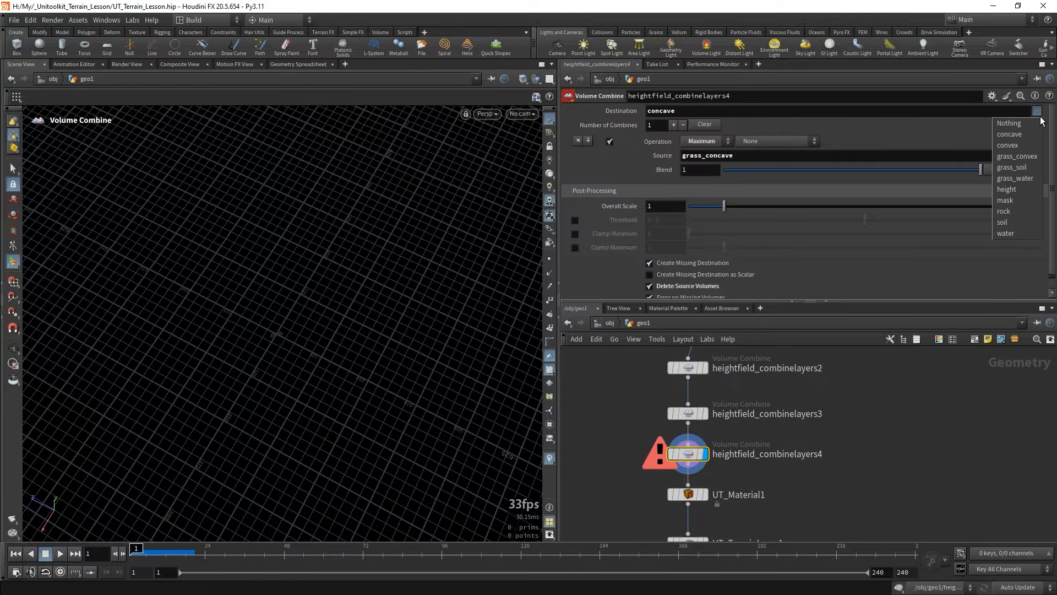
click(1008, 145)
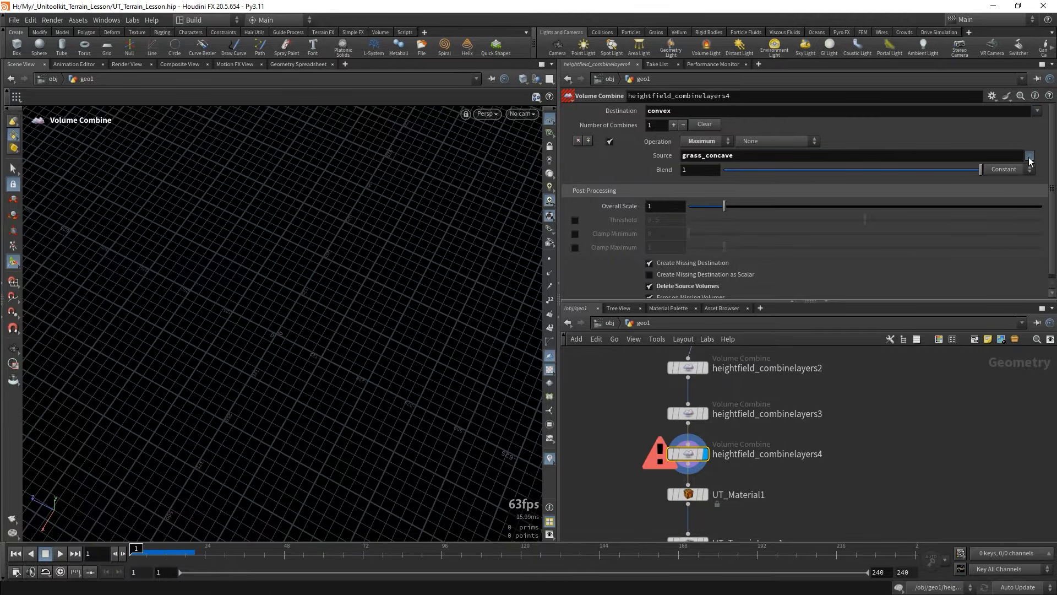
click(1029, 155)
click(1007, 201)
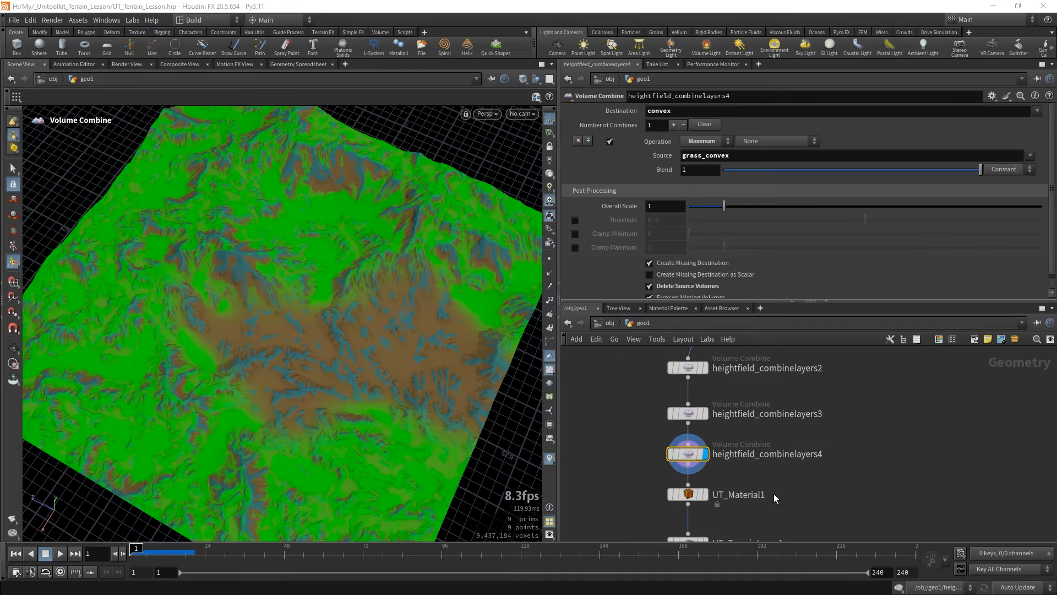
Add a sixth splat to UT_TerrainExport1 with layer grass_soil and the Megascans_Grass terrain layer.
middle_click(723, 397)
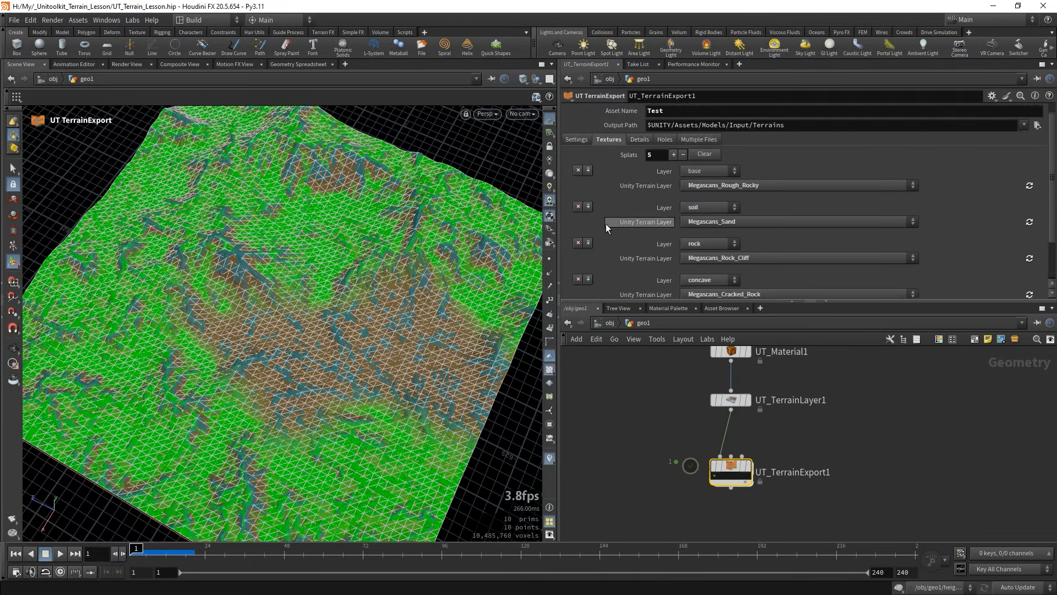
scroll(608, 224, down, 3)
scroll(609, 230, up, 3)
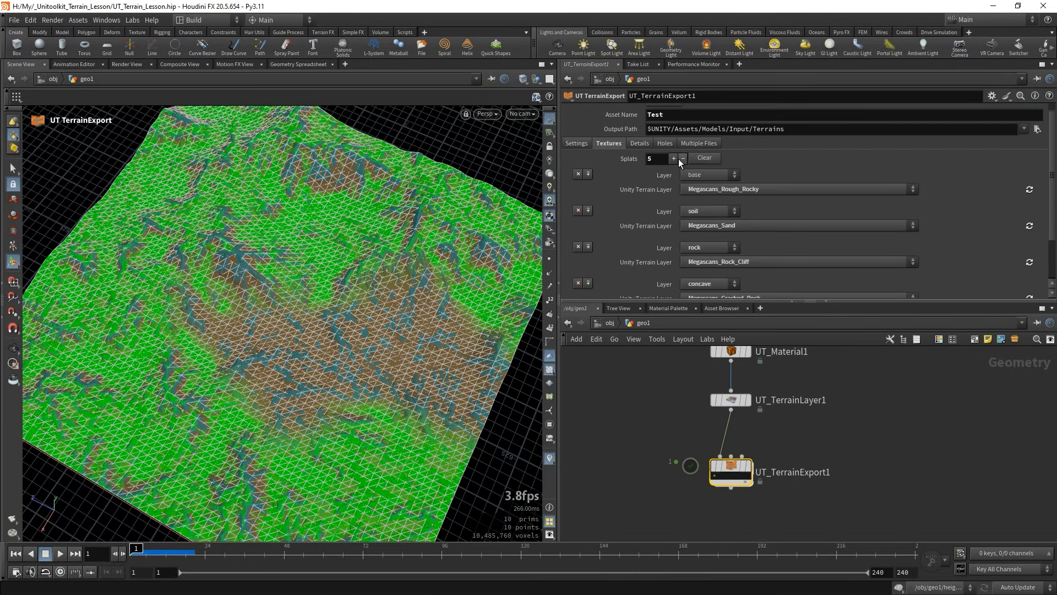
scroll(651, 231, down, 3)
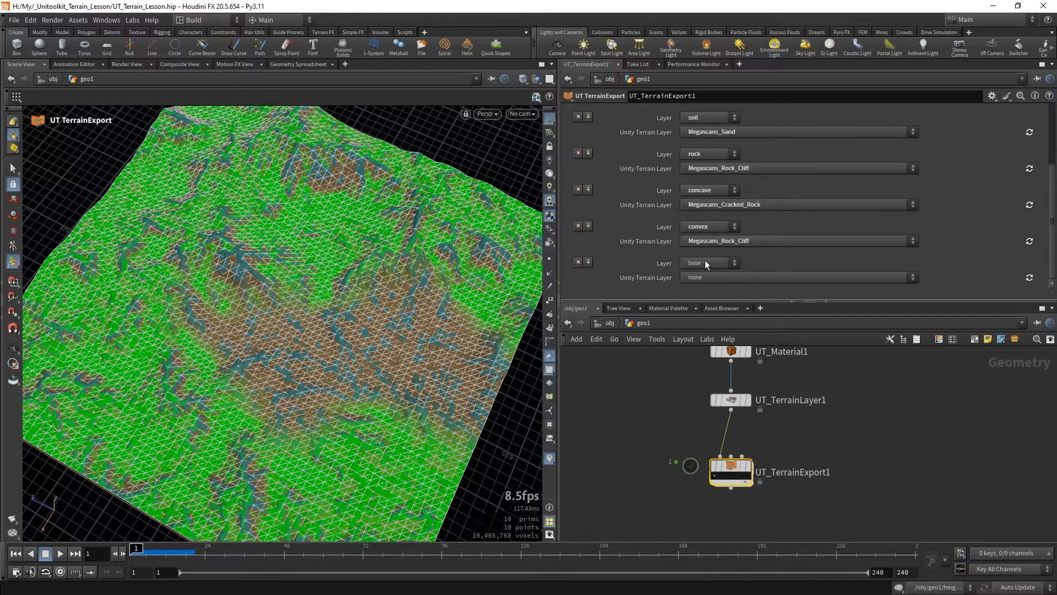
click(706, 261)
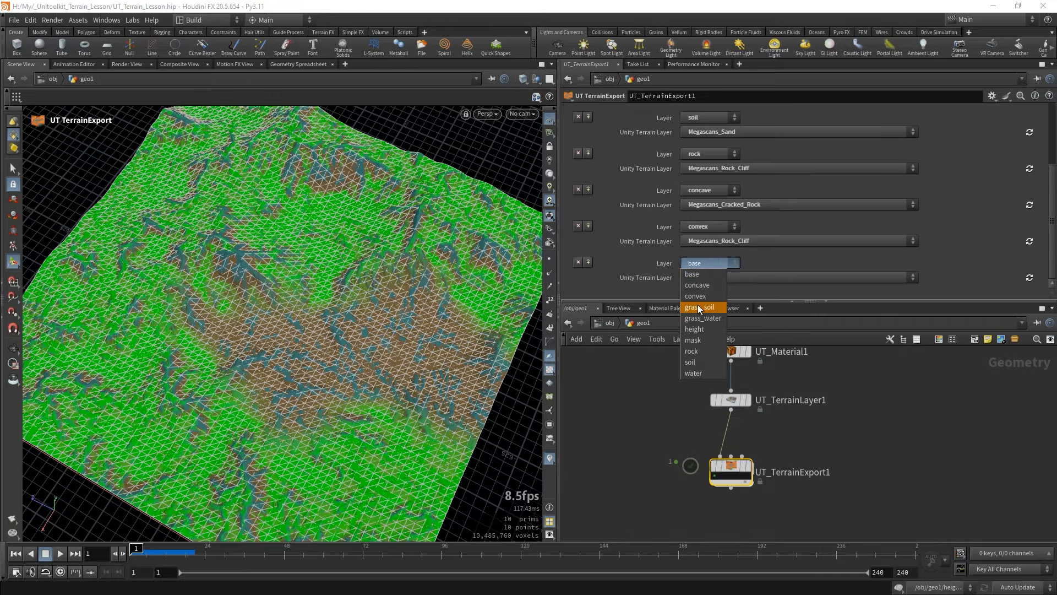
click(702, 307)
click(704, 275)
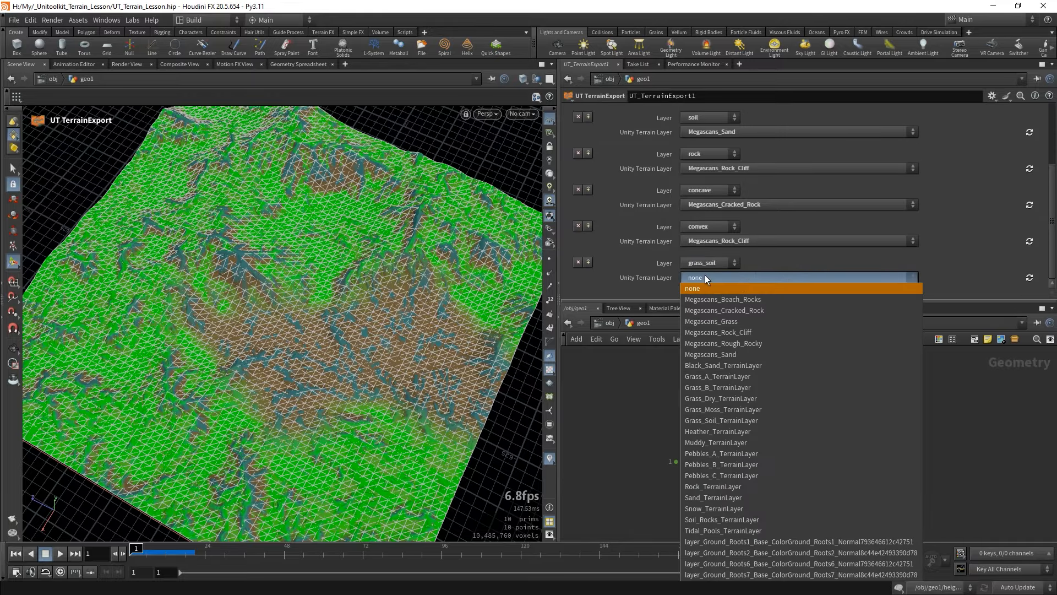
click(712, 321)
scroll(682, 118, up, 3)
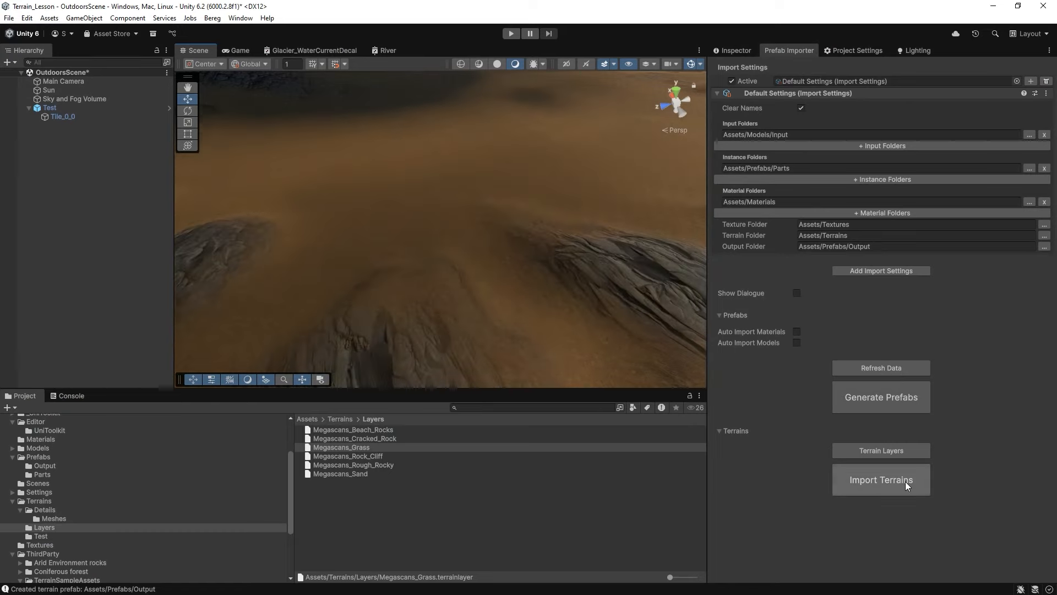
Switch to Unity and import the updated terrain with the Prefab Importer.
click(903, 481)
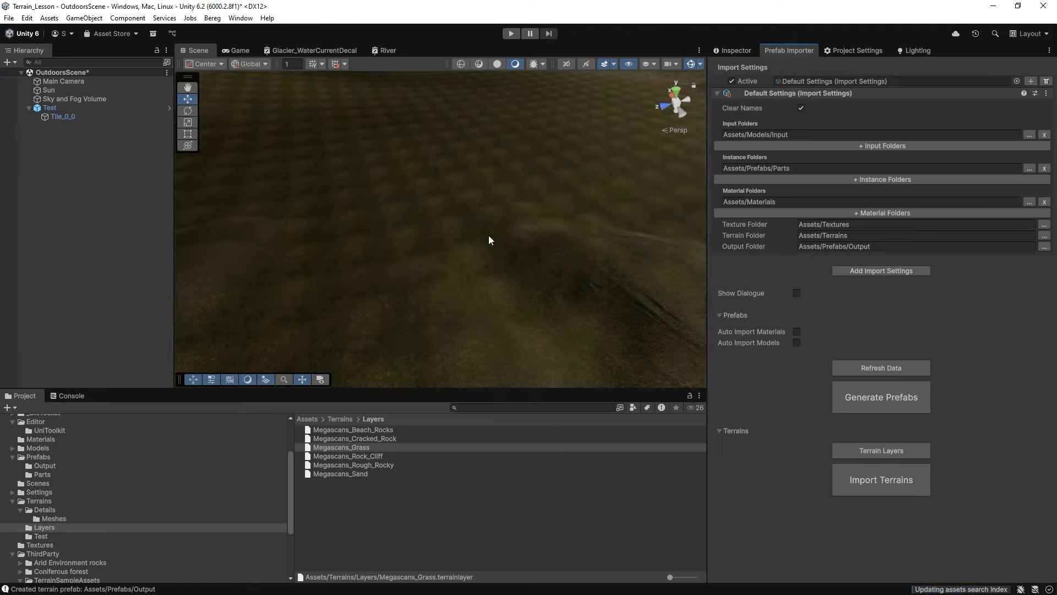
scroll(380, 247, down, 5)
right_drag(432, 241, 415, 226)
scroll(399, 154, up, 2)
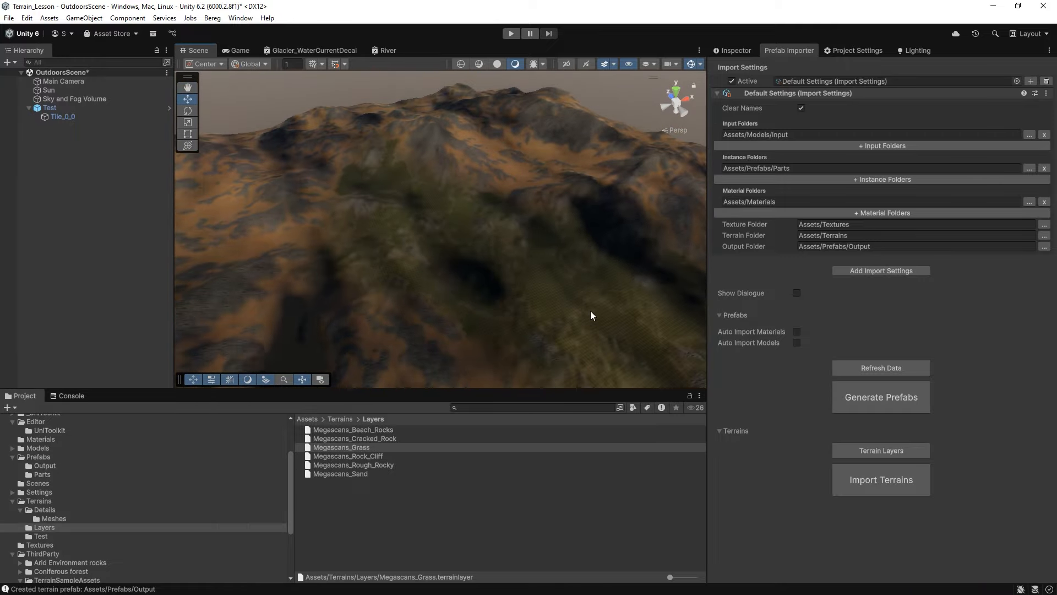
Examine the grass biome on the imported terrain from several angles and up close.
middle_drag(590, 313, 409, 273)
scroll(556, 231, up, 8)
alt+drag(464, 245, 500, 234)
alt+right_drag(500, 233, 527, 280)
key(s)
mouse_move(452, 280)
alt+right_down()
mouse_move(536, 252)
mouse_move(471, 270)
alt+right_up()
alt+drag(471, 270, 442, 261)
alt+right_drag(442, 261, 478, 266)
alt+drag(479, 265, 386, 181)
Select the Tile_0_0 terrain and show its Paint Details settings.
click(48, 116)
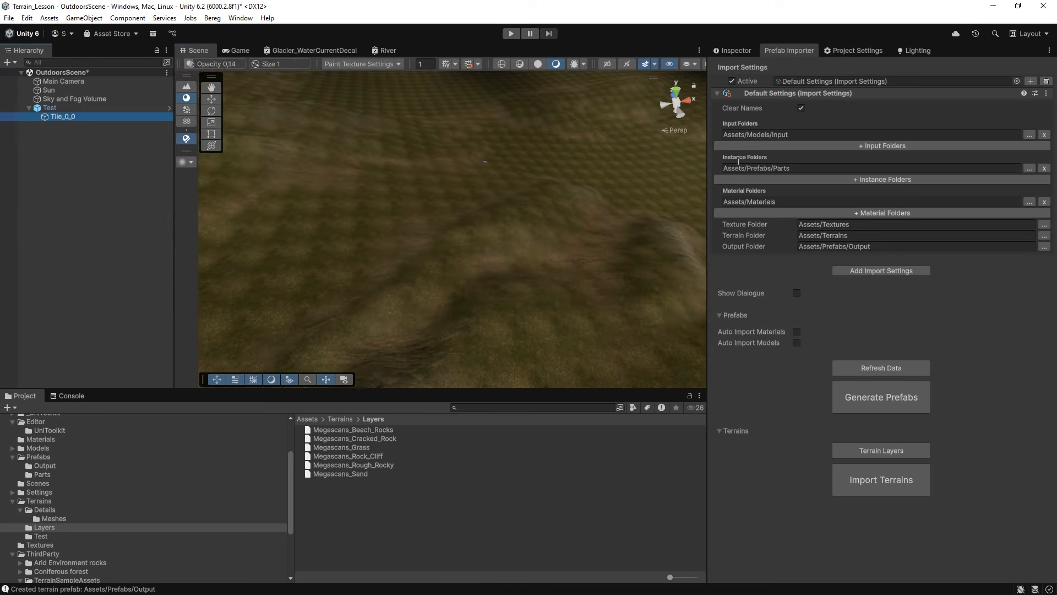
click(726, 54)
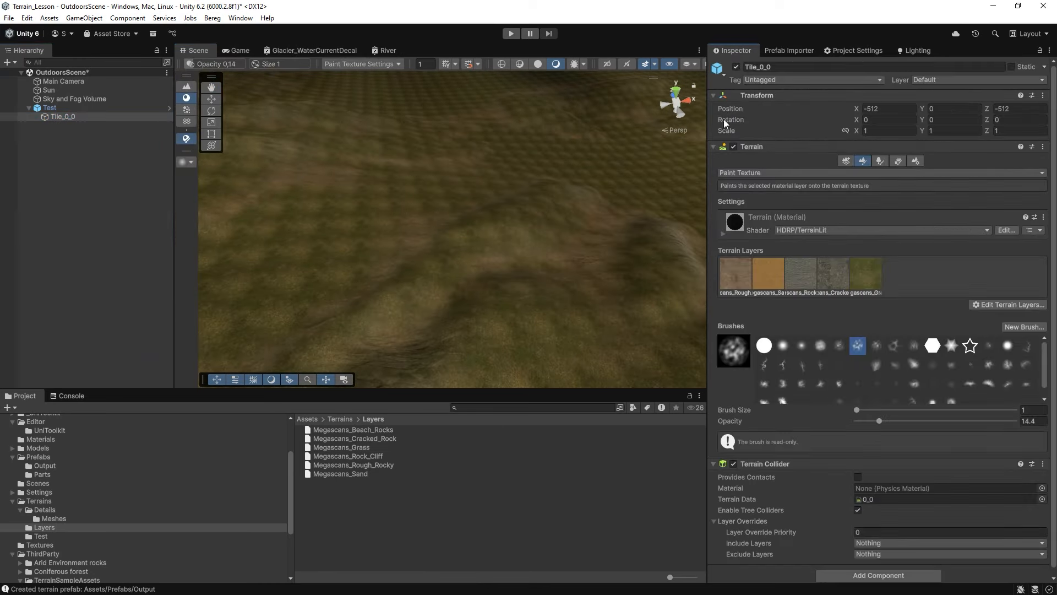
click(899, 161)
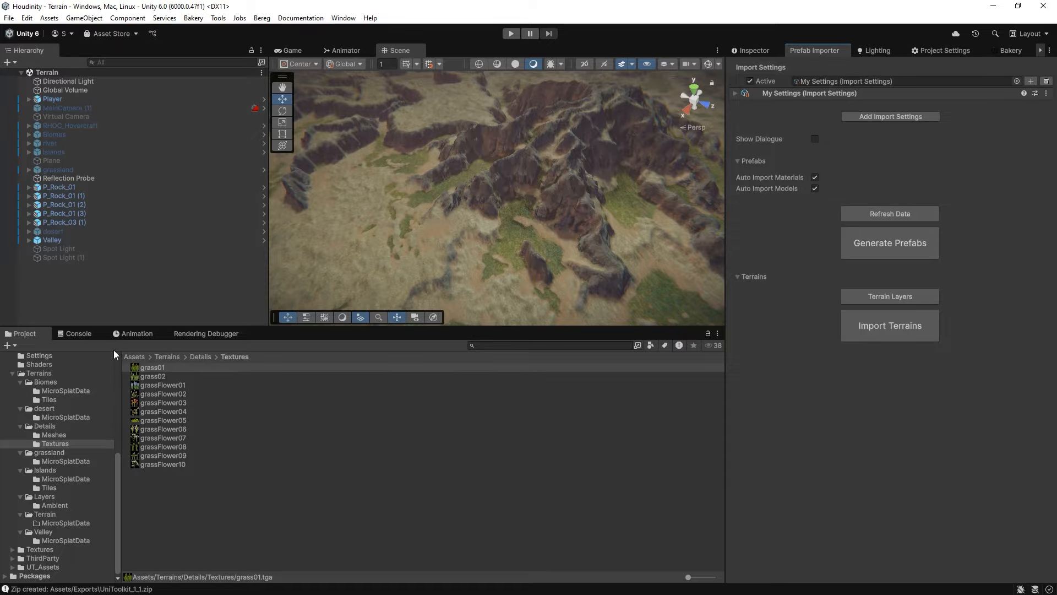
Switch to the Houdinity Unity project and examine the grass and flower detail textures, including grass02's alpha channel.
click(153, 377)
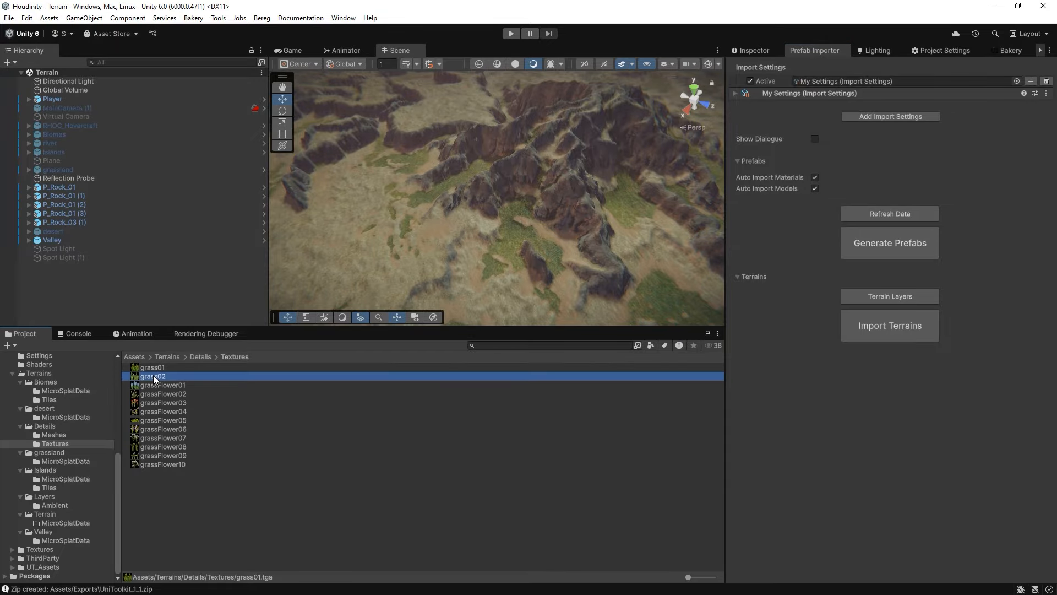
click(753, 51)
drag(819, 281, 837, 240)
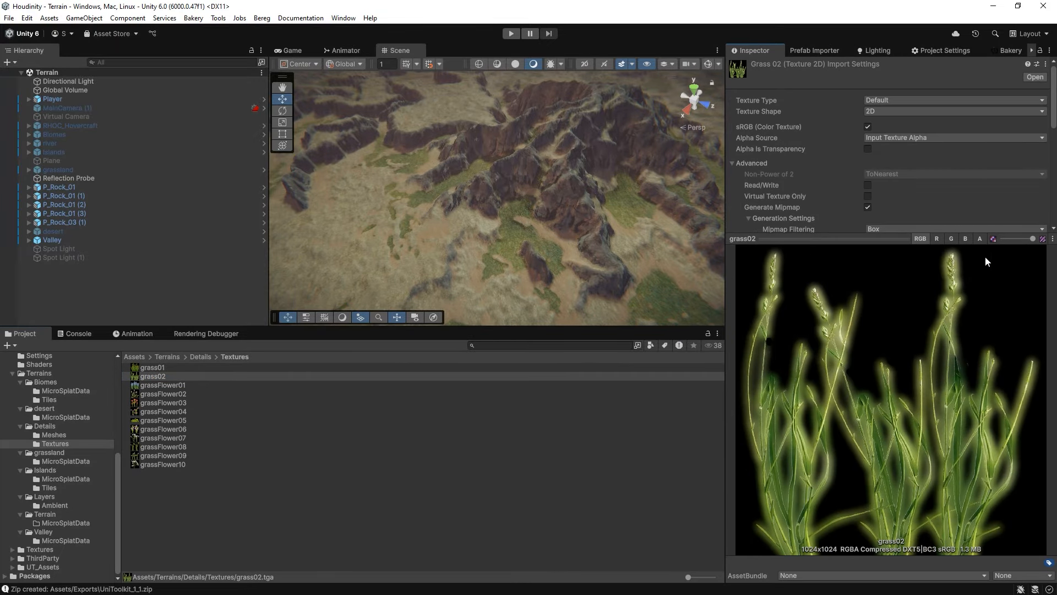
click(979, 238)
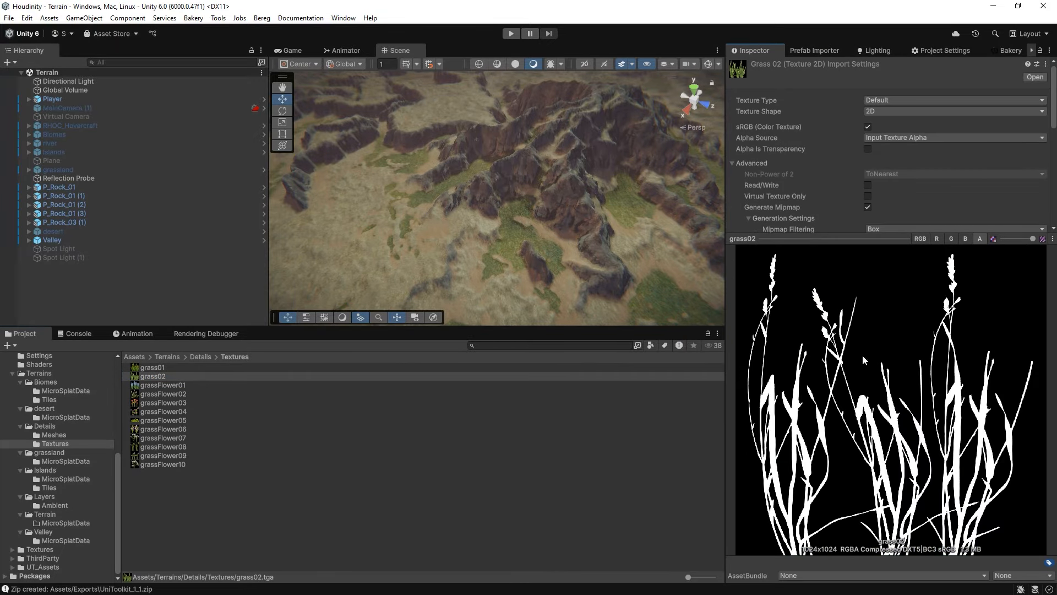
click(918, 239)
click(194, 455)
click(171, 385)
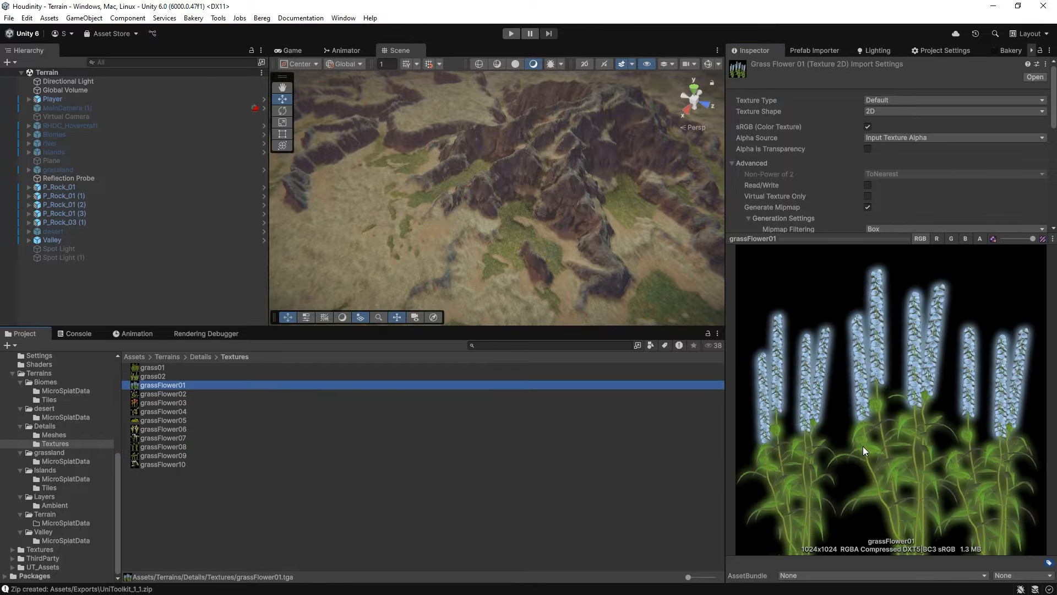
key(Up)
key(Down)
key(Down)
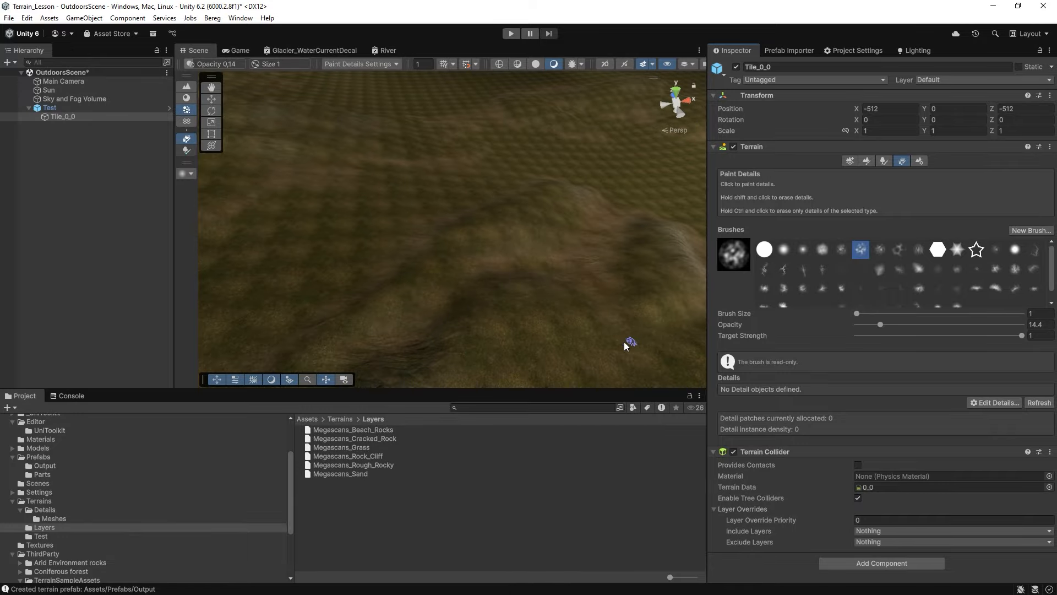
In the Terrain_Lesson project, examine the Bush_A, BushDry_A, Grass_A and Fern_C prefabs from the Terrains/Details/Meshes folder.
drag(440, 390, 441, 227)
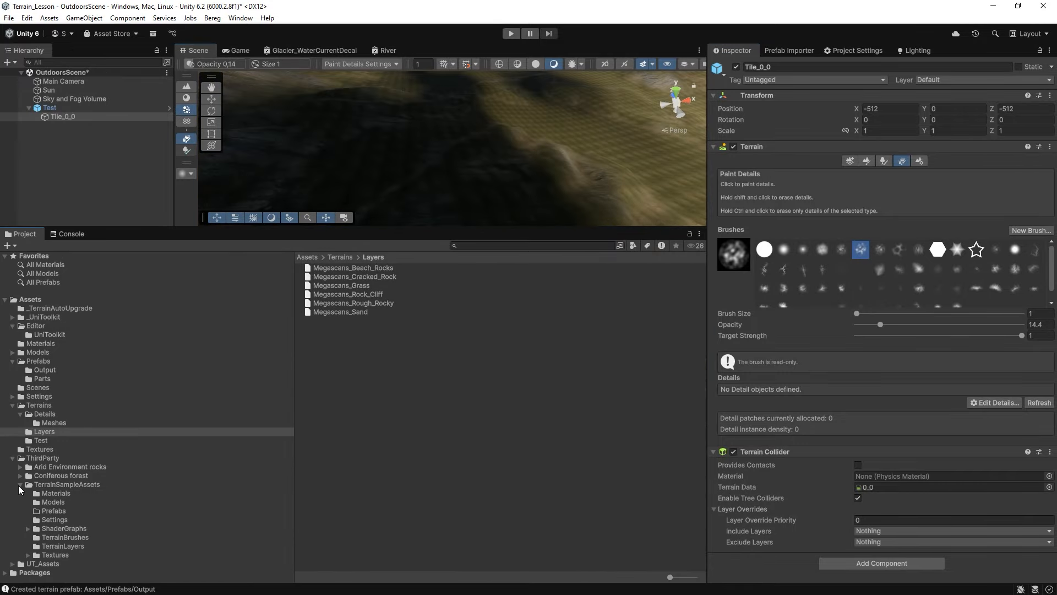
click(20, 484)
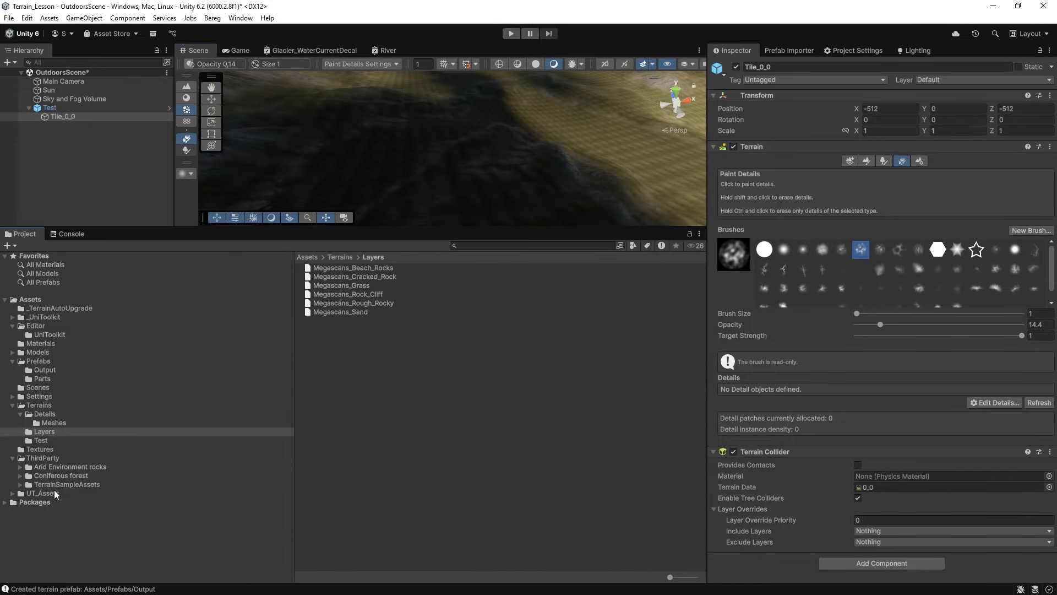
click(48, 422)
click(324, 267)
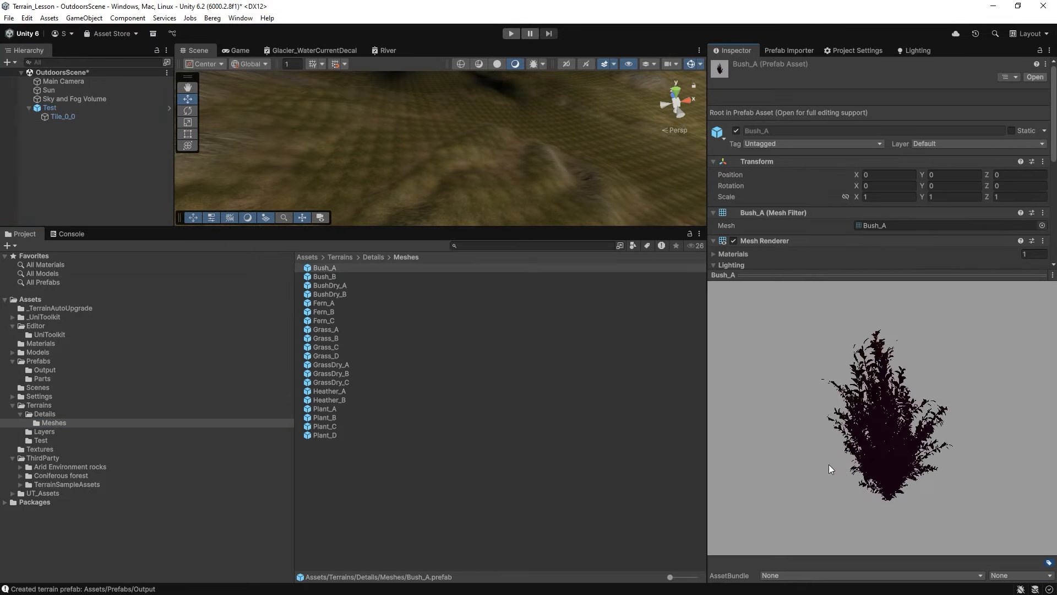
drag(828, 464, 748, 450)
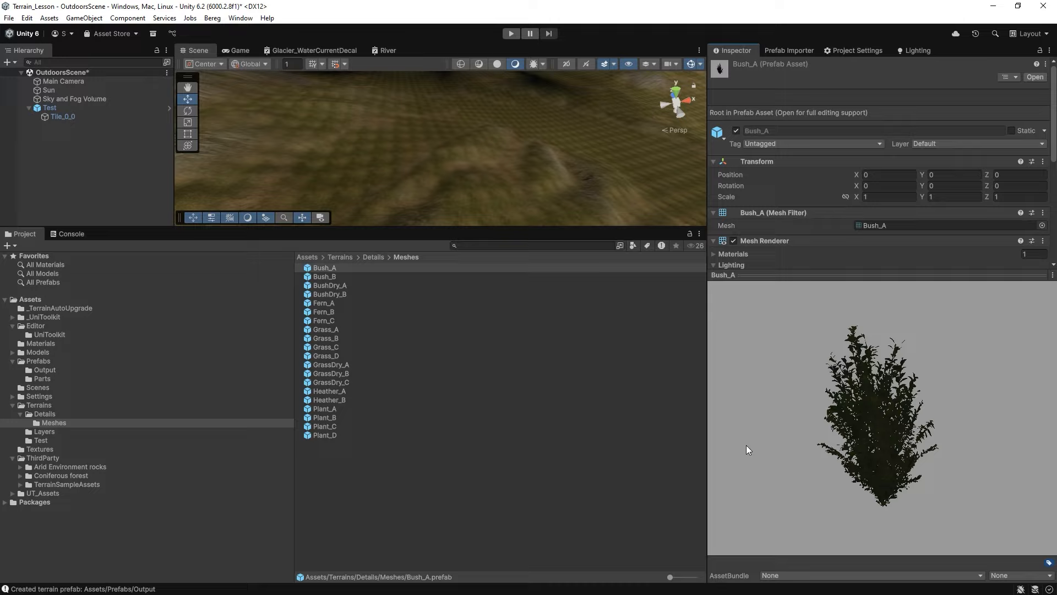
click(331, 286)
drag(847, 467, 635, 458)
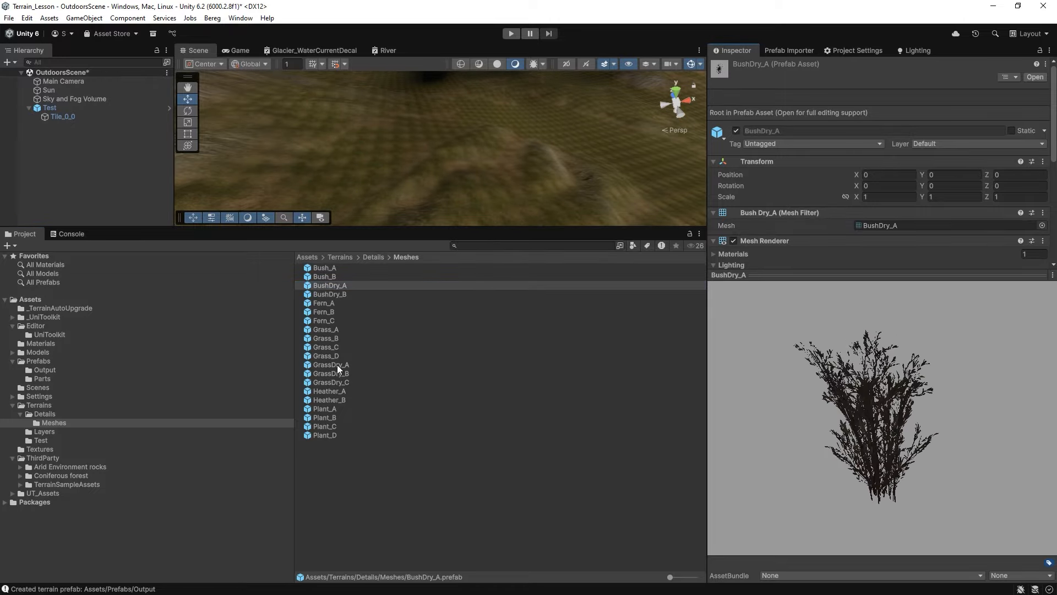
click(325, 329)
drag(860, 454, 659, 450)
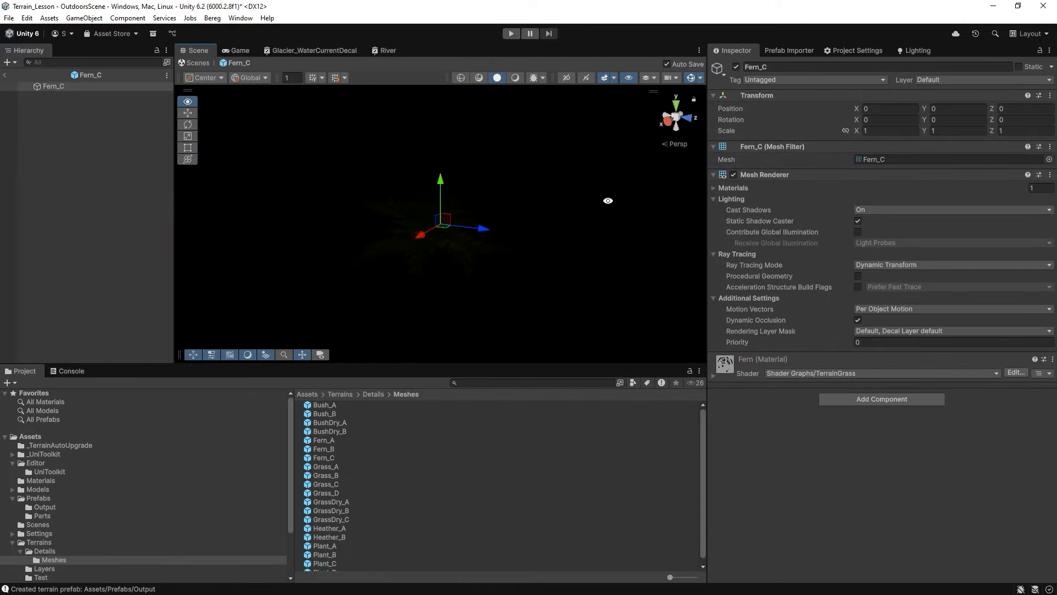
click(41, 87)
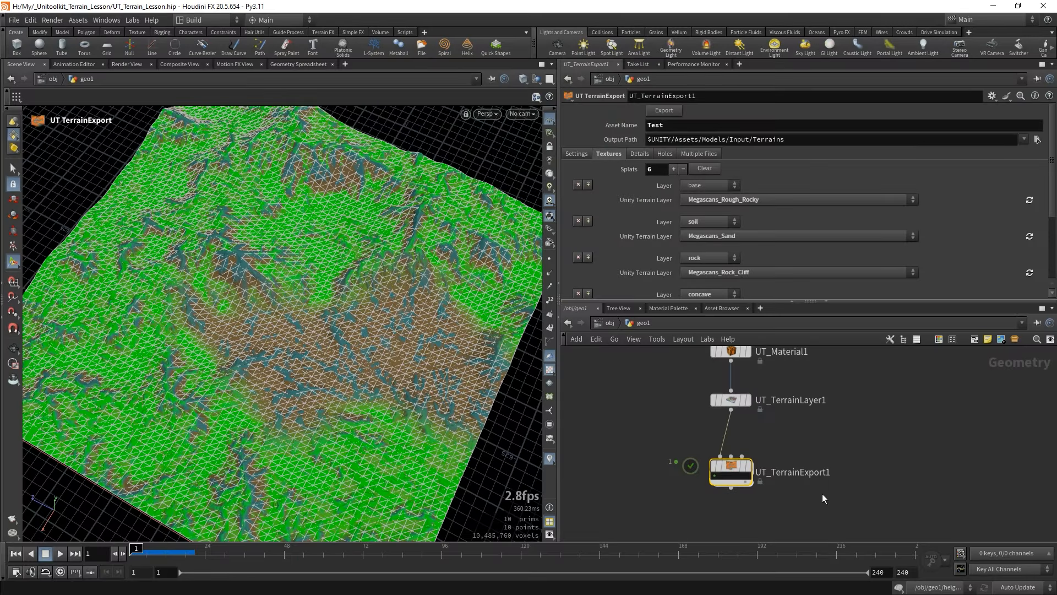
Switch to Houdini and add one detail prototype of type Mesh to UT_TerrainExport1.
click(635, 153)
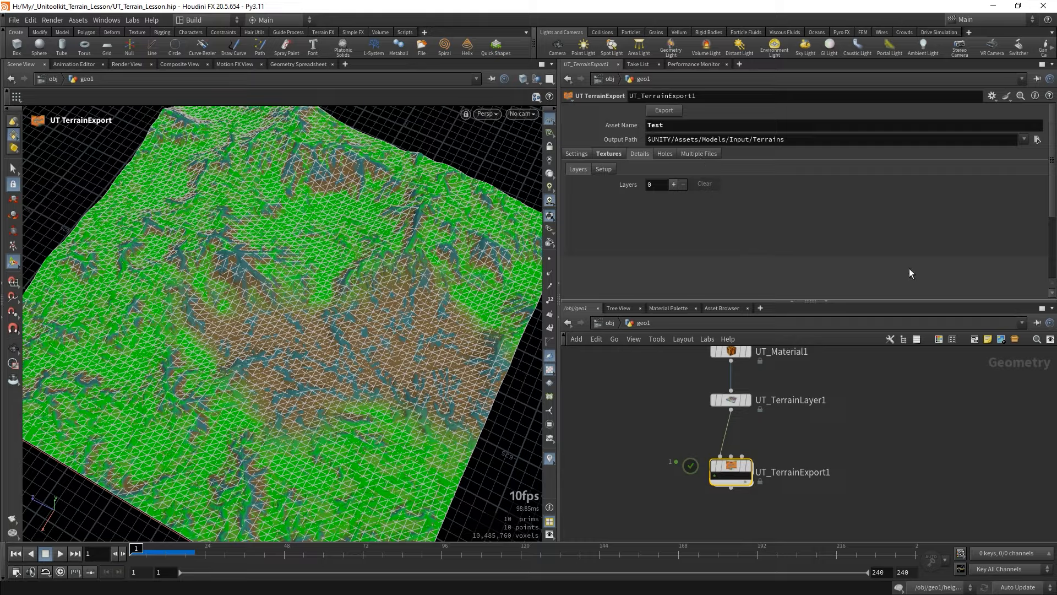
click(605, 169)
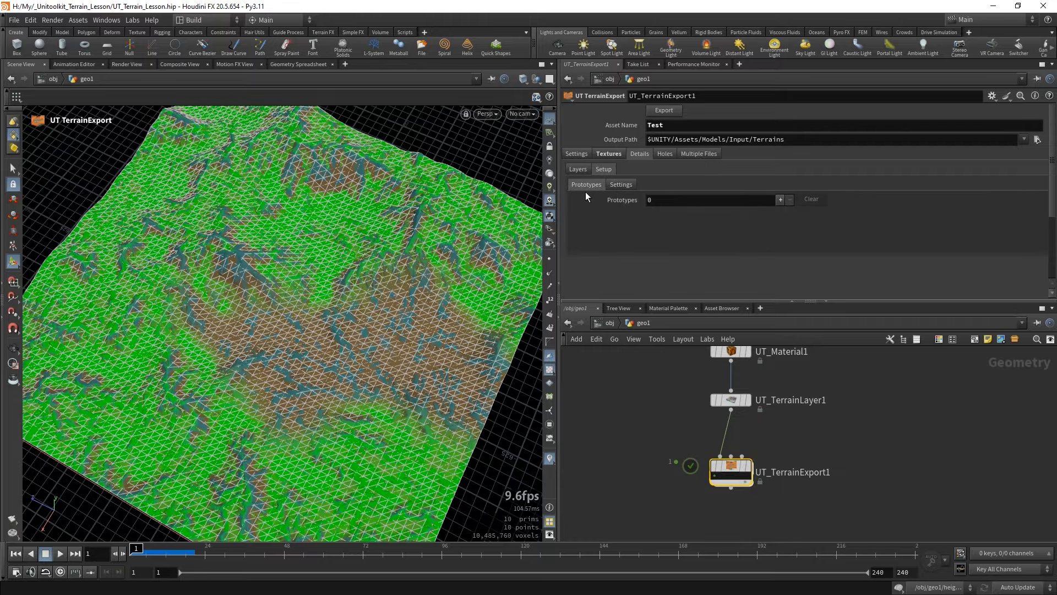
click(780, 200)
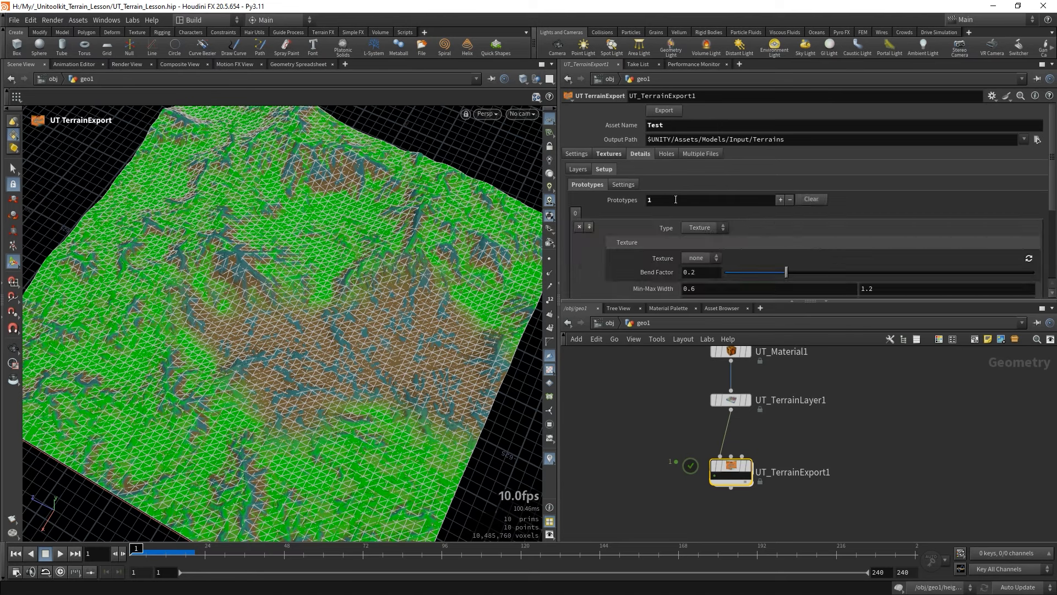
scroll(643, 213, down, 1)
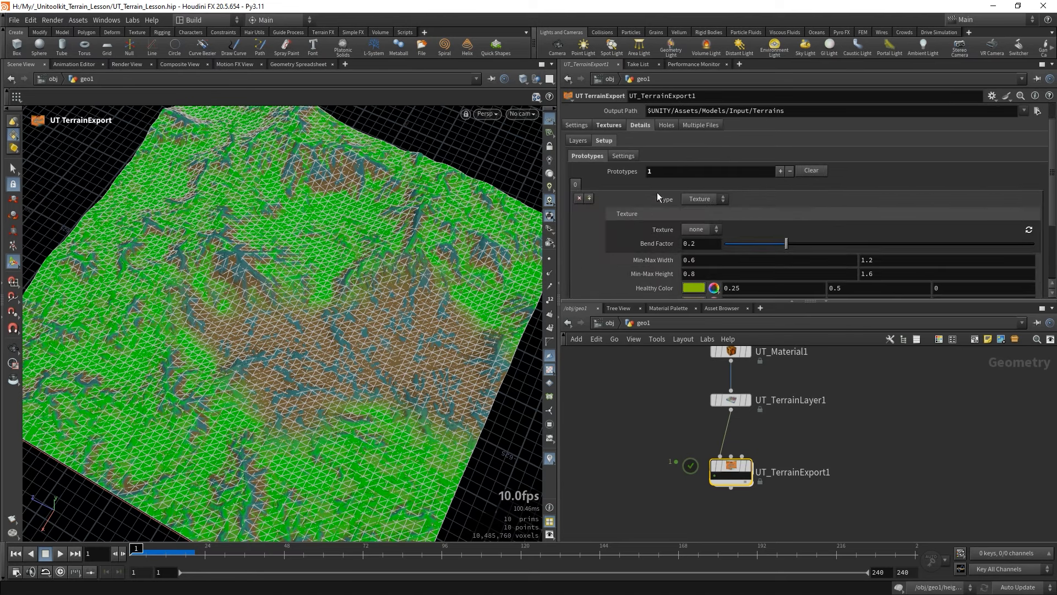
click(705, 201)
click(700, 217)
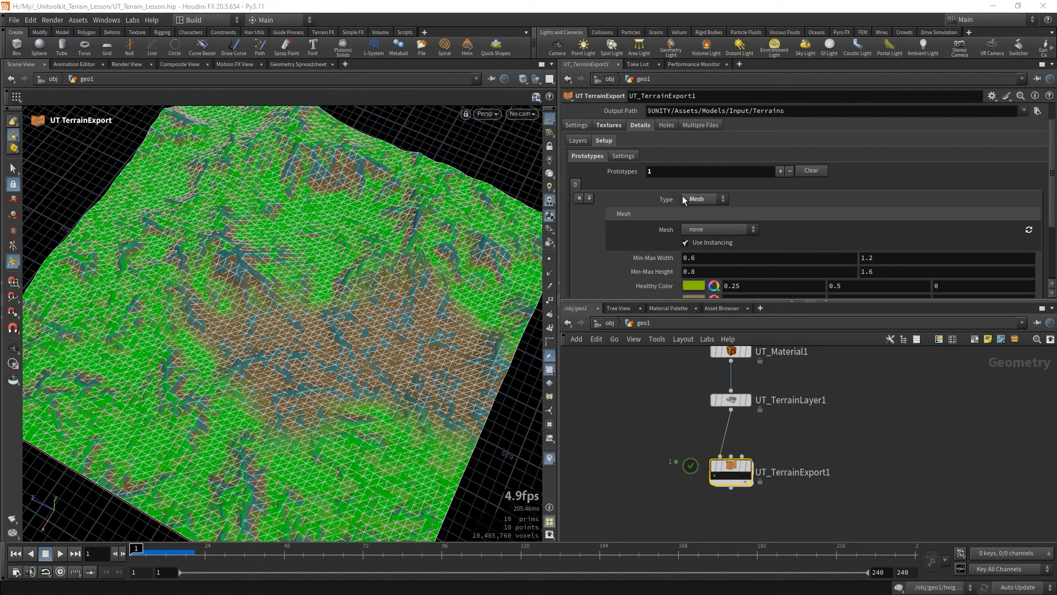
Review the available detail mesh prefabs and the Textures Folder and Mesh Folder paths in the detail setup.
click(723, 229)
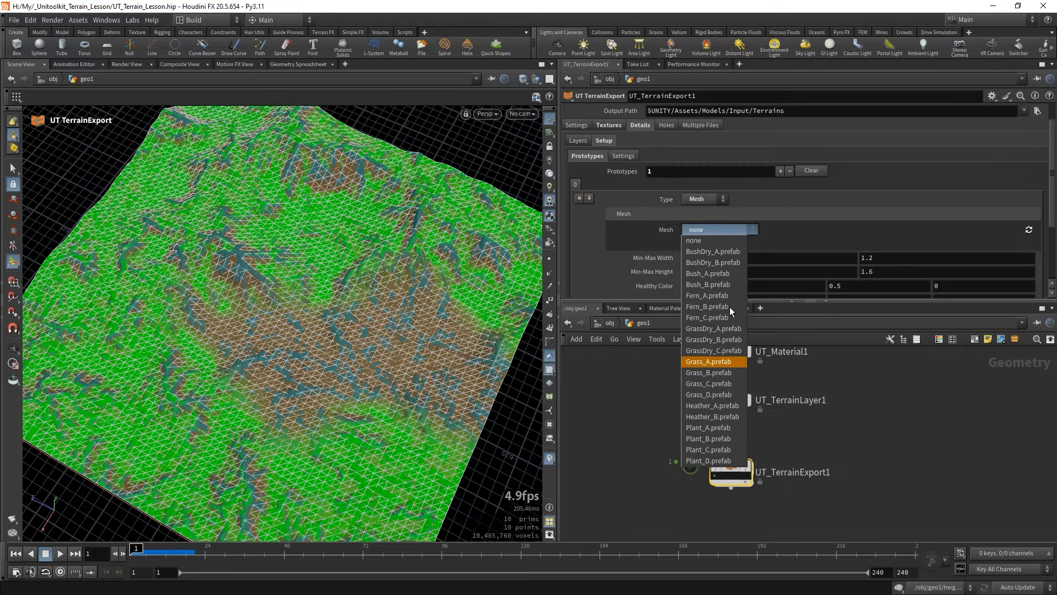
click(716, 337)
scroll(811, 219, up, 2)
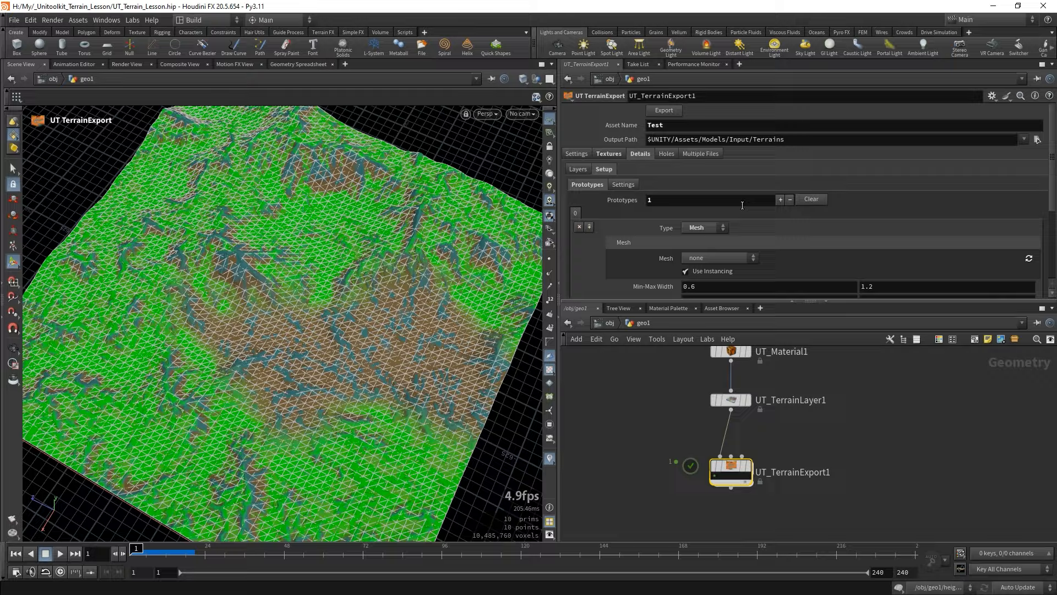
click(625, 185)
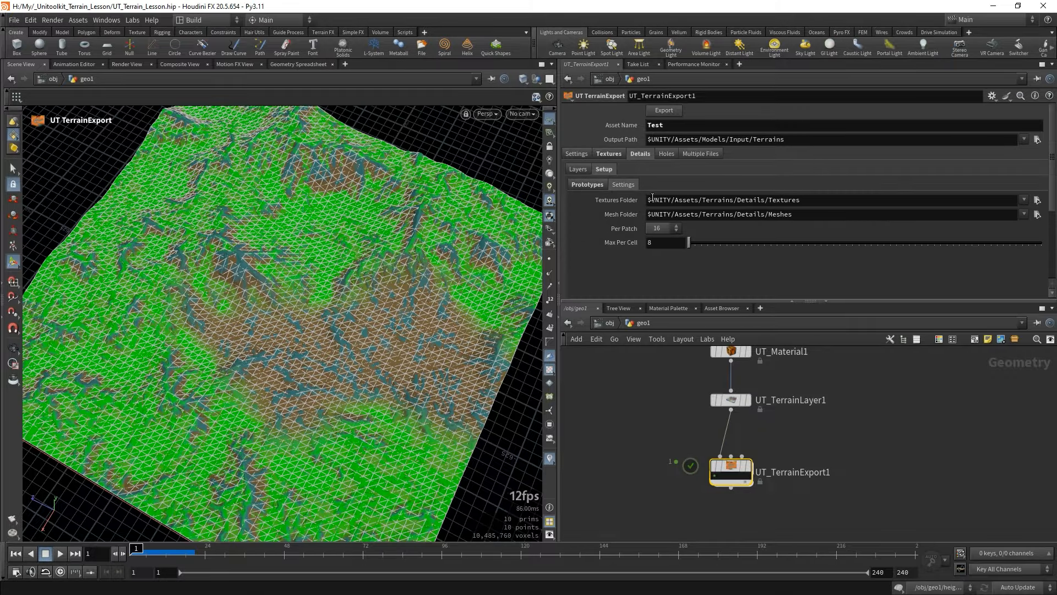
double_click(700, 217)
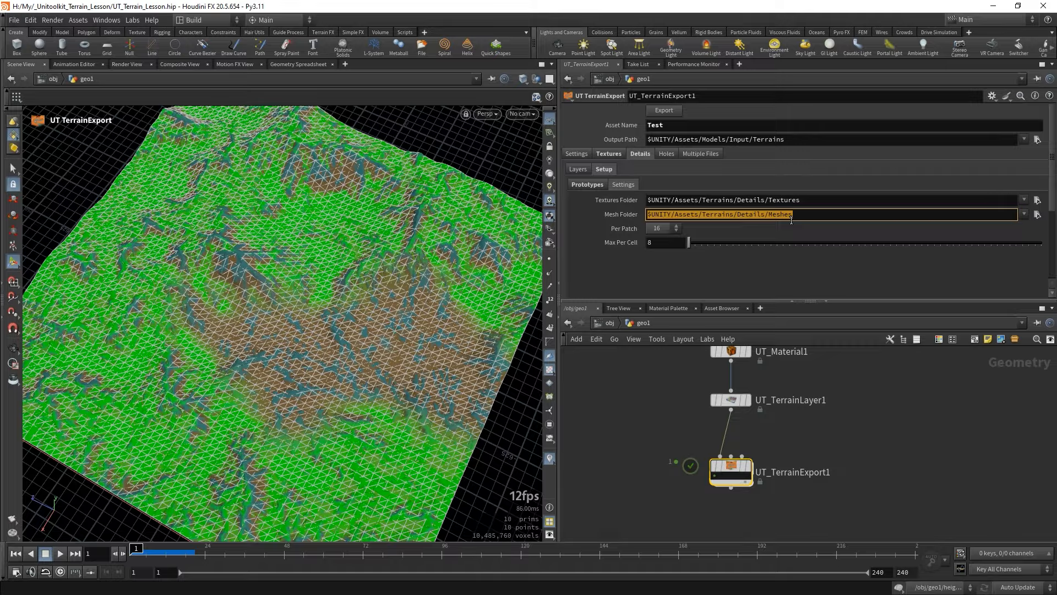
drag(809, 201, 592, 212)
click(587, 183)
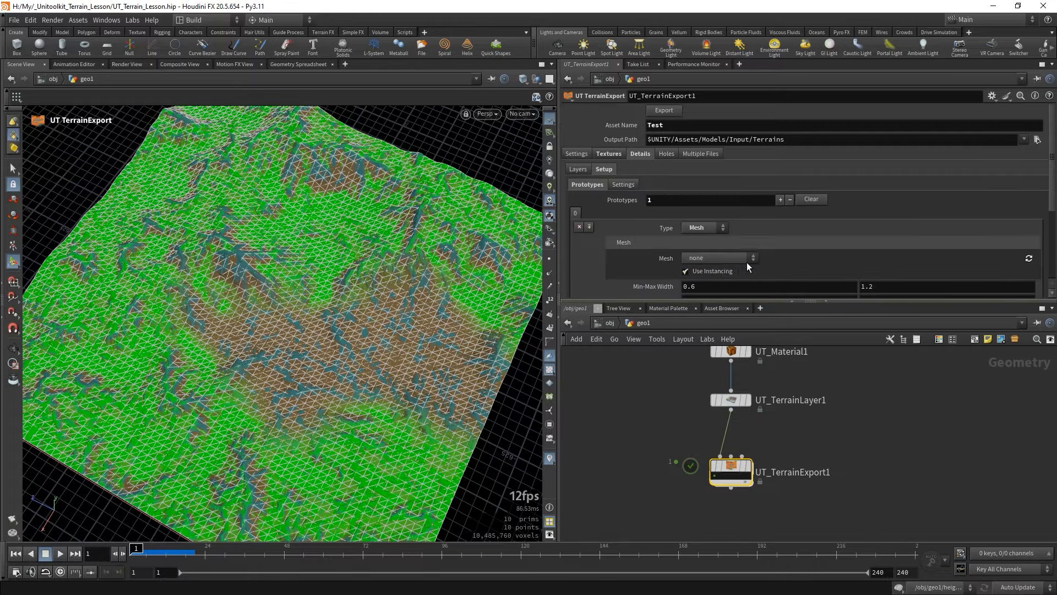
Assign Grass_A.prefab as the mesh of the first detail prototype.
click(738, 258)
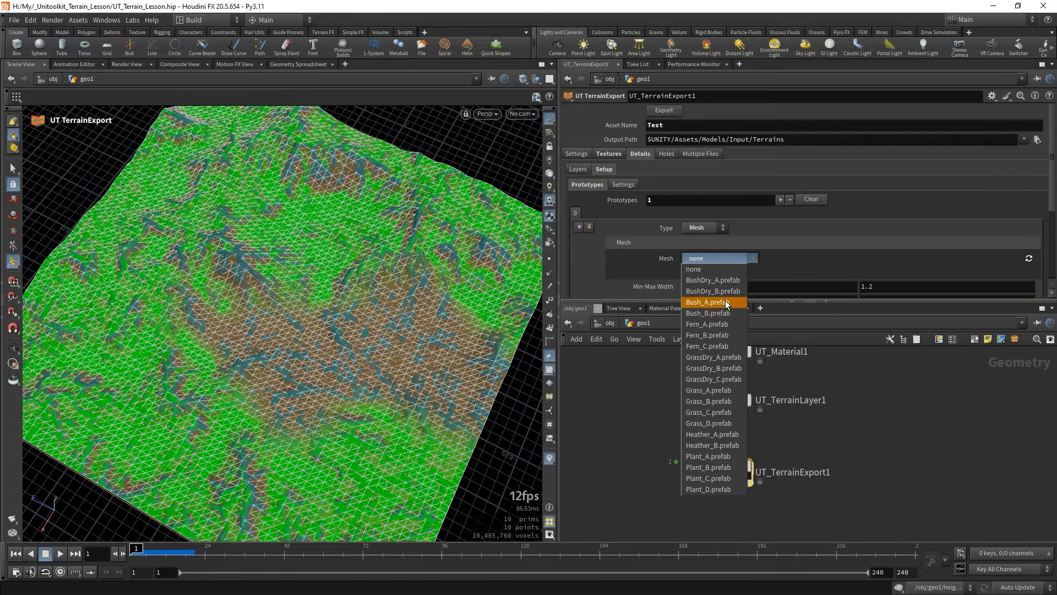
click(708, 389)
scroll(657, 207, down, 4)
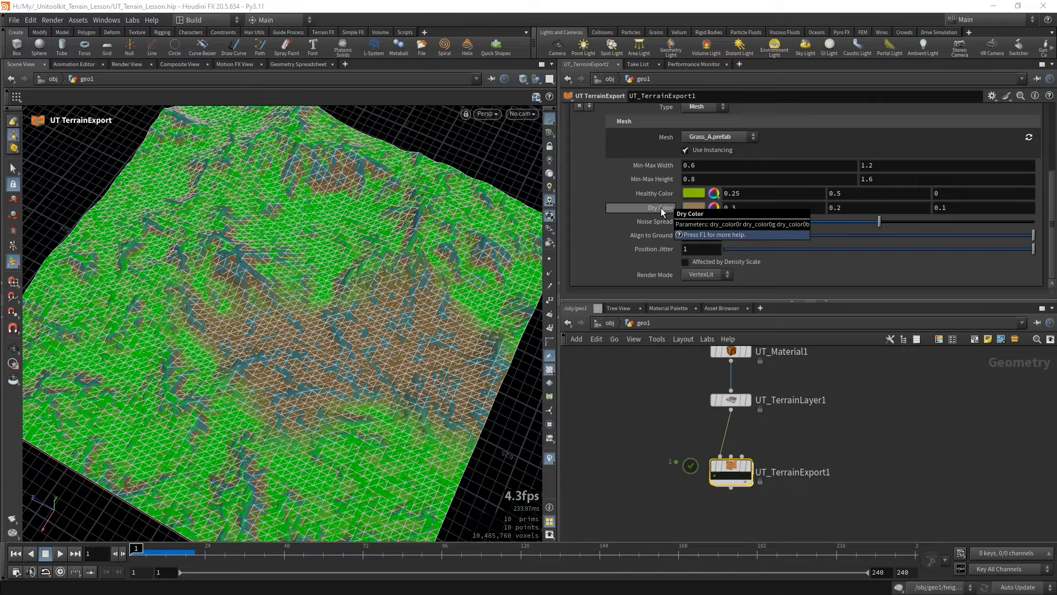
Add a second detail prototype of type Mesh and assign Fern_A.prefab as its mesh.
scroll(603, 253, up, 5)
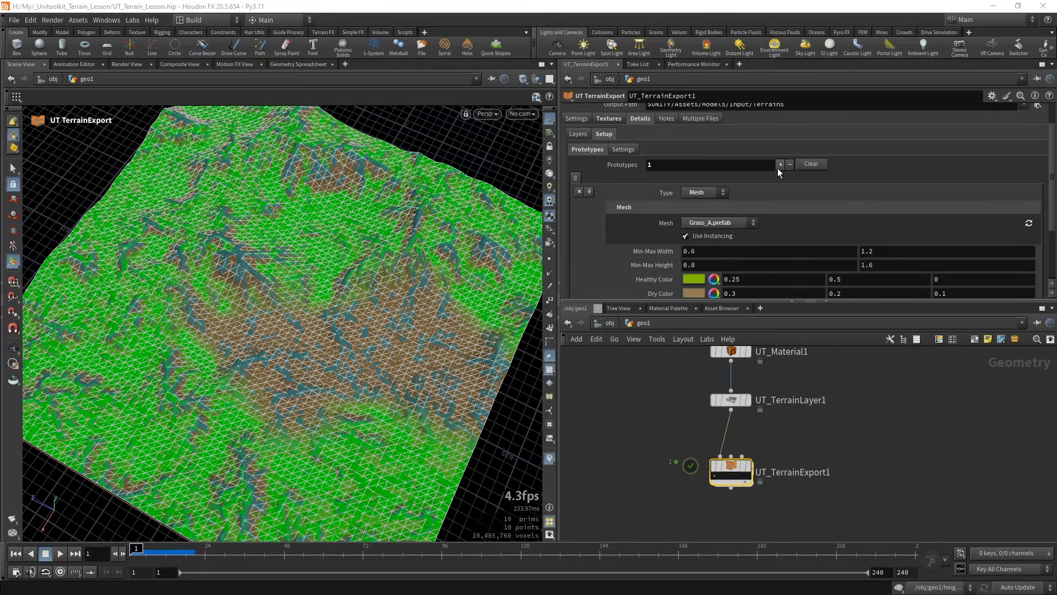
click(780, 164)
click(703, 191)
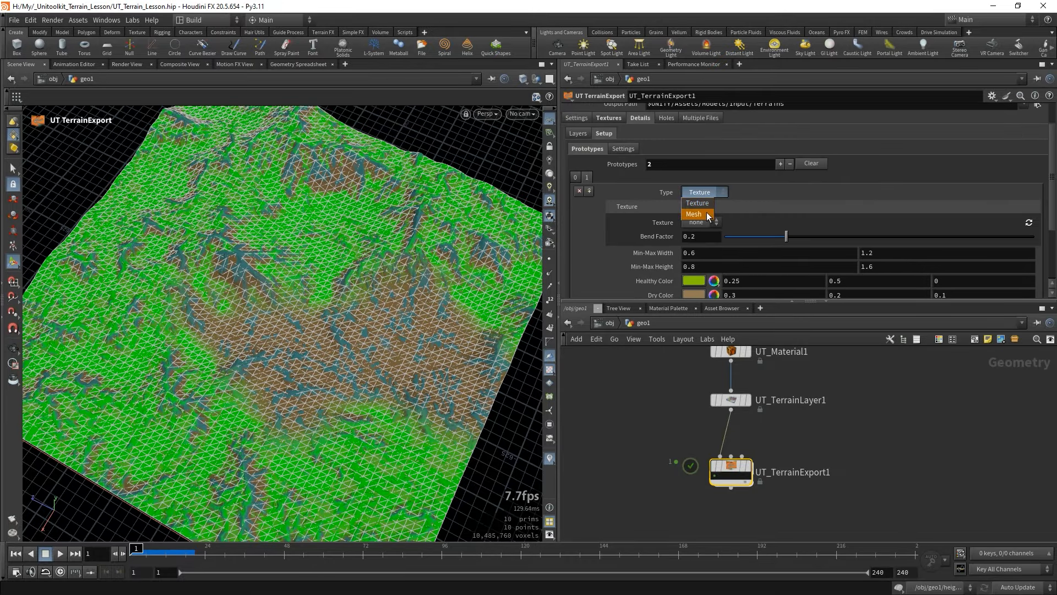
click(702, 203)
click(716, 222)
click(723, 288)
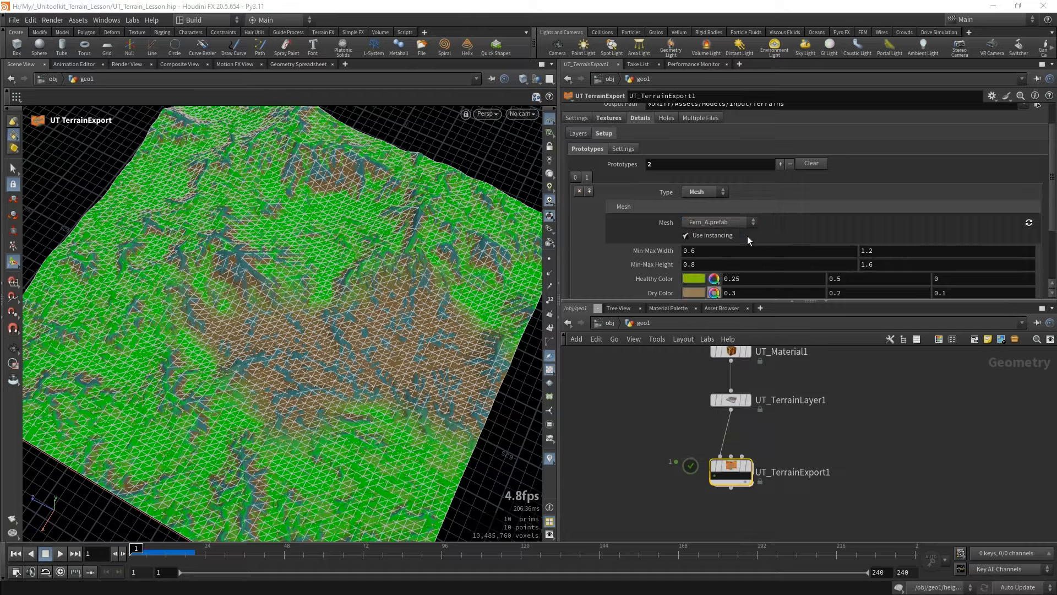
Add a third detail prototype of type Mesh and assign Heather_A.prefab as its mesh.
click(780, 164)
click(700, 192)
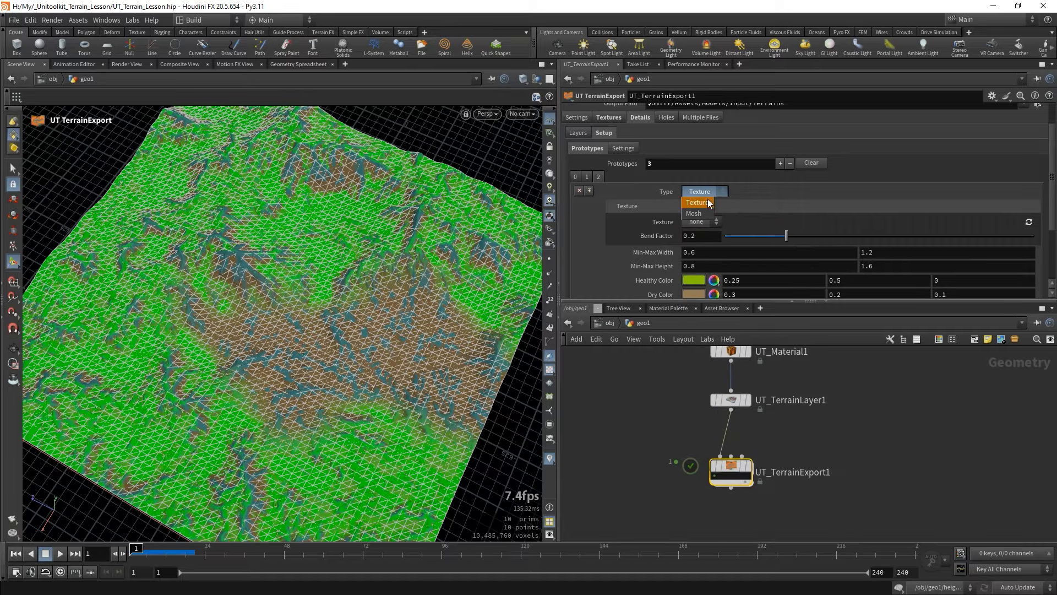
click(705, 213)
click(705, 222)
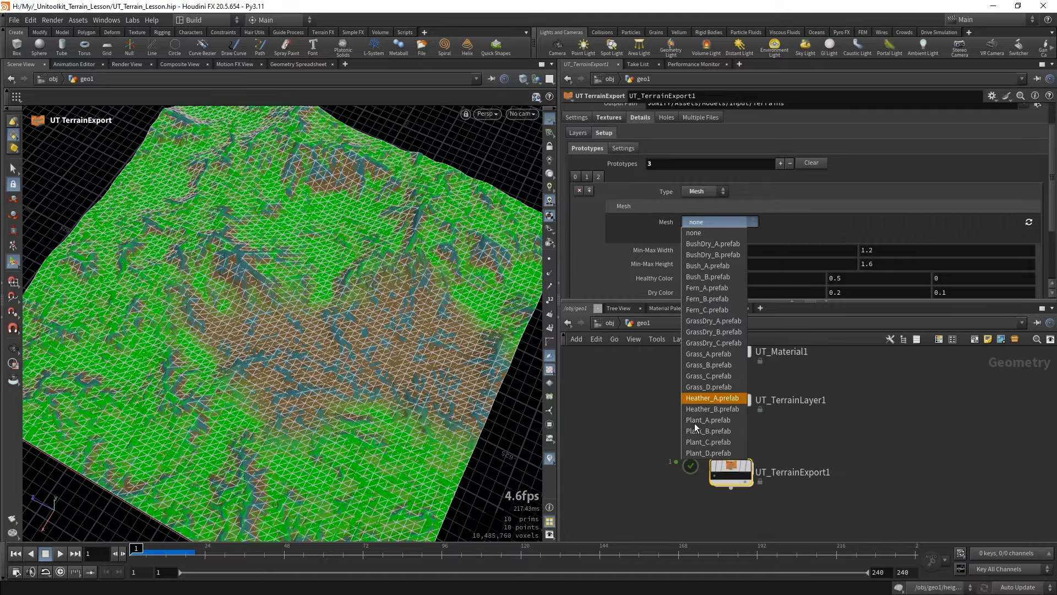
click(735, 358)
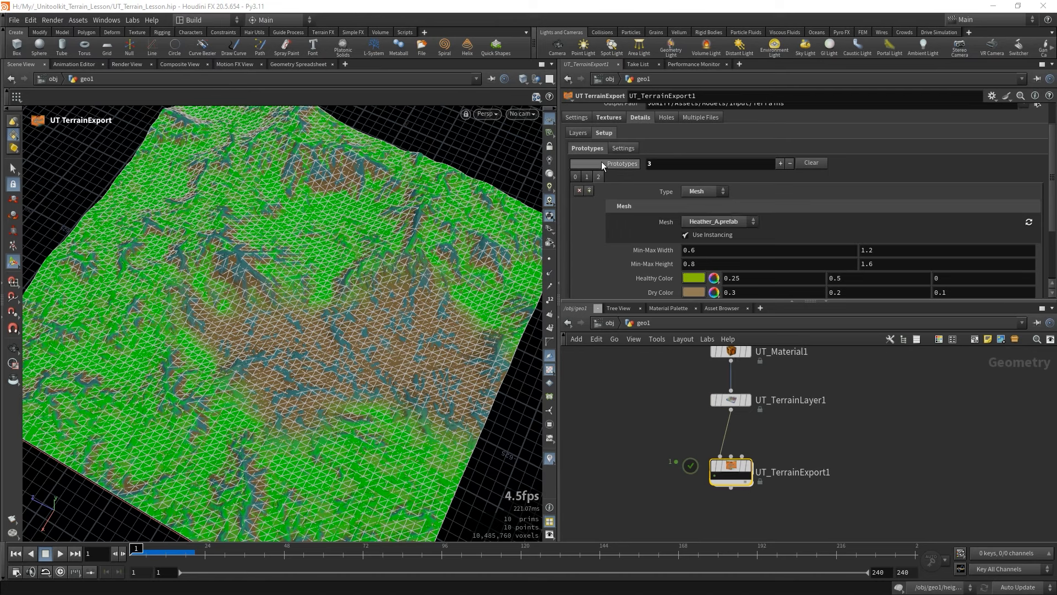
Add one detail layer using the Megascans_Grass splat and check it against the terrain's texture layer assignments.
click(577, 132)
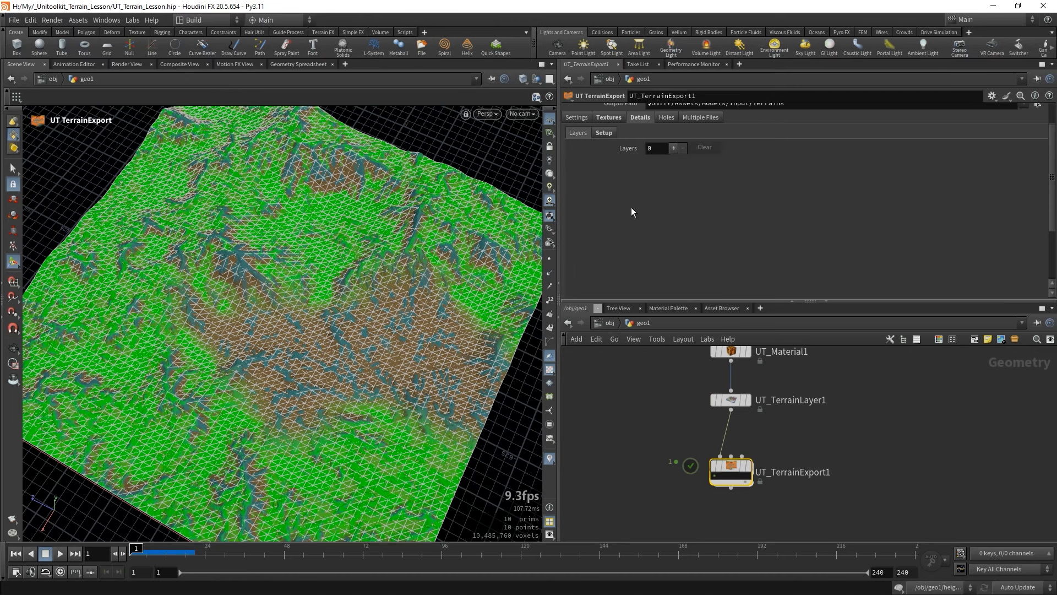
click(673, 148)
click(702, 165)
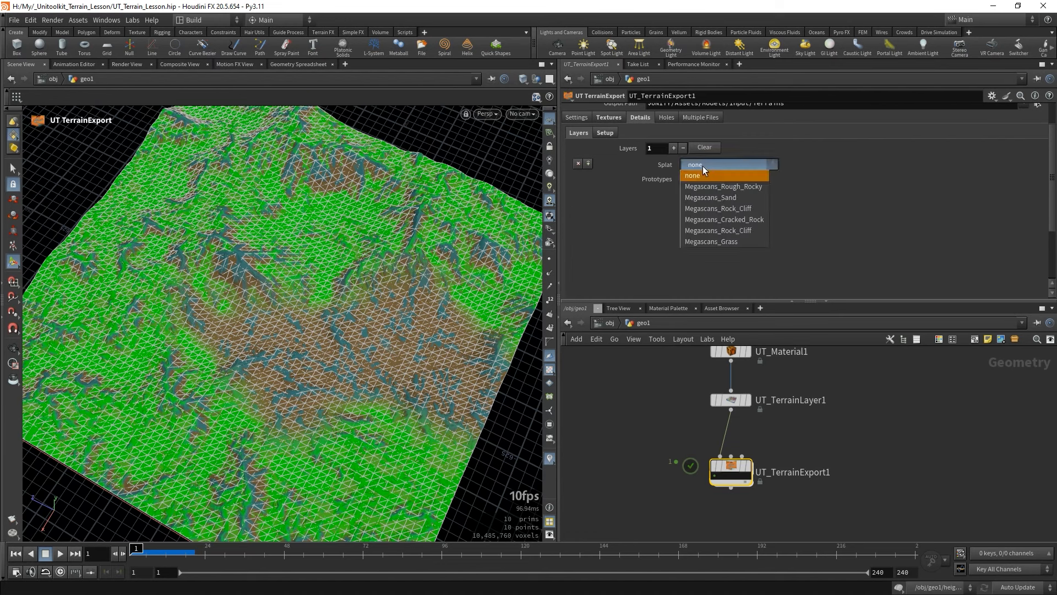
click(725, 241)
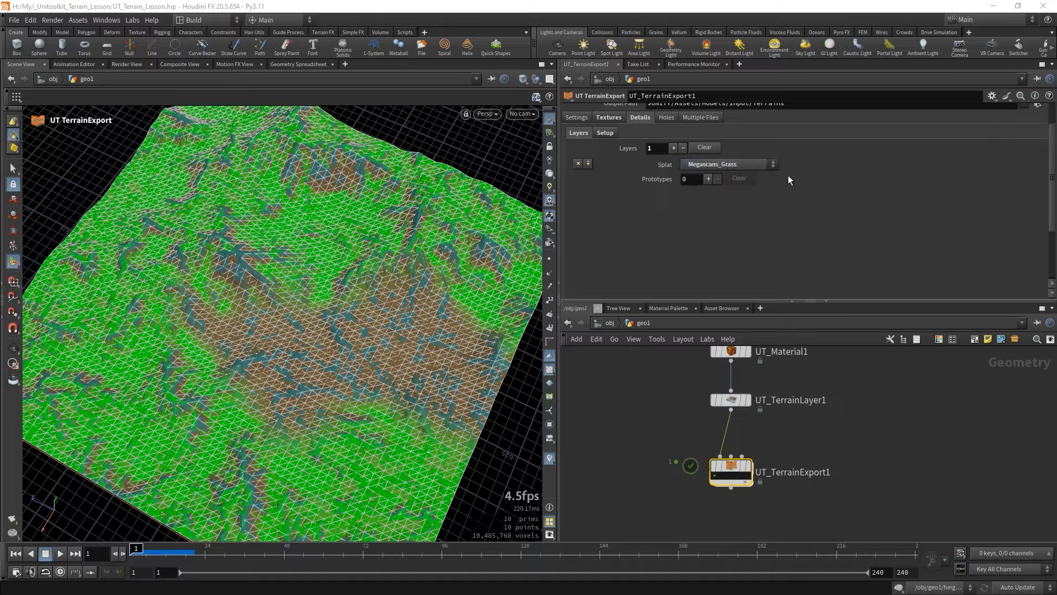
click(605, 133)
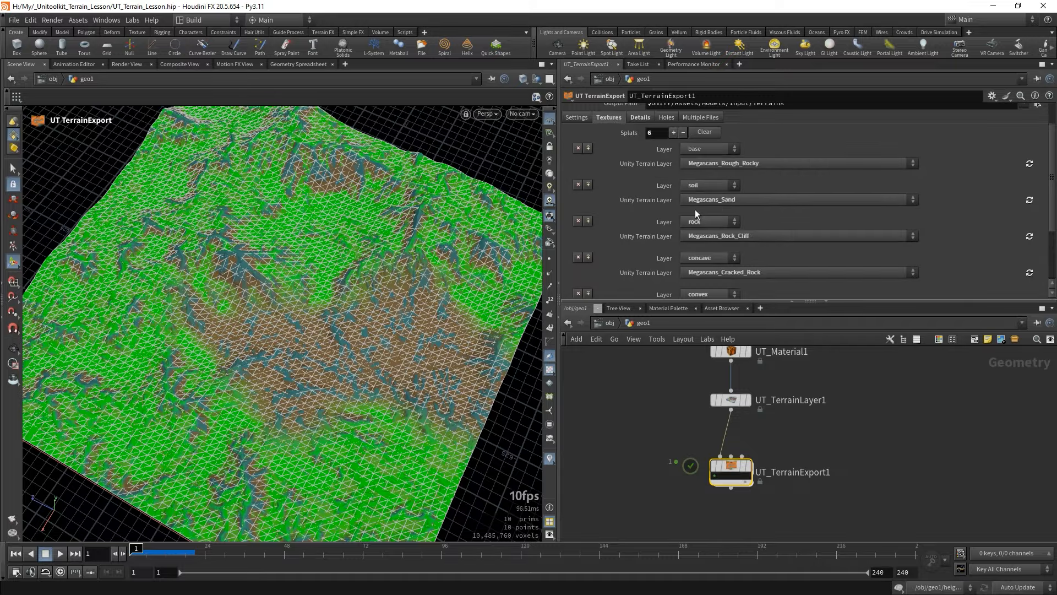
scroll(704, 192, down, 3)
scroll(718, 173, up, 5)
click(578, 148)
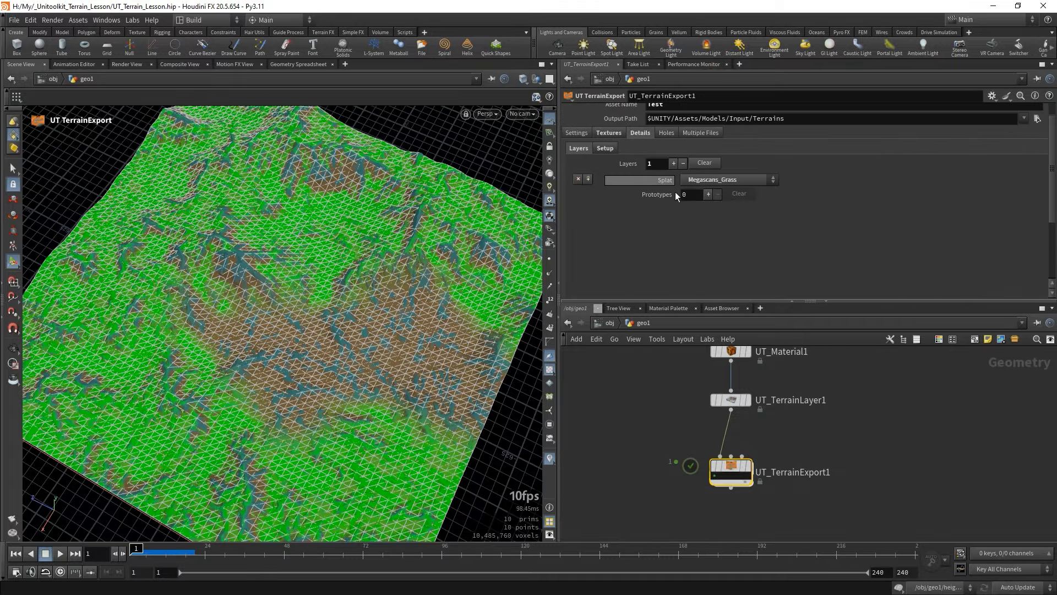
Give the Megascans_Grass detail layer three prototypes: Grass_A.prefab, Fern_A.prefab and Heather_A.prefab.
click(708, 193)
click(708, 194)
click(708, 194)
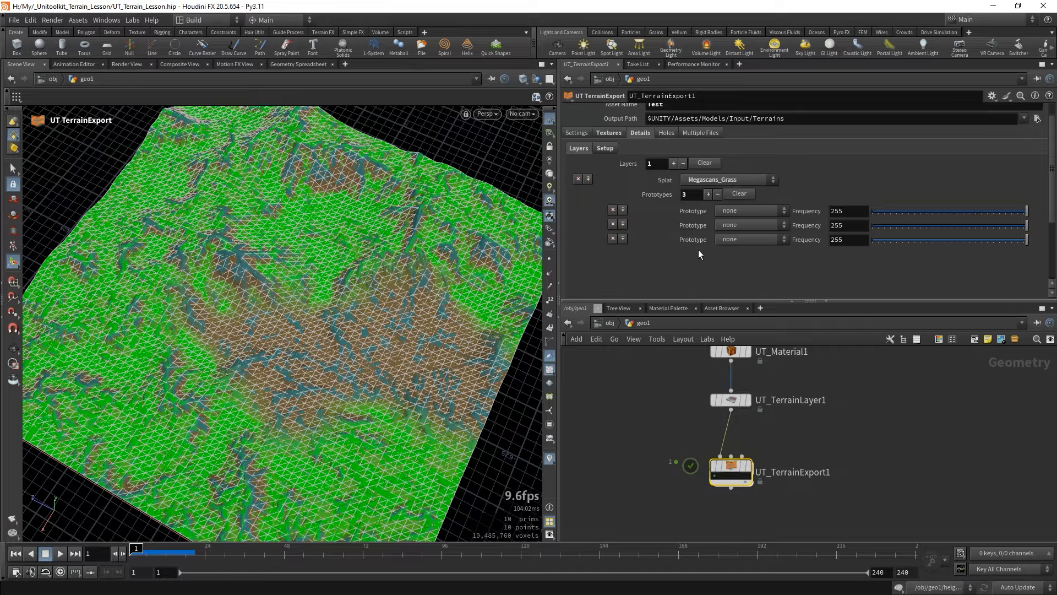
click(746, 209)
click(744, 232)
click(738, 227)
click(740, 258)
click(745, 240)
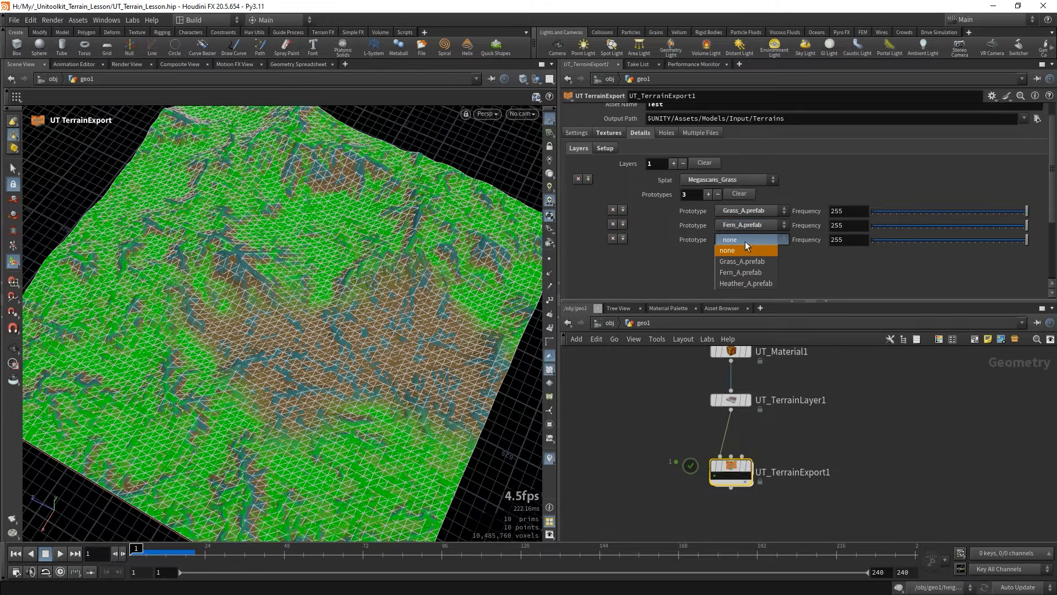
click(747, 283)
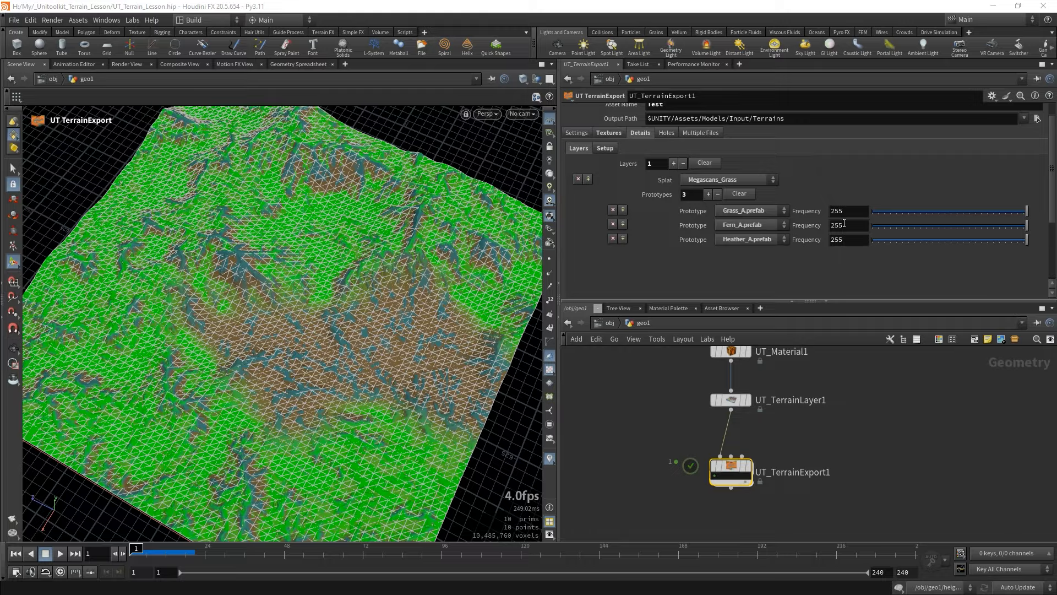
Set the prototype frequencies to 64 for Grass_A, 8 for Fern_A and 4 for Heather_A.
drag(854, 211, 532, 205)
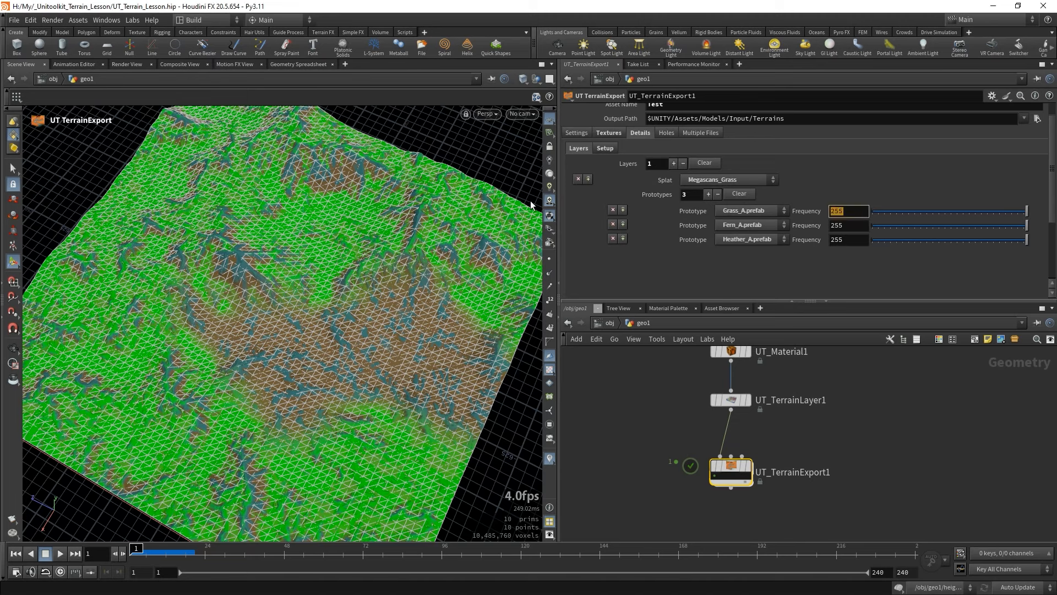
text(64)
key(Return)
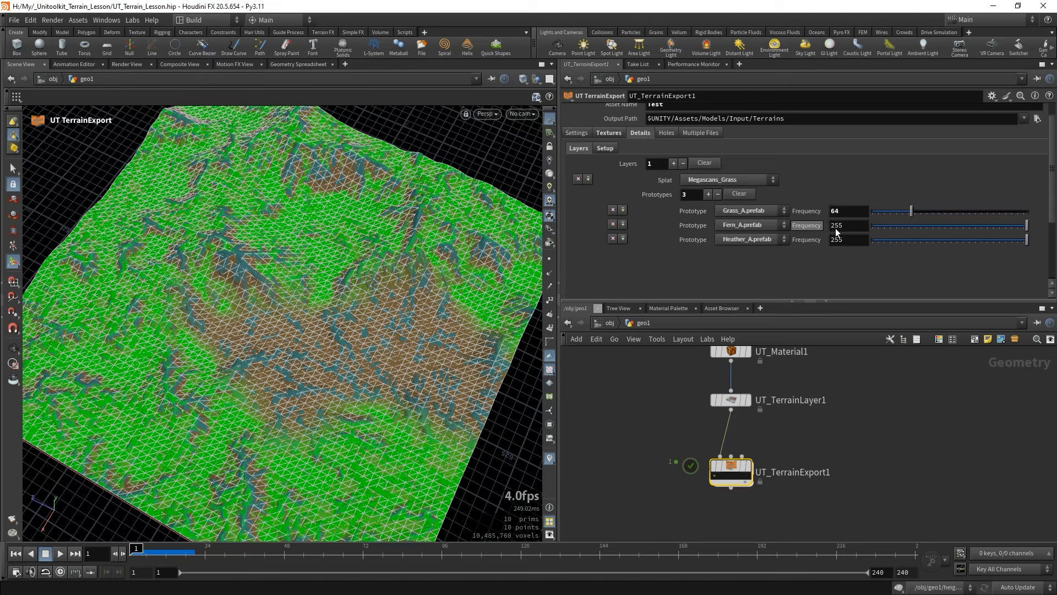
drag(848, 224, 412, 163)
text(8)
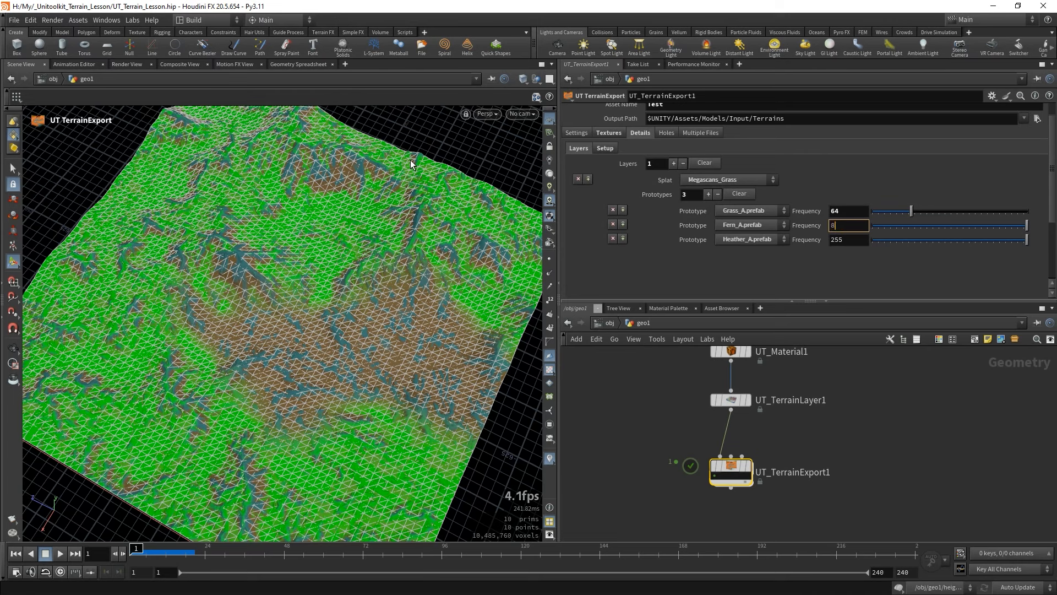
key(Return)
drag(842, 240, 540, 192)
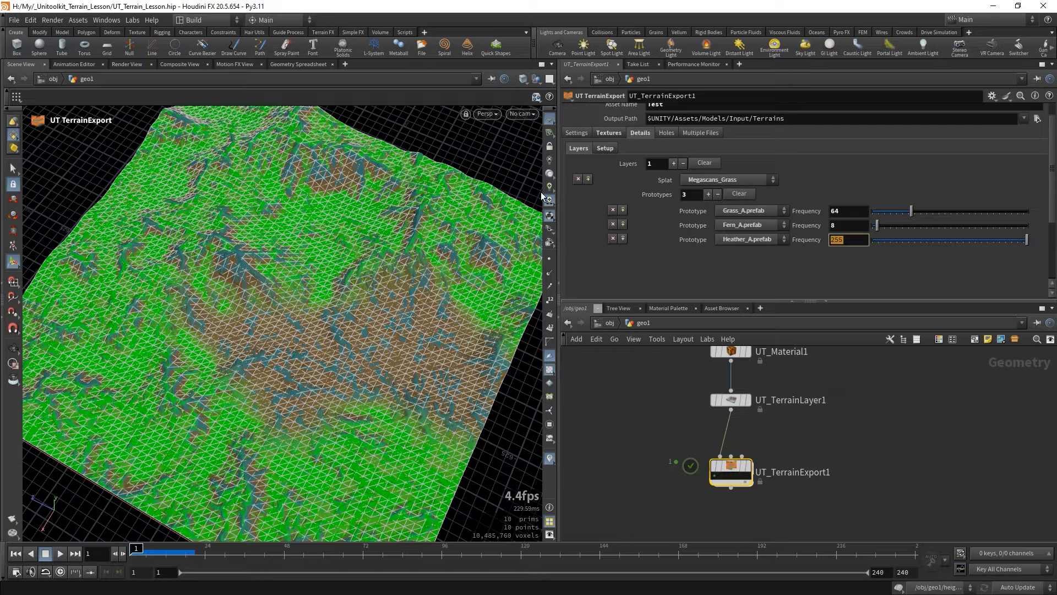
text(4)
key(Return)
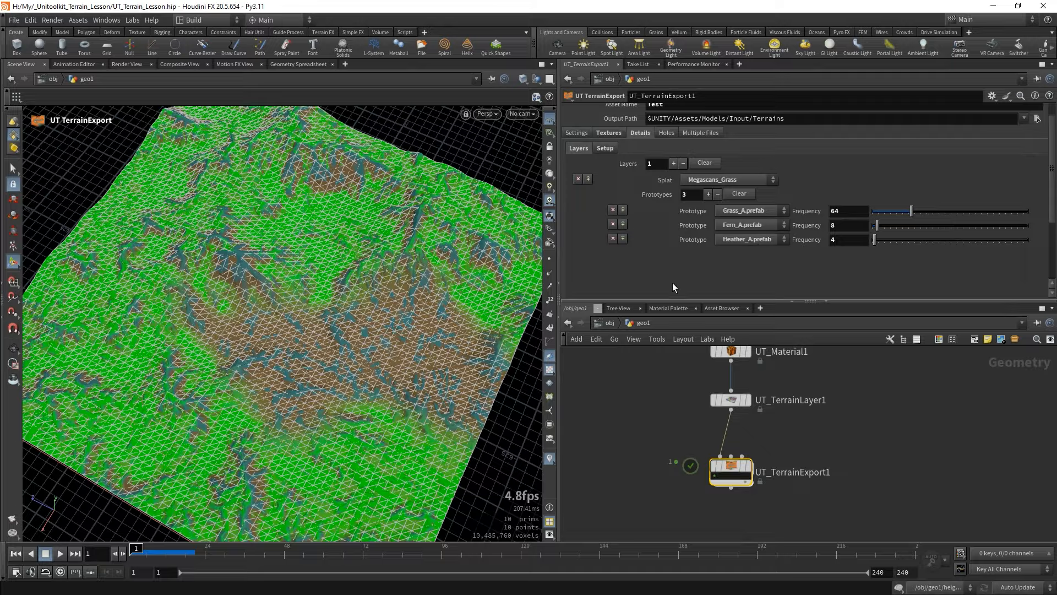
In the detail setup's settings, set Per Patch to 32 and Max Per Cell to 64.
click(600, 147)
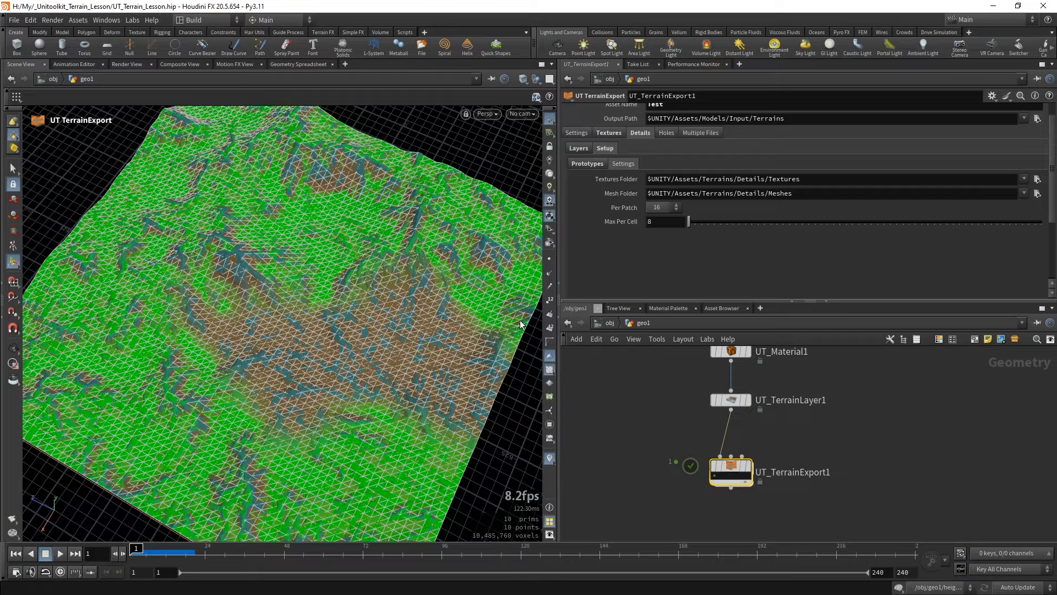
click(672, 208)
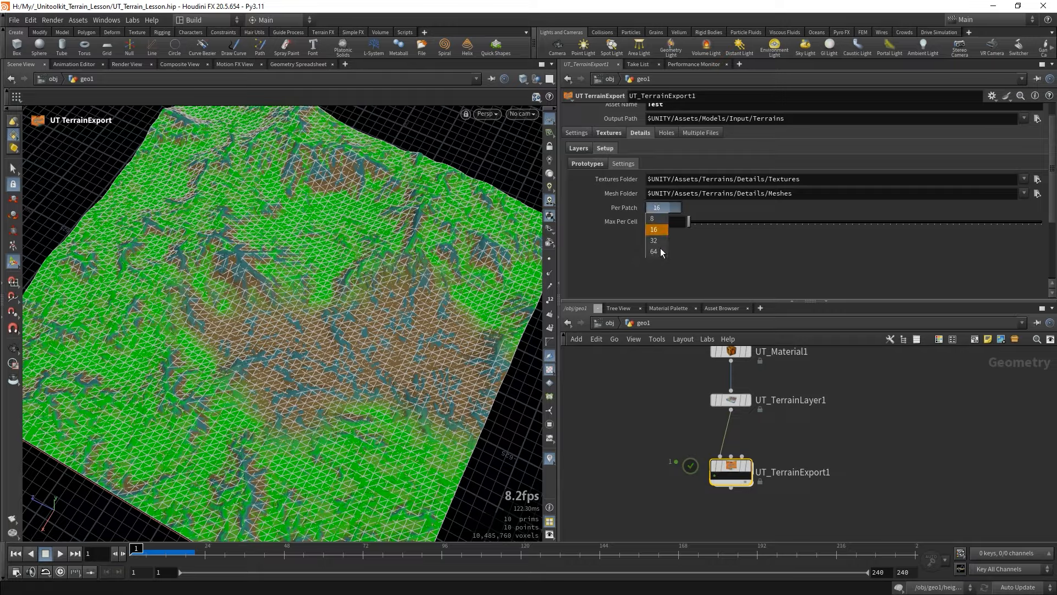
click(658, 220)
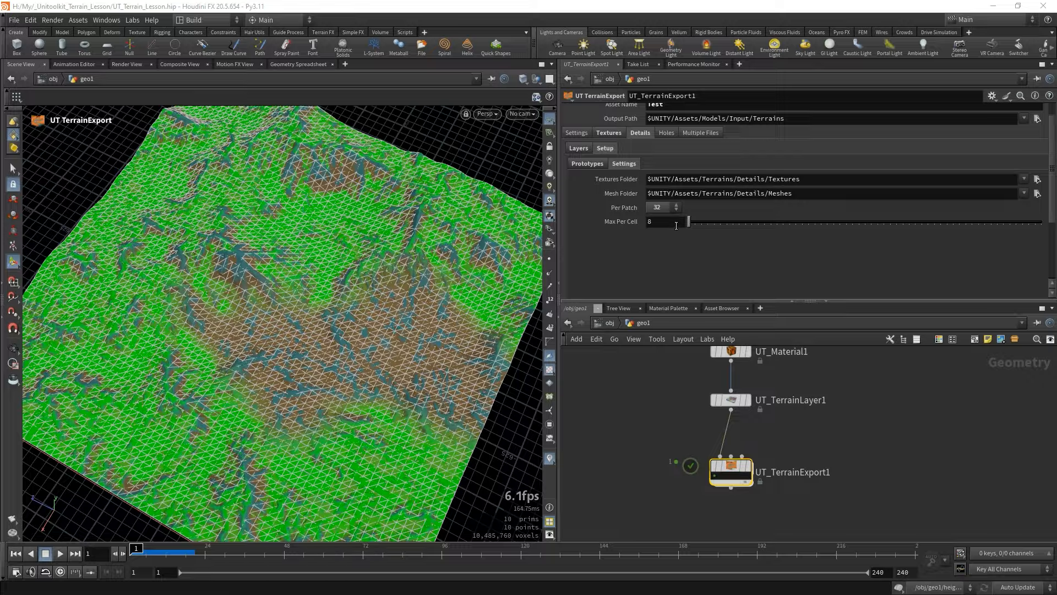
drag(676, 223, 248, 170)
text(64)
key(Return)
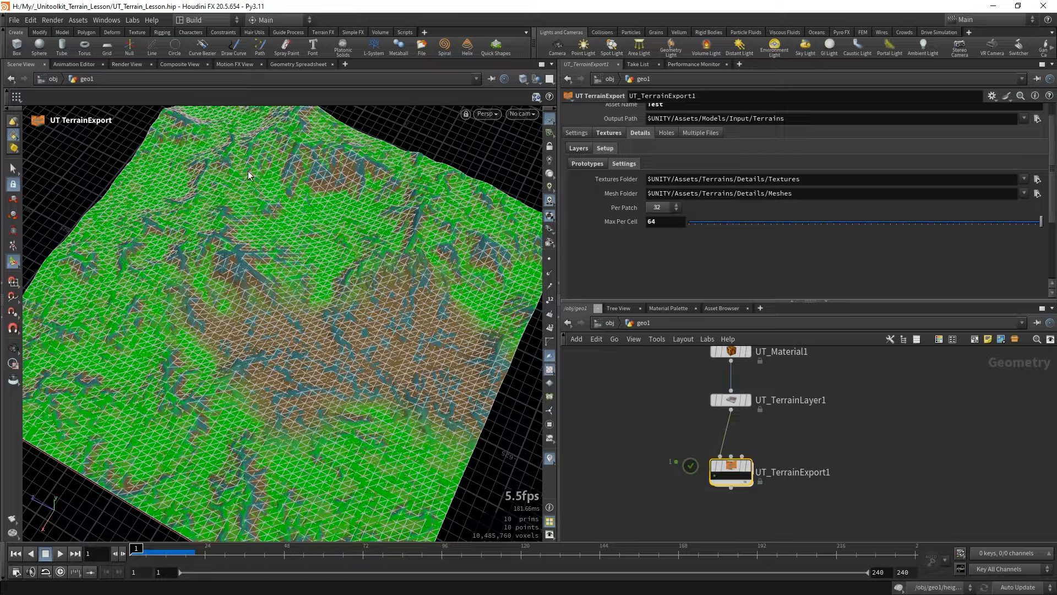
Export the terrain from Houdini, switch to Unity, import the terrain and look over the scattered detail meshes up close.
scroll(665, 114, up, 1)
click(664, 111)
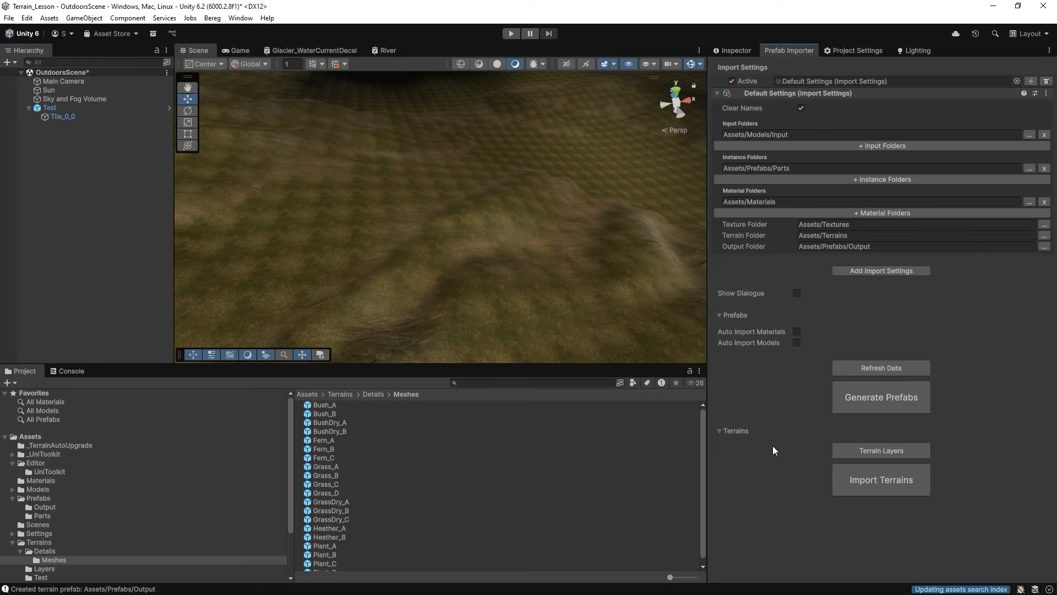
click(881, 480)
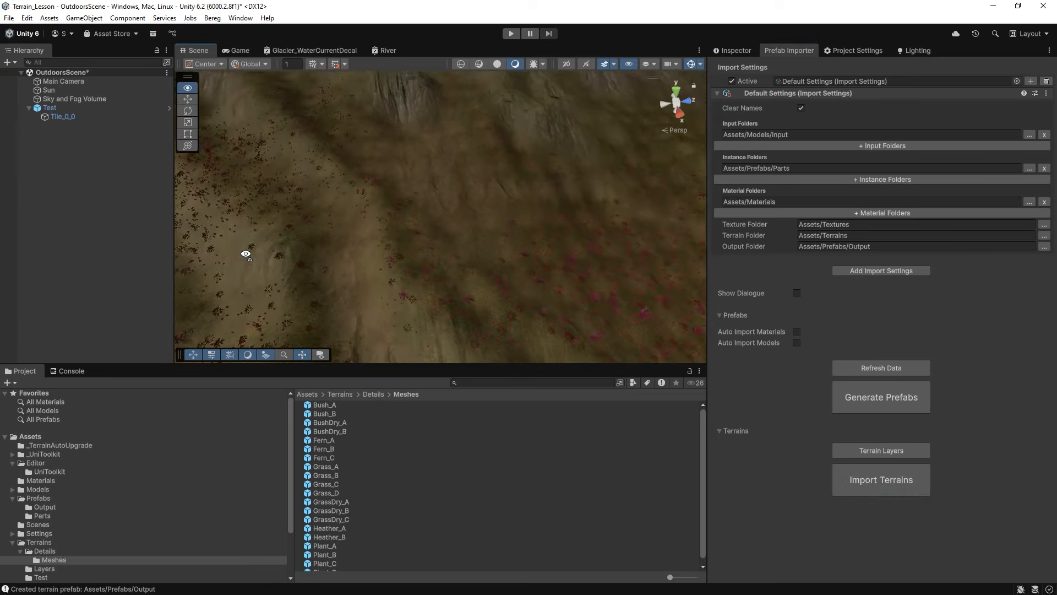
right_drag(246, 253, 578, 240)
right_drag(587, 222, 659, 285)
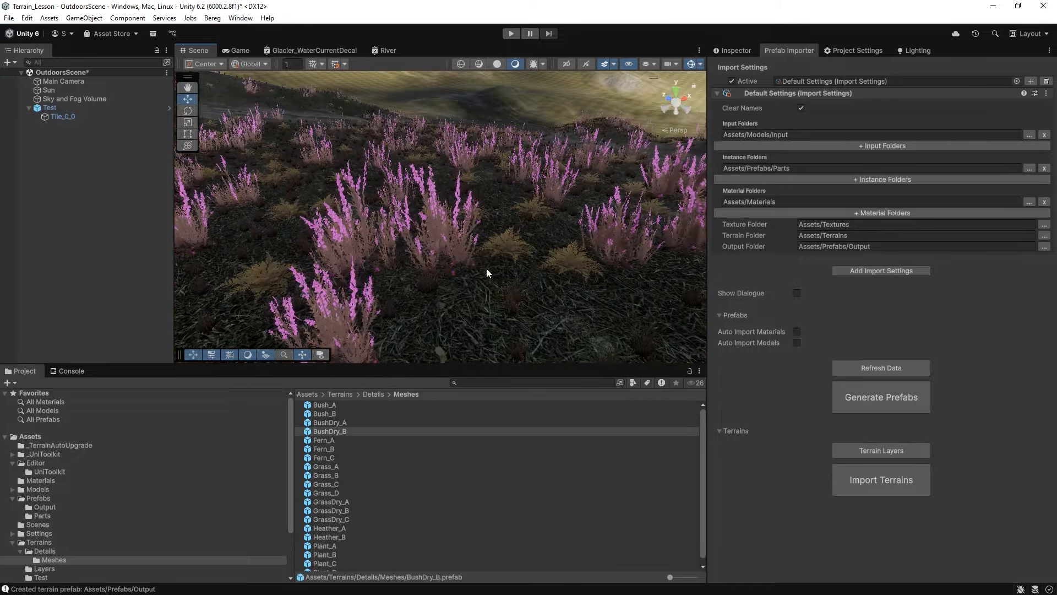
Examine the Grass_B prefab's TerrainGrass material settings, down to its Diffusion Profile reference.
click(736, 51)
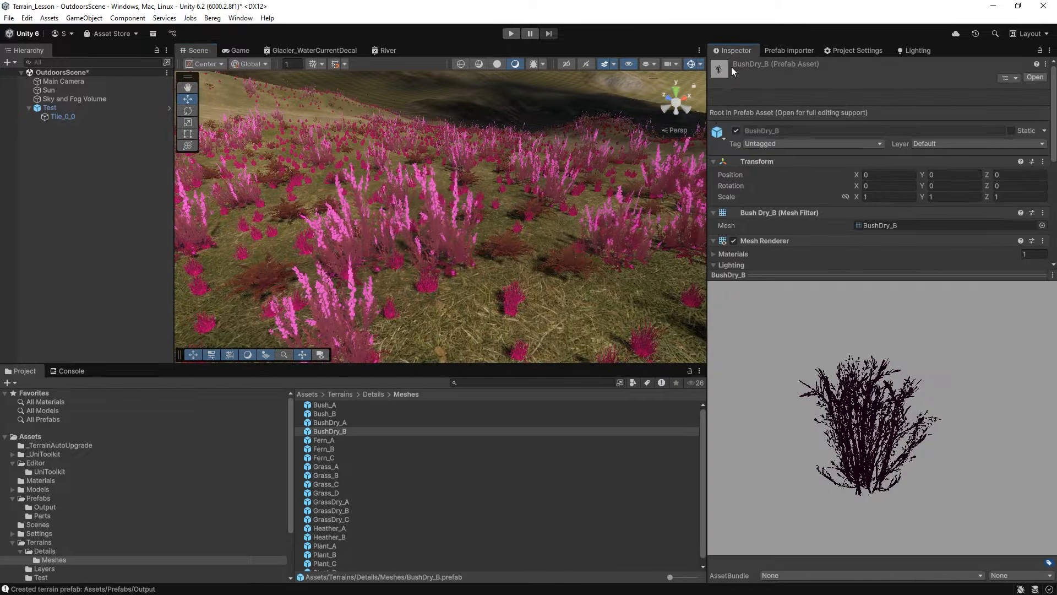
drag(801, 303, 799, 468)
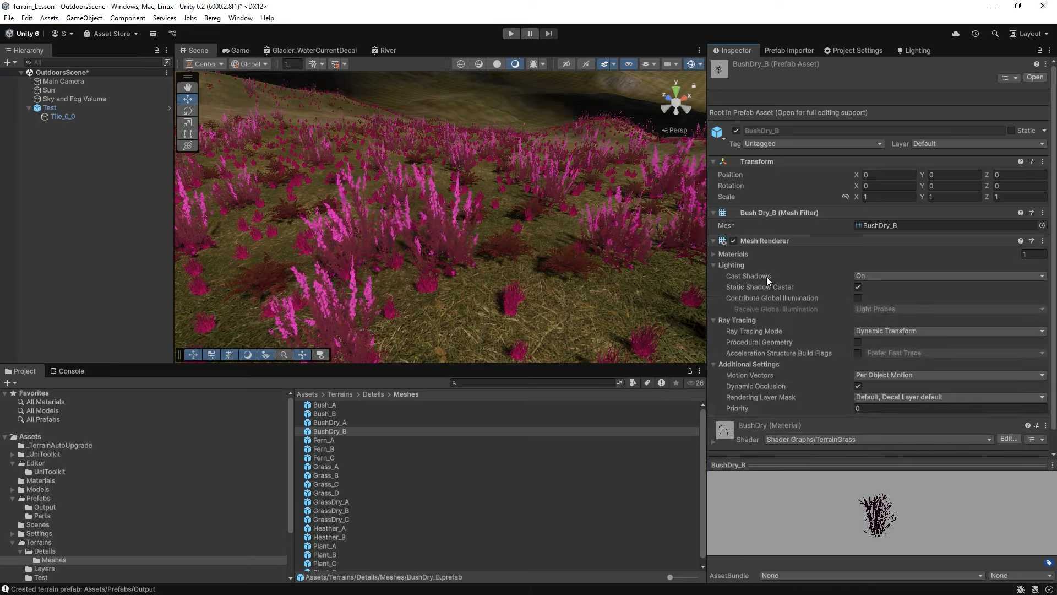
scroll(771, 278, down, 1)
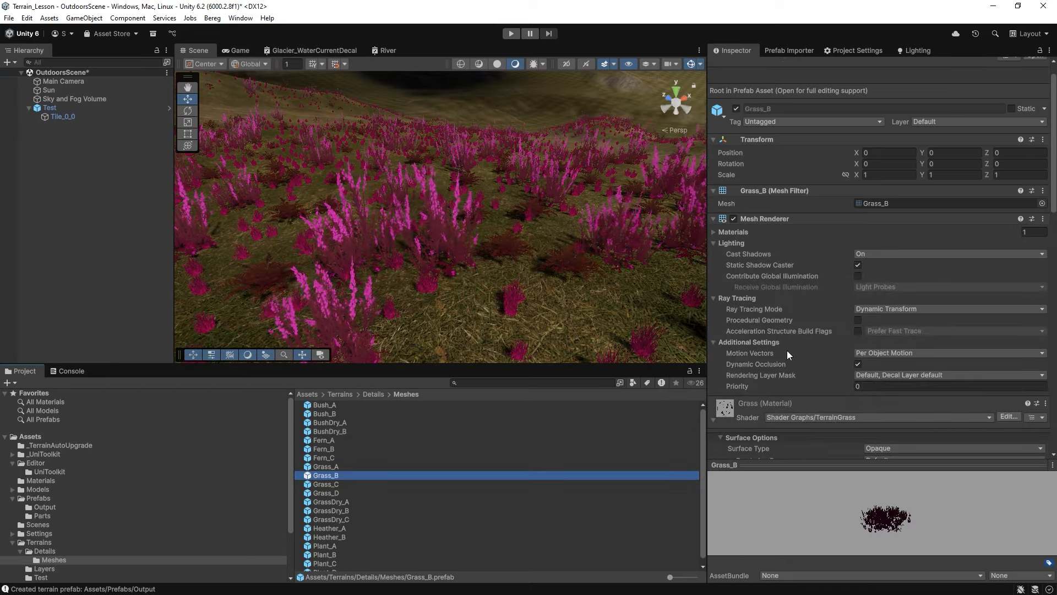
scroll(794, 335, down, 12)
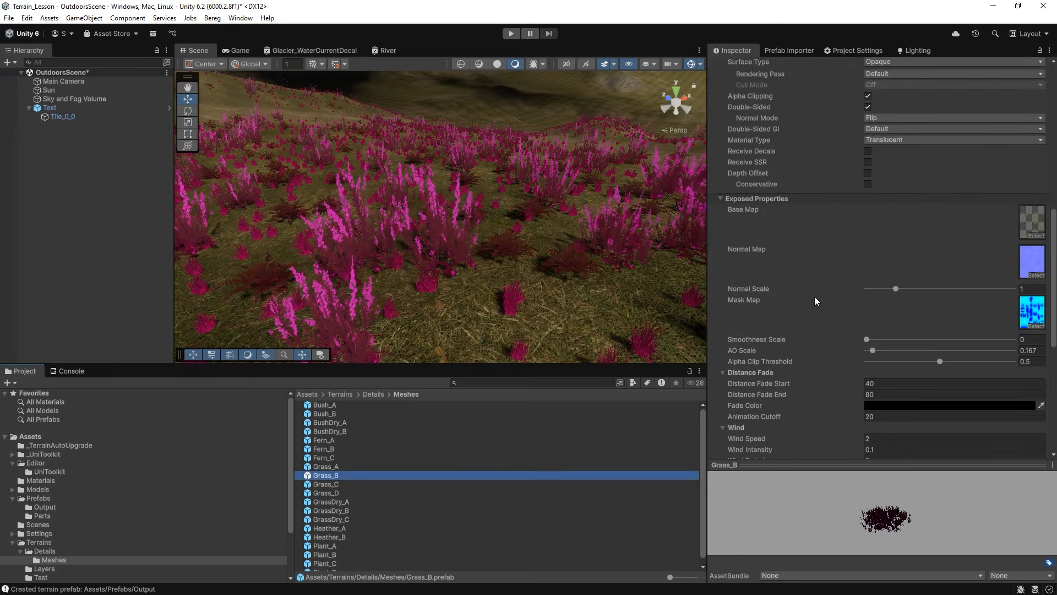
scroll(809, 297, down, 10)
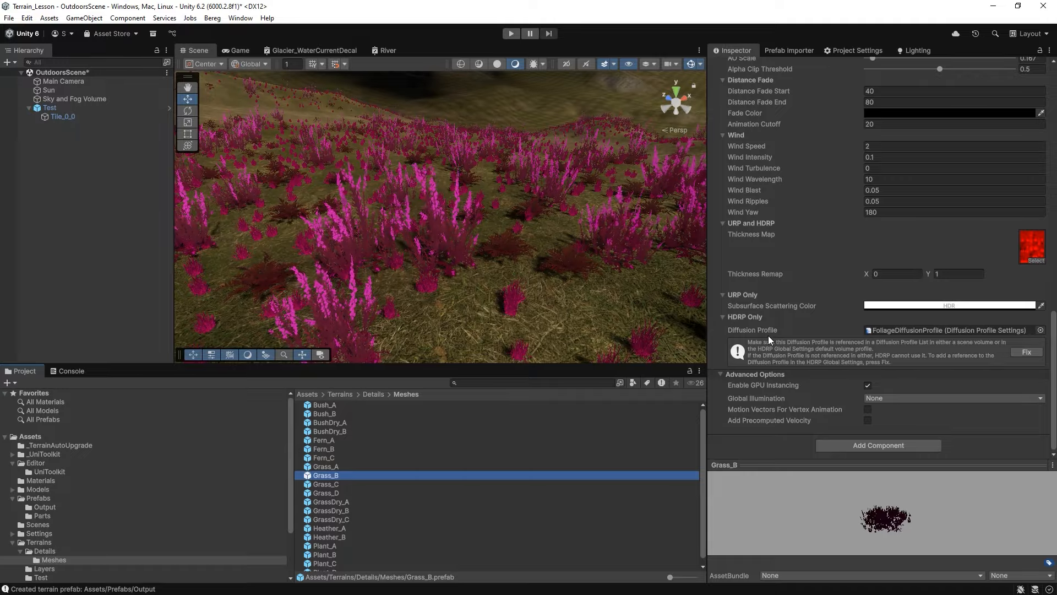
Add a Diffusion Profile List override to the Sky and Fog Volume.
click(52, 99)
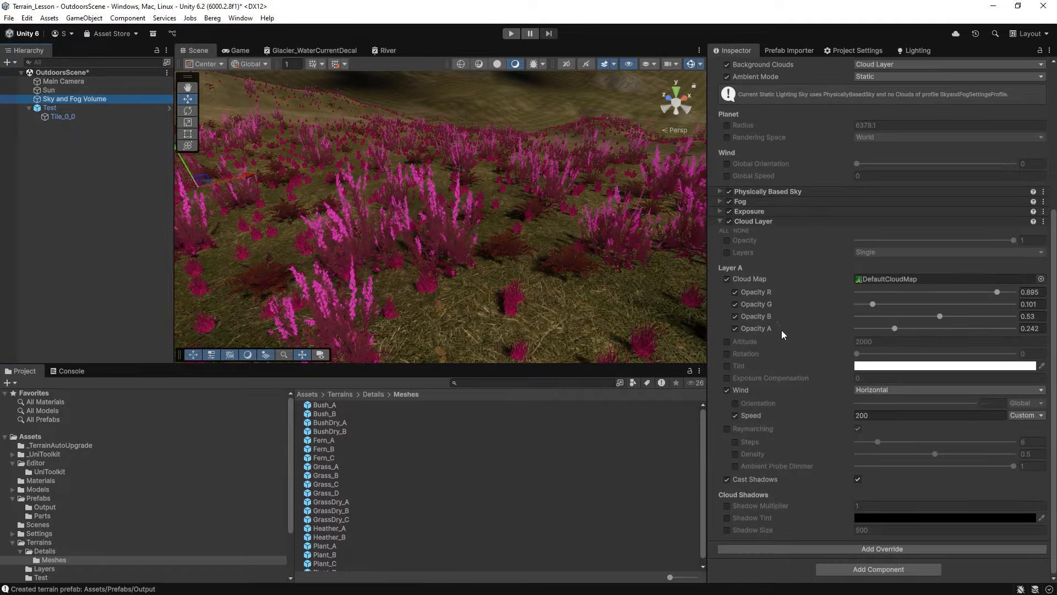
click(884, 547)
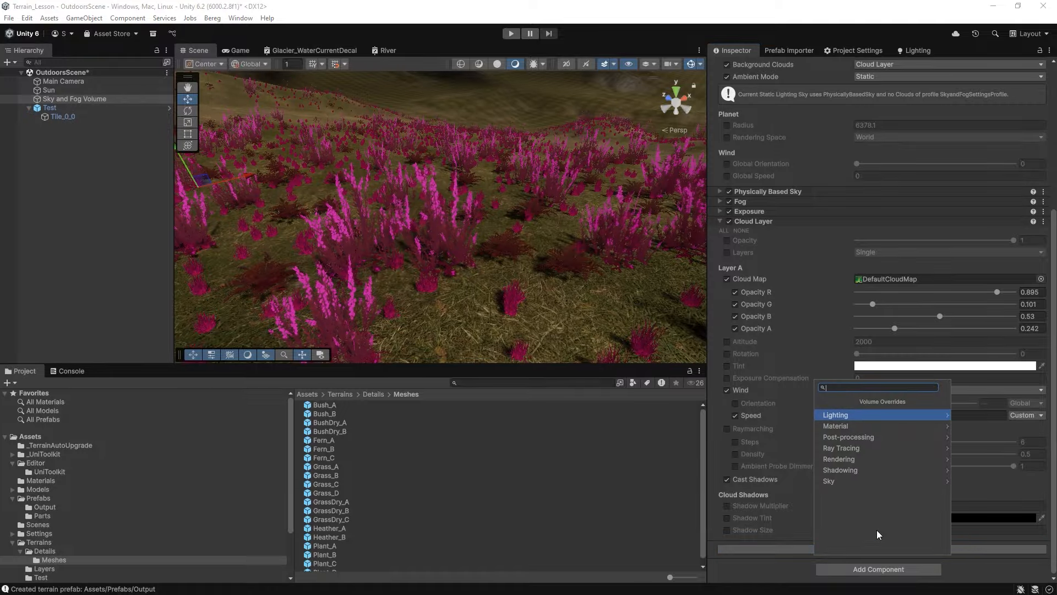
text(diffusio)
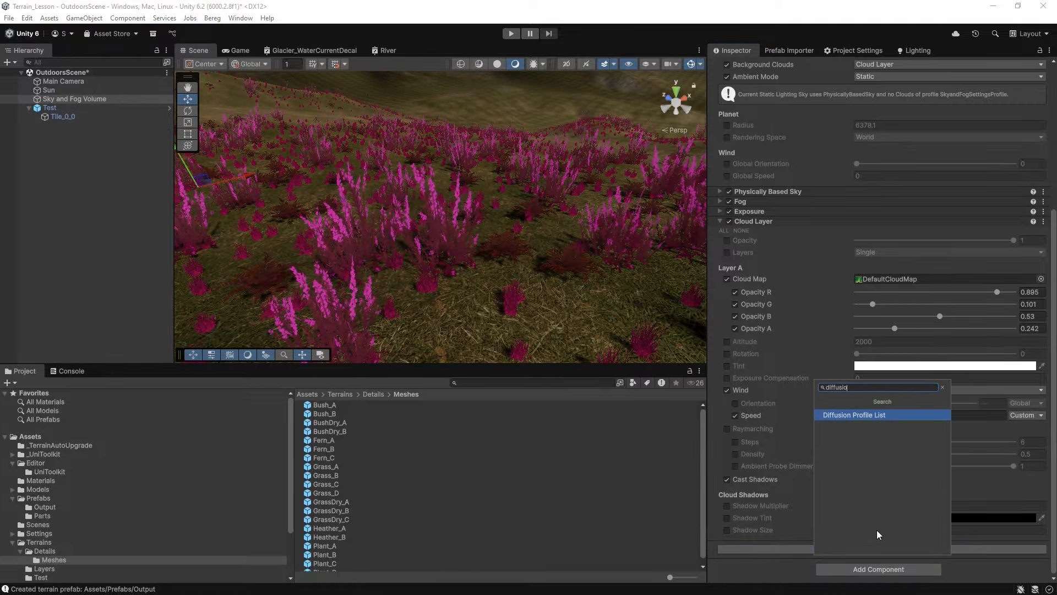
key(Return)
Add one profile entry to the Diffusion Profile List and open the asset selection for it.
scroll(815, 425, down, 2)
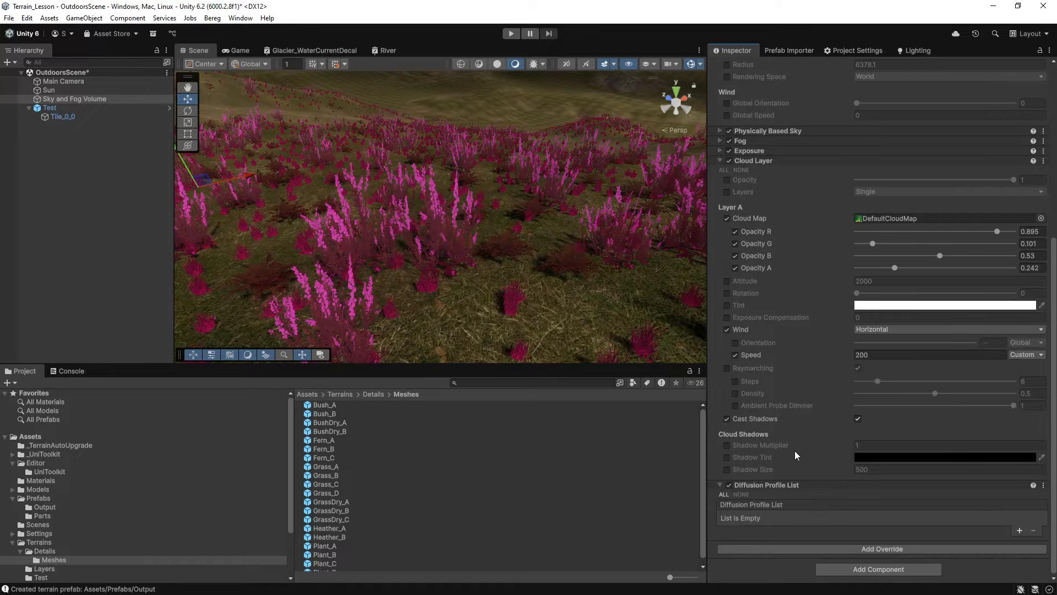
click(1020, 532)
click(1039, 518)
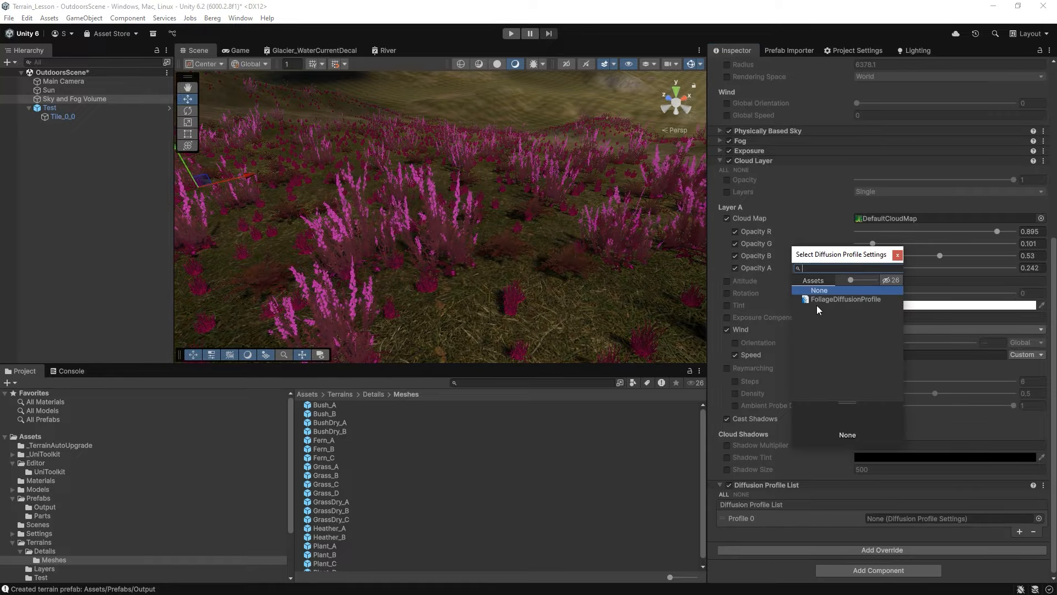